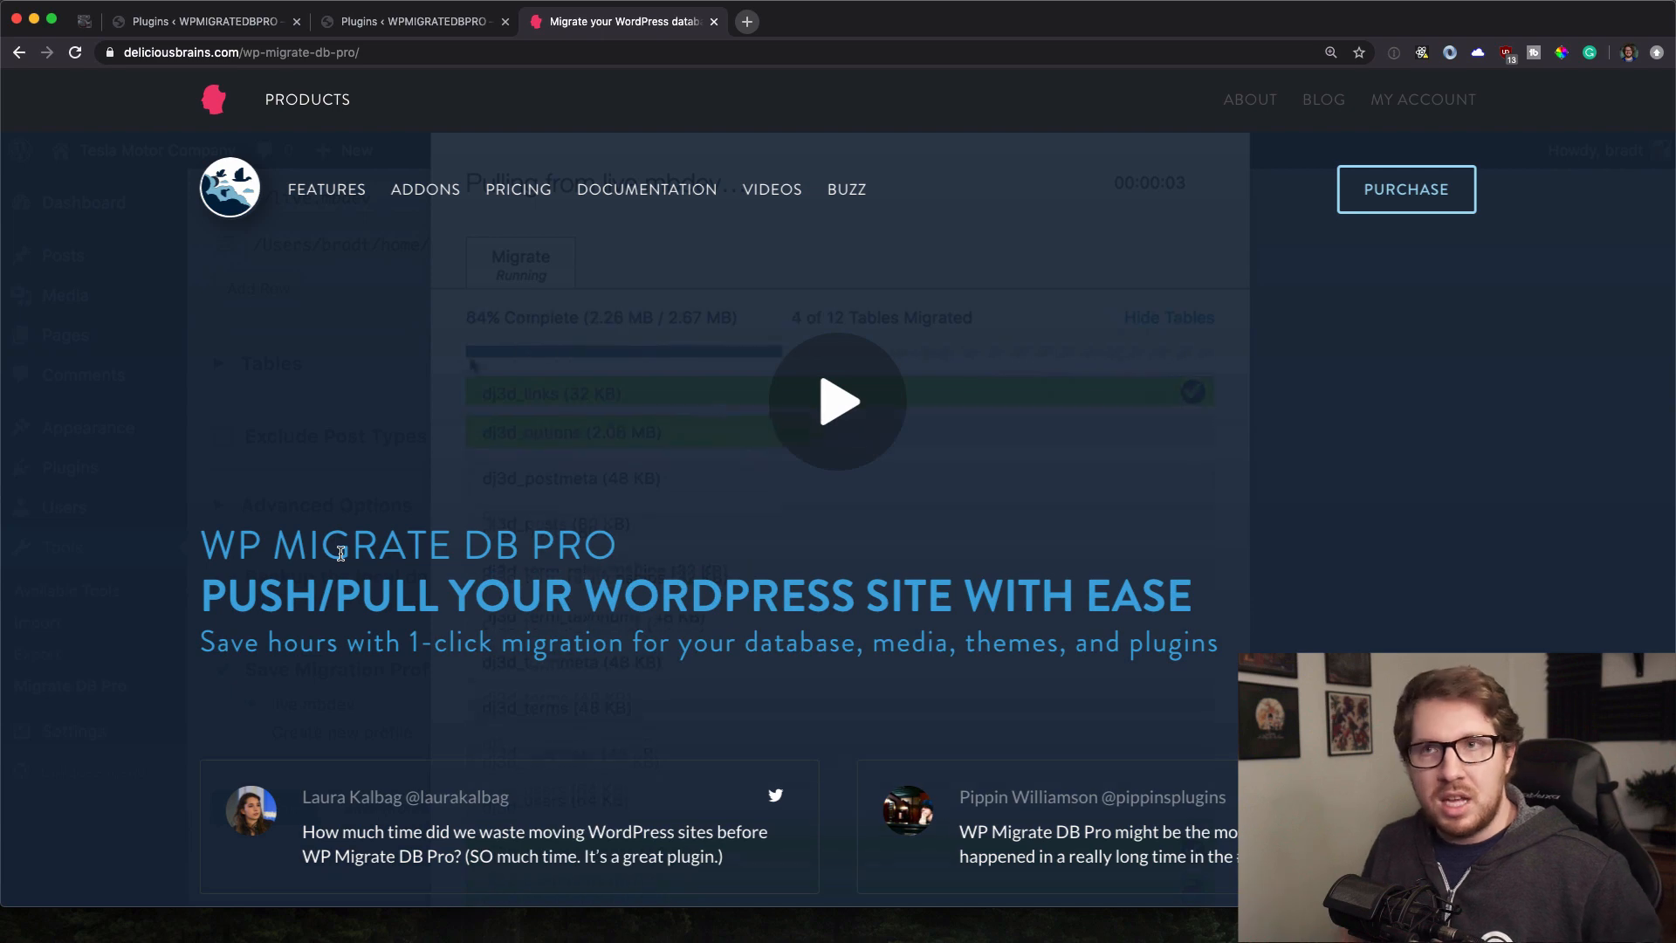
Return to the local databasesync.local site's Plugins page showing WP Migrate DB Pro and its addons.
click(218, 22)
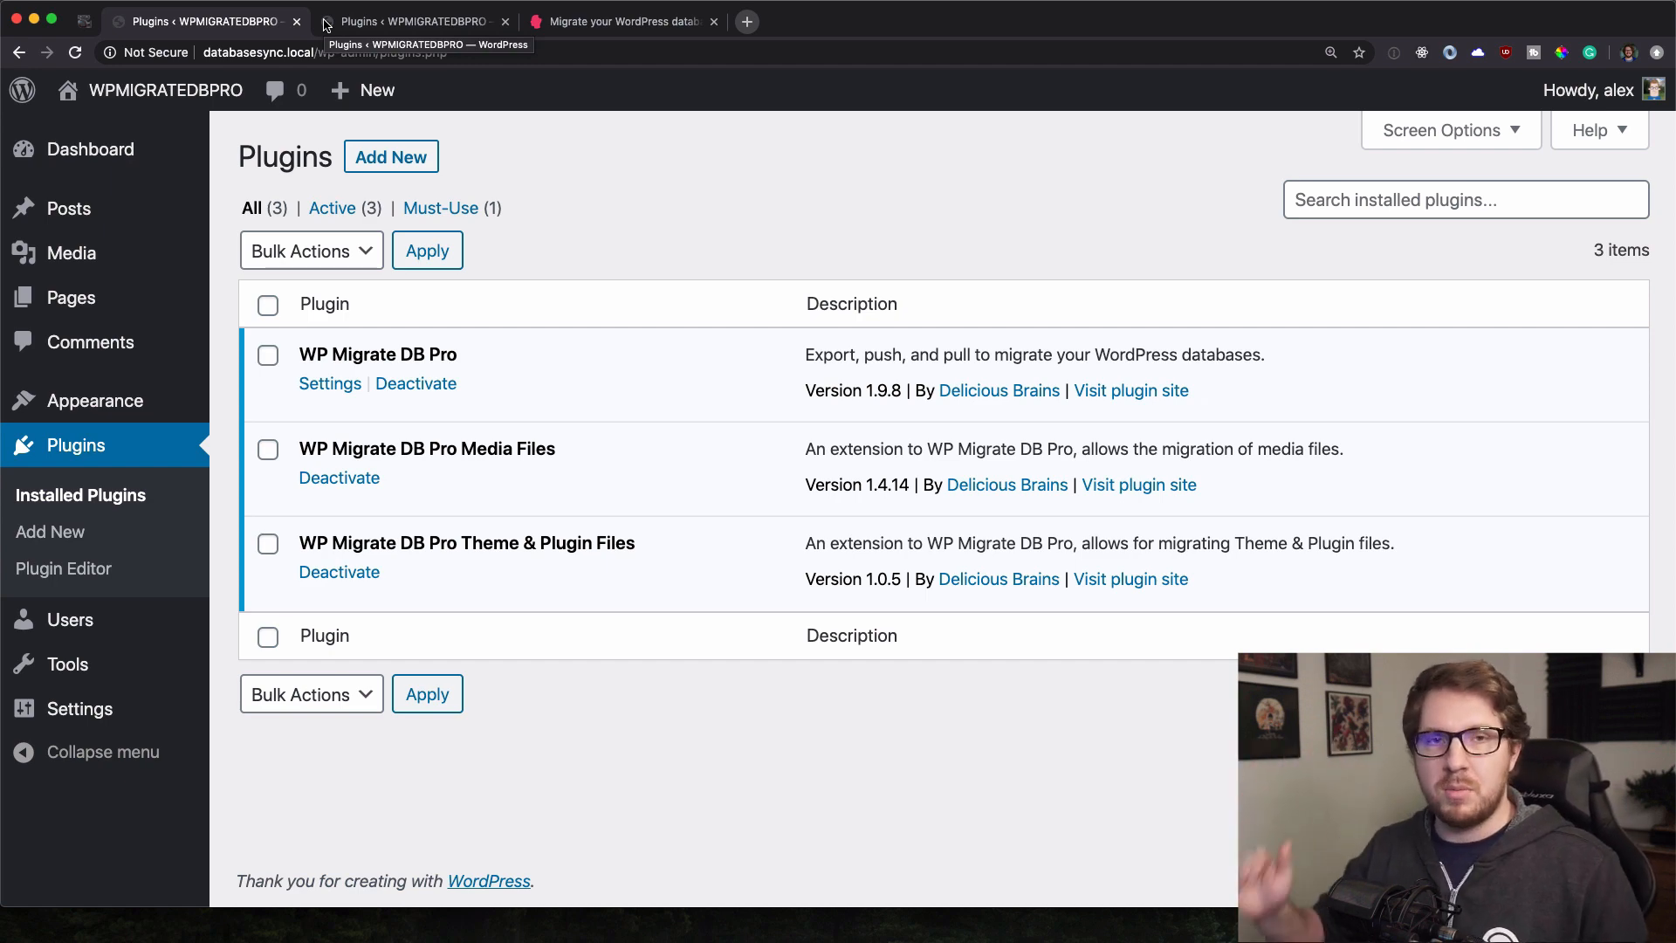
Compare the remote site's Plugins page with the local one, ending on the remote site's Plugins page.
click(340, 23)
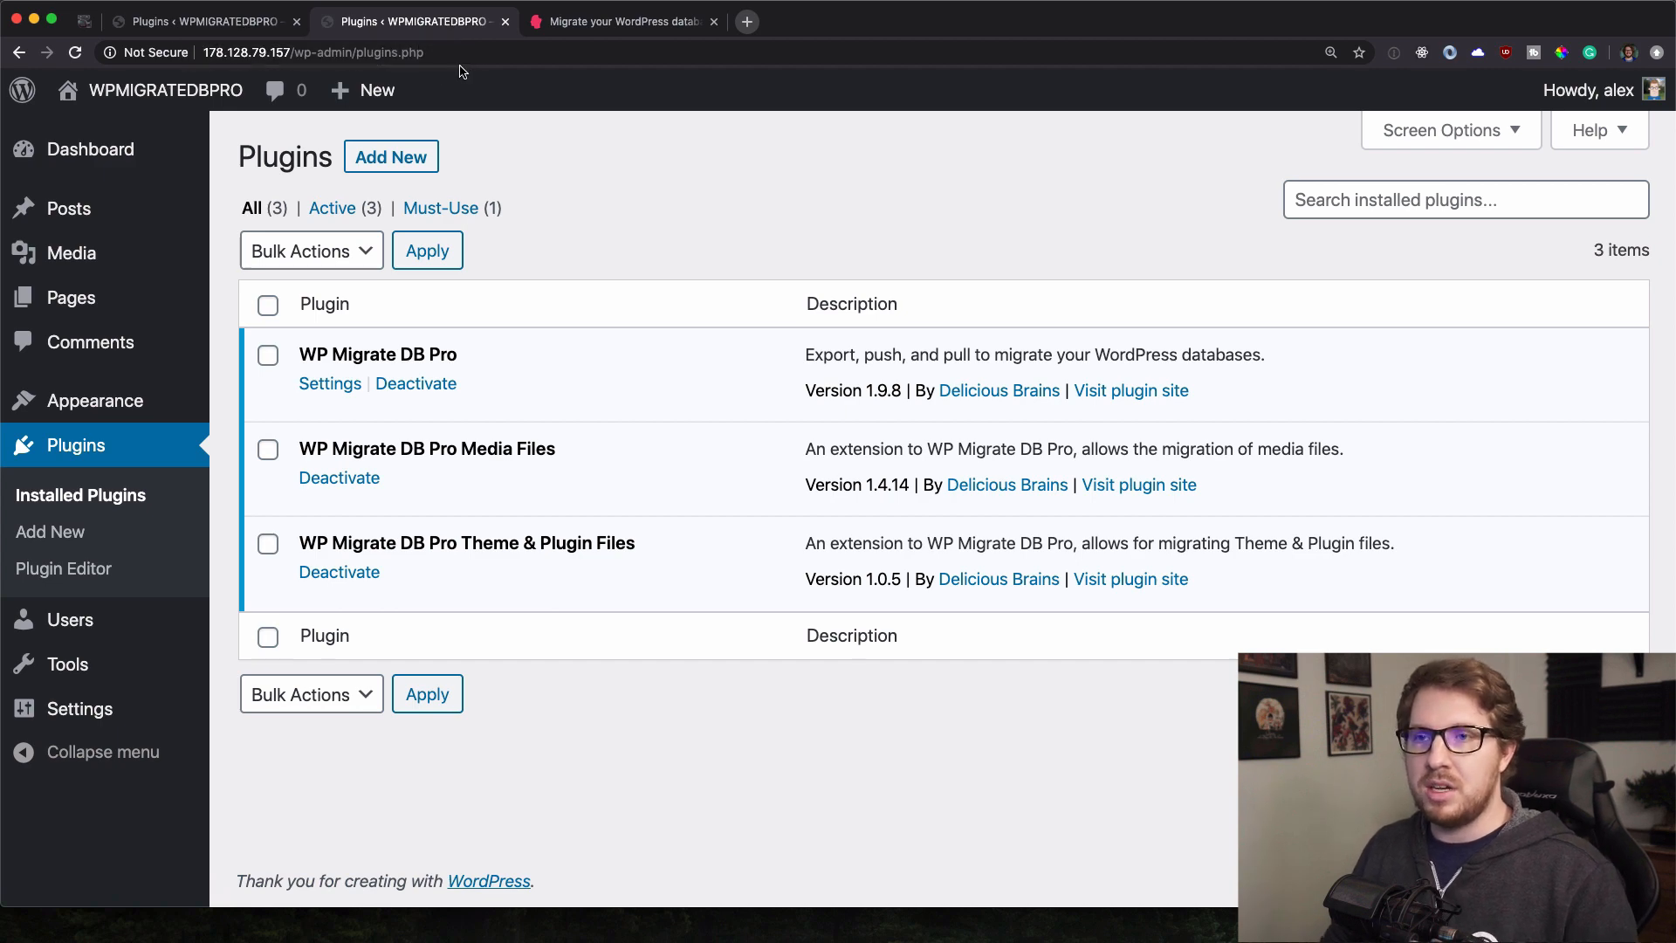
mouse_move(86, 258)
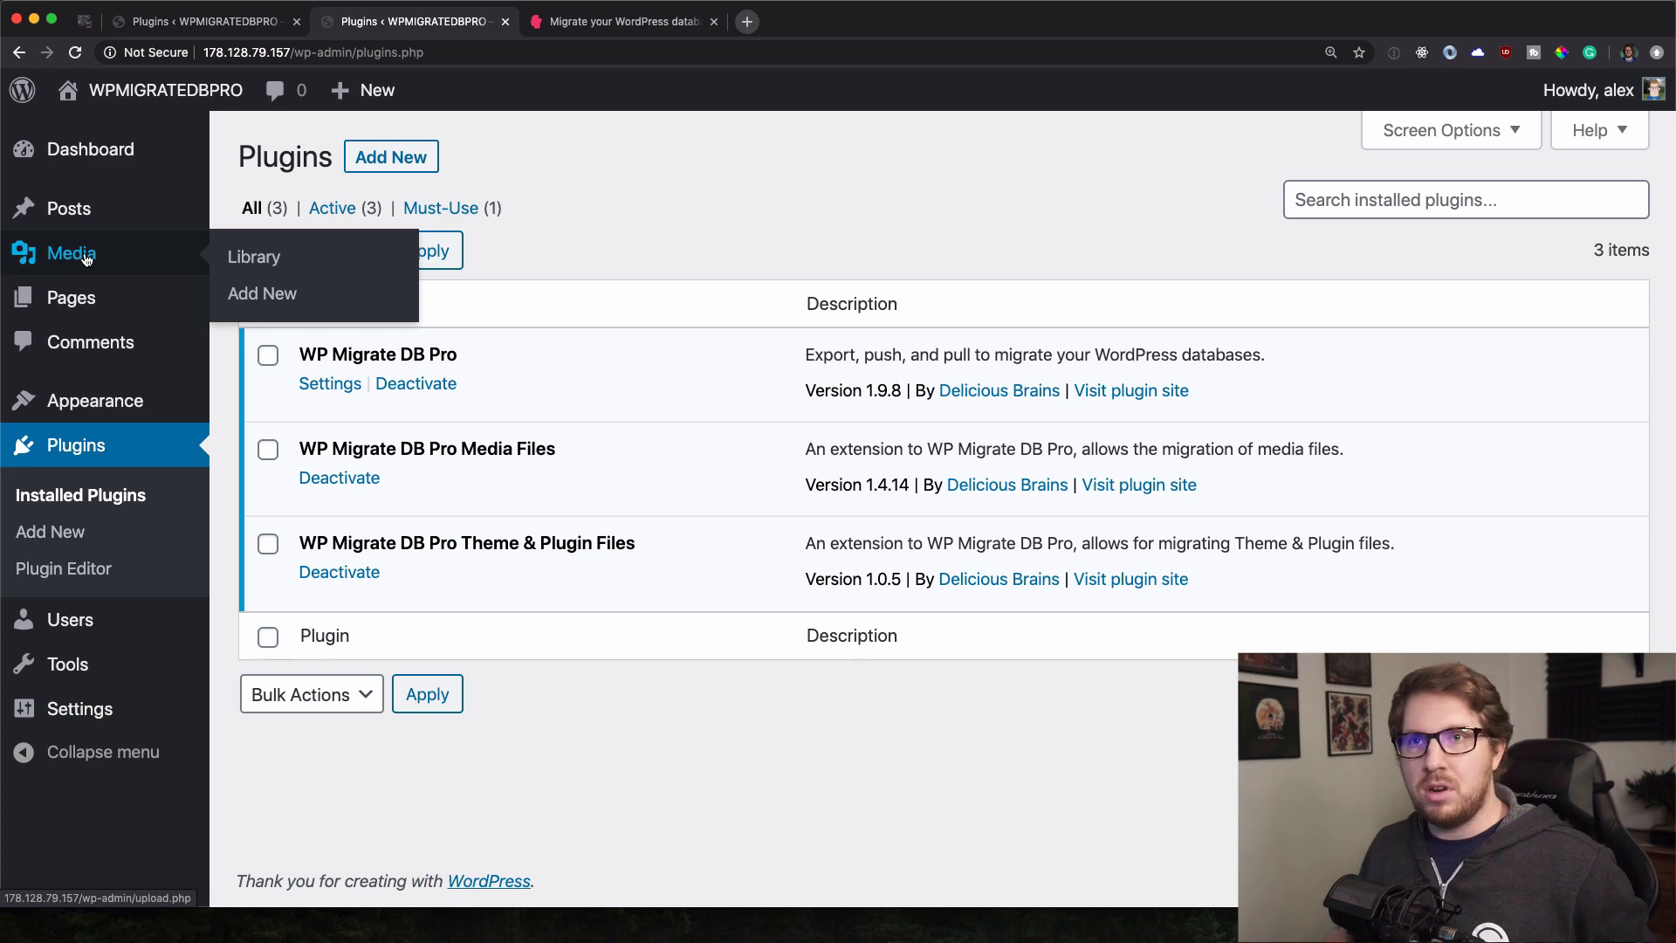
click(184, 30)
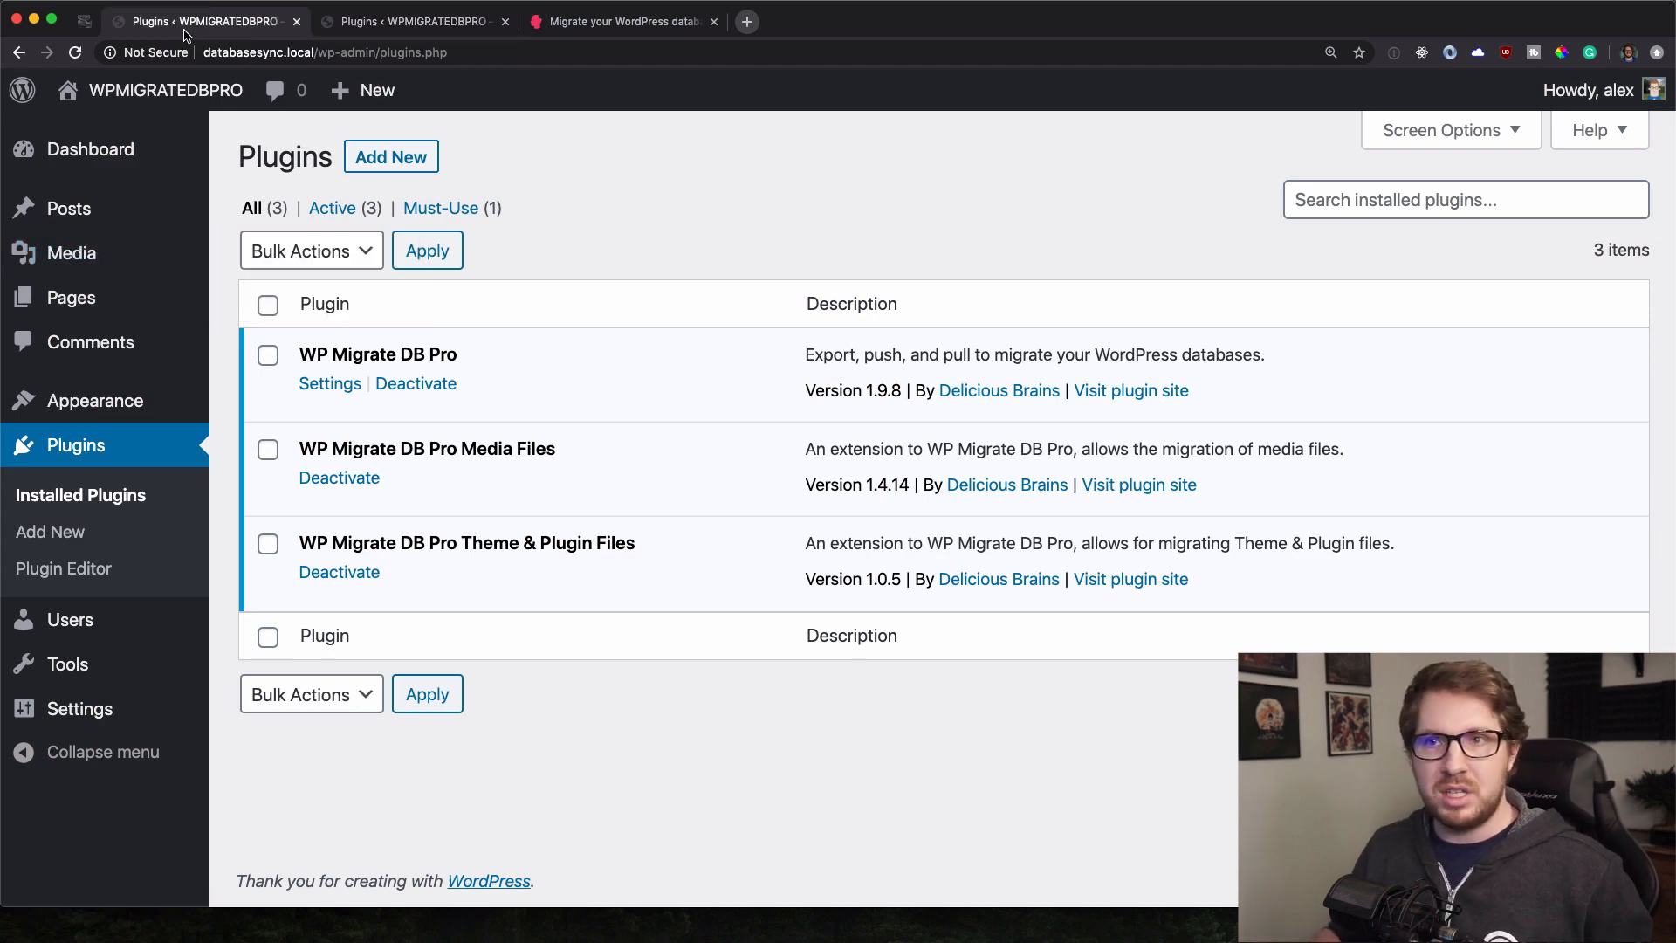
click(362, 24)
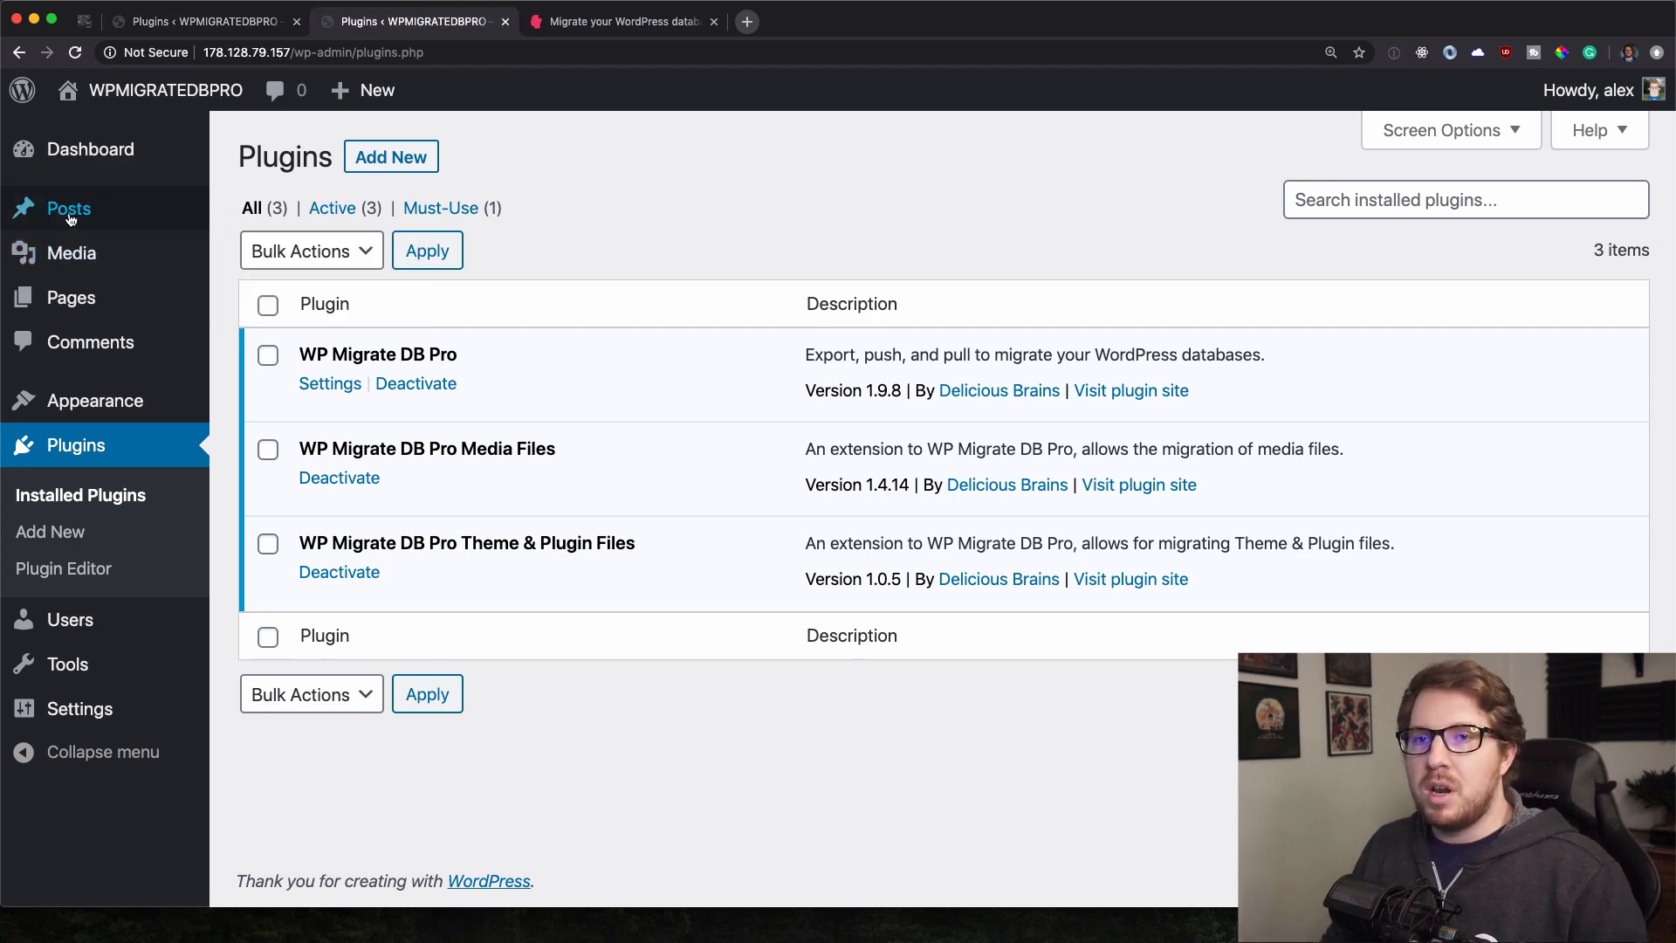
Publish a new post on the remote site titled 'test post 1'.
click(238, 249)
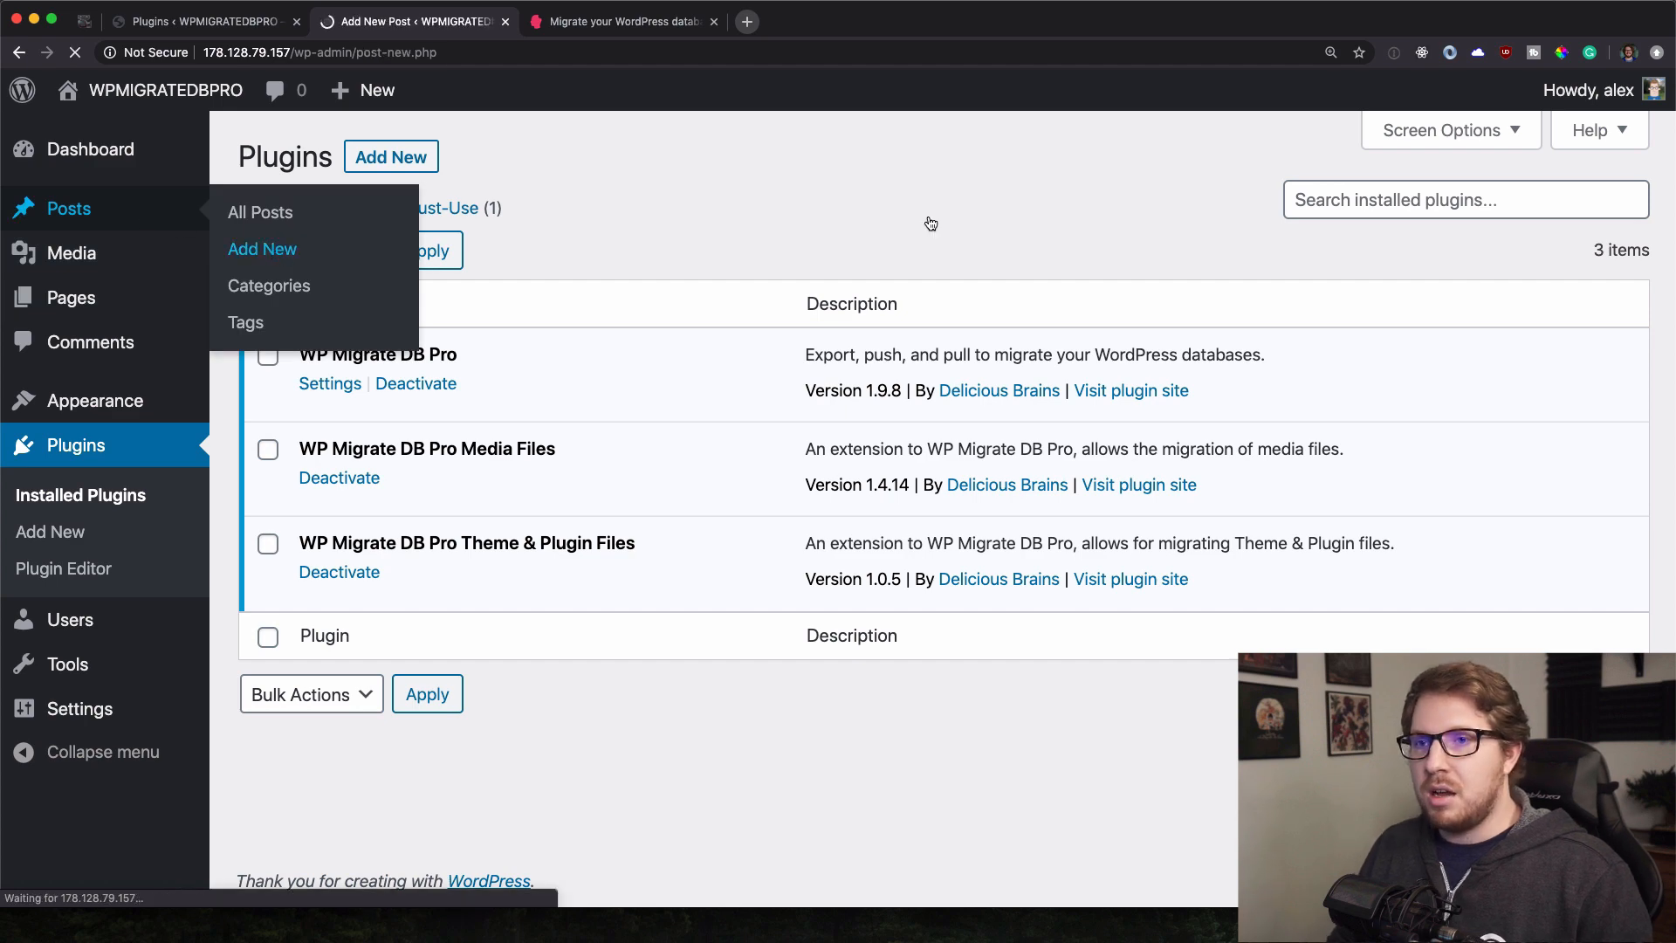
text(teset)
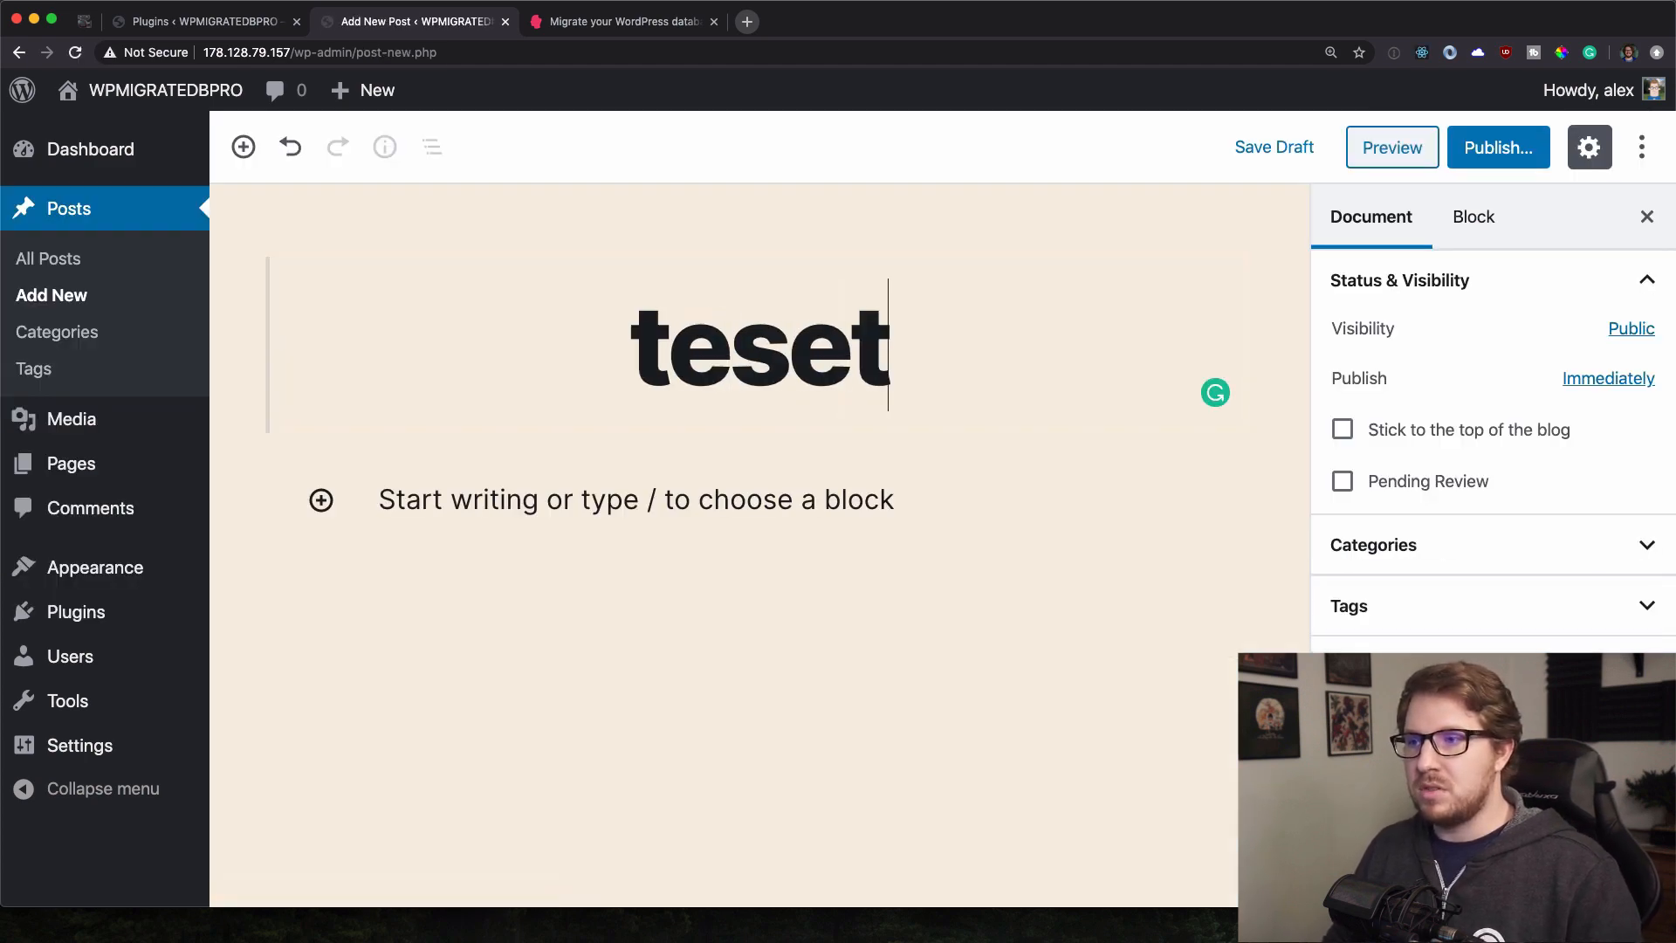
double_click(835, 357)
text(test post 1)
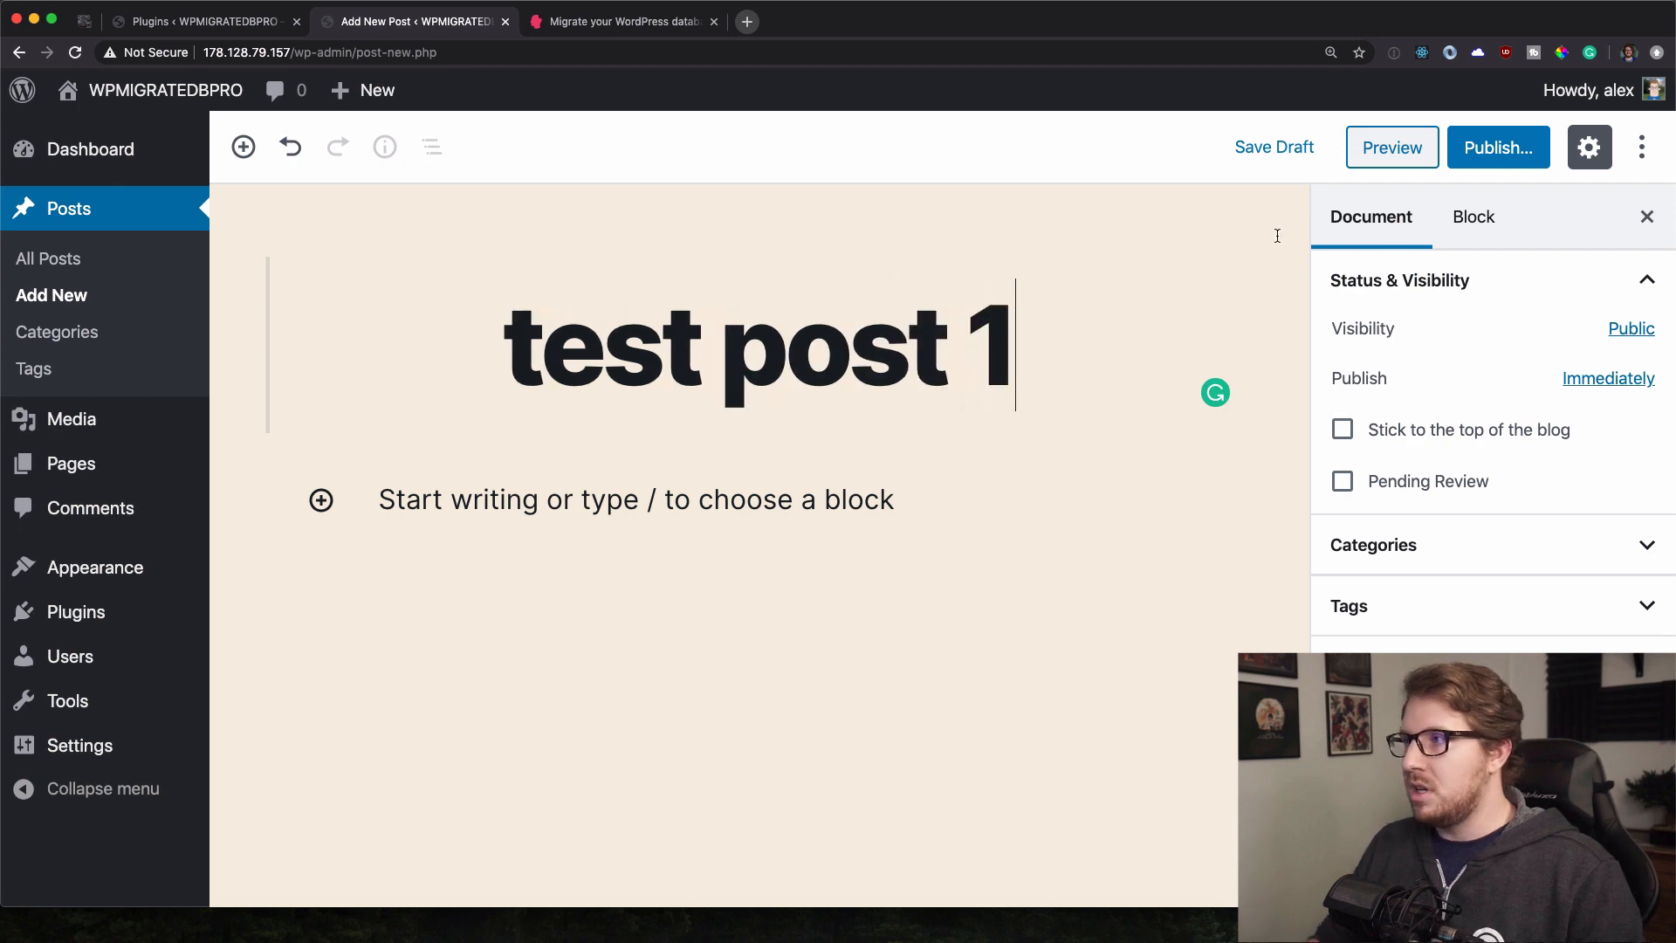
click(1484, 150)
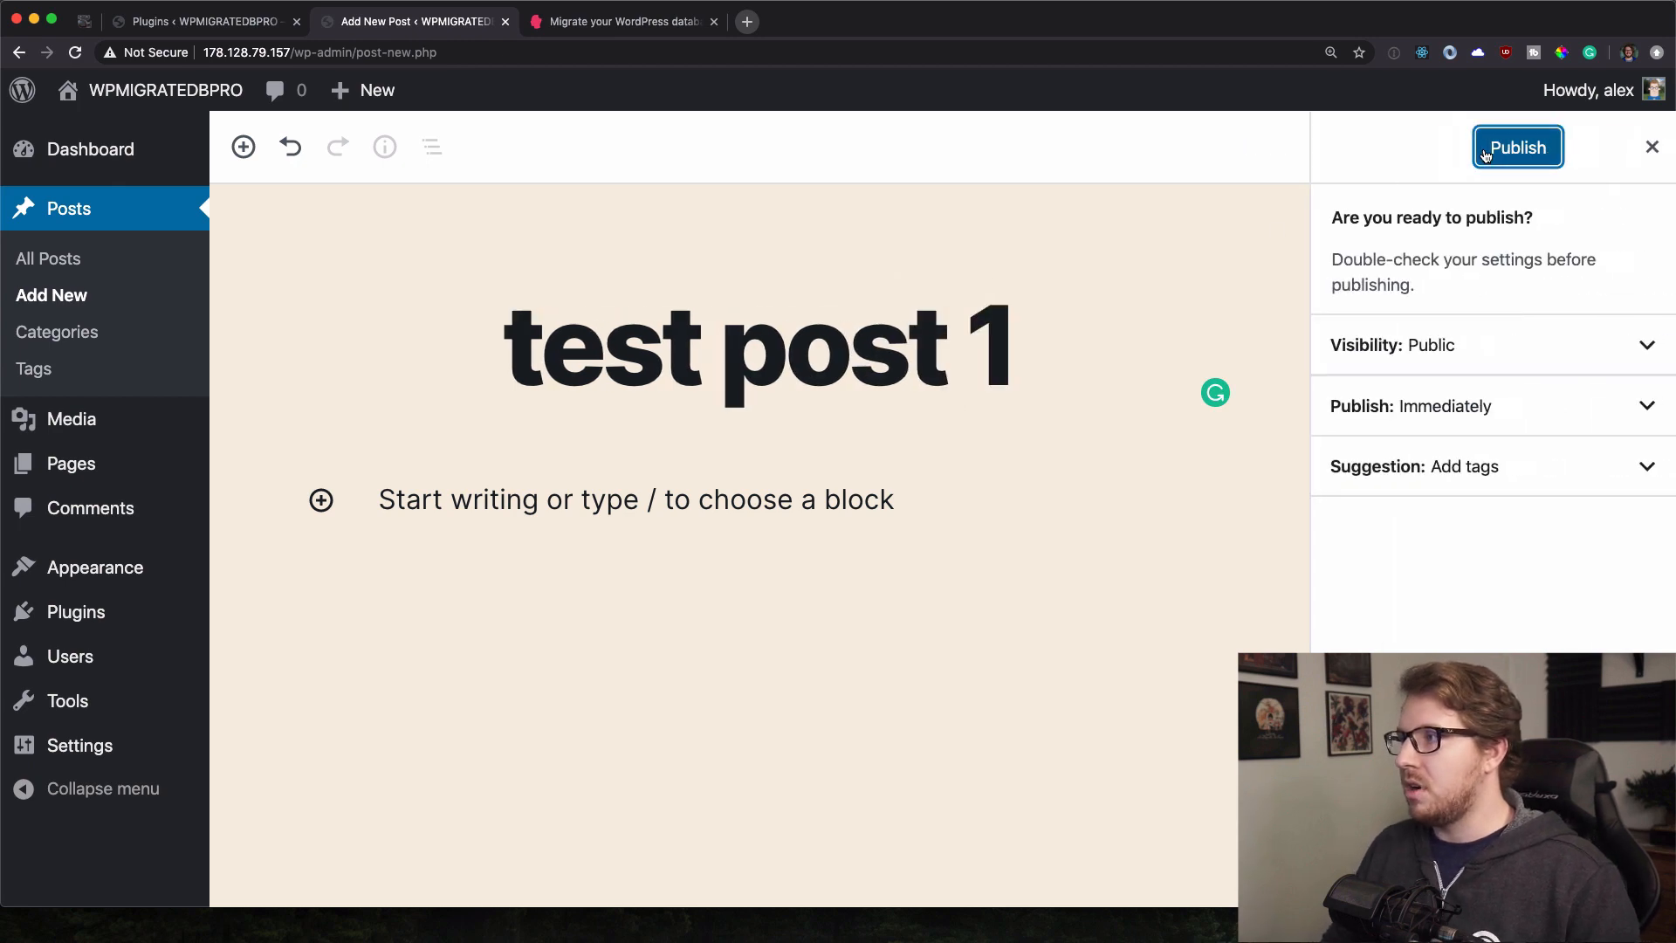
click(1511, 149)
Publish a second remote post titled 'Test Post 2'.
click(52, 297)
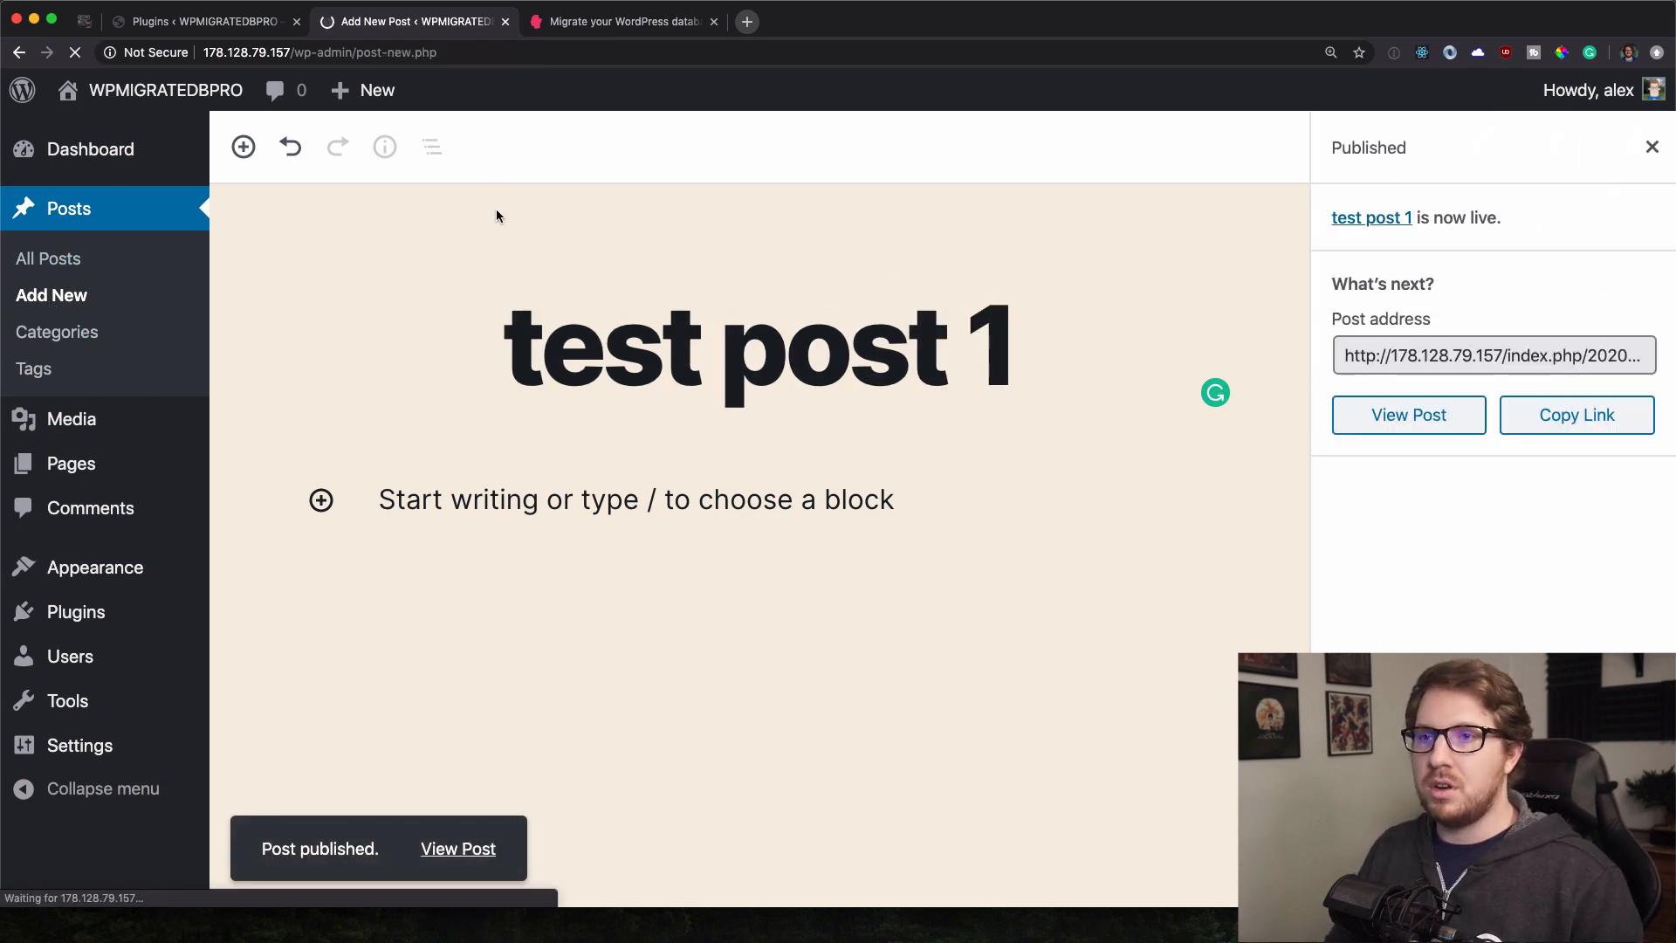
text(Test Post 2)
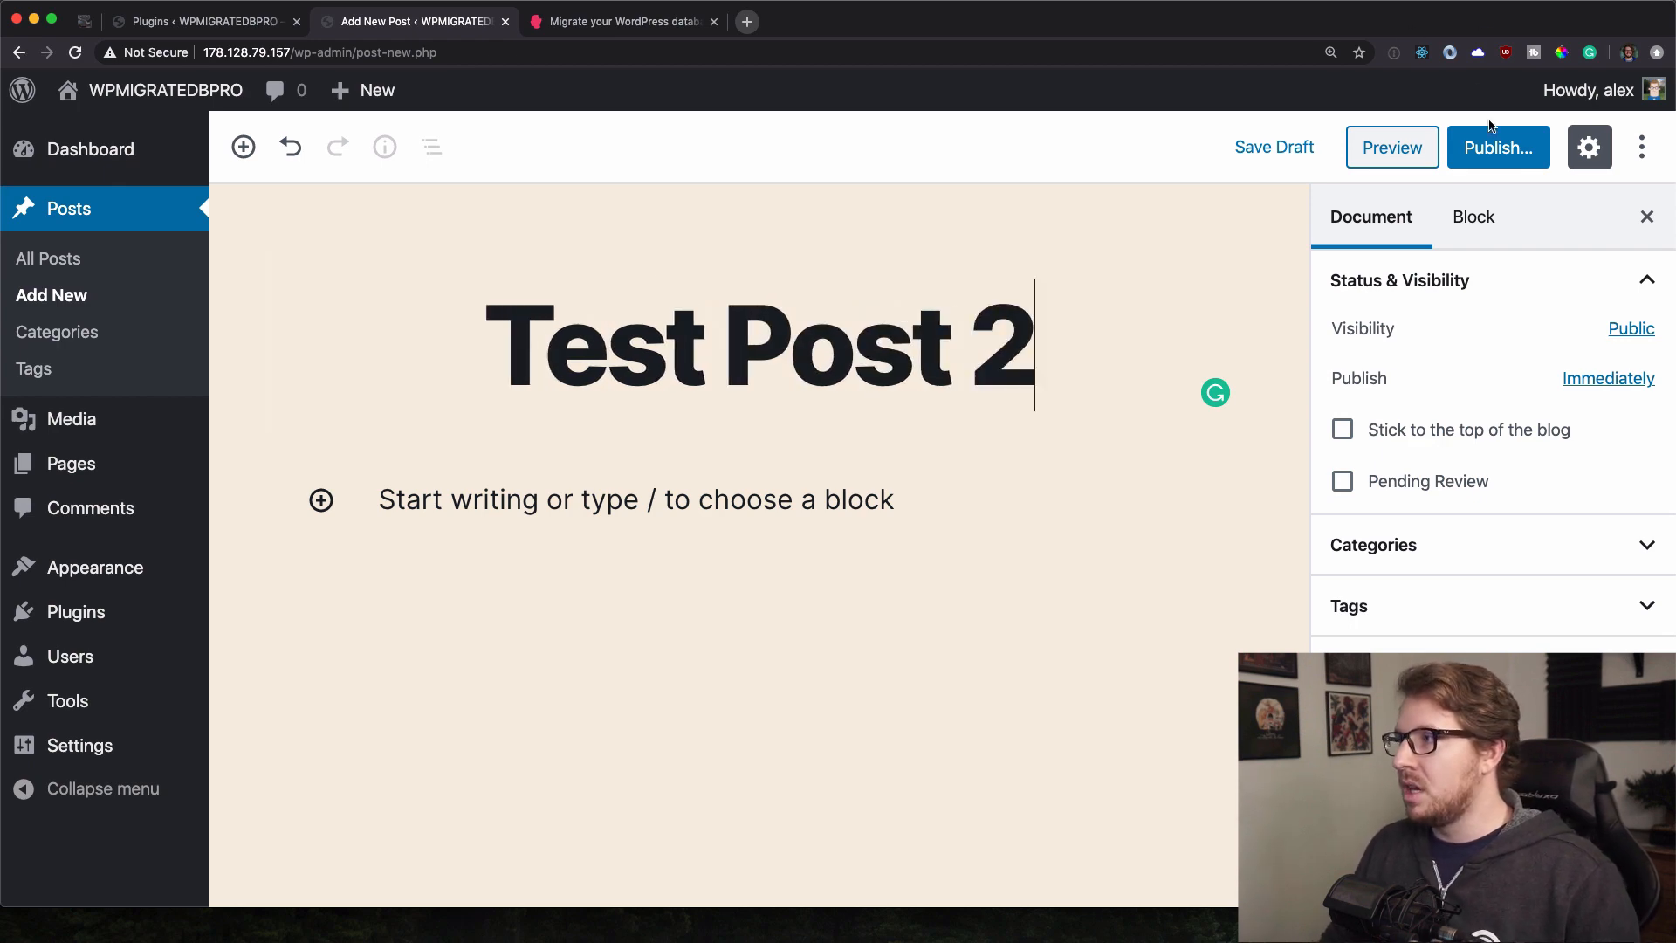
click(1485, 147)
click(1512, 145)
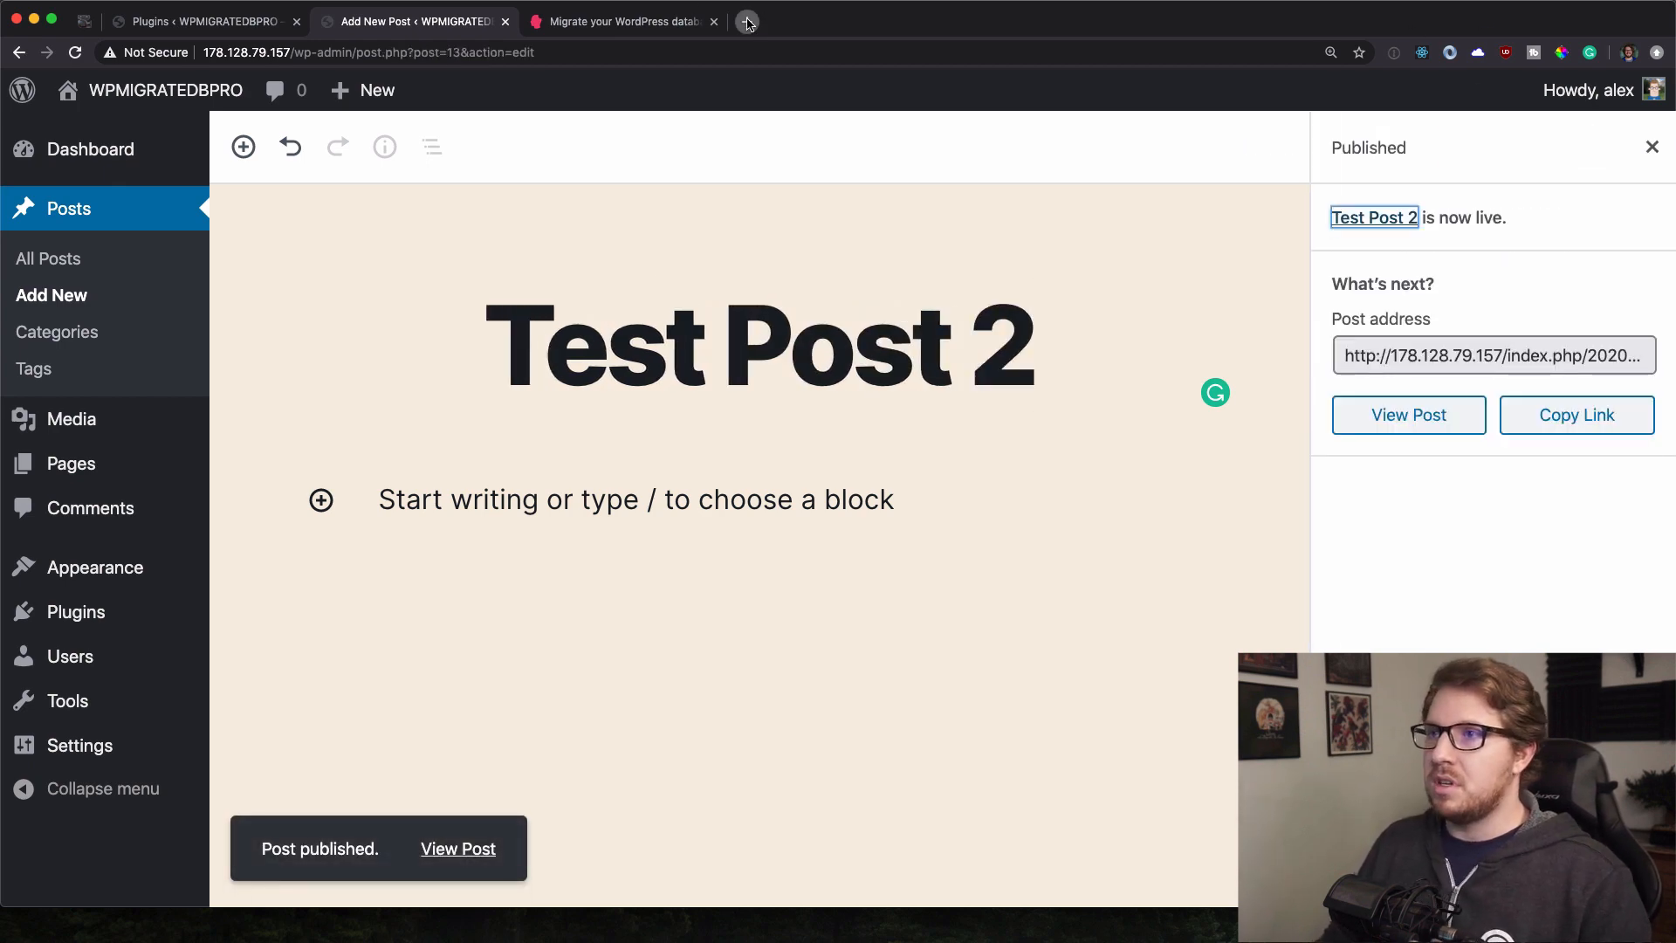
click(747, 22)
click(921, 21)
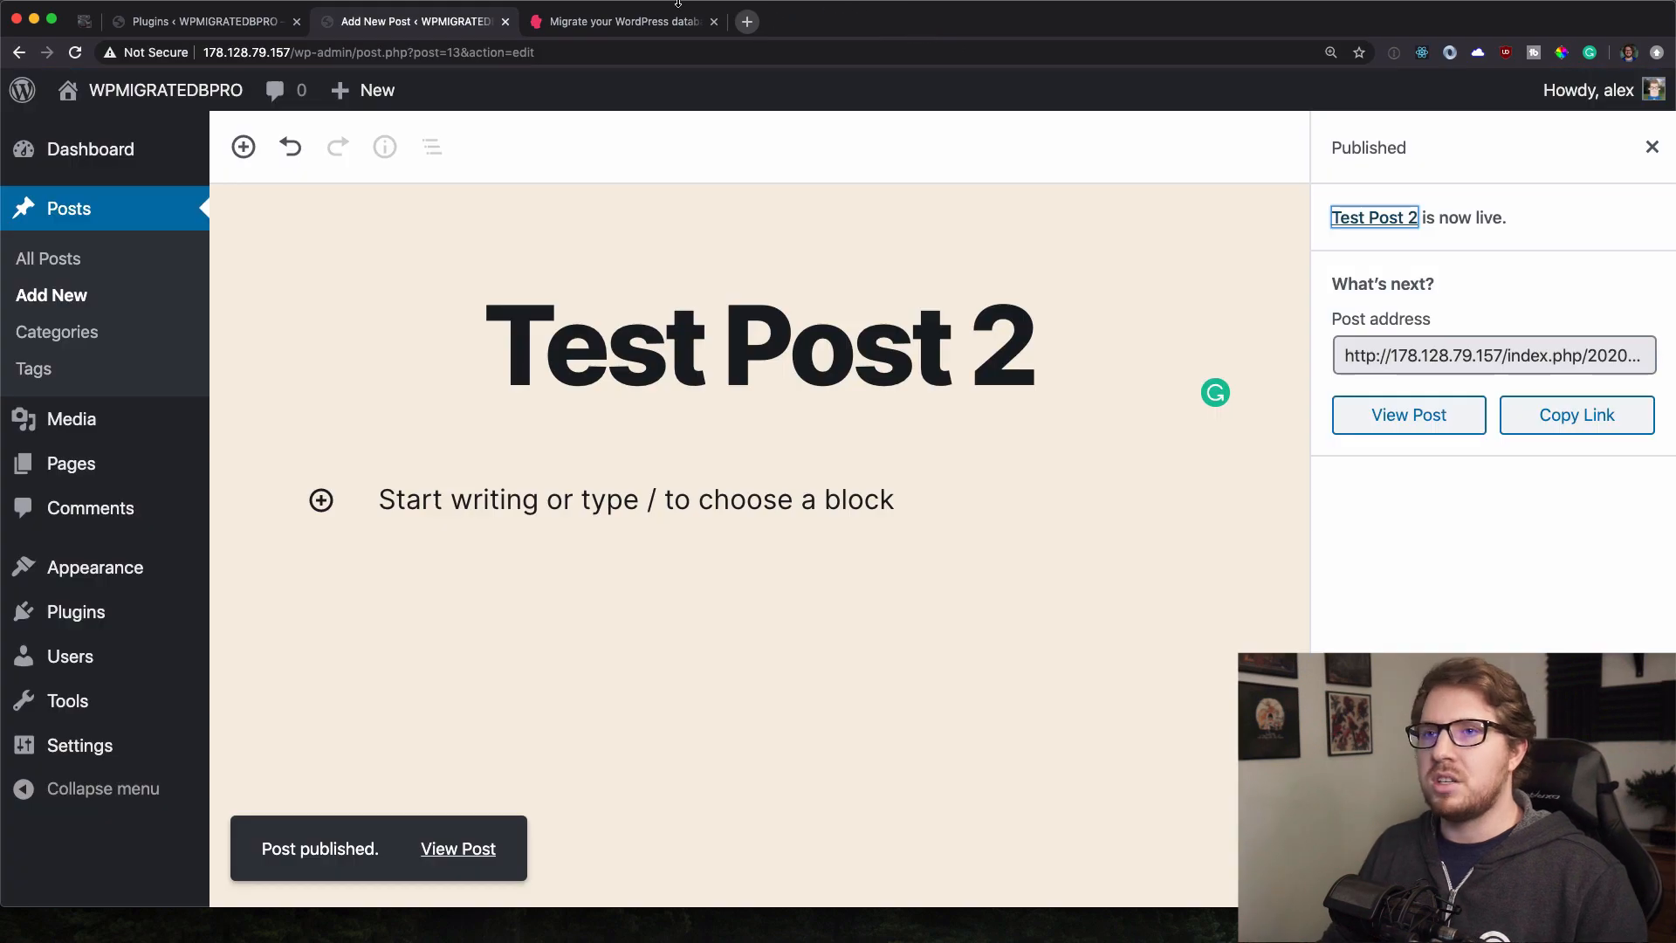
mouse_move(120, 429)
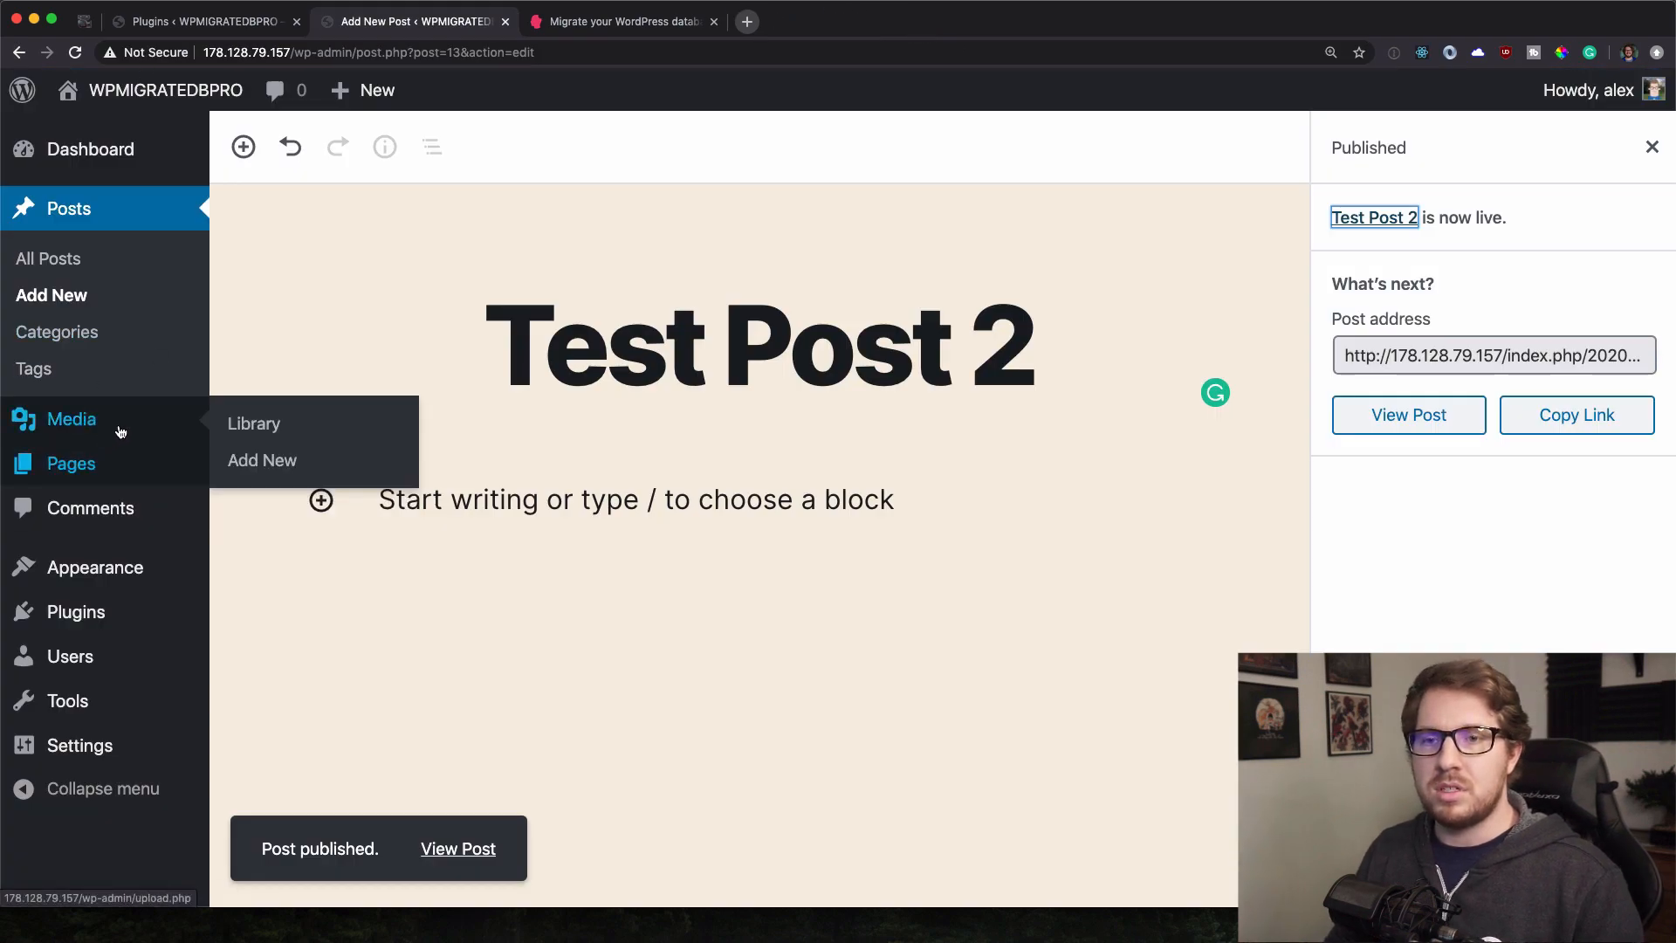
Upload the two Unsplash JPEGs from Downloads to the remote site's Media Library.
click(254, 427)
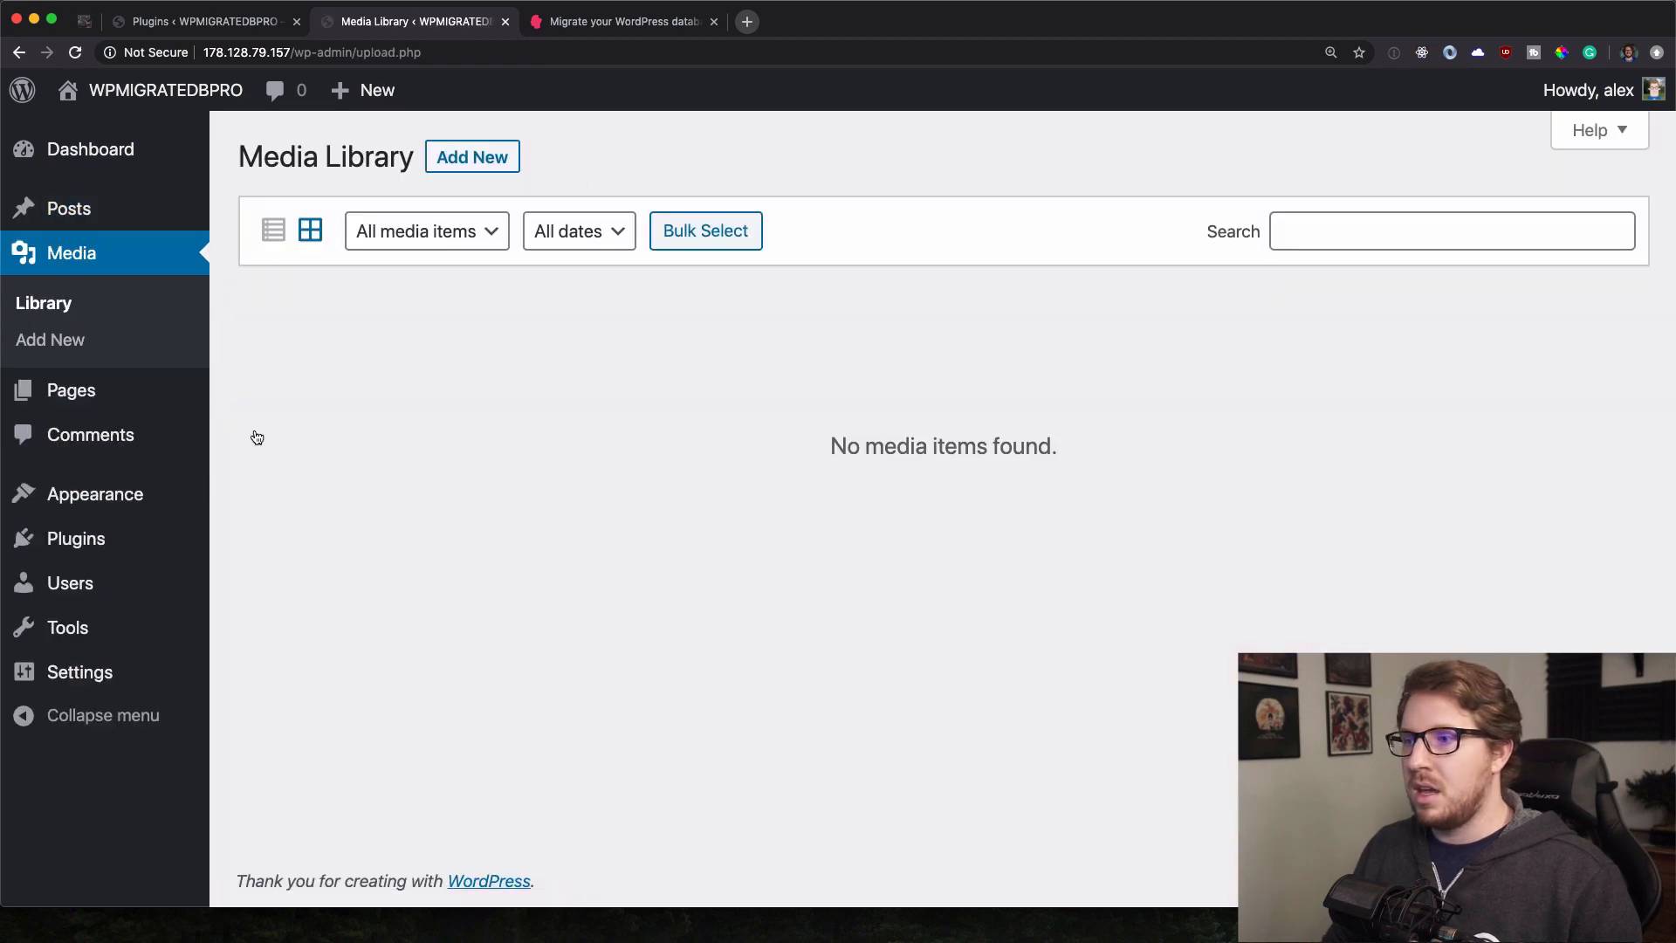
click(462, 156)
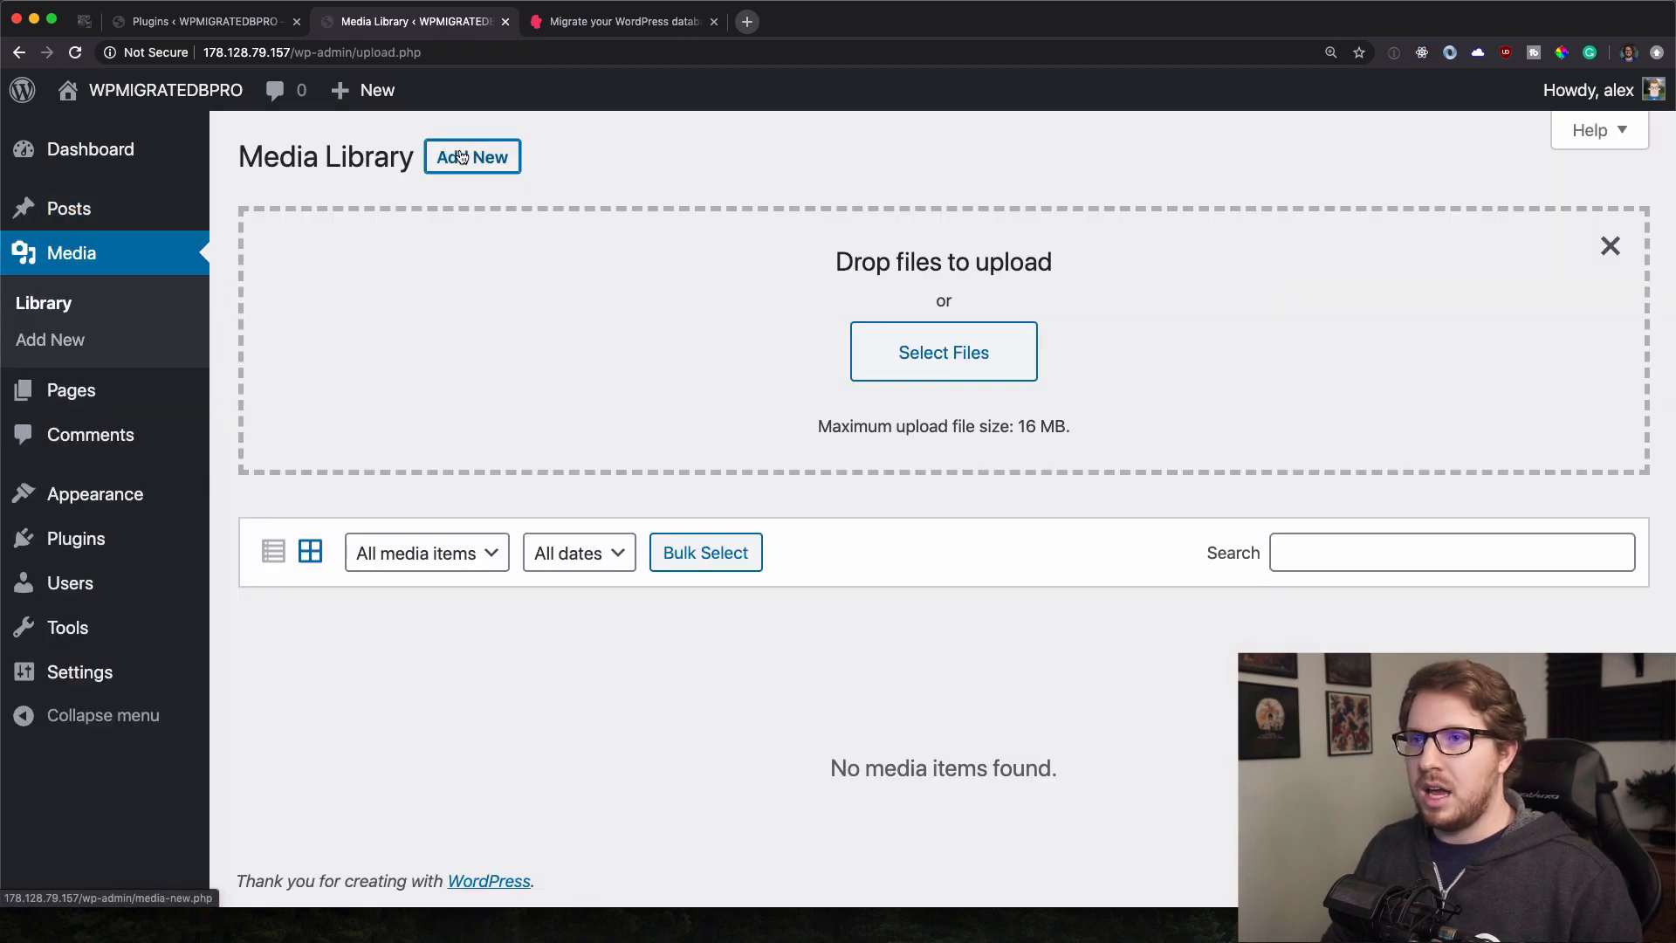
click(958, 344)
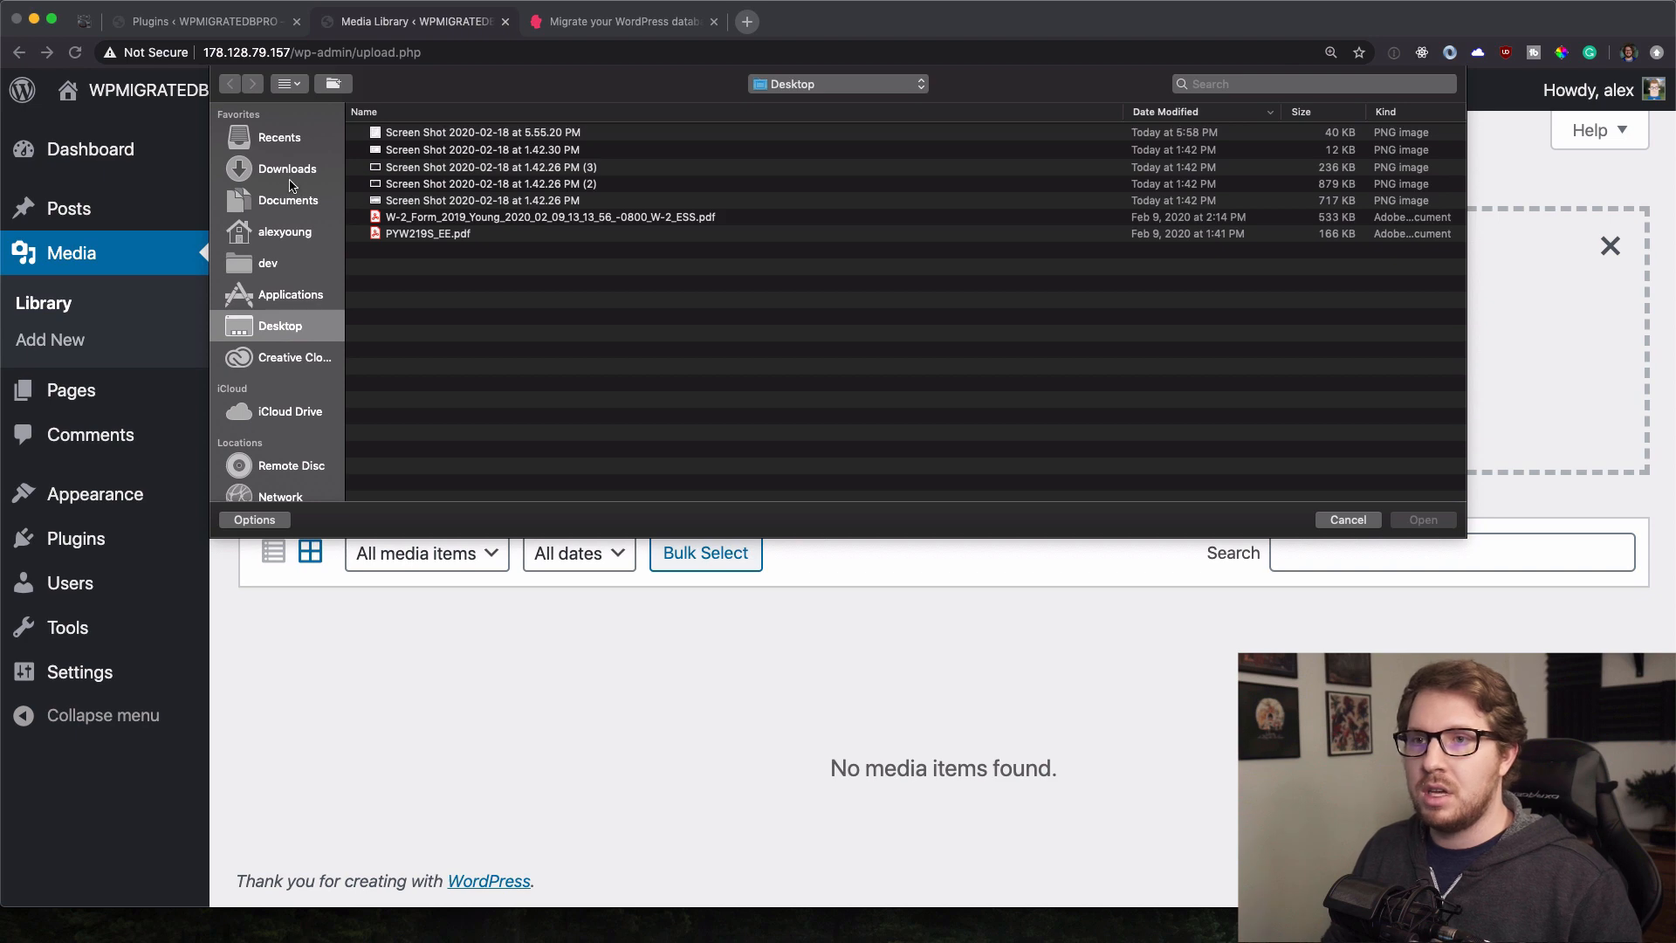
click(288, 172)
click(434, 148)
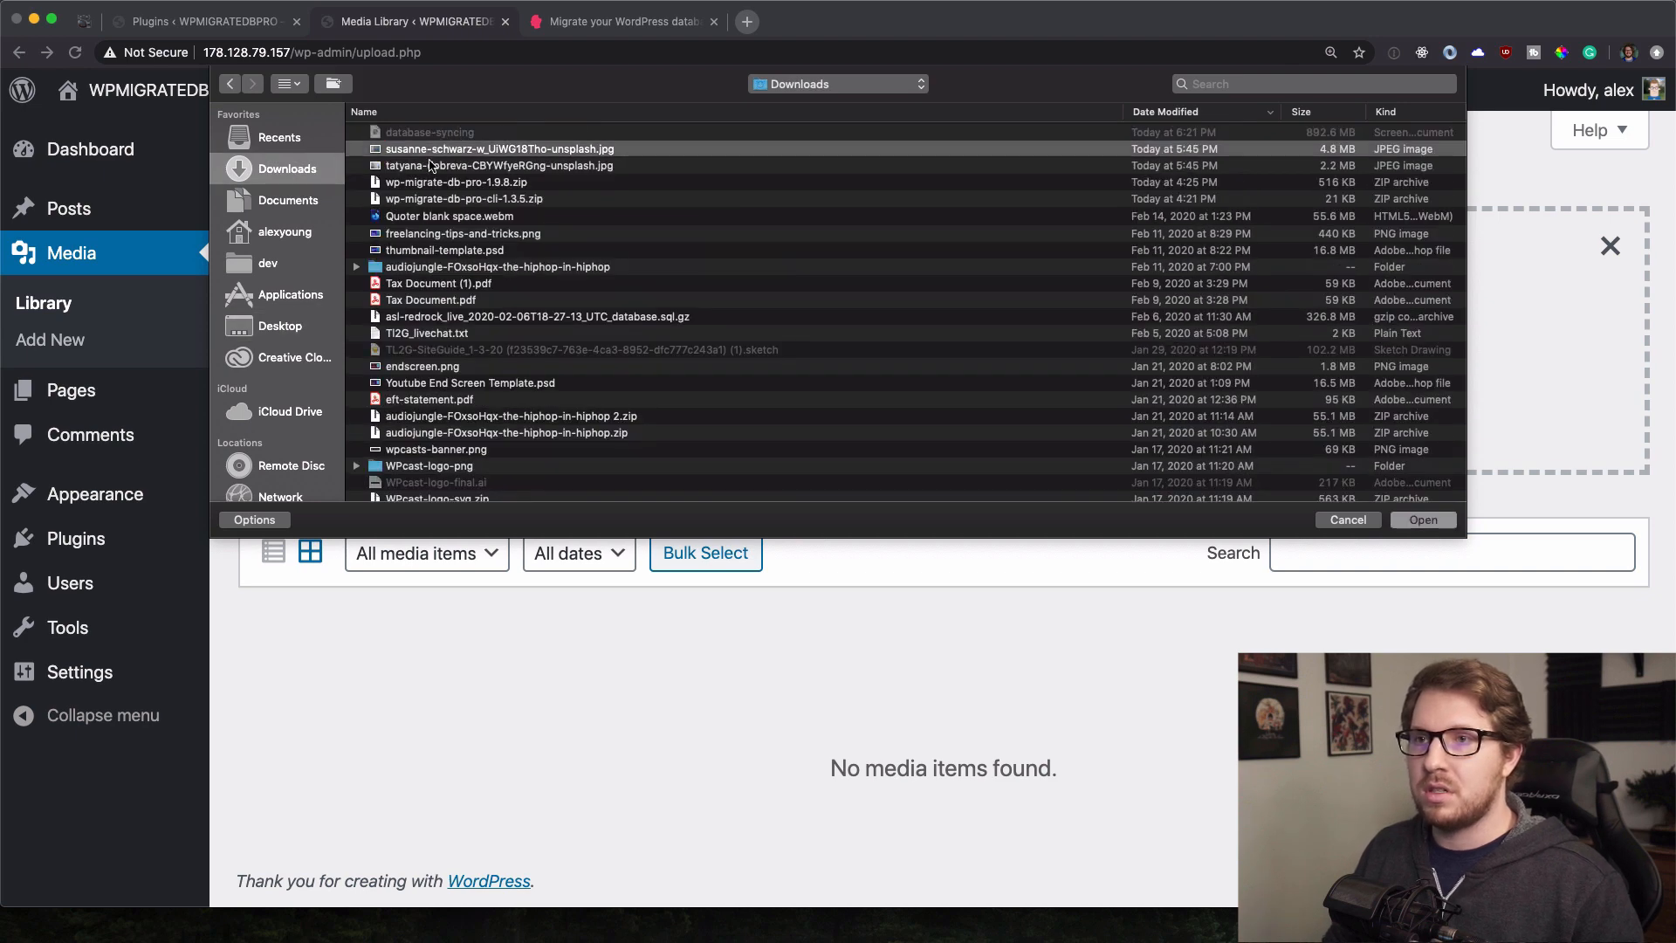
shift+click(434, 165)
click(1423, 519)
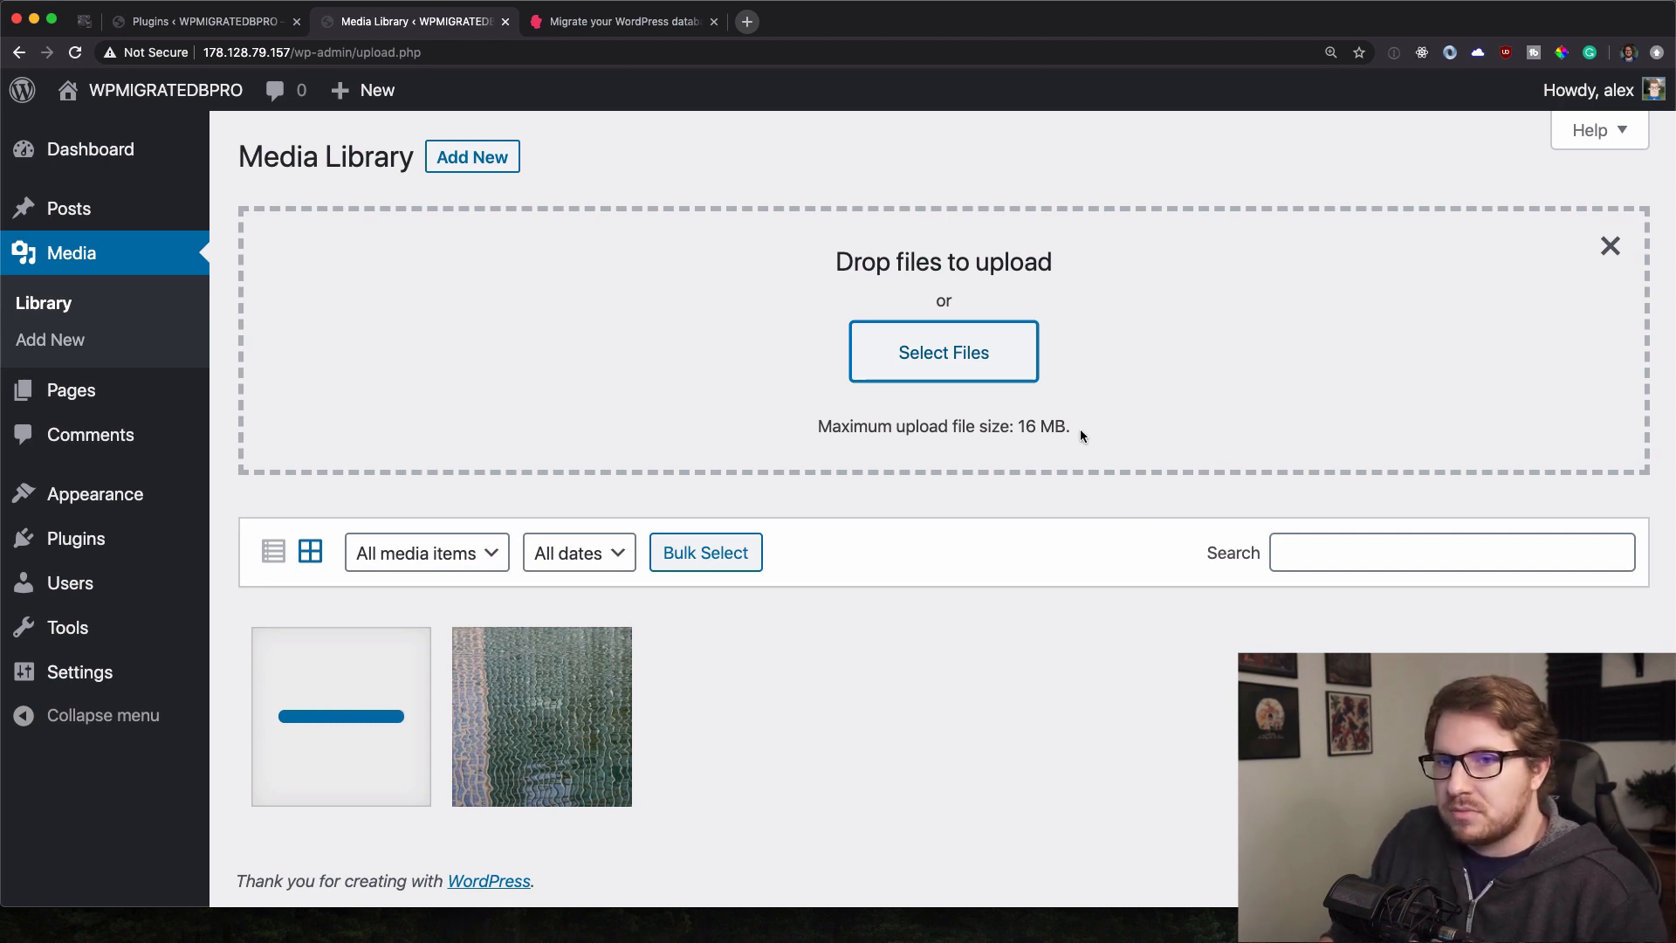
mouse_move(87, 542)
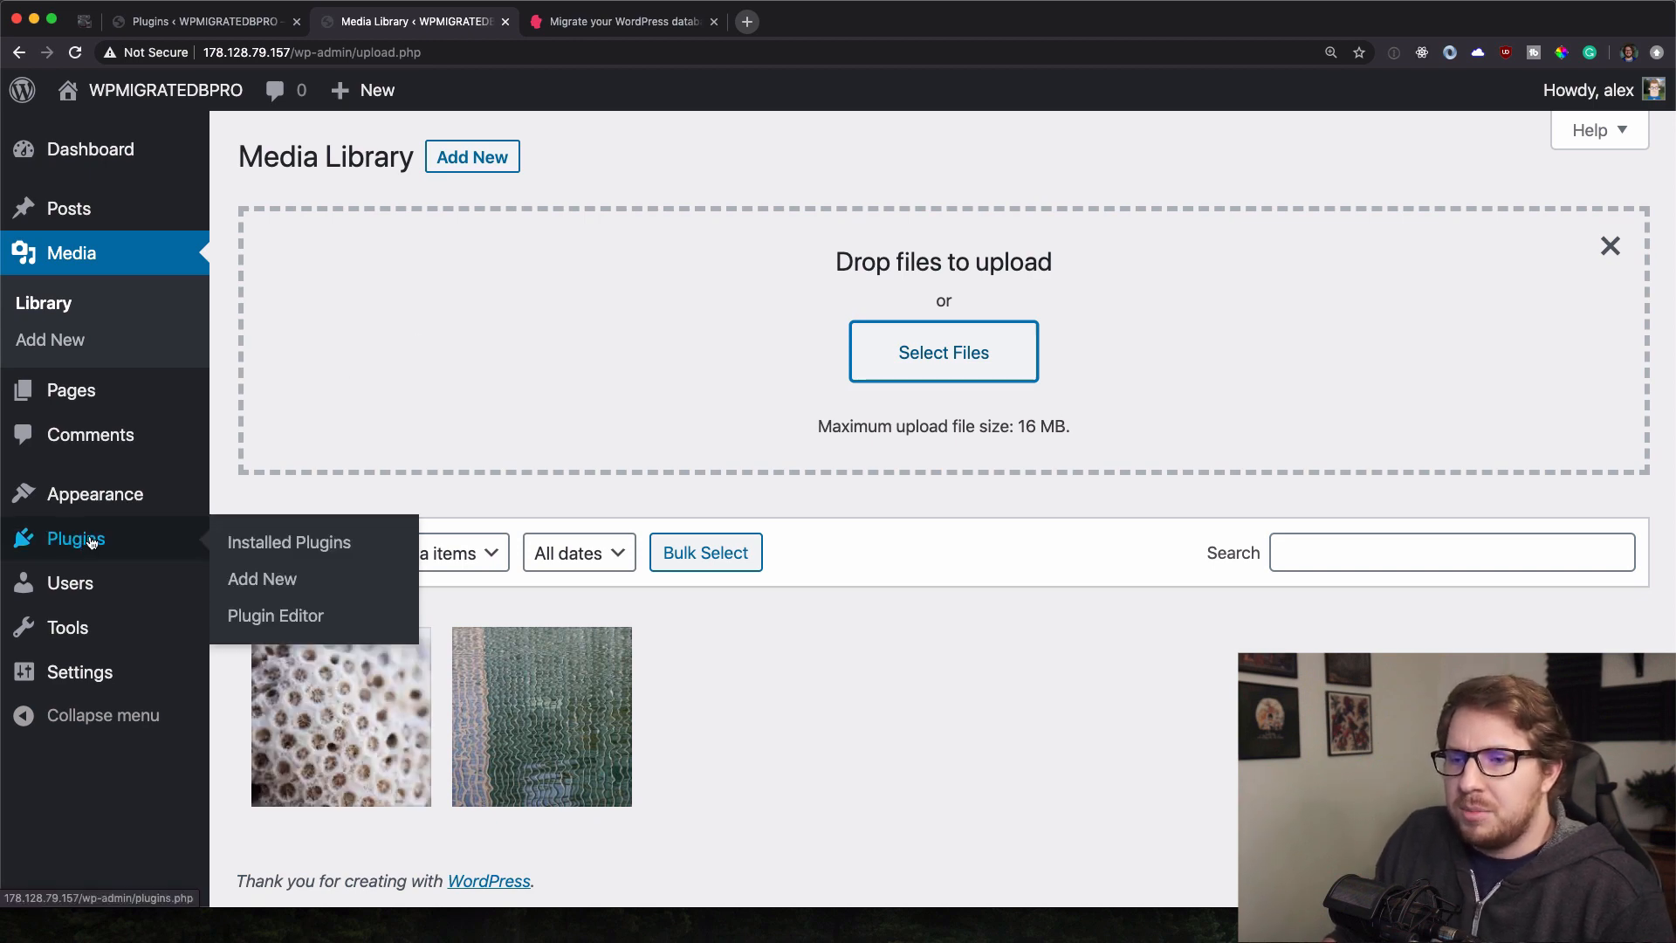
Install and activate BuddyPress 5.1.2 on the remote site, then return to the local Plugins page.
click(356, 580)
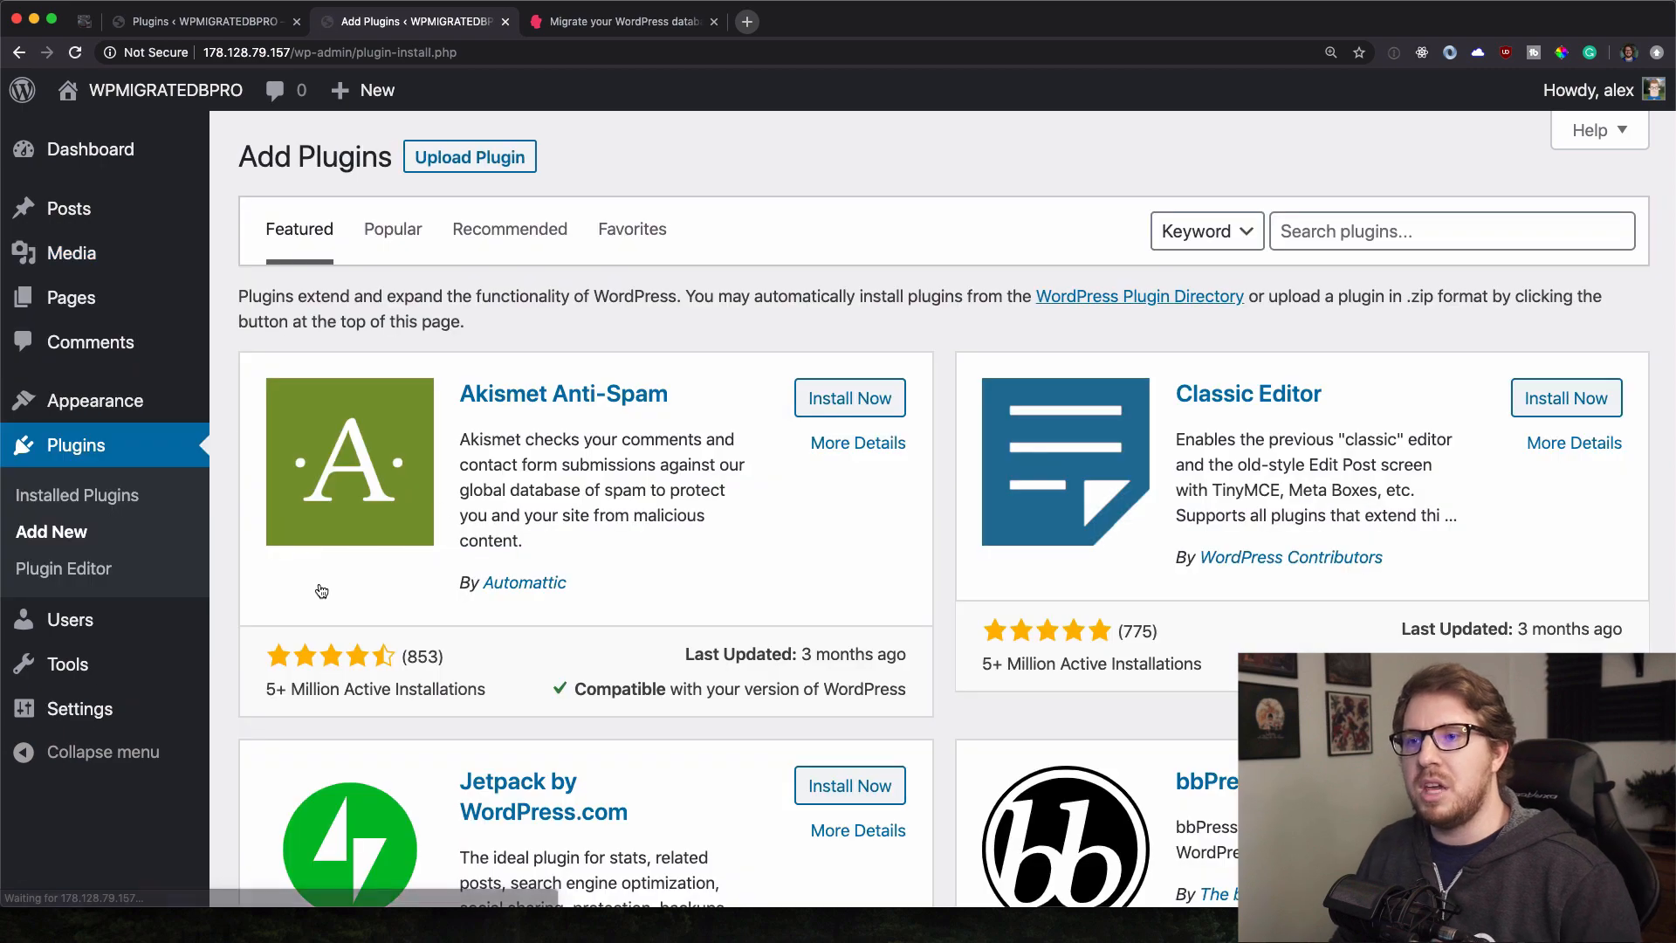
scroll(1059, 385, down, 8)
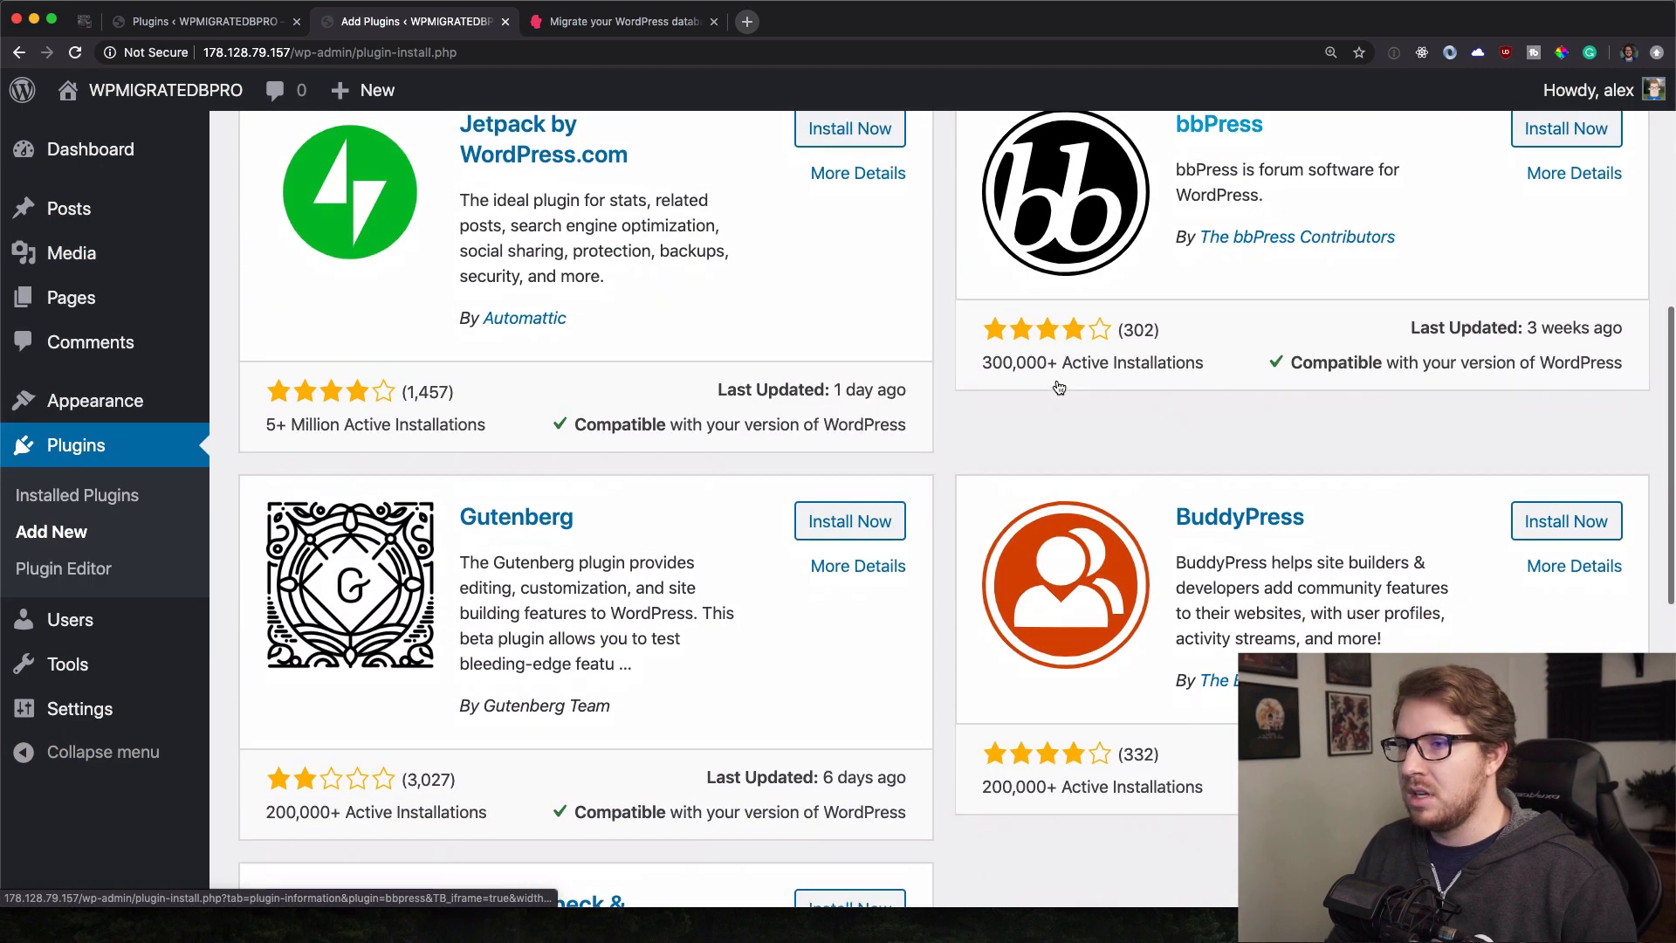
click(1562, 522)
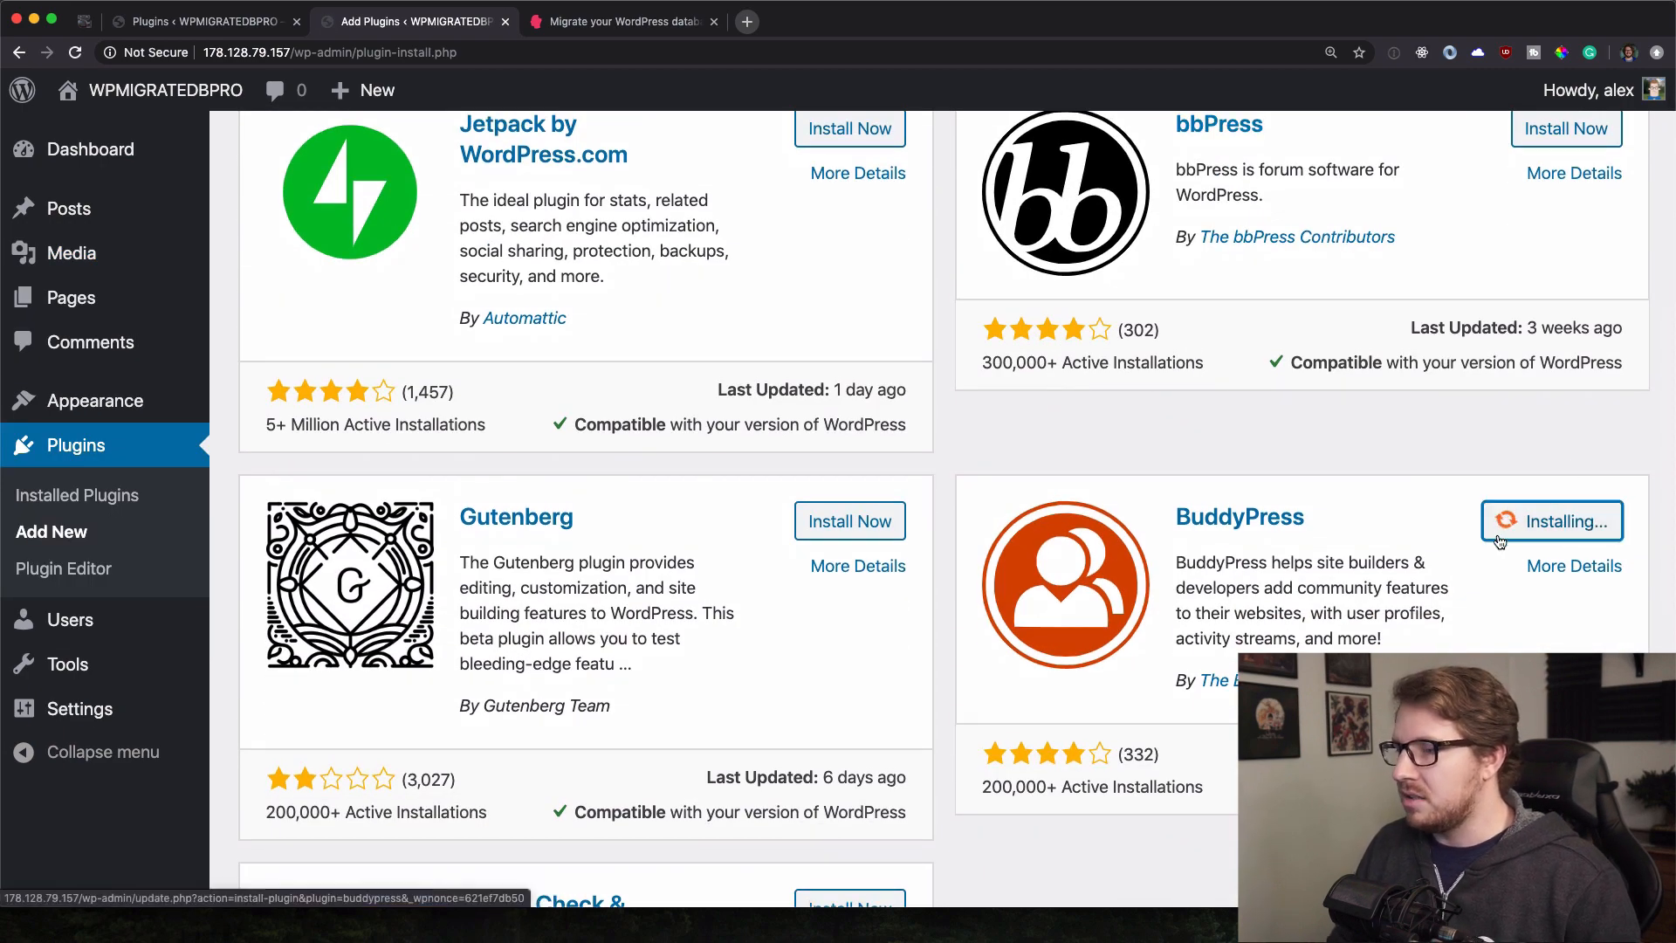
click(1552, 528)
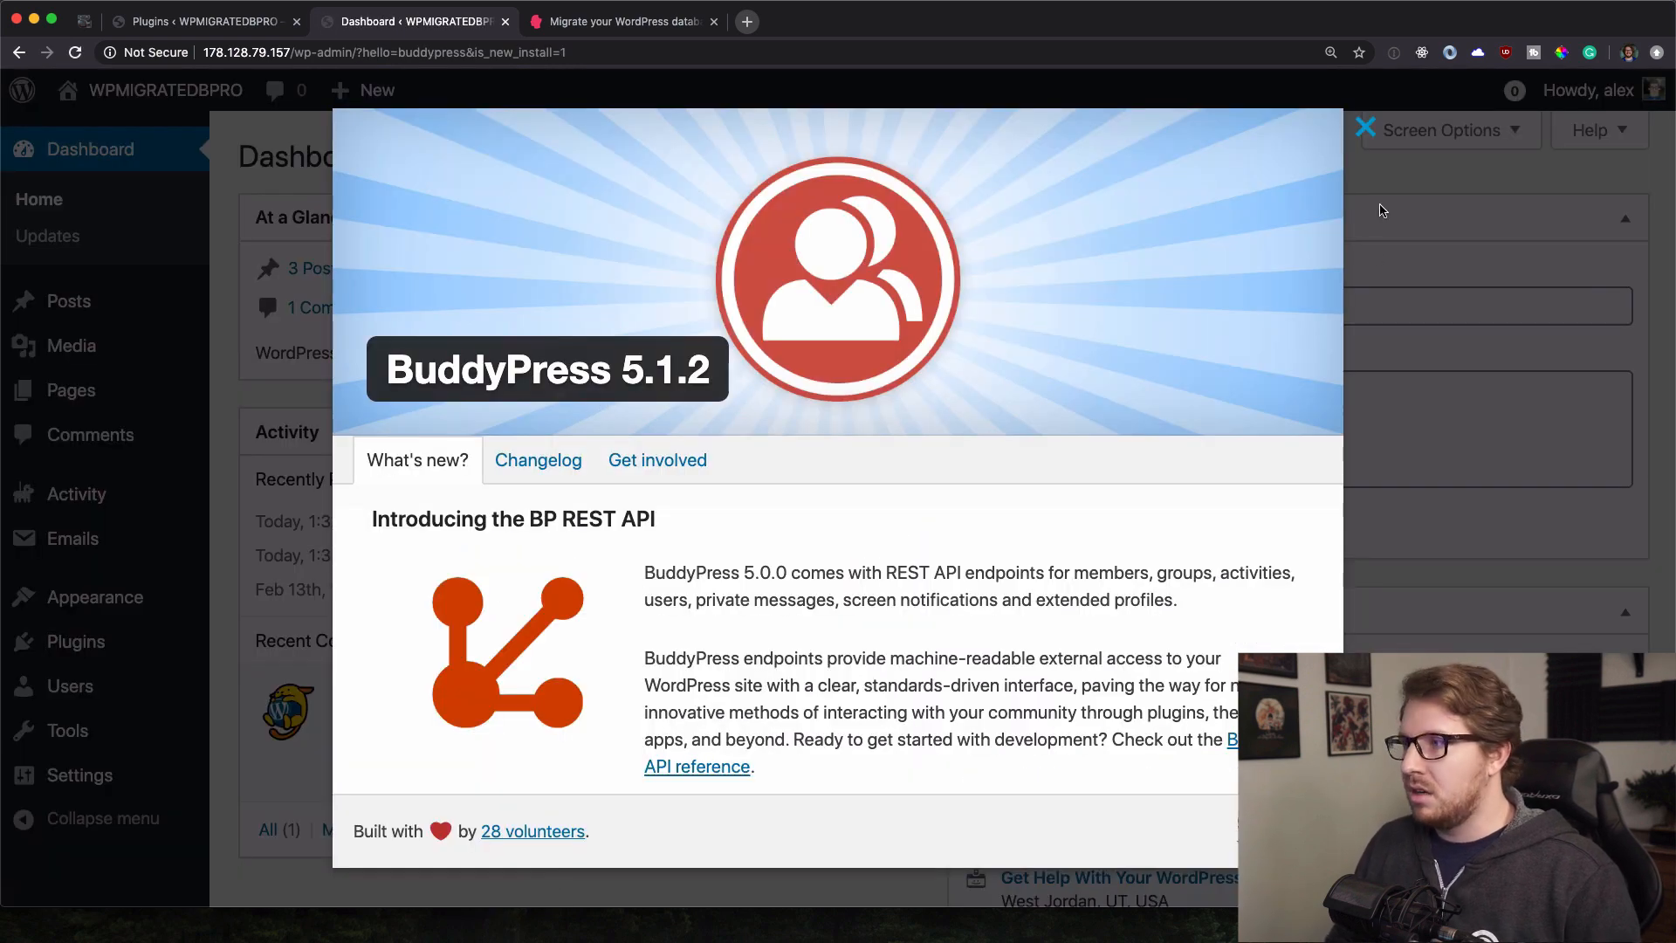
click(1362, 136)
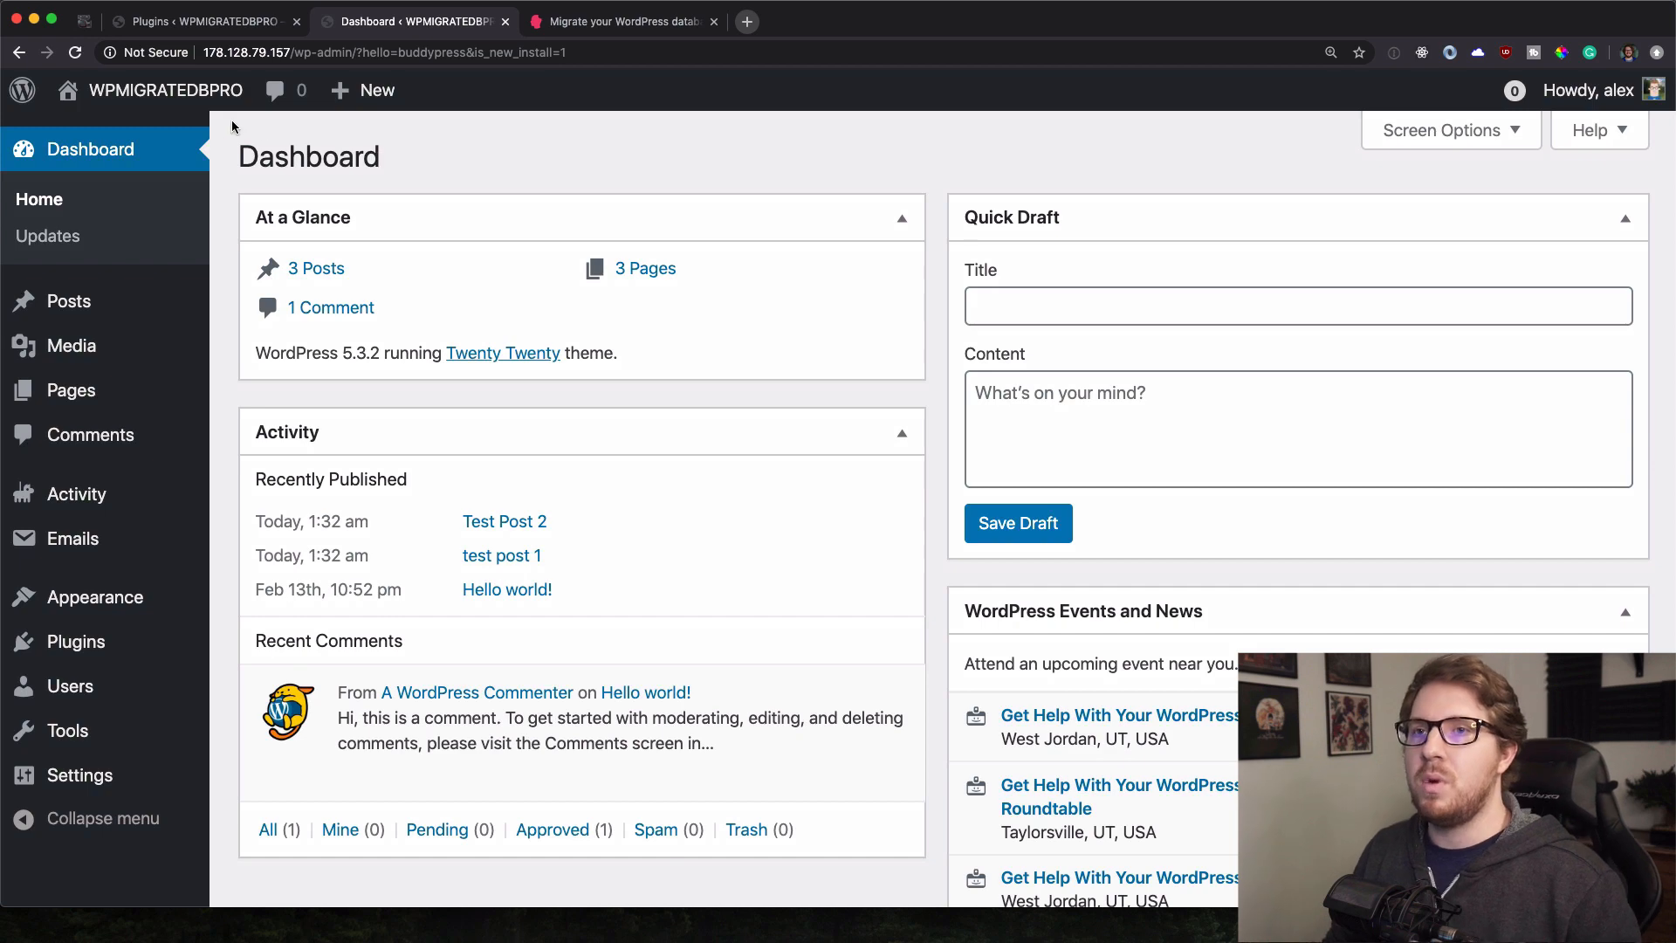
click(201, 21)
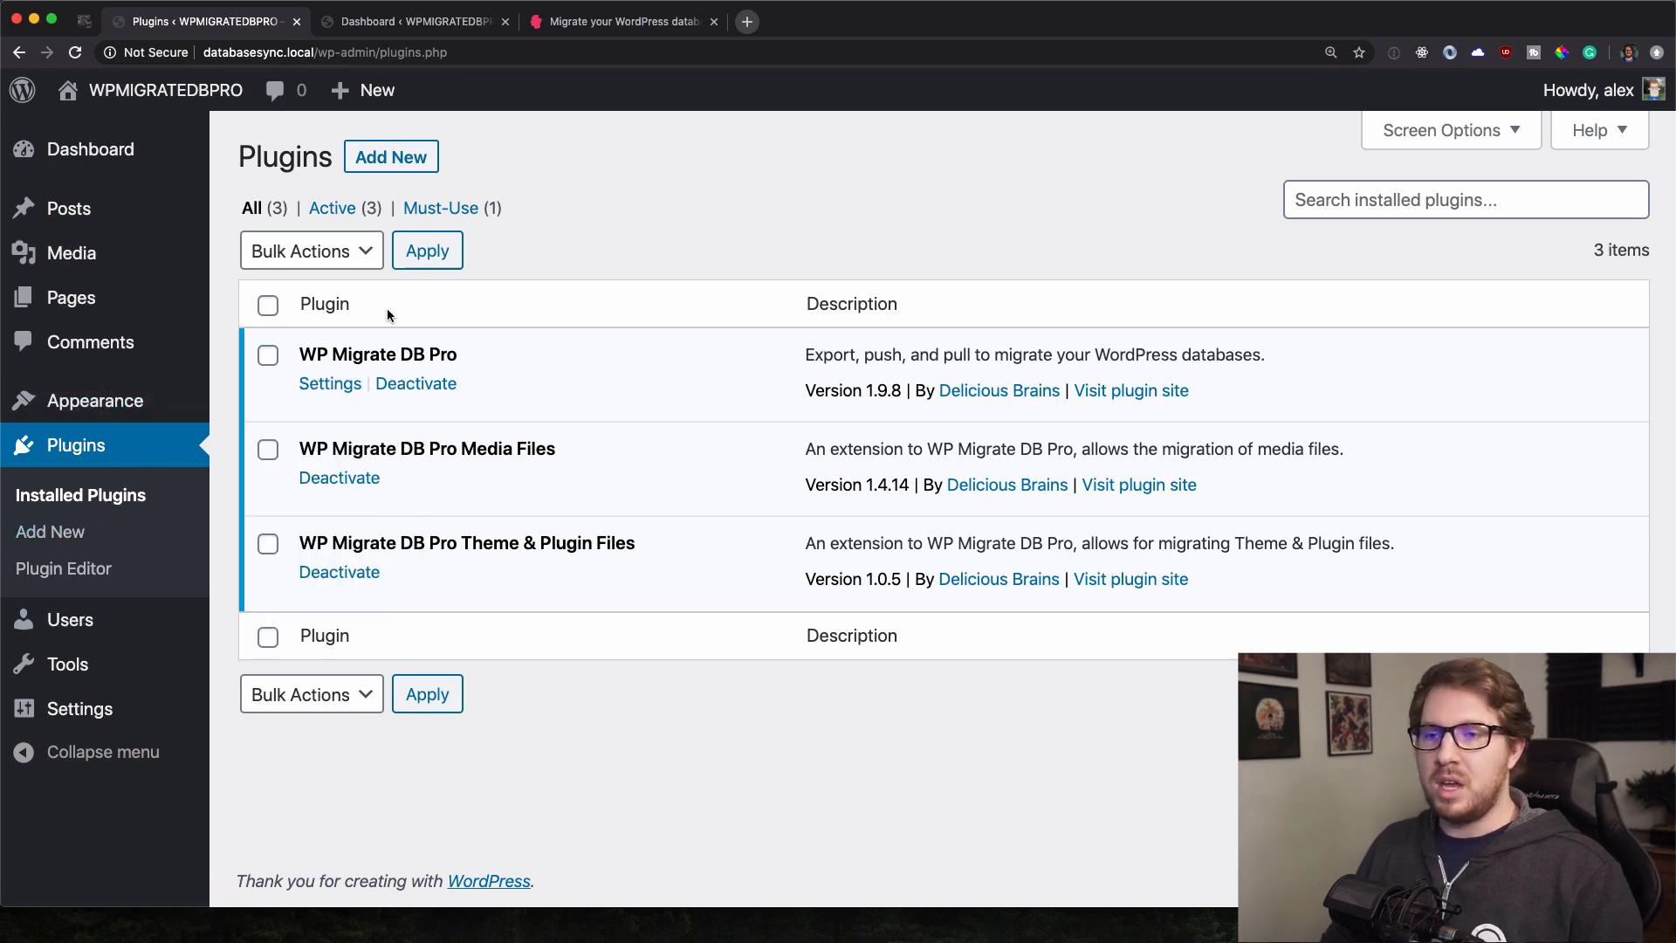
Take region screenshots of the local site's three active WP Migrate DB Pro plugin rows.
key(super+shift+4)
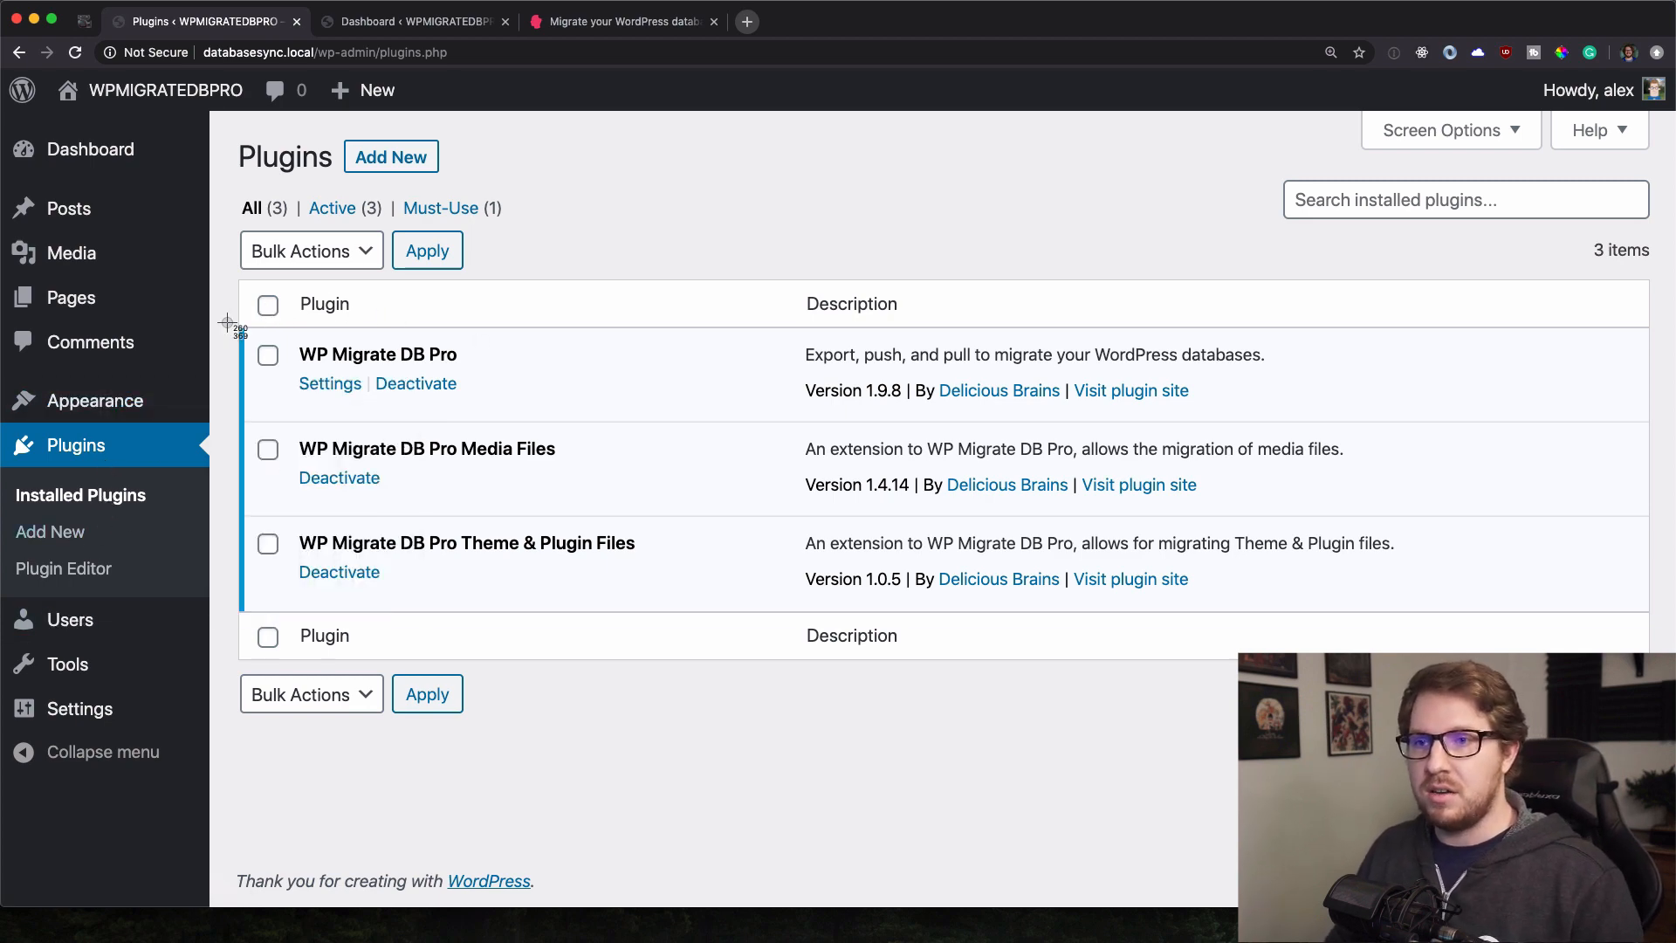
drag(238, 323, 676, 624)
key(super+shift+4)
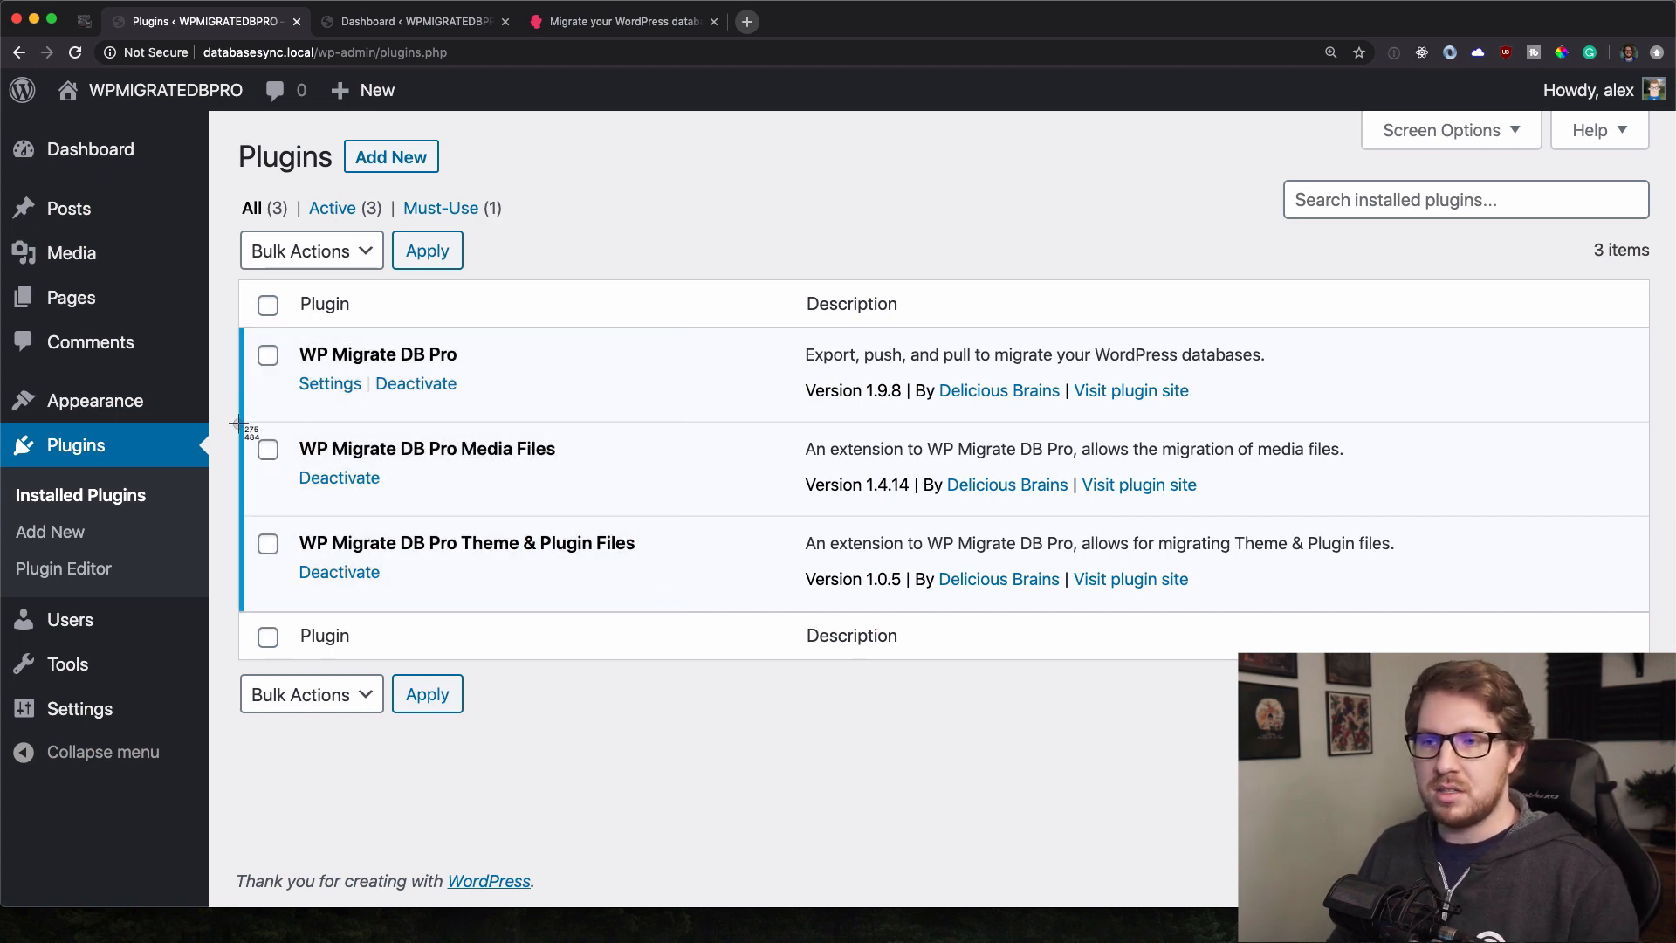
drag(228, 424, 680, 630)
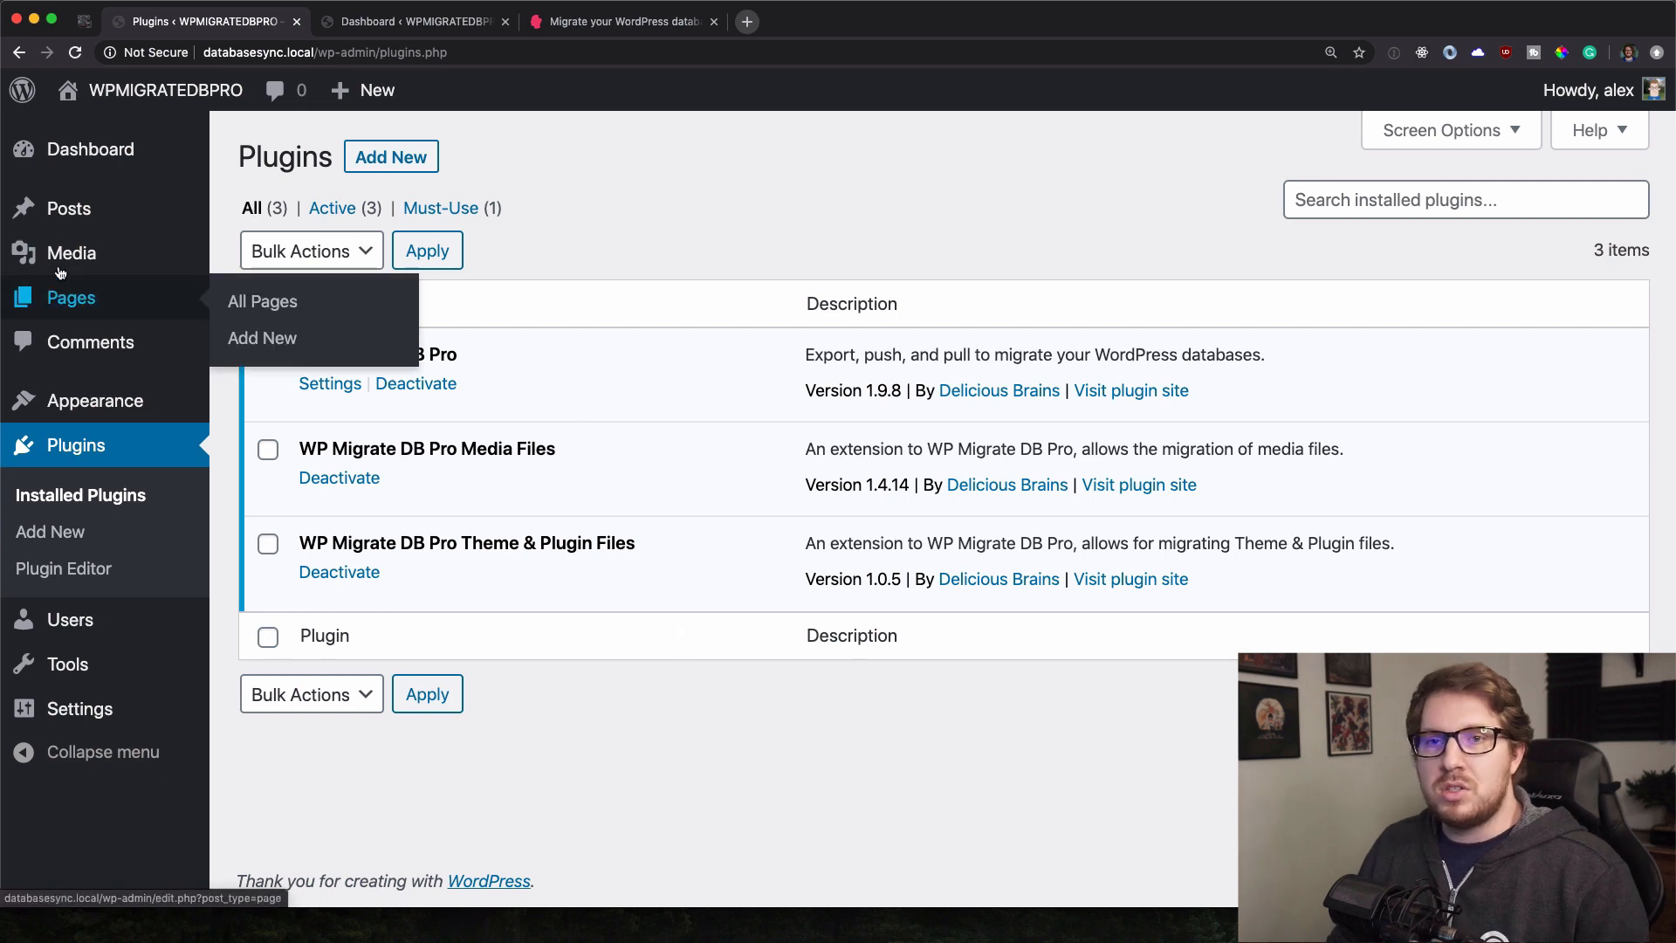
Start a fresh Pull migration in Migrate DB Pro on the local site.
mouse_move(129, 415)
mouse_move(119, 668)
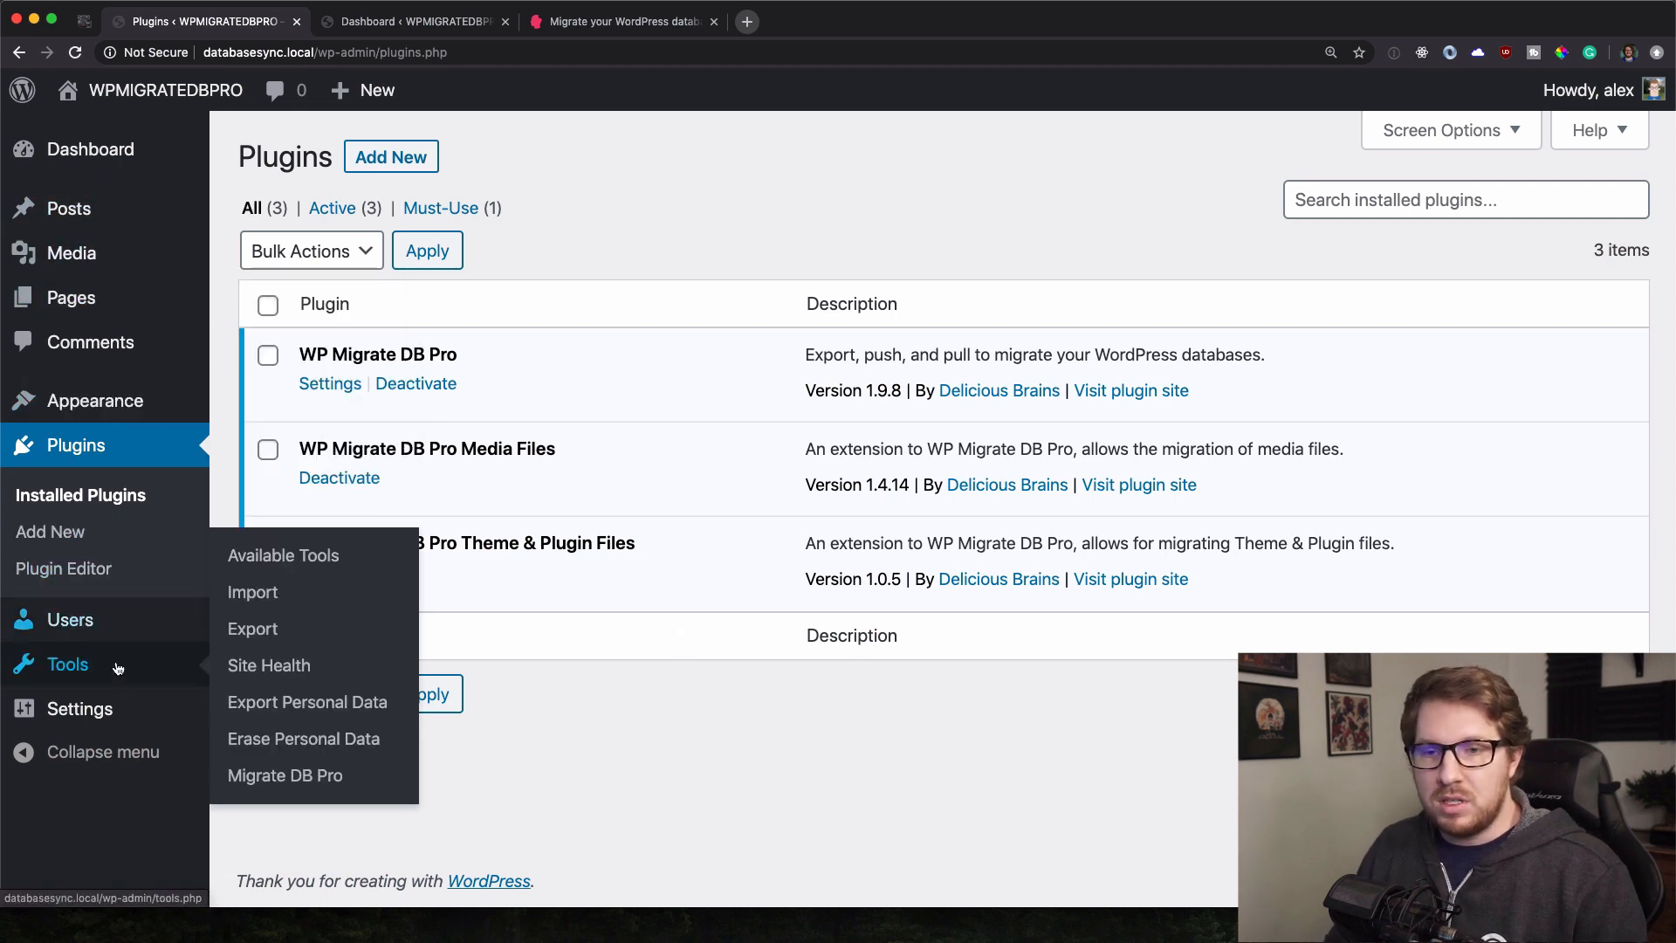
click(291, 787)
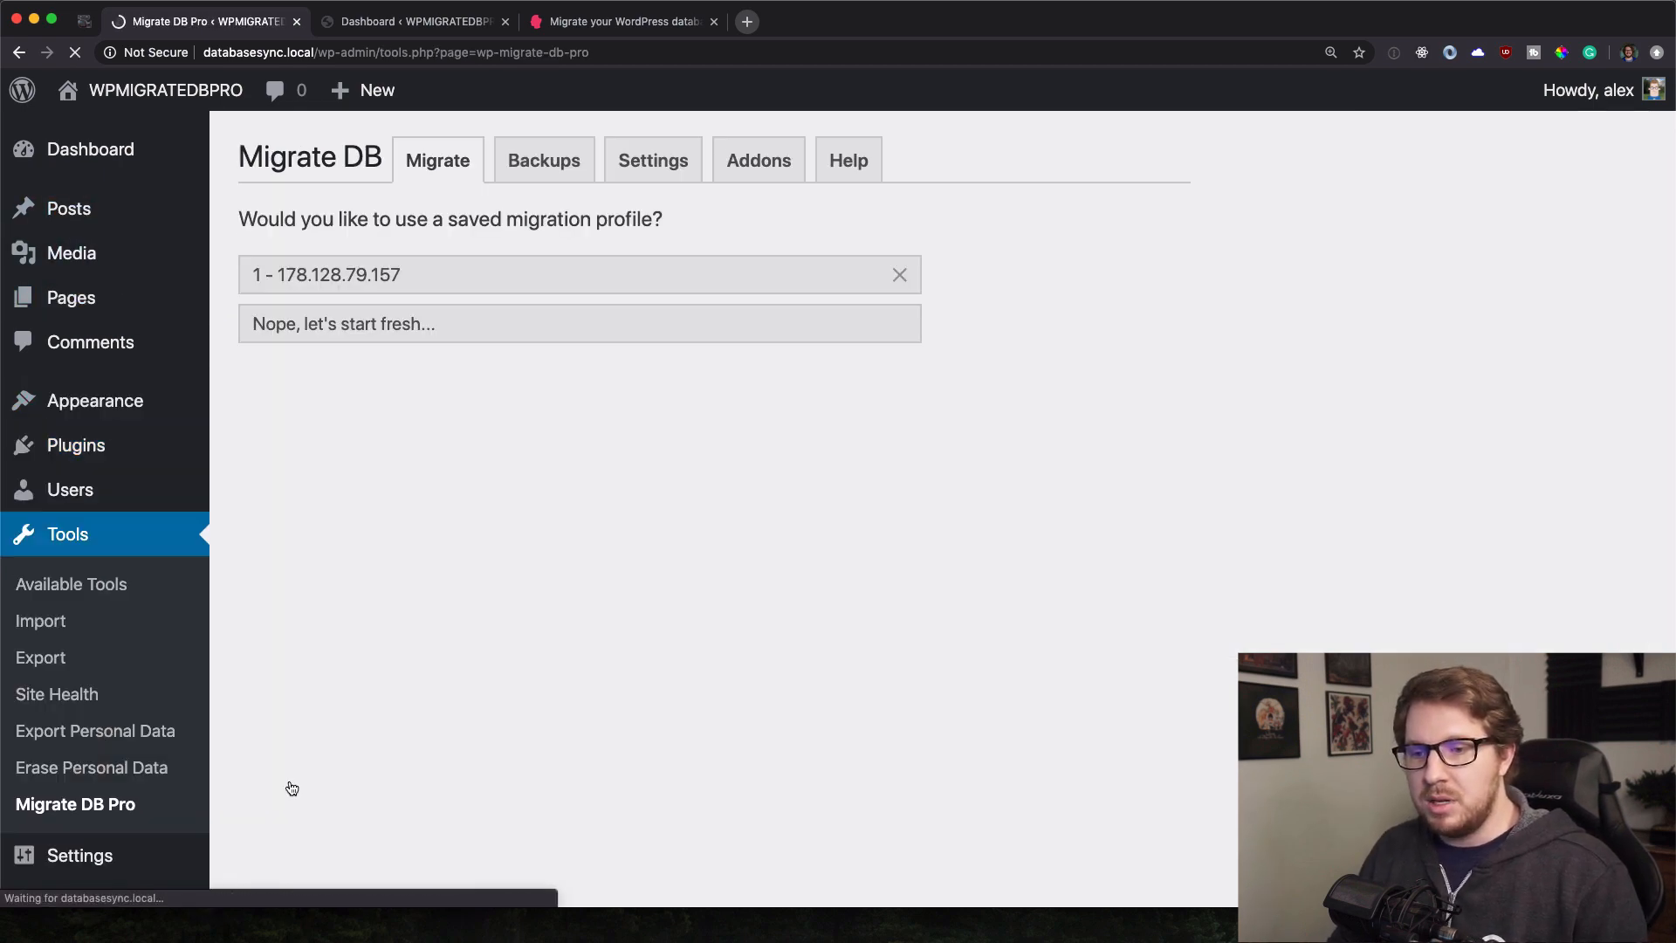
click(373, 331)
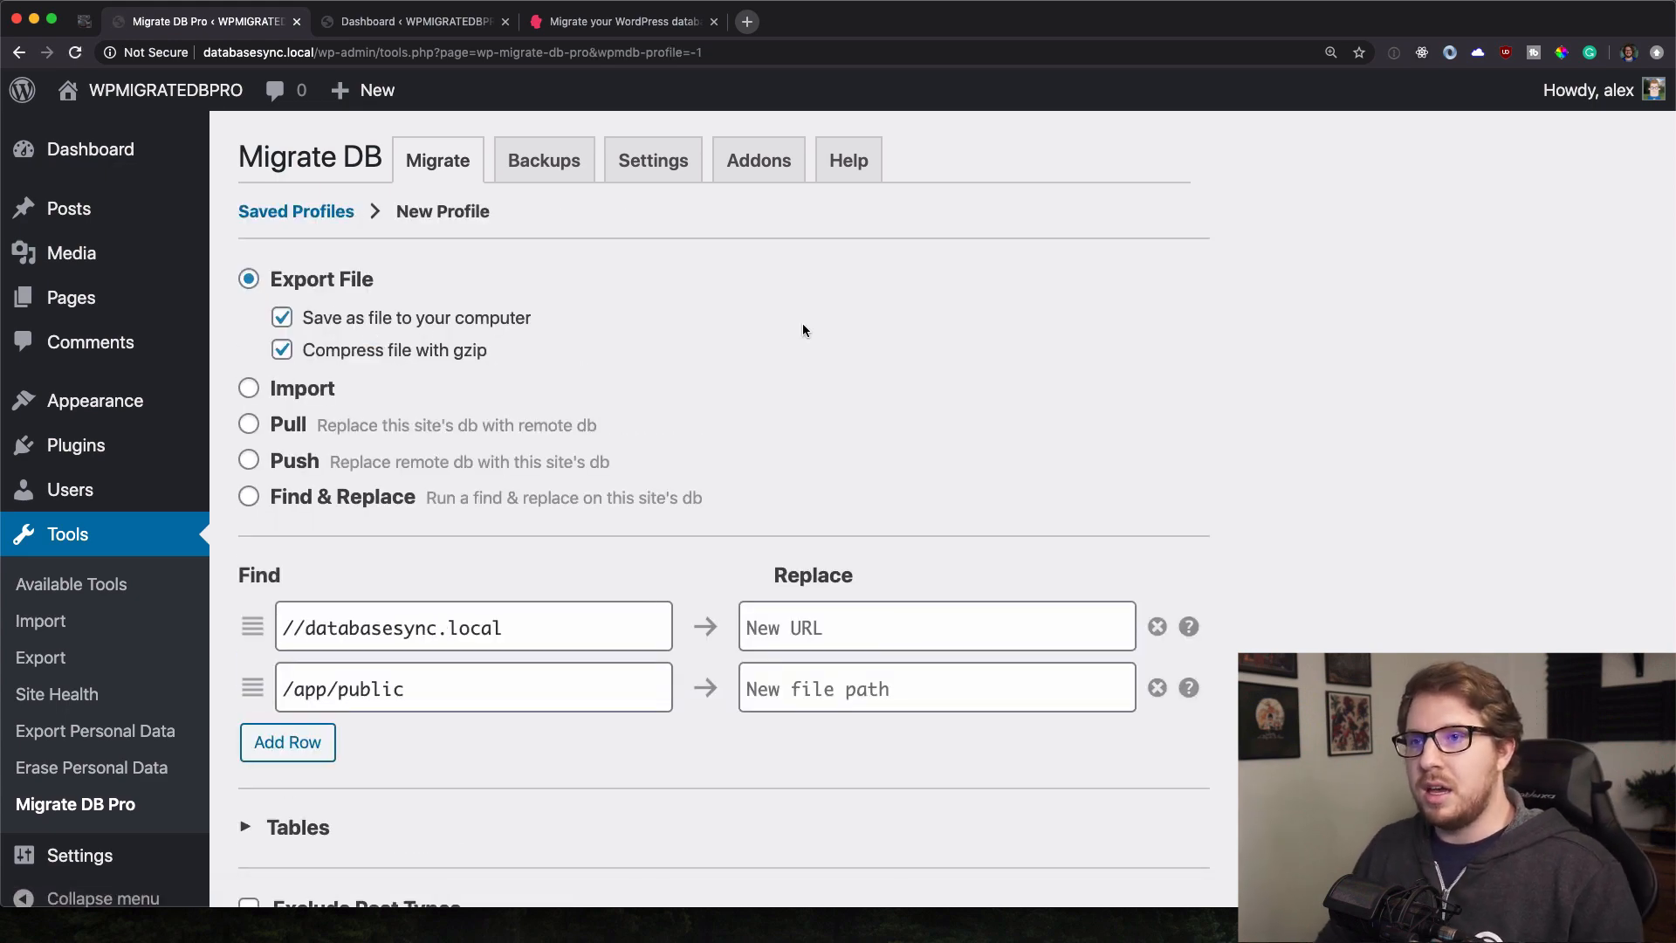
scroll(670, 374, down, 2)
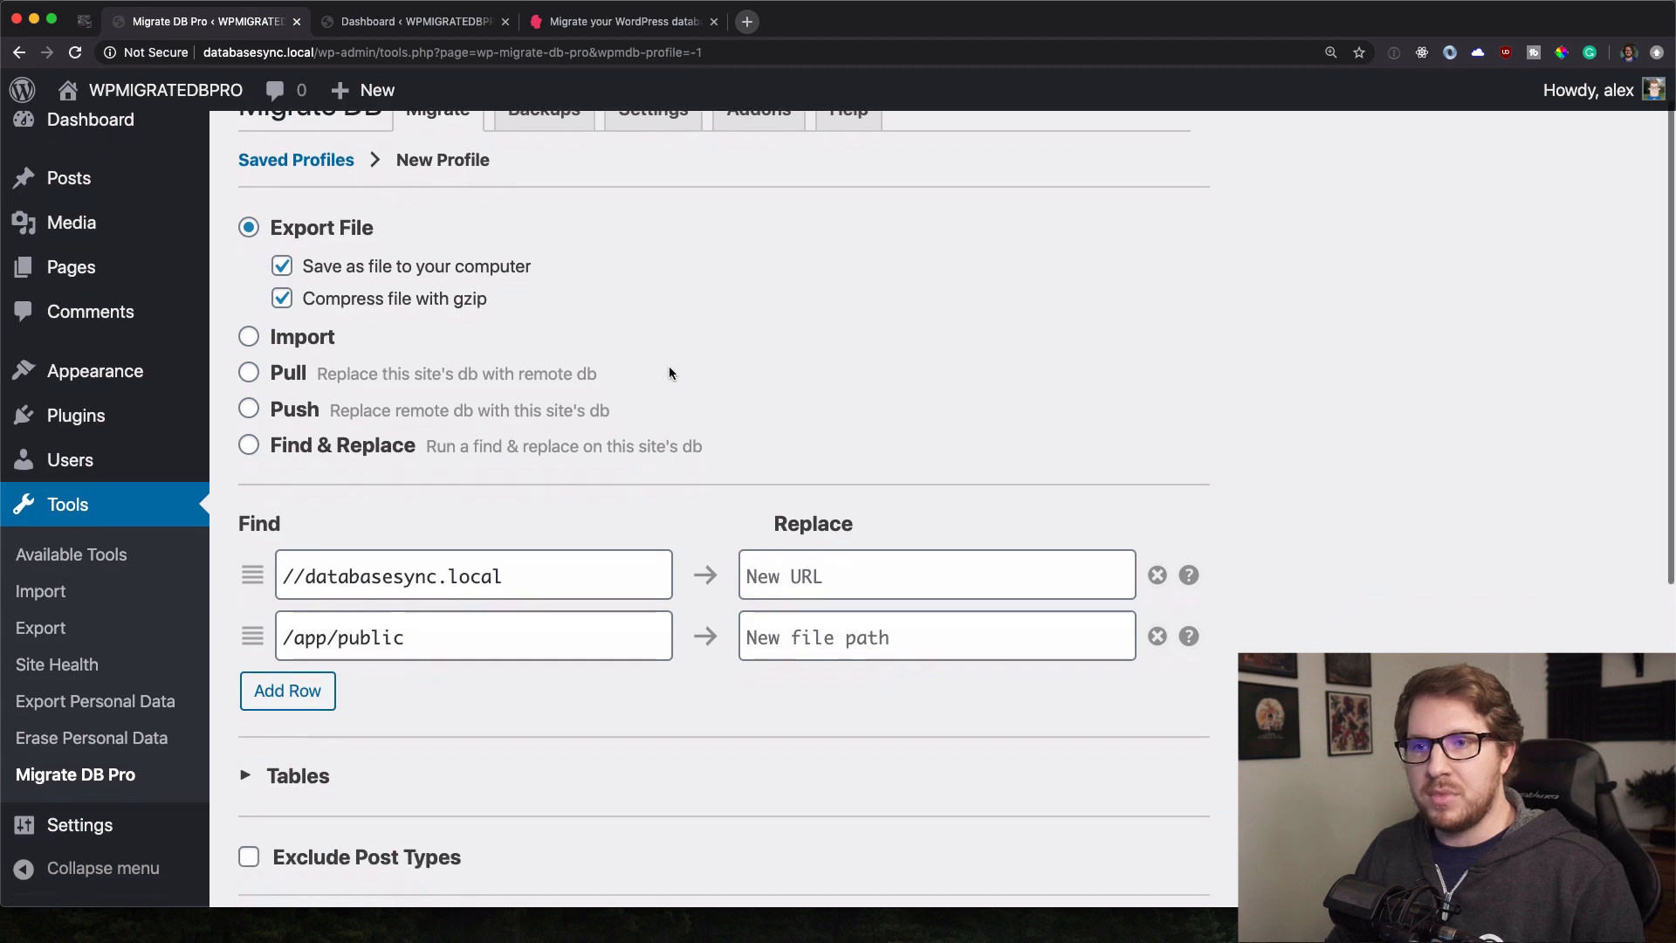
click(280, 376)
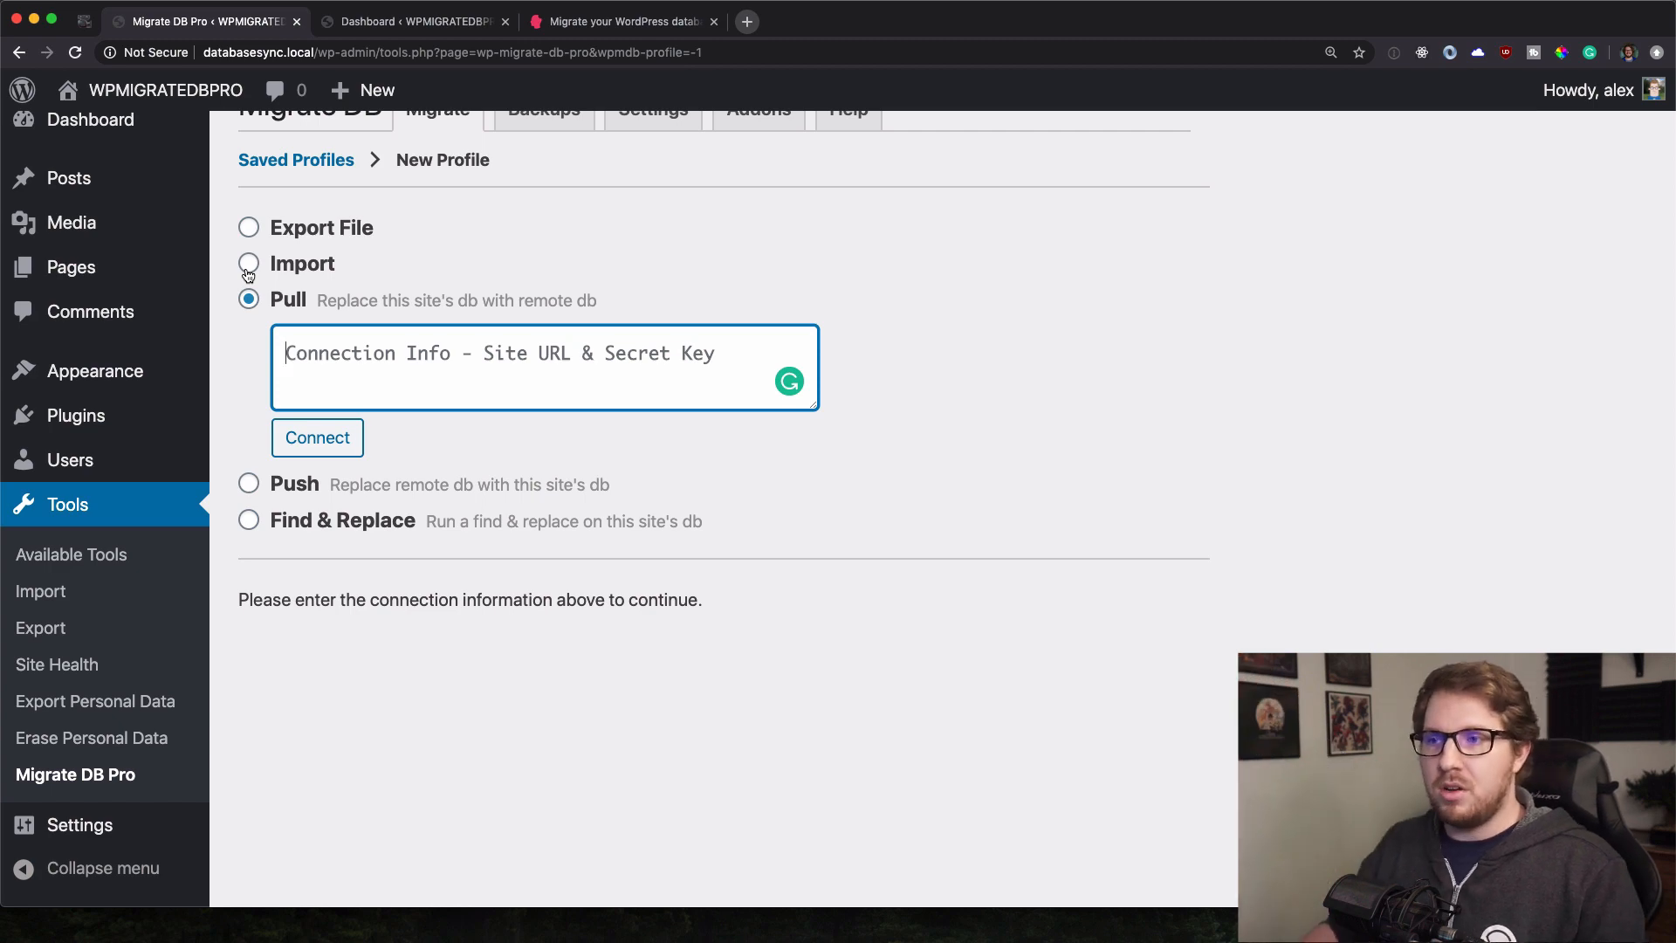
Open Migrate DB Pro from the remote site's Dashboard.
click(390, 26)
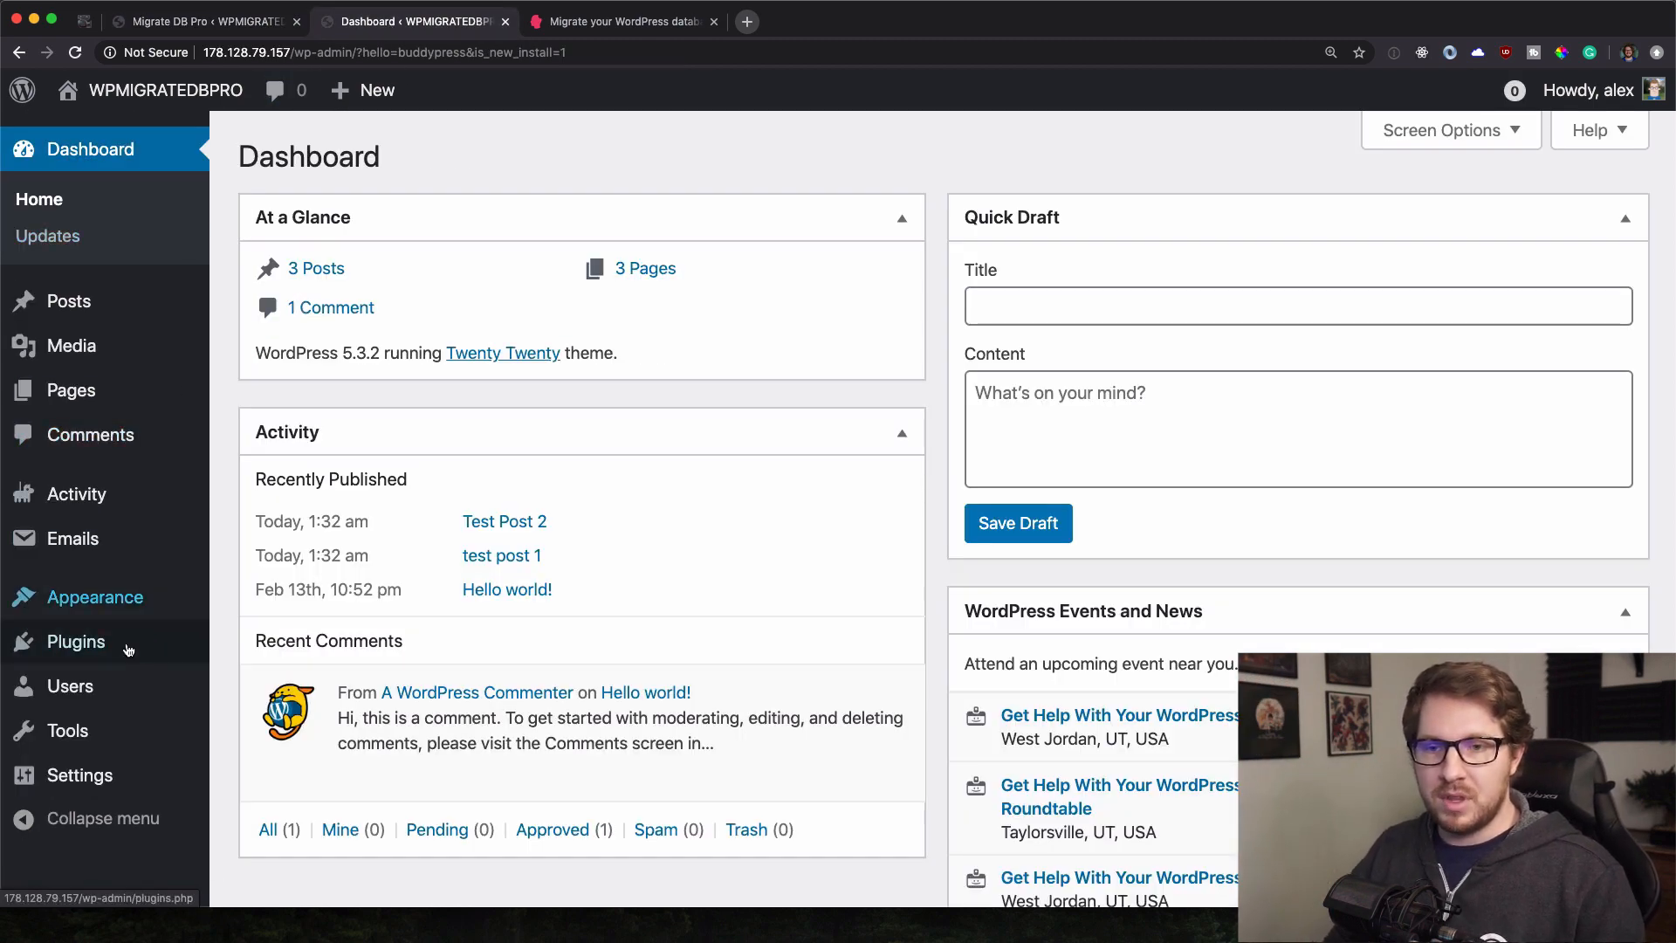
mouse_move(100, 744)
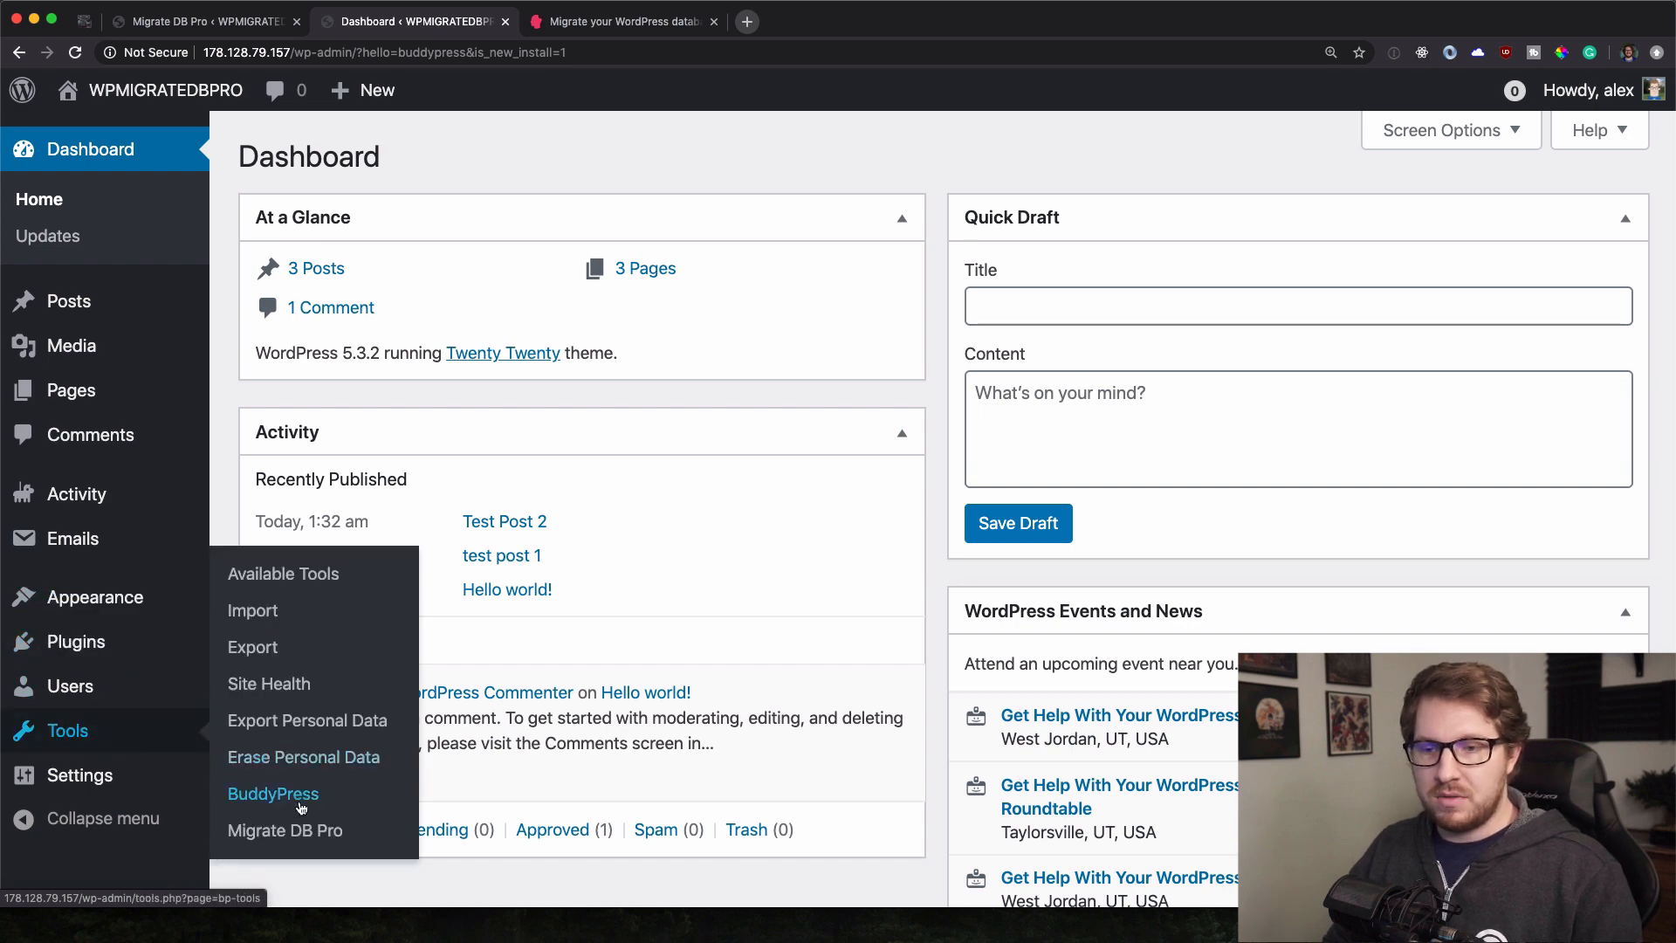
click(288, 820)
Copy the remote site's connection info and paste it into the local Pull migration.
click(638, 154)
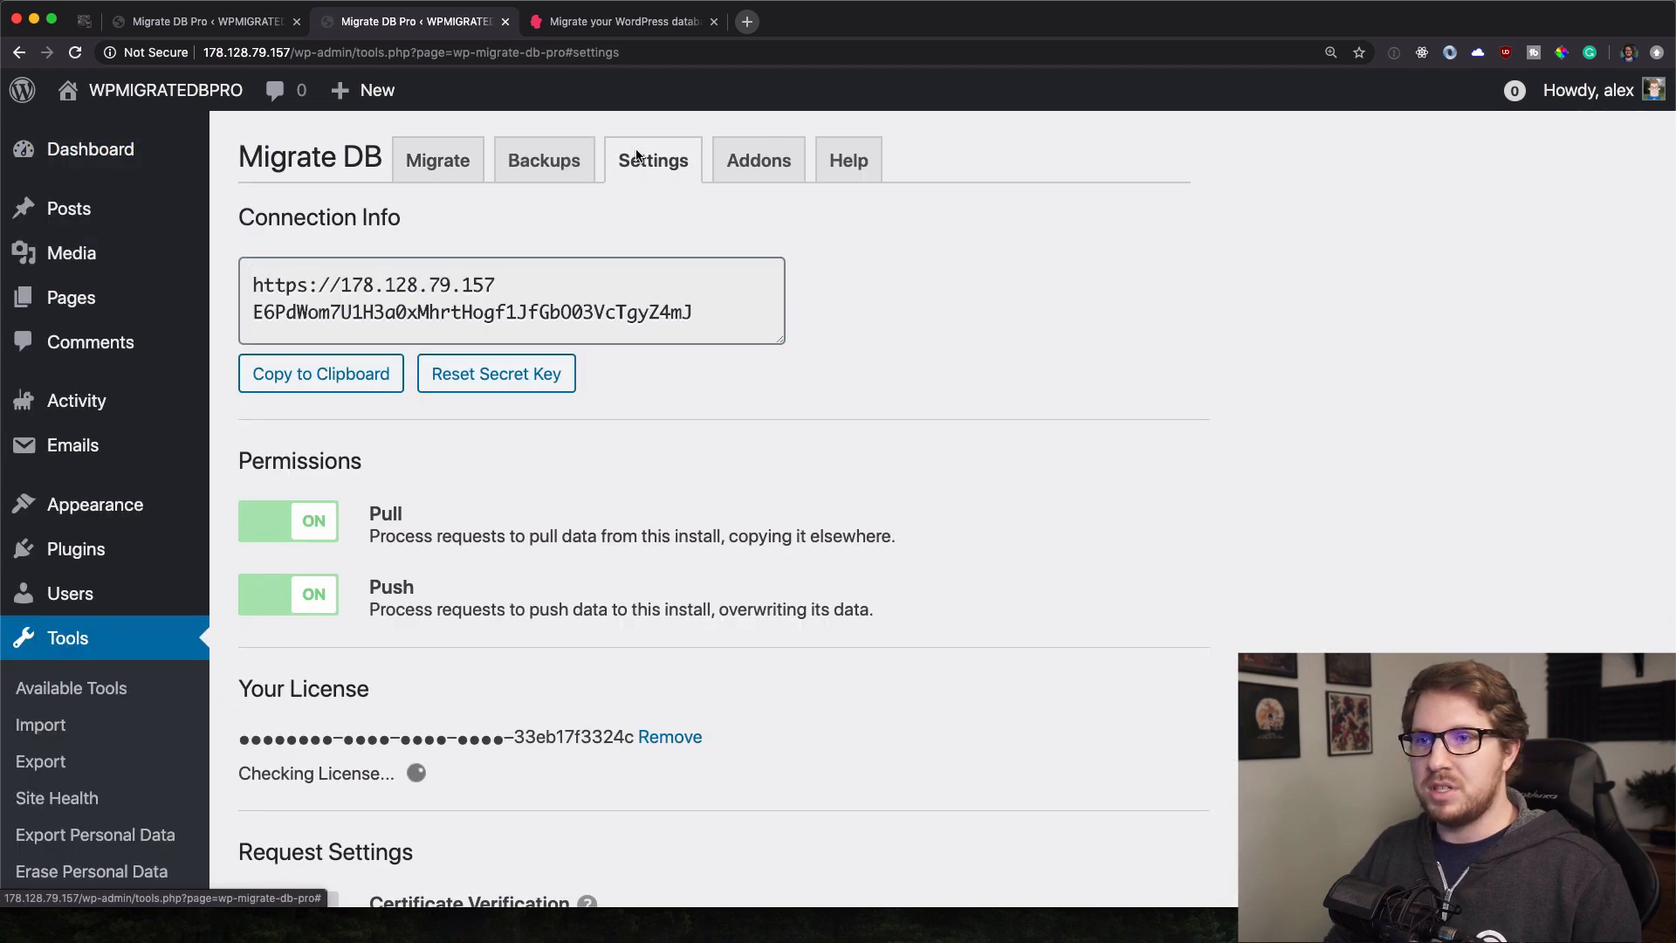
click(327, 384)
click(198, 26)
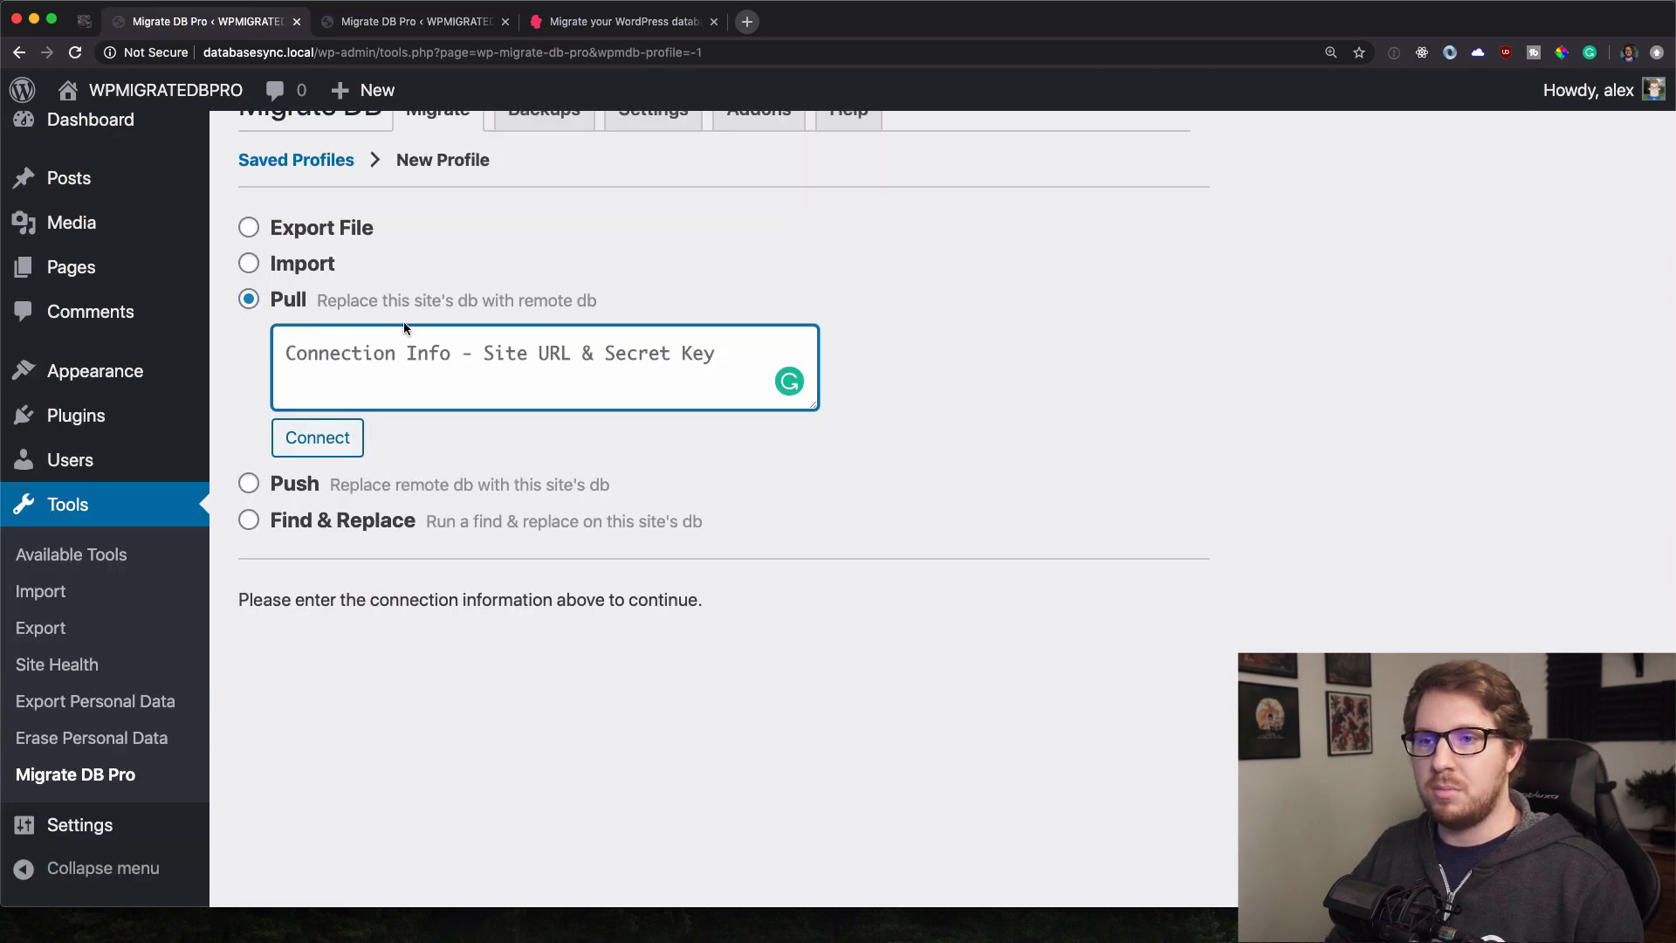
key(super+v)
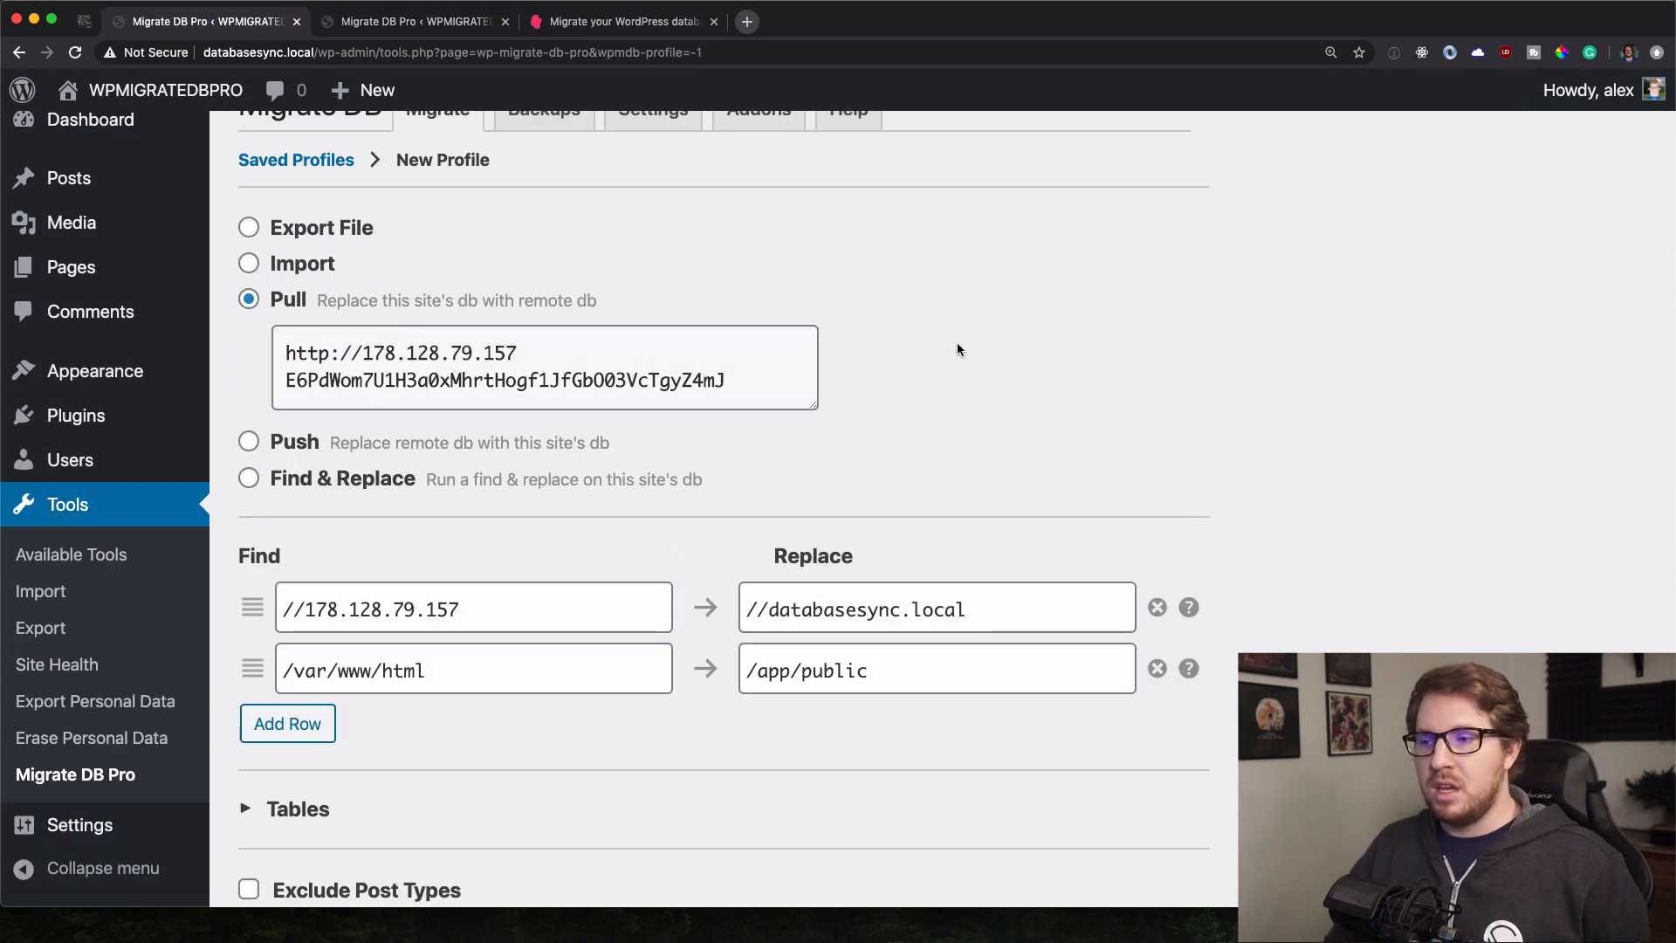
scroll(958, 349, down, 2)
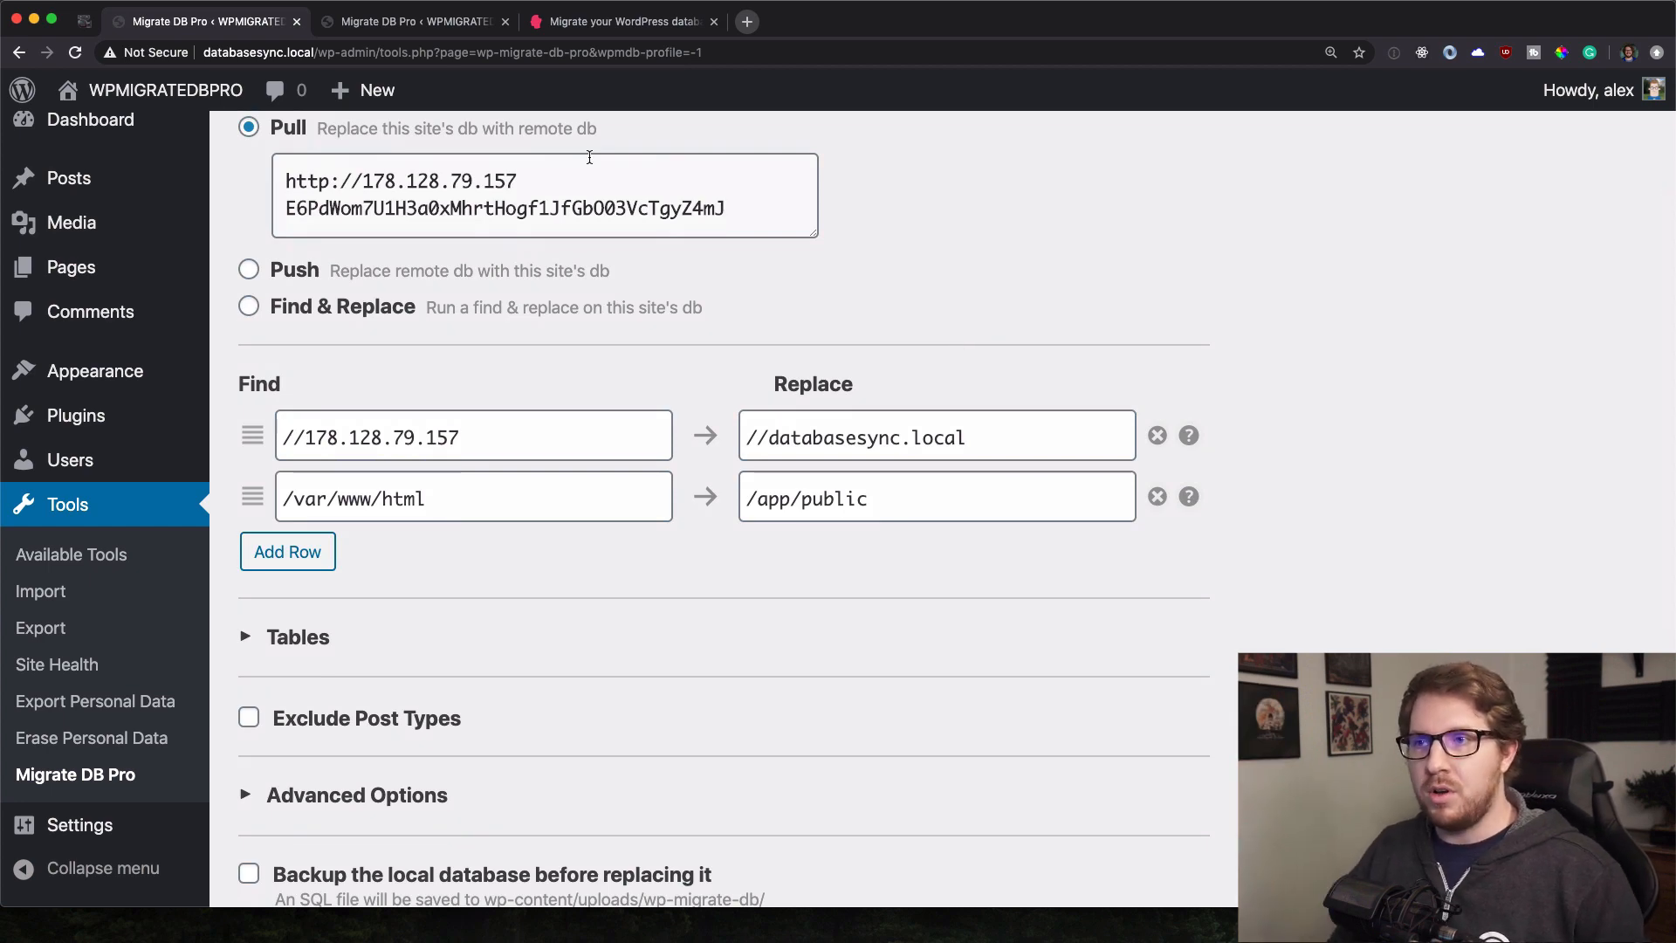
scroll(579, 238, down, 4)
scroll(579, 238, up, 2)
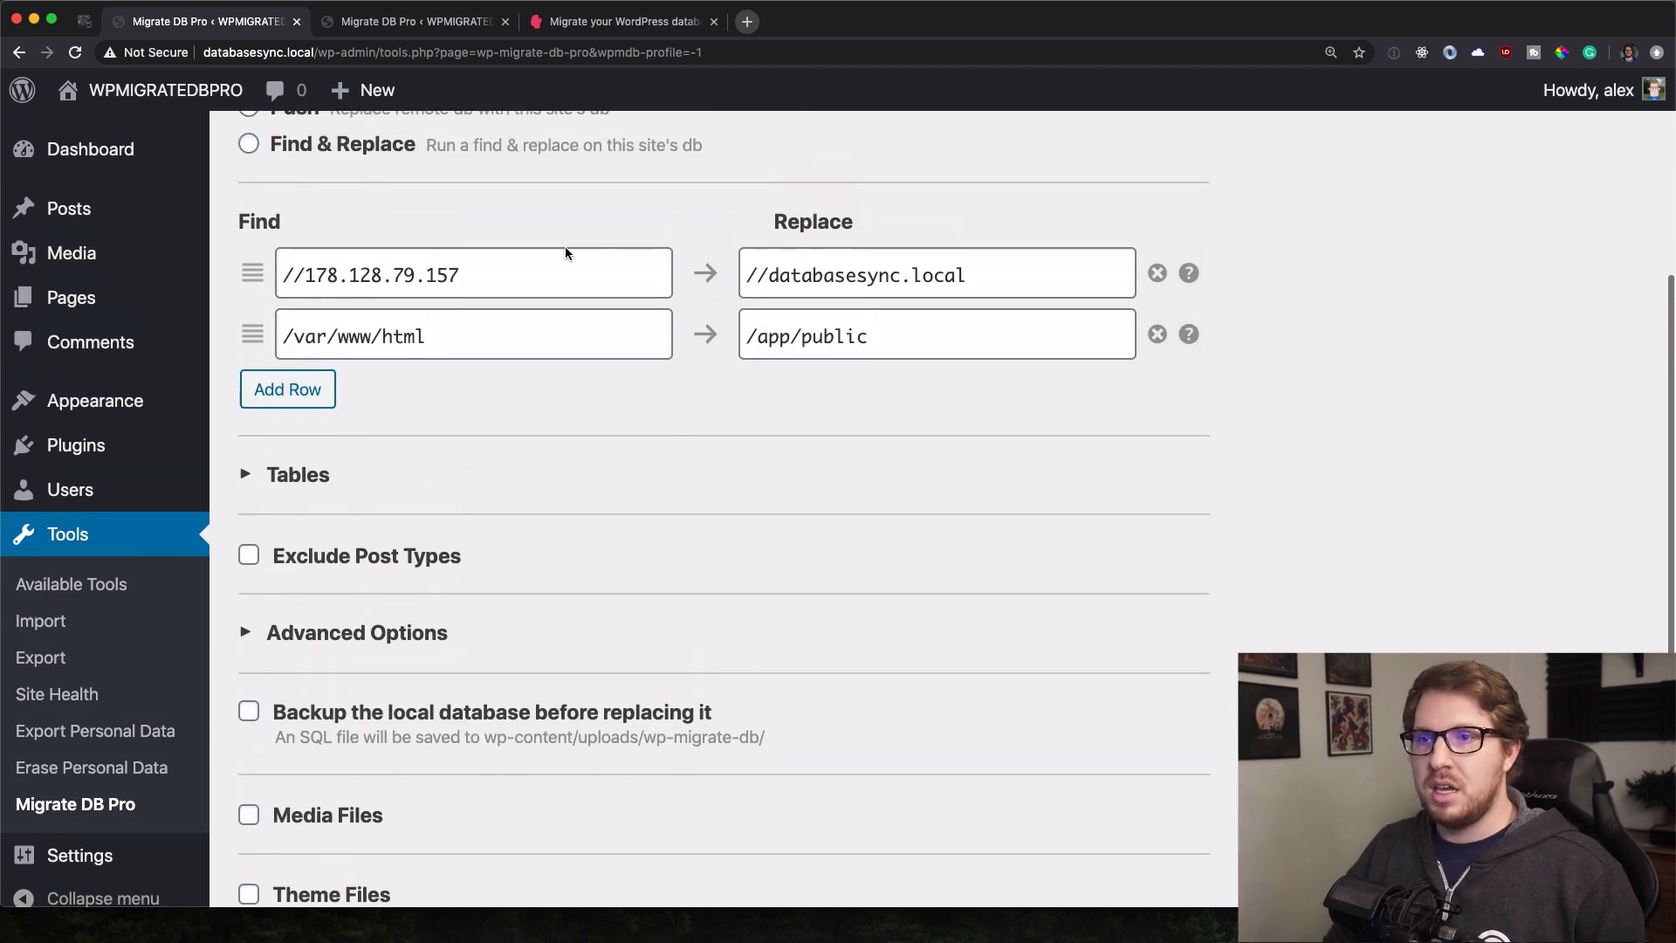
Review the find-and-replace rows (//178.128.79.157 → //databasesync.local, /var/www/html → /app/public) and table/advanced options.
triple_click(299, 276)
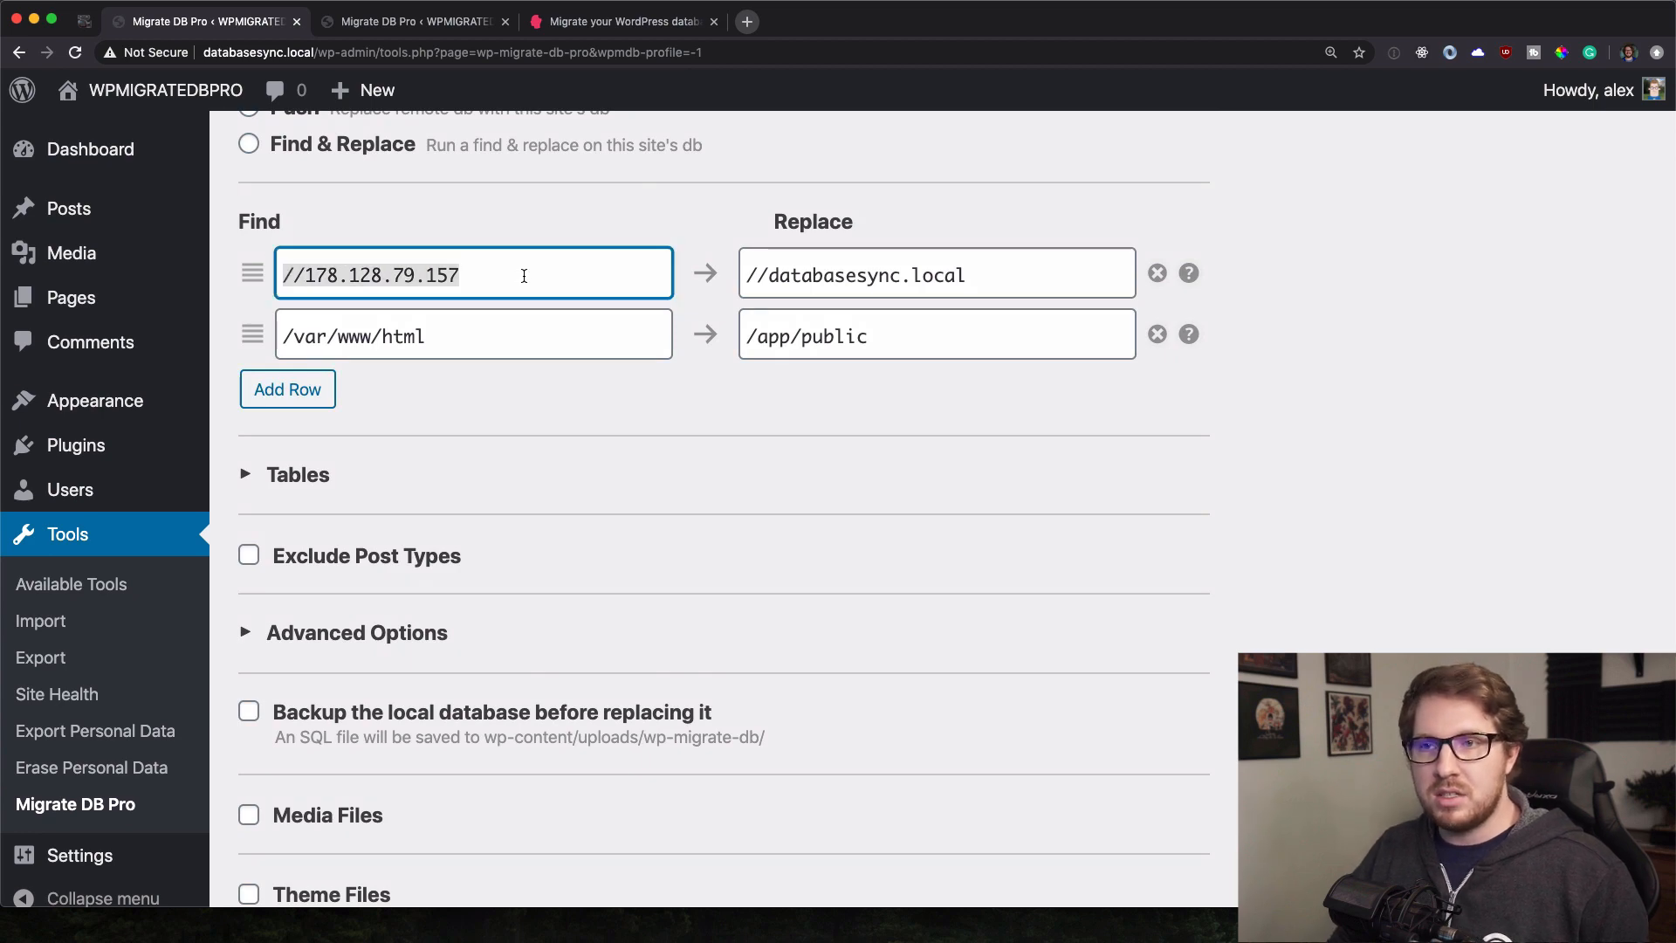
triple_click(751, 274)
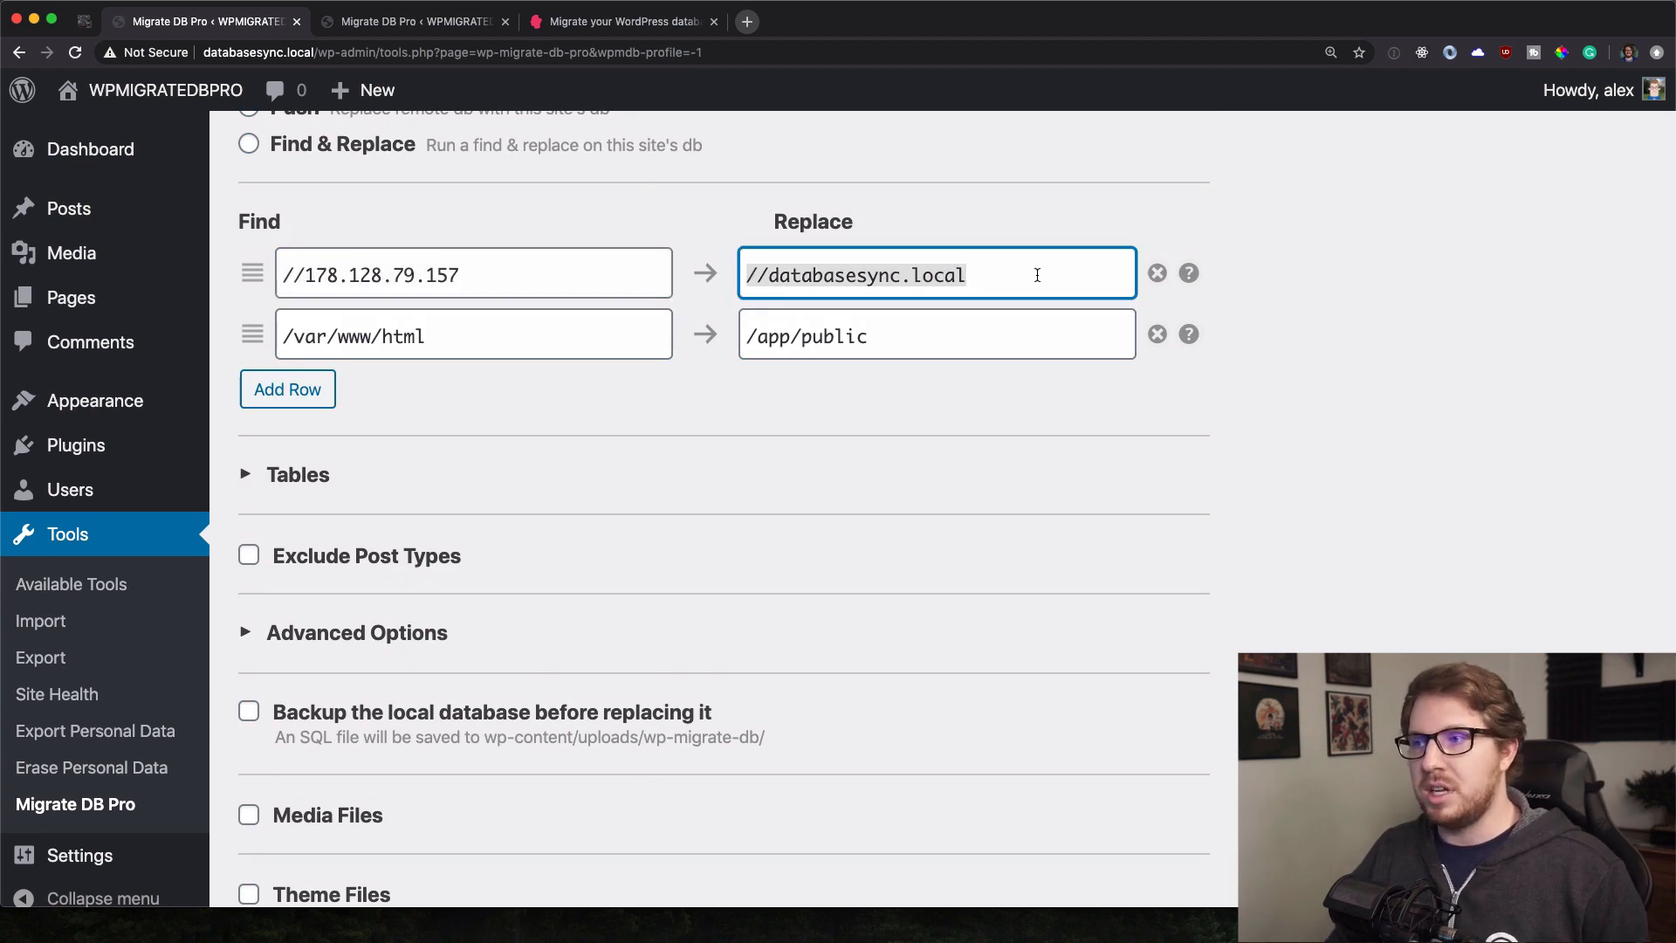
triple_click(286, 336)
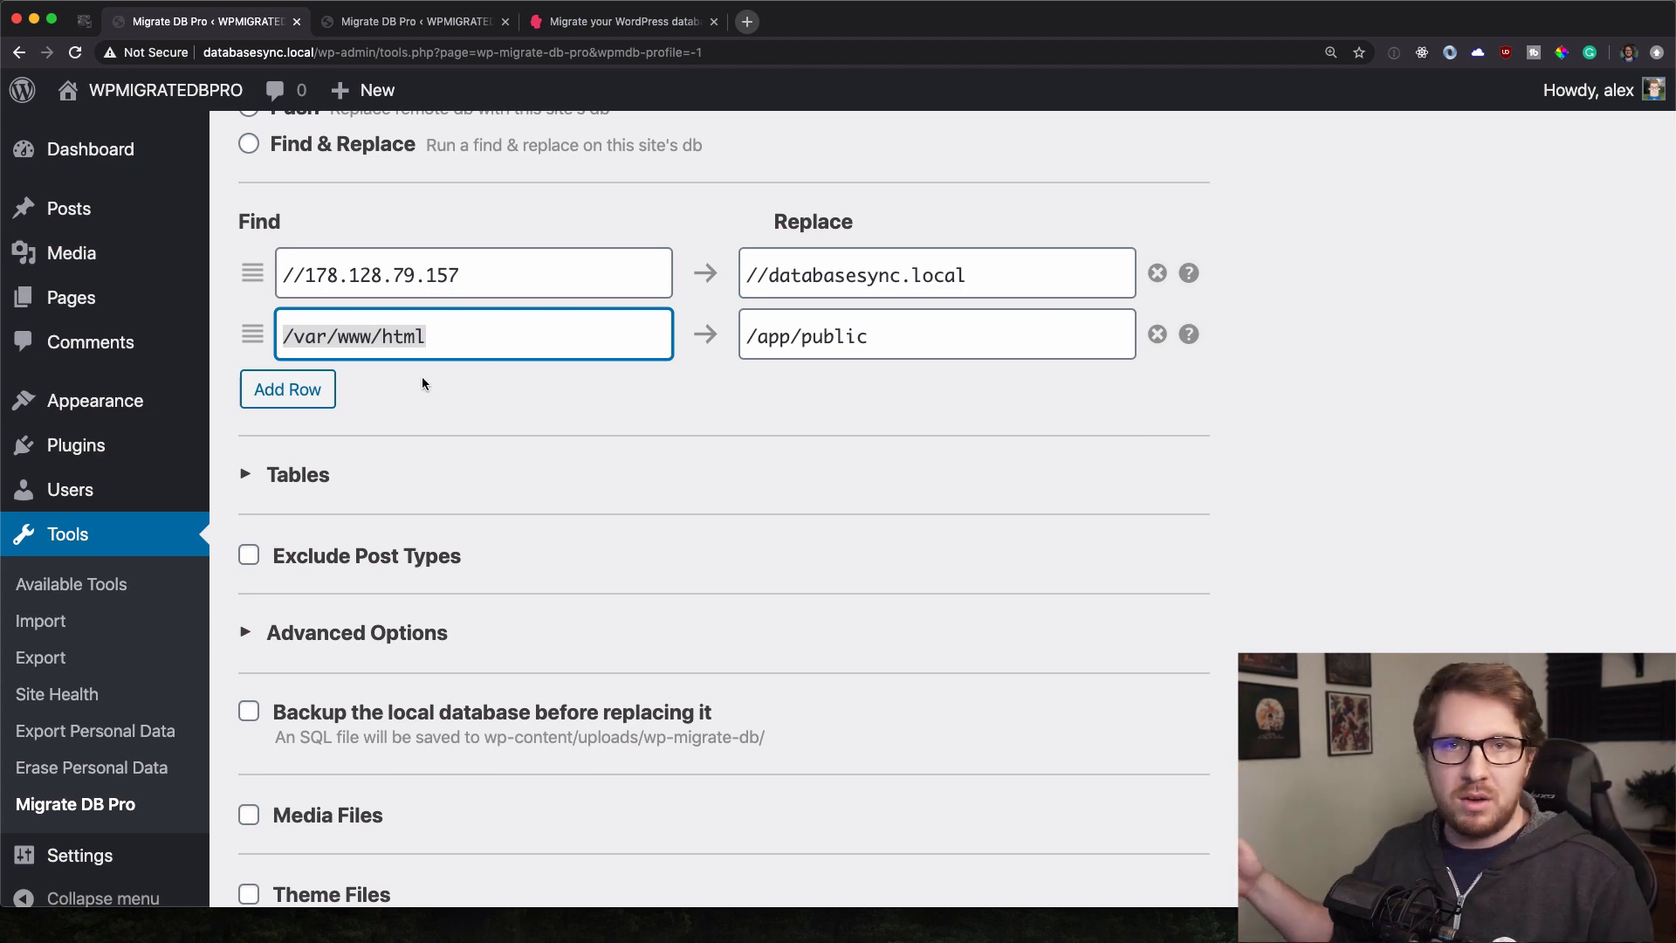
scroll(423, 383, down, 2)
scroll(422, 382, down, 1)
click(304, 325)
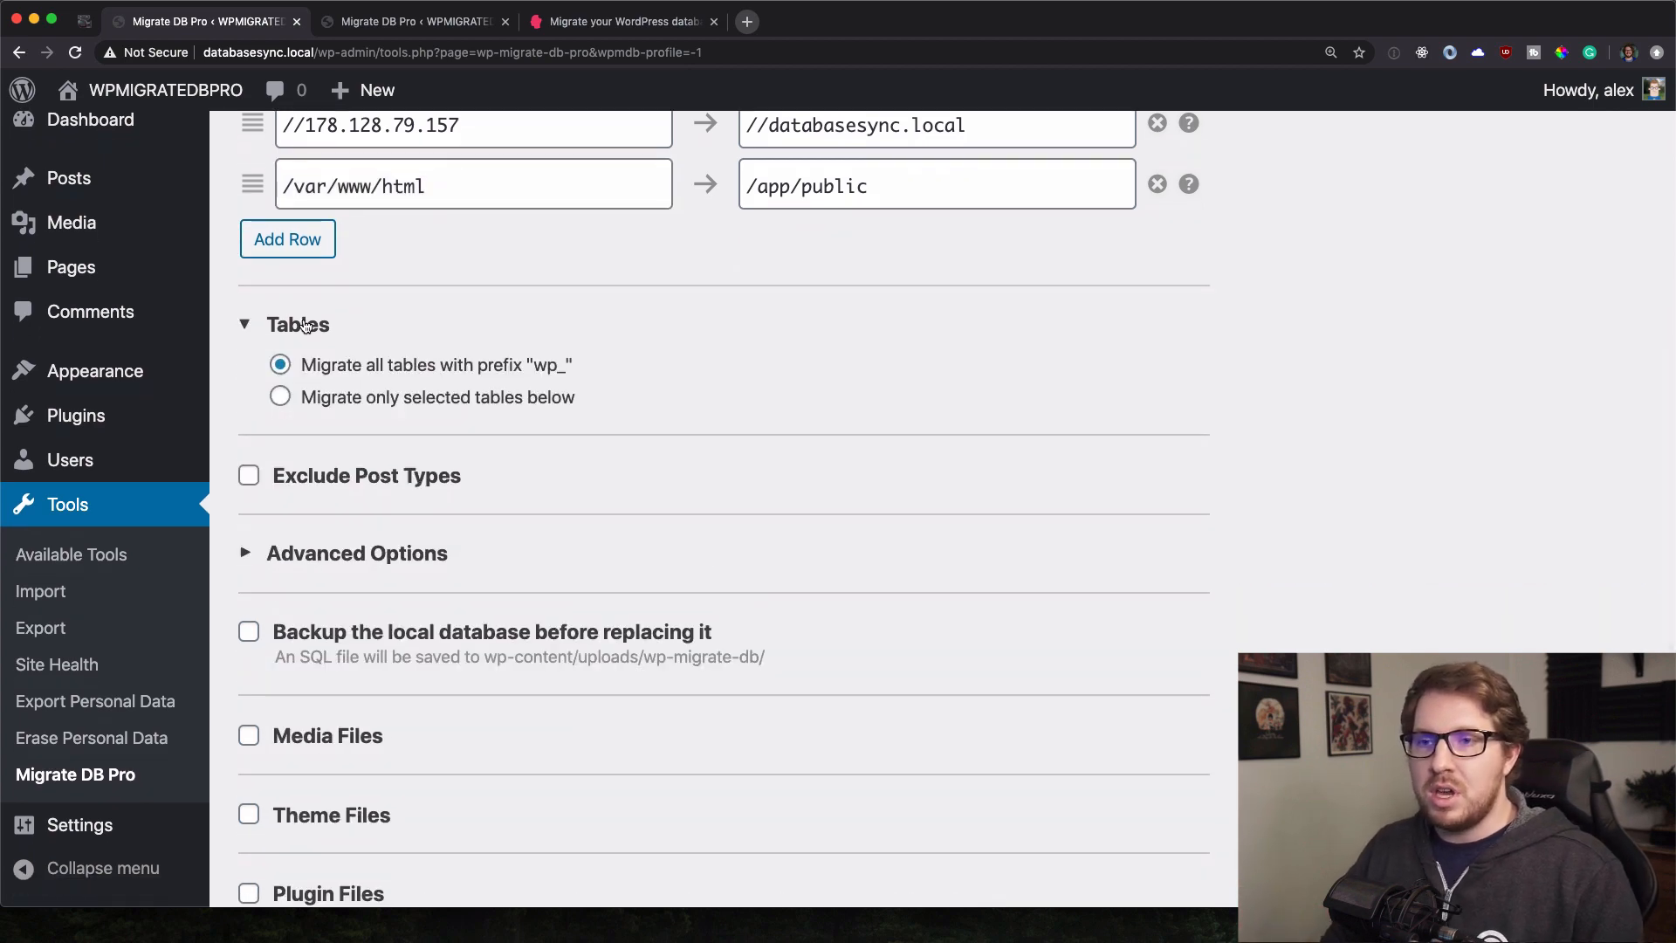
click(304, 325)
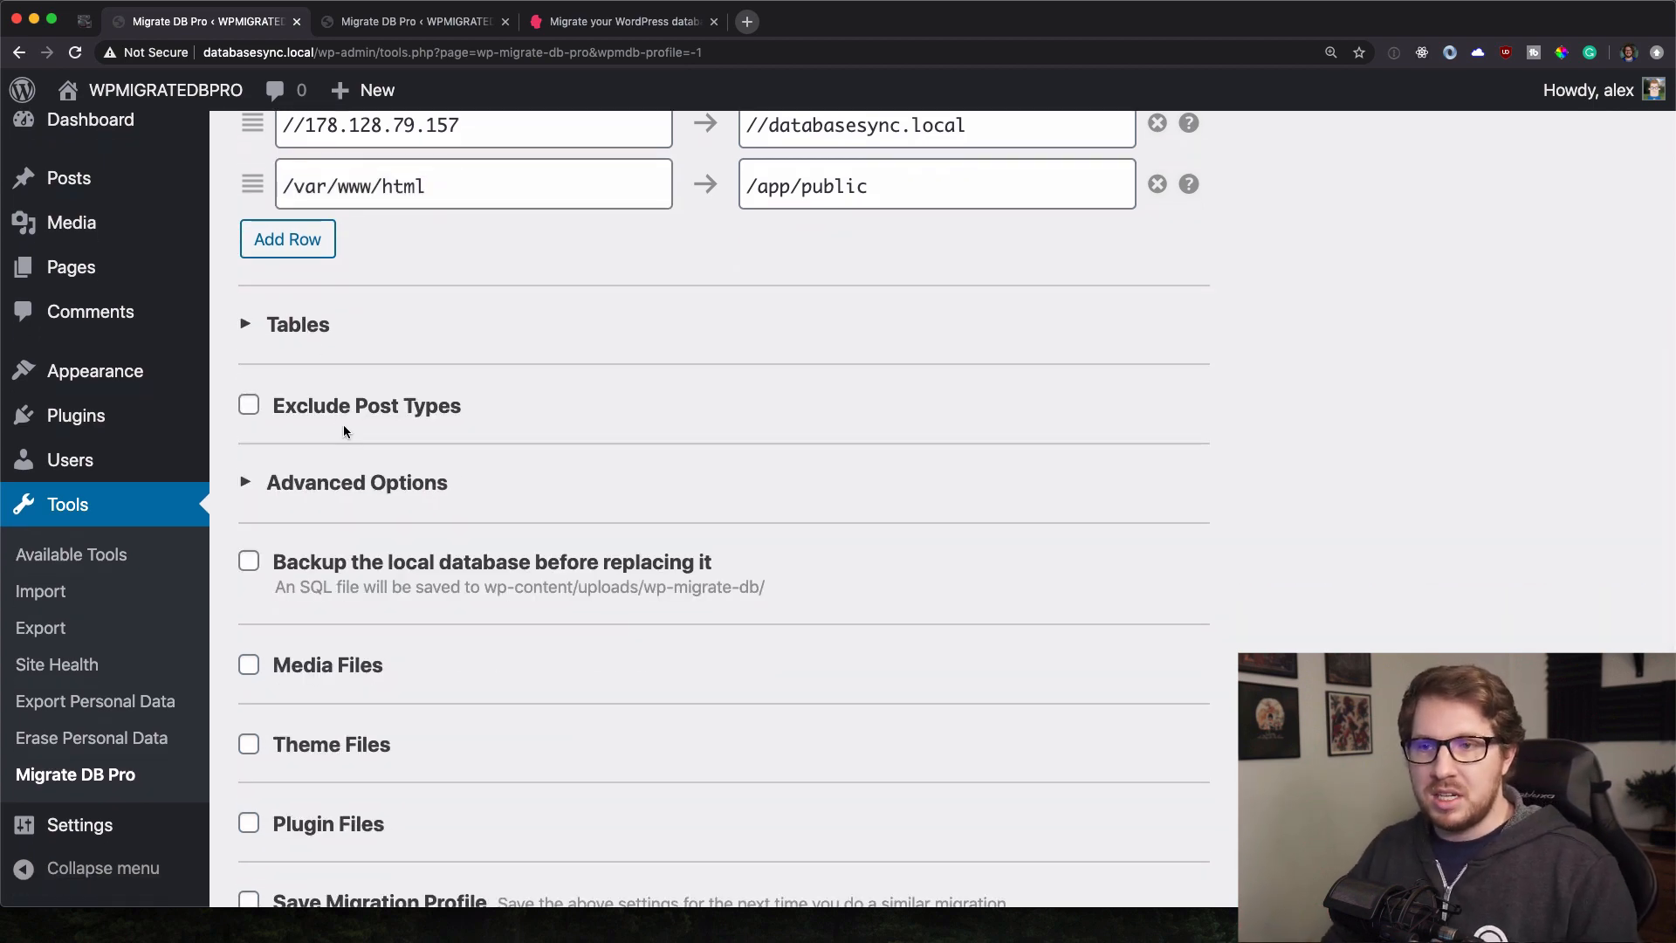
scroll(360, 559, down, 1)
click(357, 446)
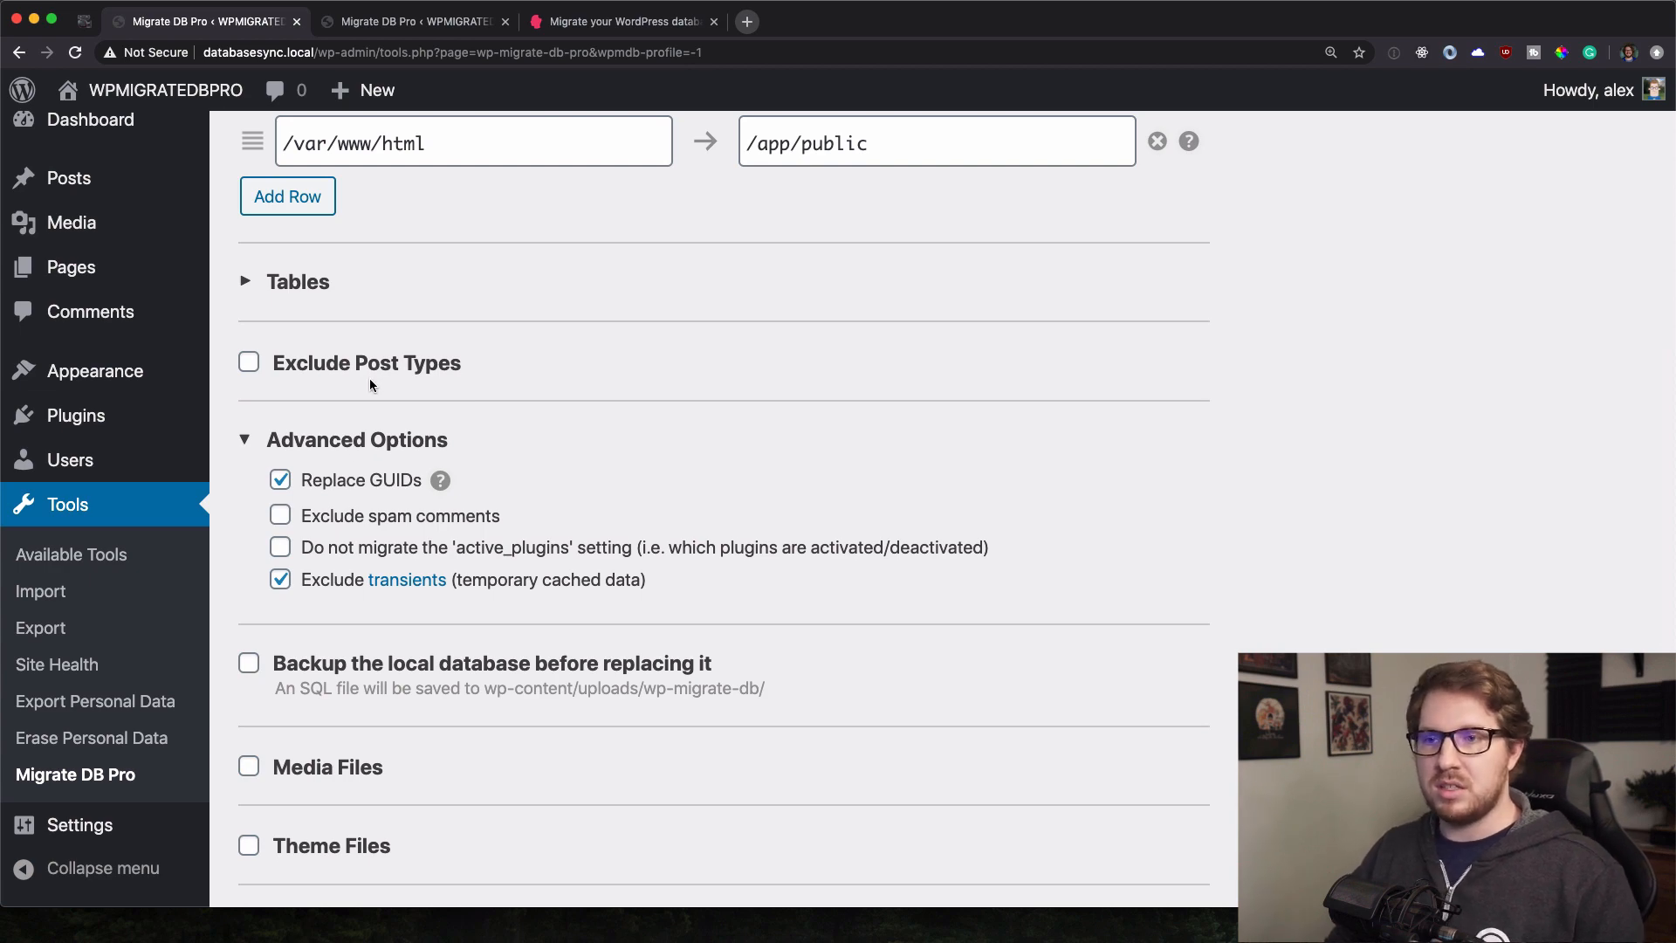
click(317, 441)
scroll(317, 441, down, 3)
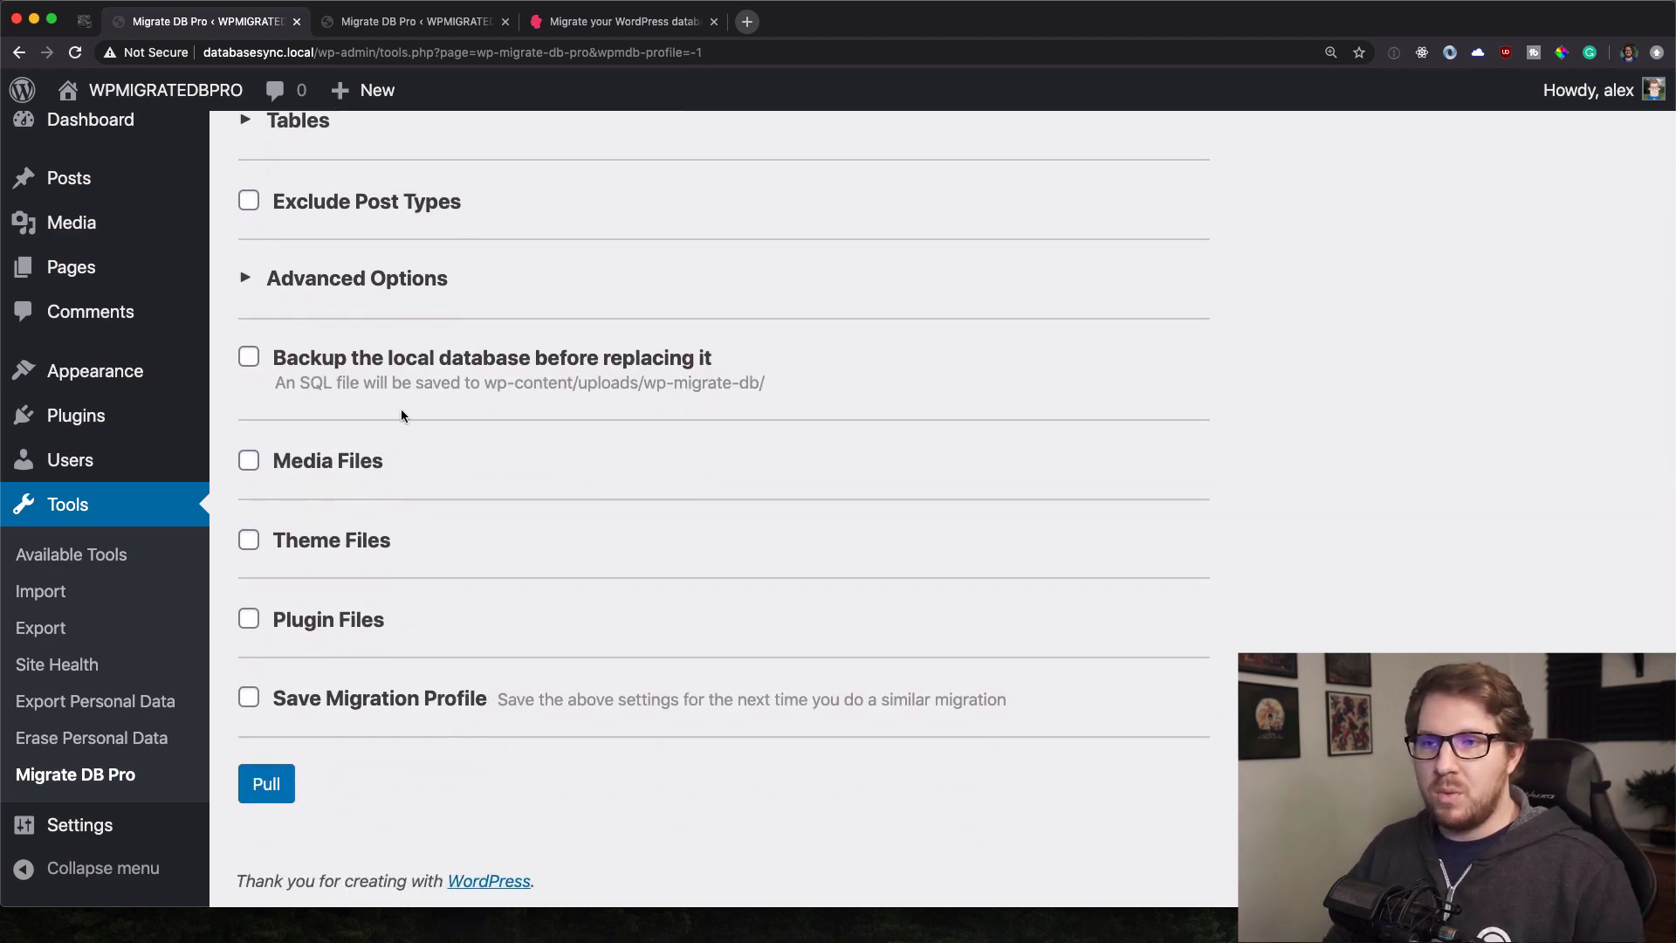
Include media files and the BuddyPress plugin files in the pull, leaving theme files out.
click(315, 467)
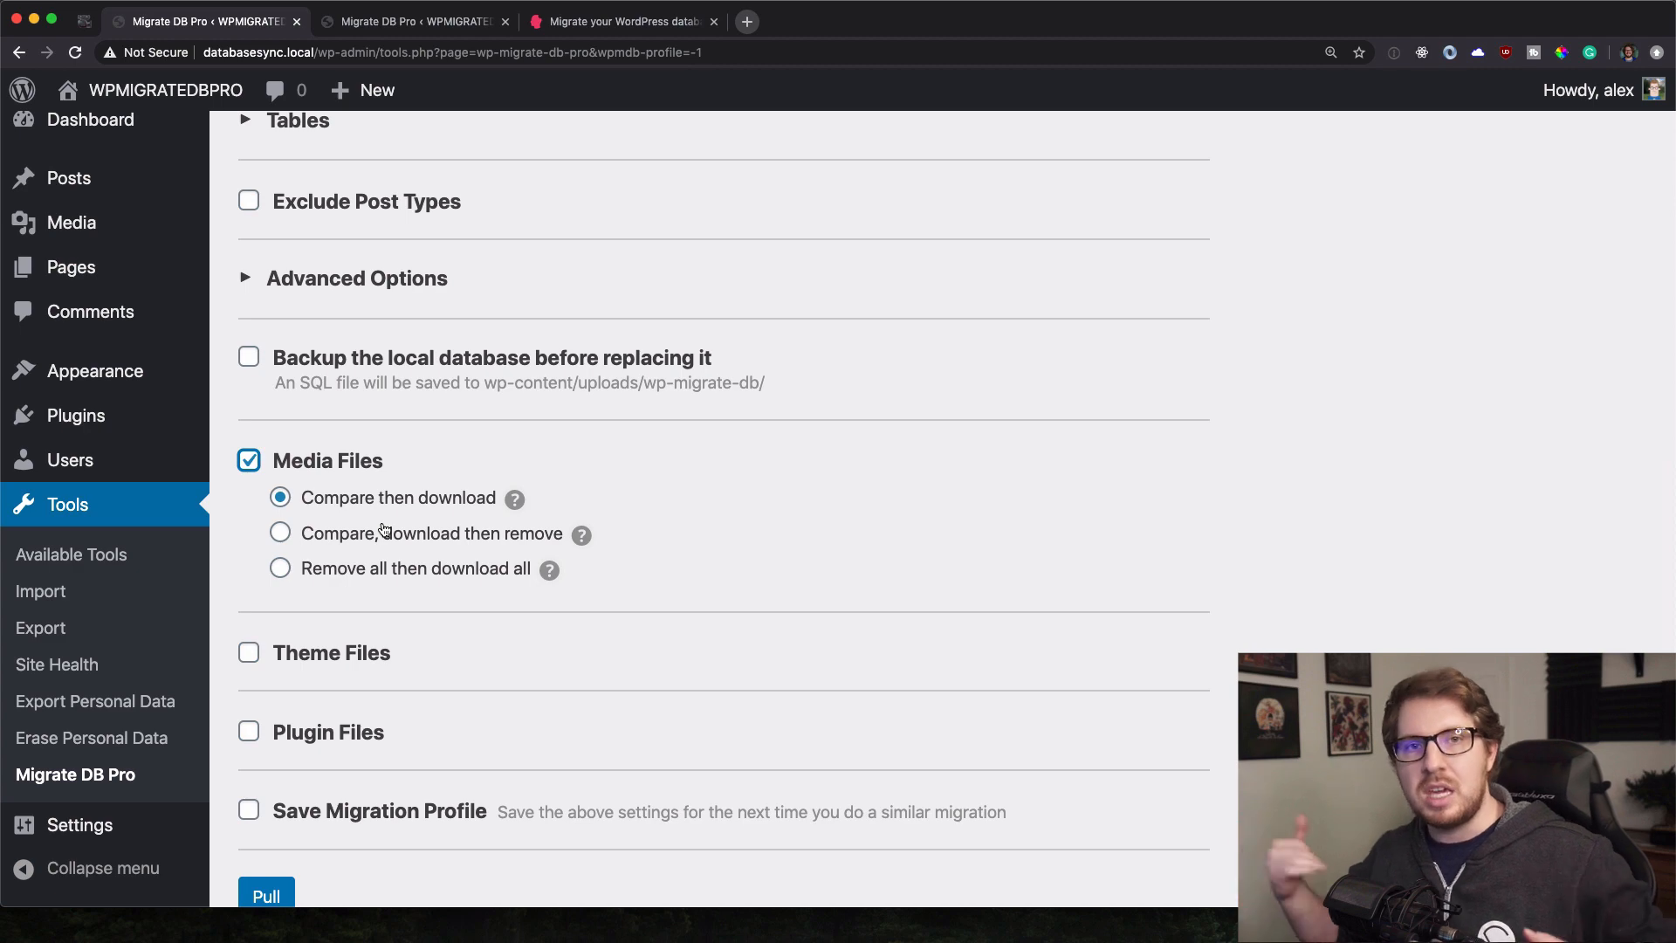
scroll(384, 528, down, 3)
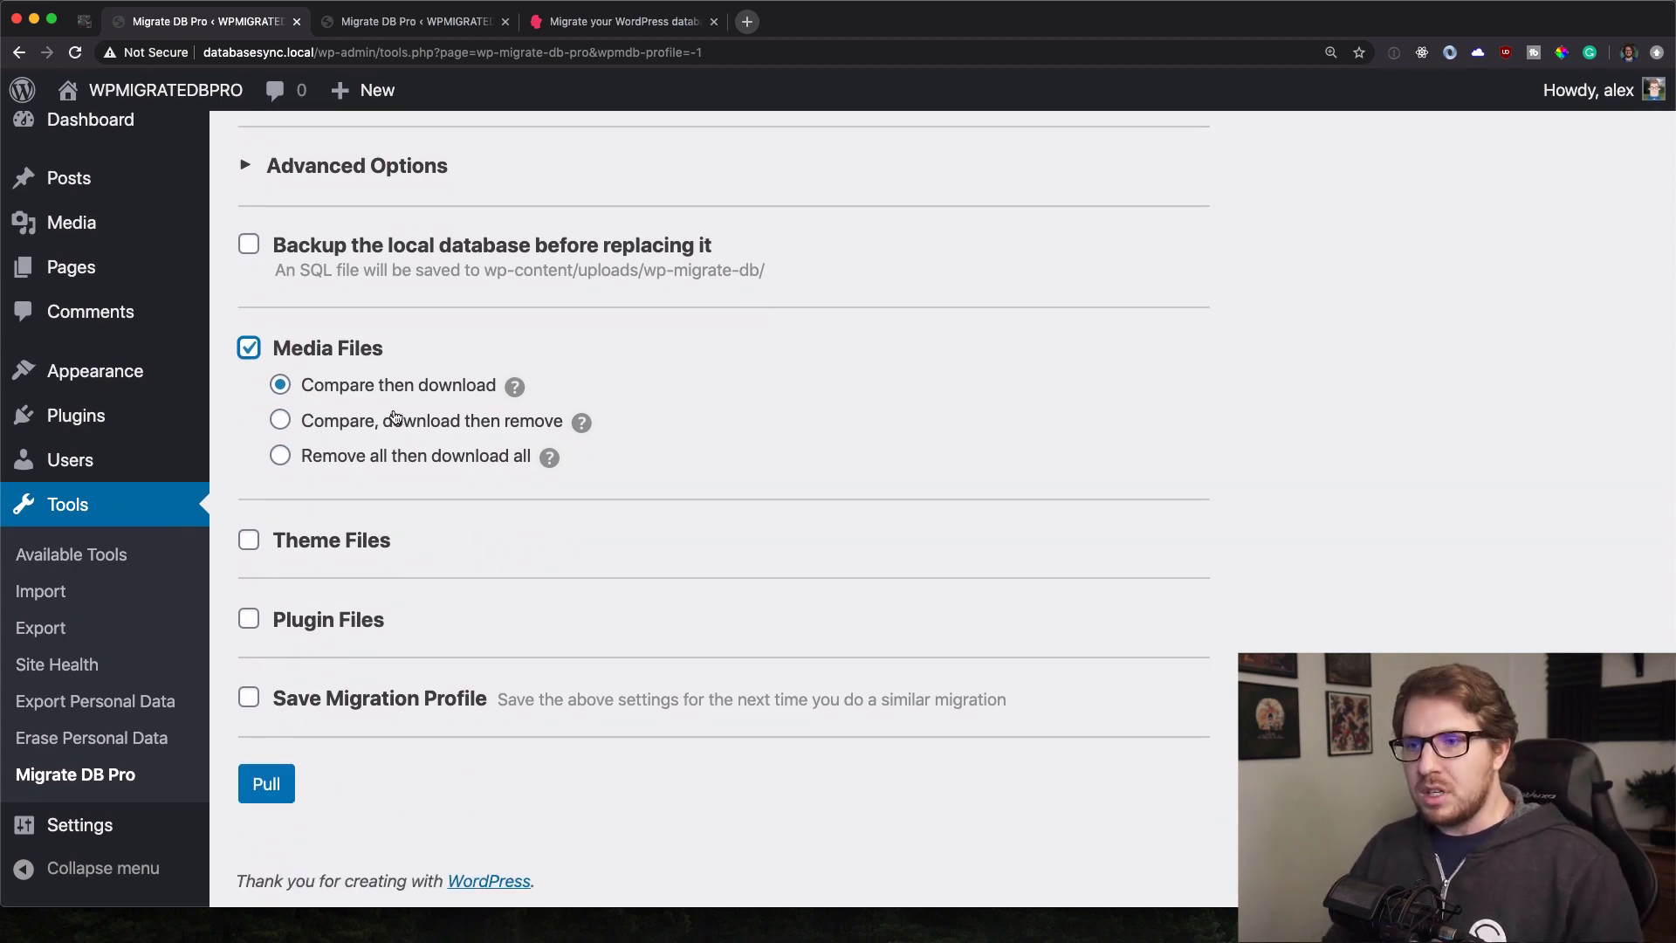
click(340, 547)
scroll(339, 547, down, 1)
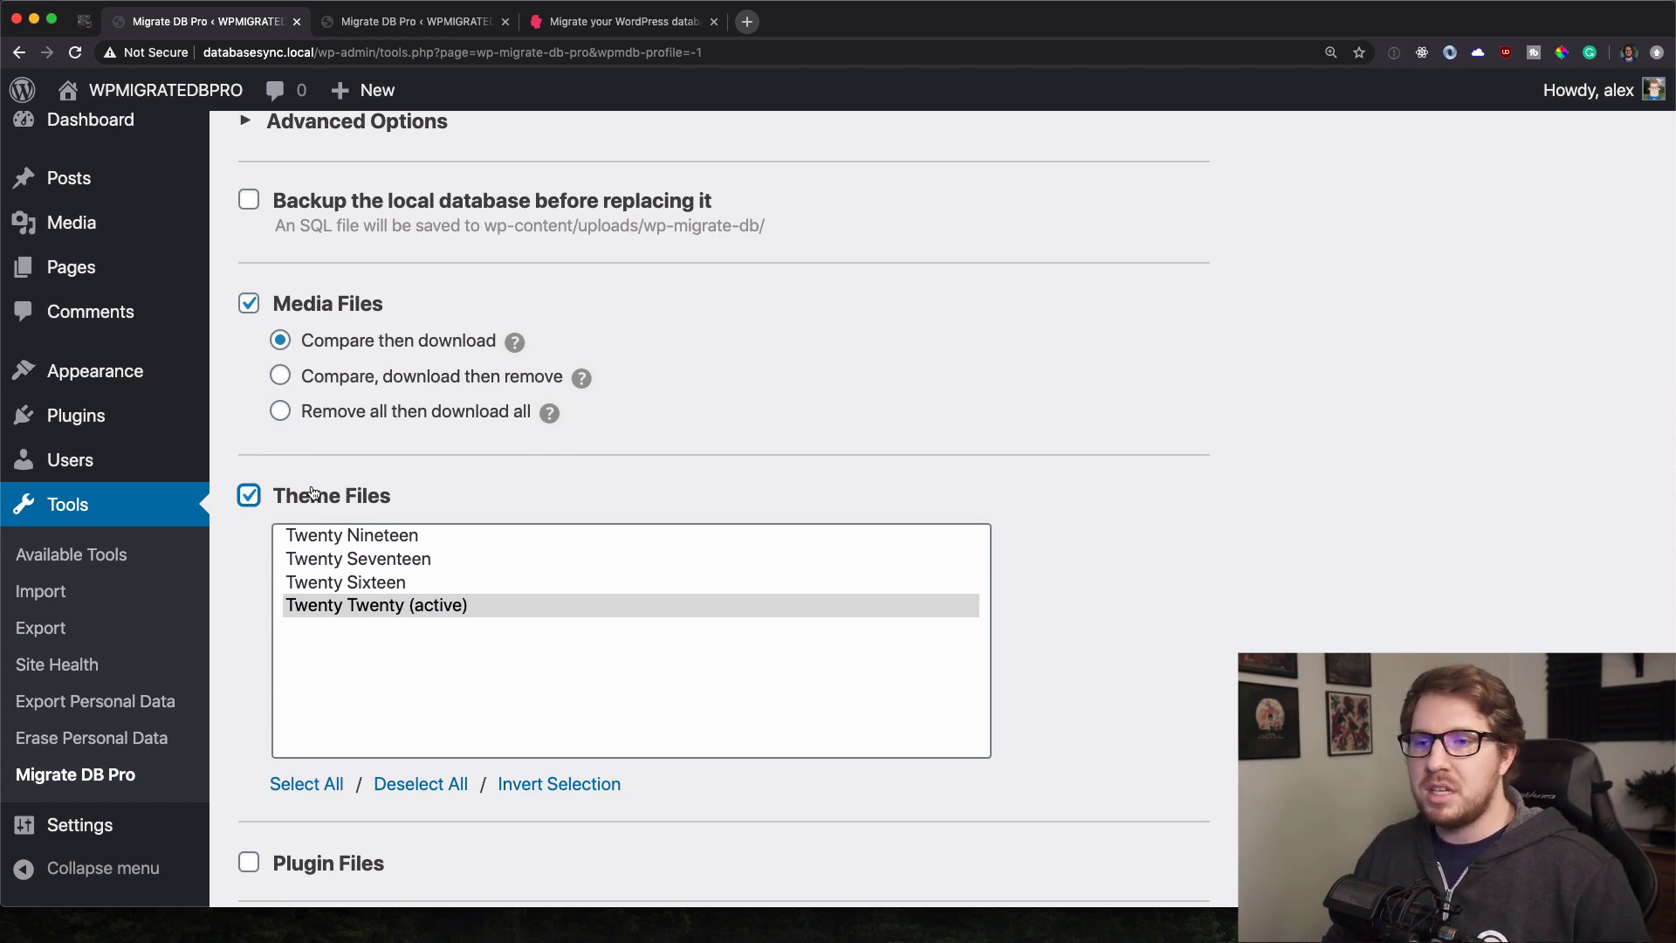
click(312, 494)
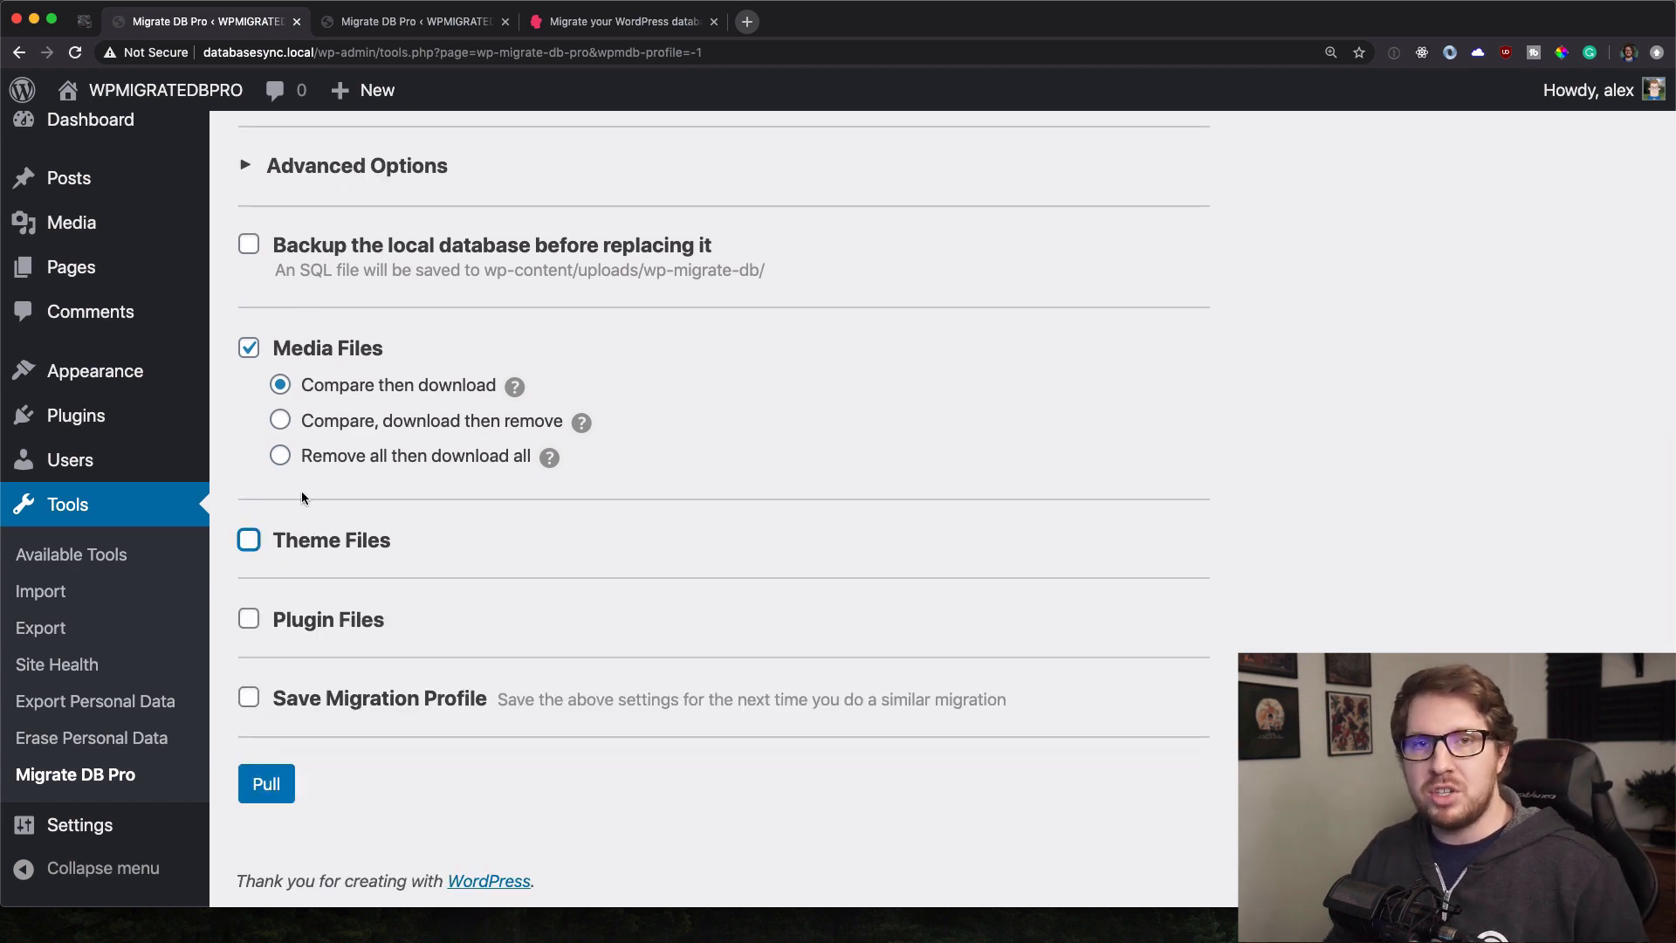
click(356, 619)
scroll(375, 602, down, 3)
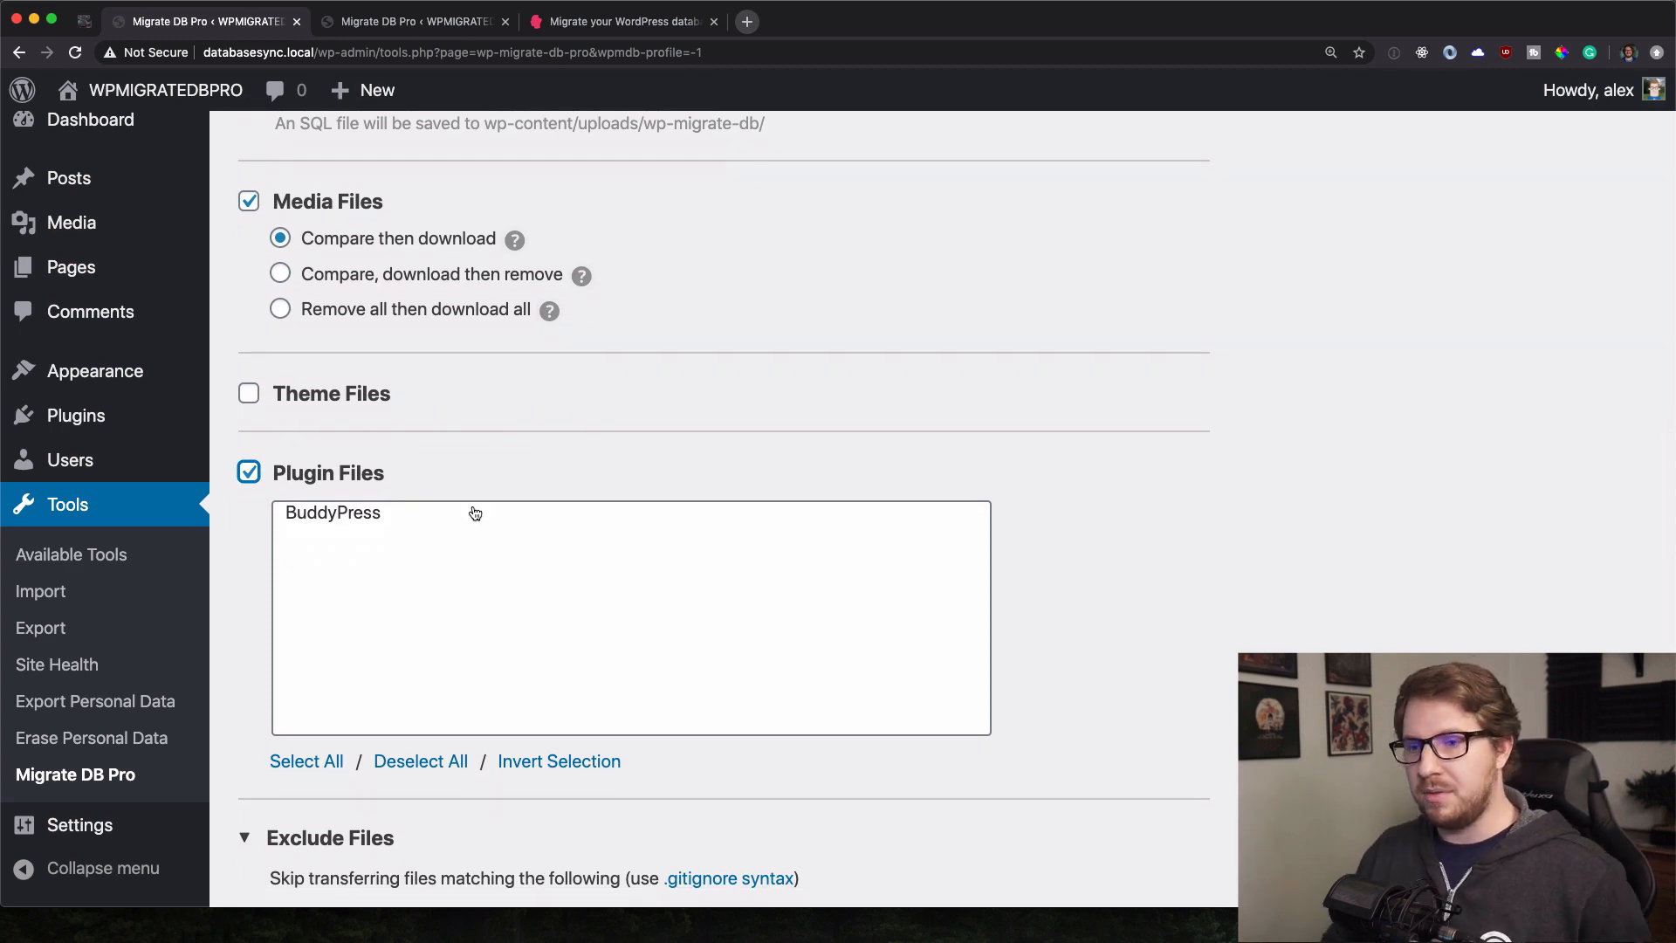
click(371, 513)
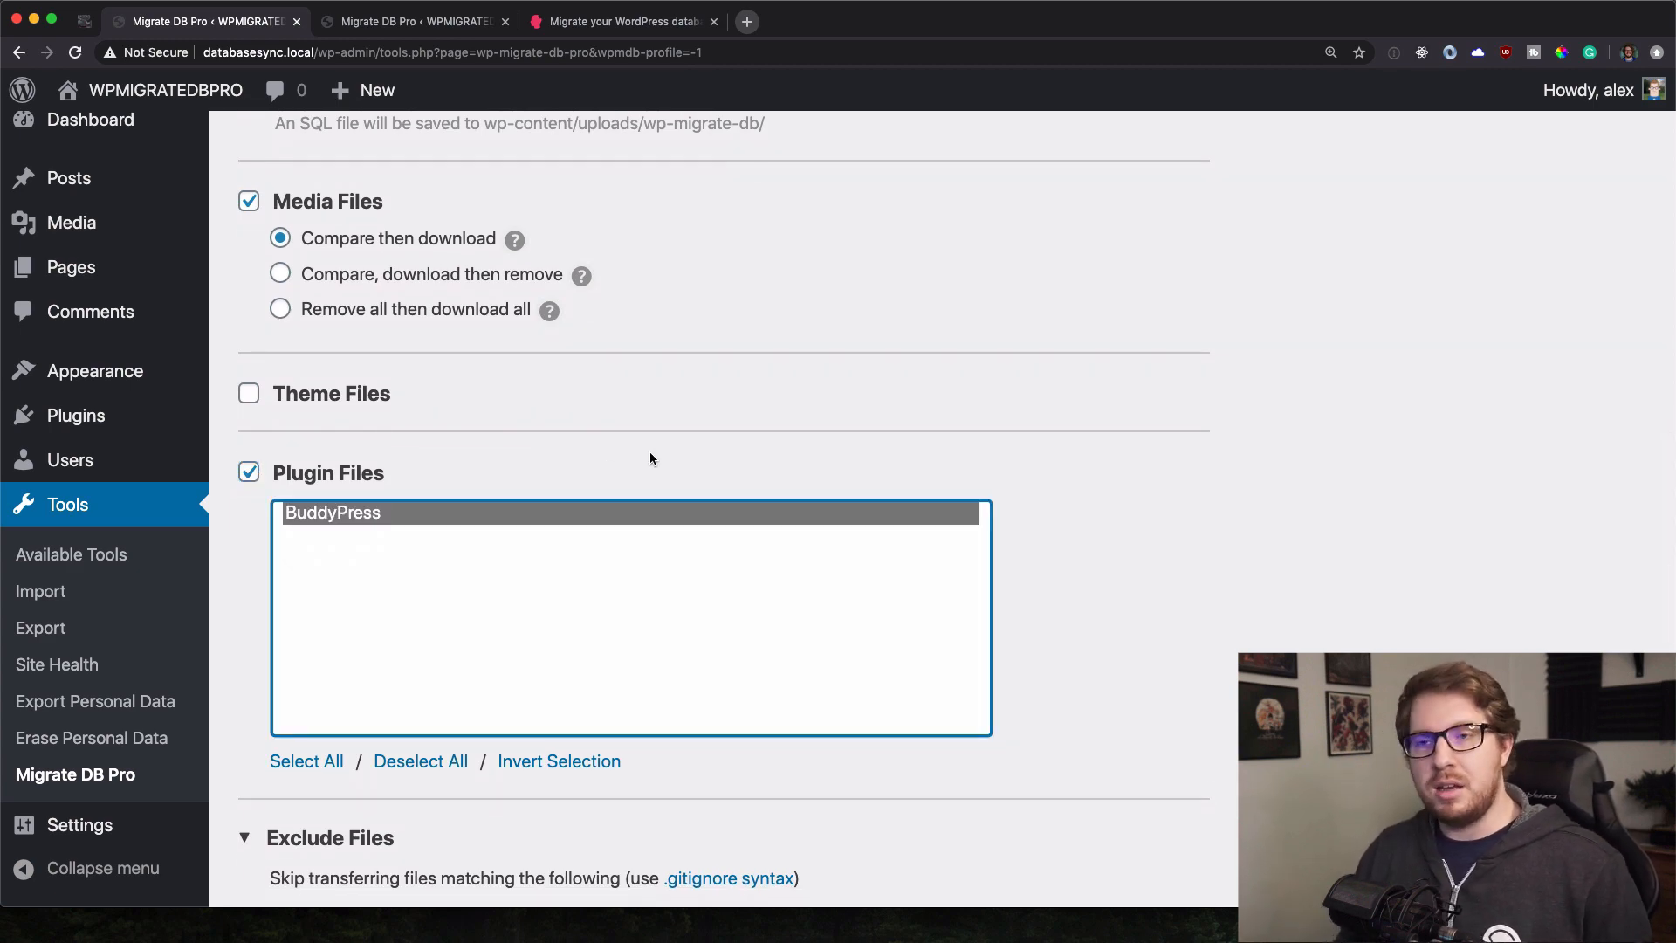
Save the settings as migration profile '178.128.79.157 2' and run the pull.
scroll(649, 452, down, 5)
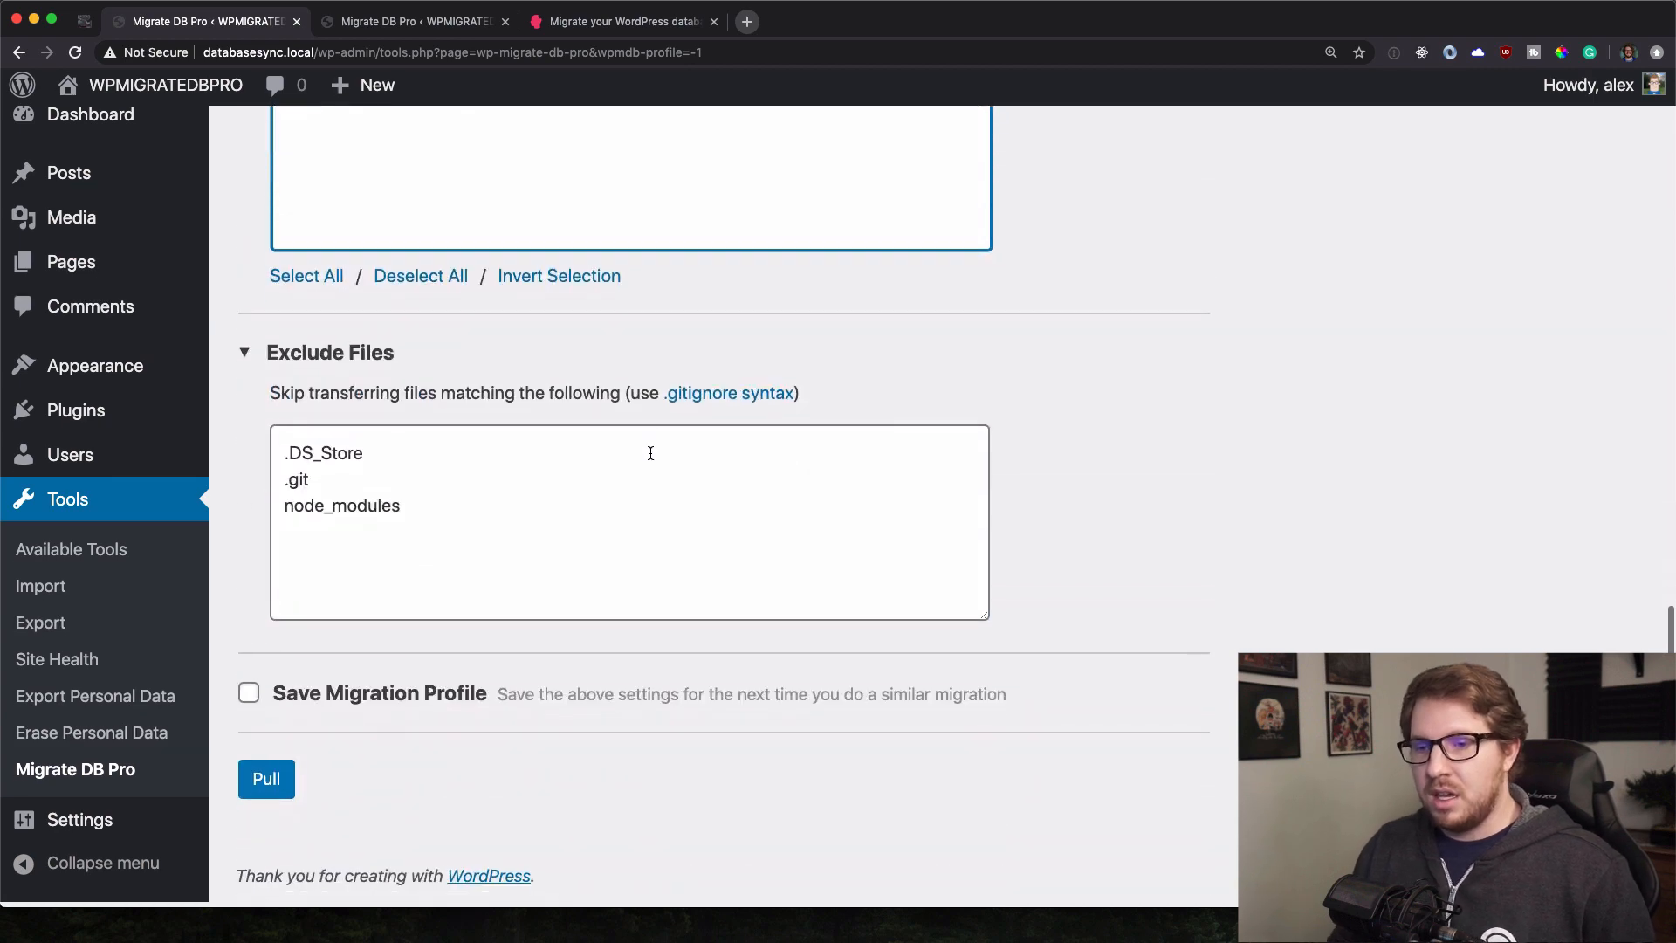
click(320, 705)
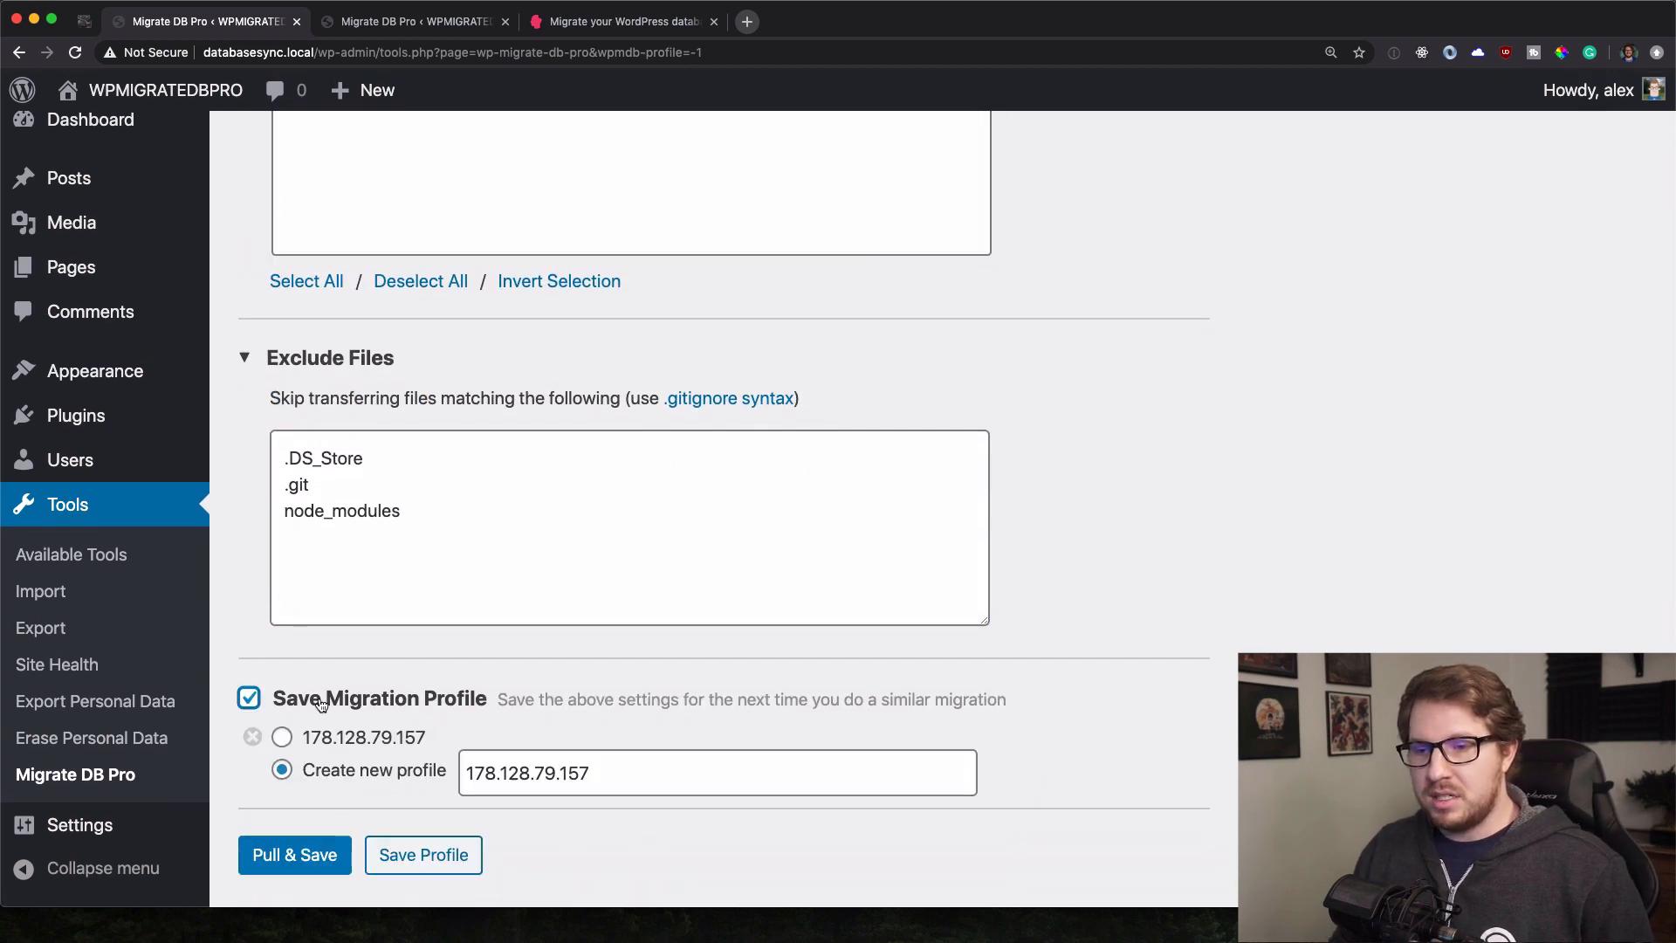
click(620, 777)
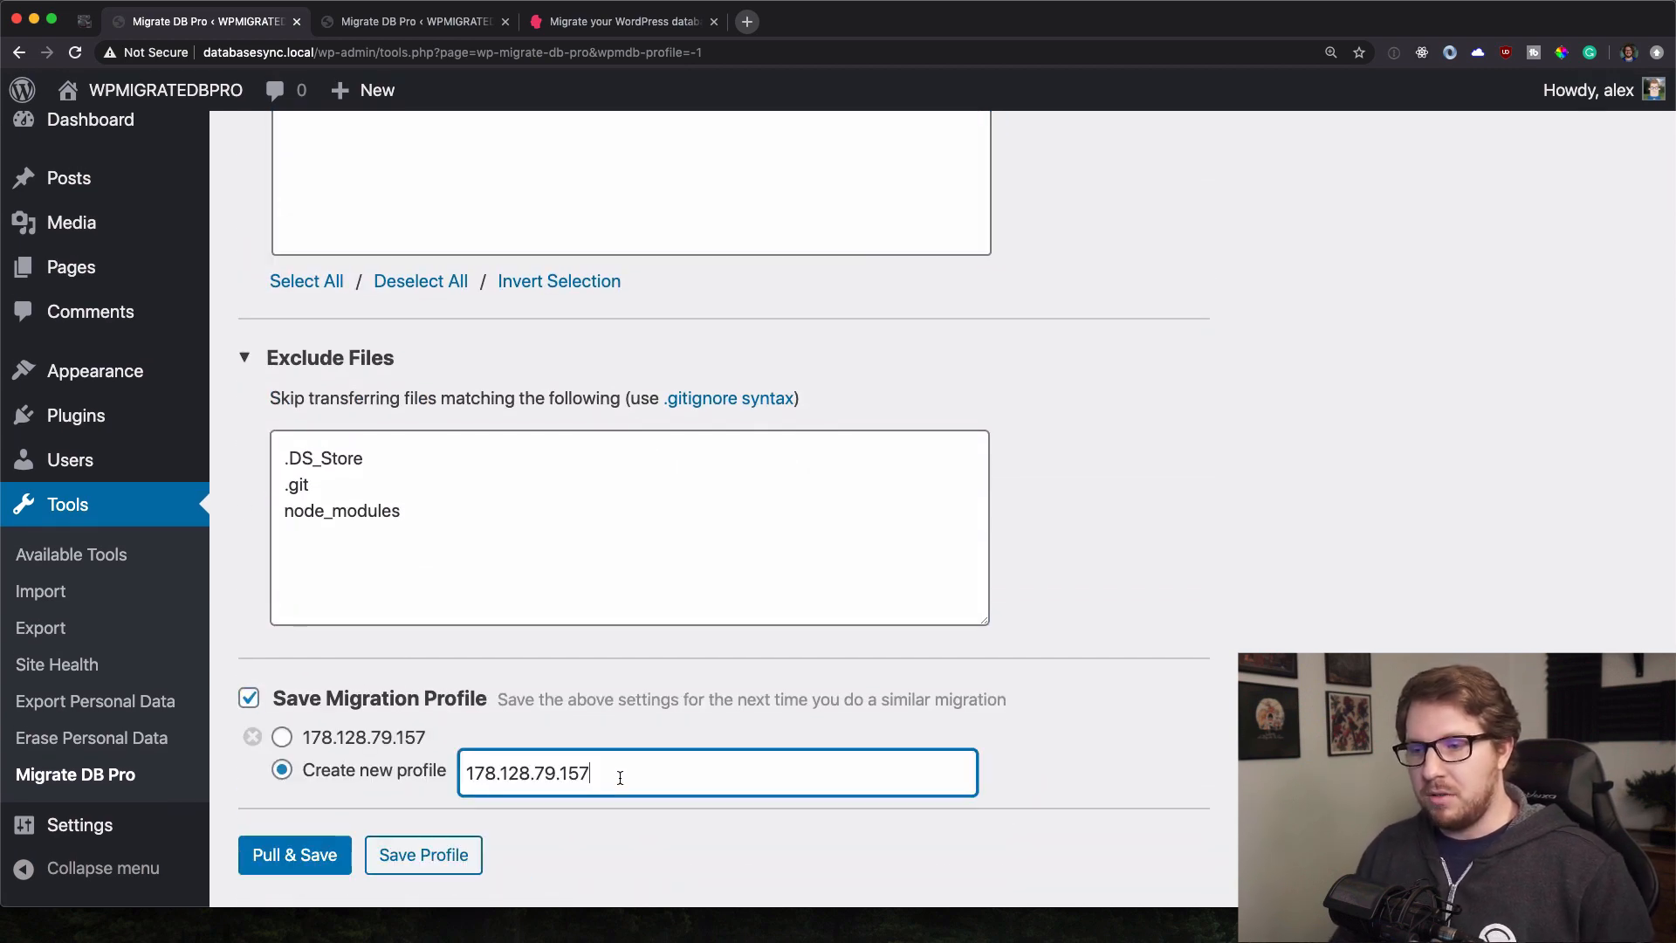
text(2)
click(295, 856)
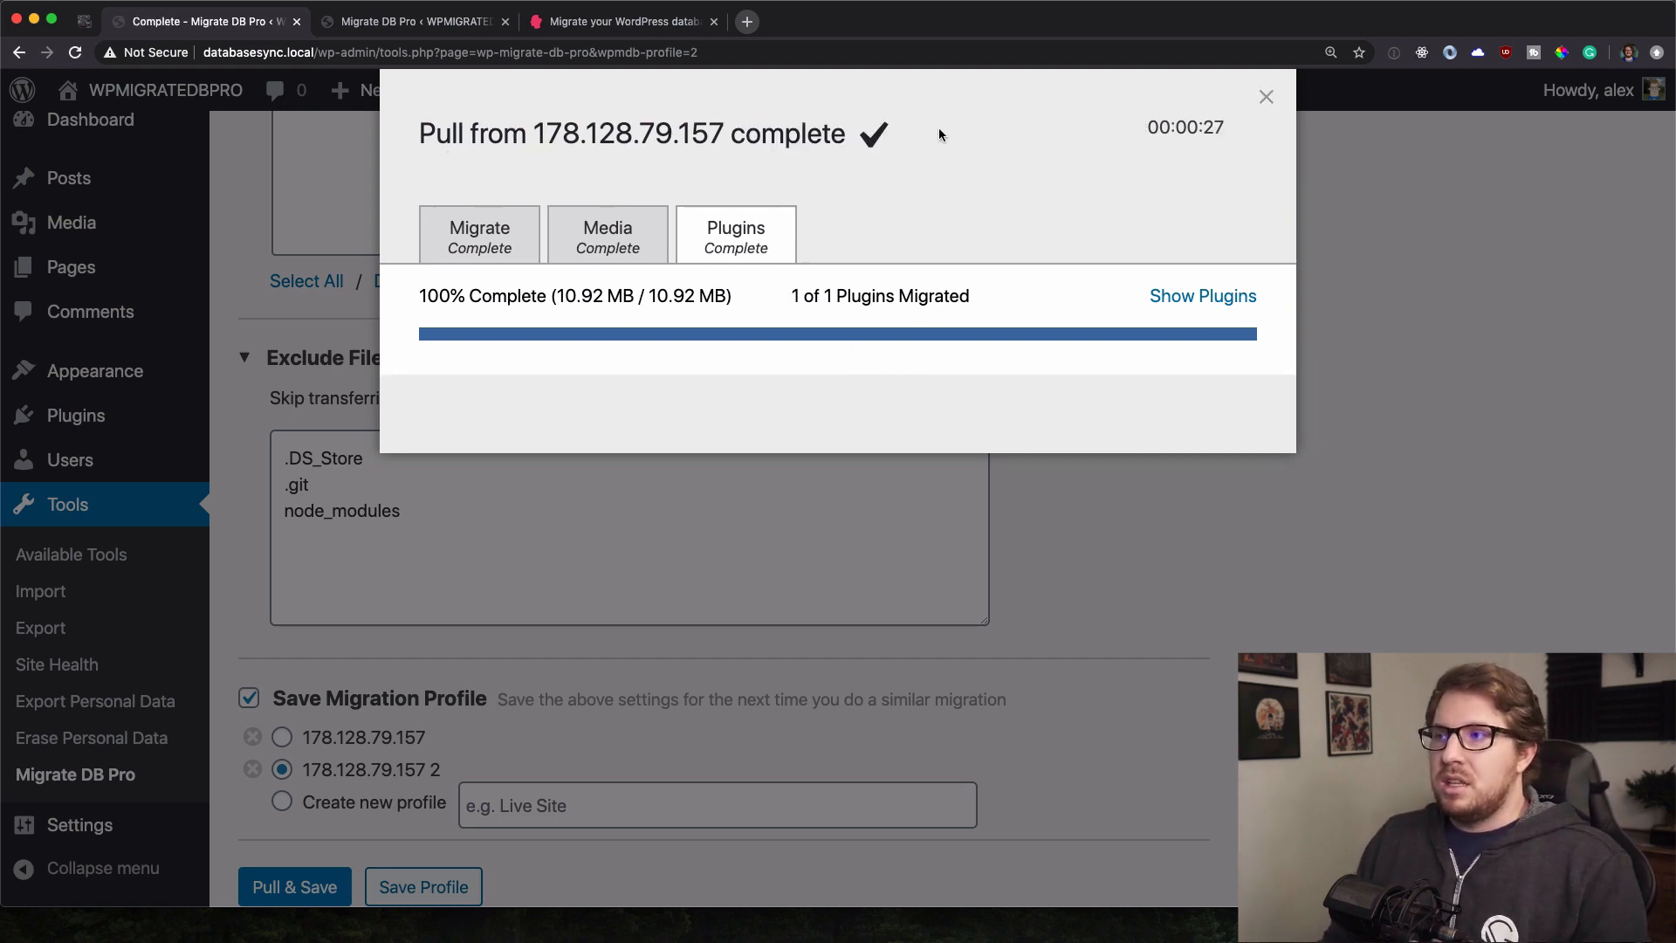
Close the migration summary and log back in to the local site with the account's e-mail and password.
click(1266, 97)
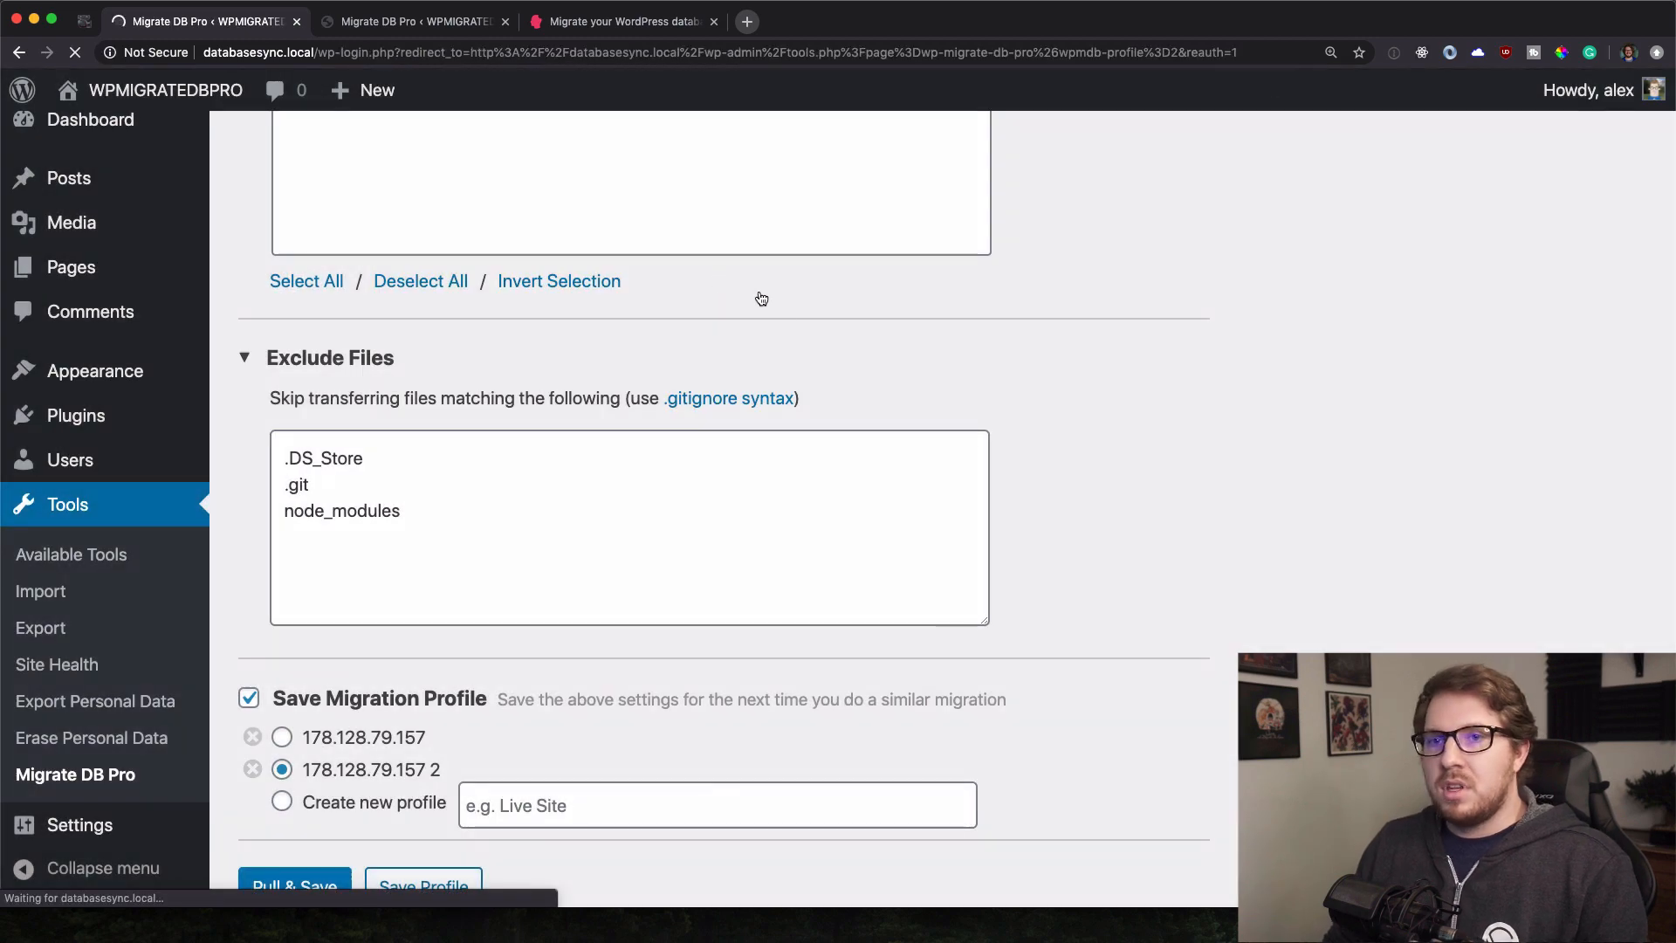
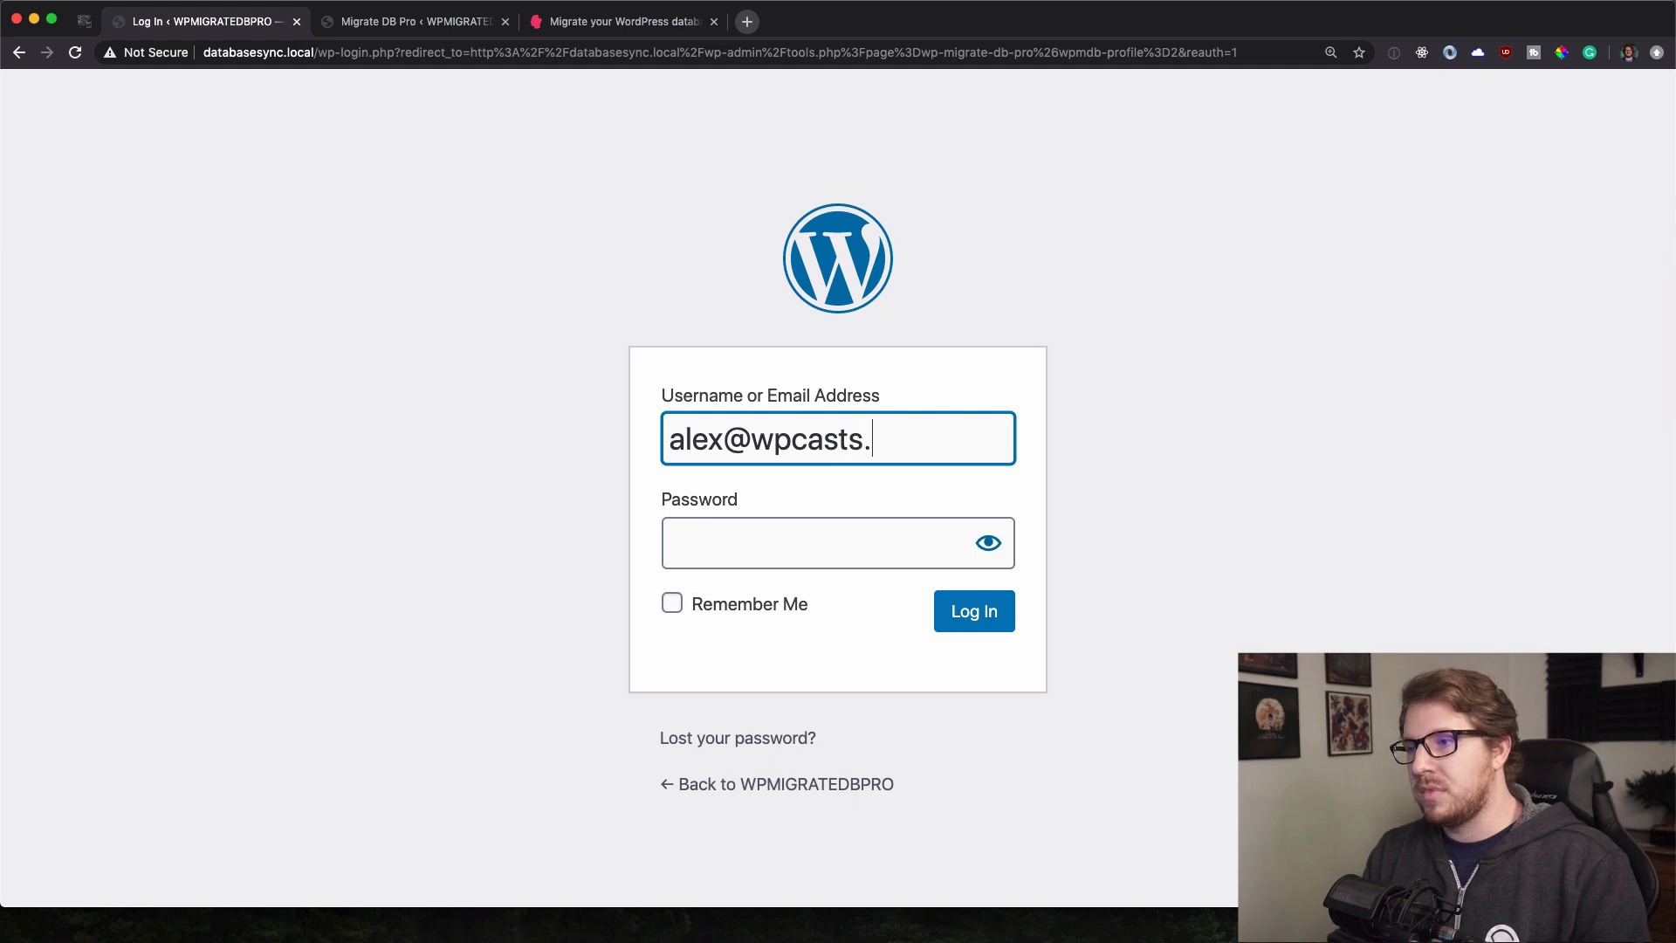
key(Tab)
text(•••••••••••)
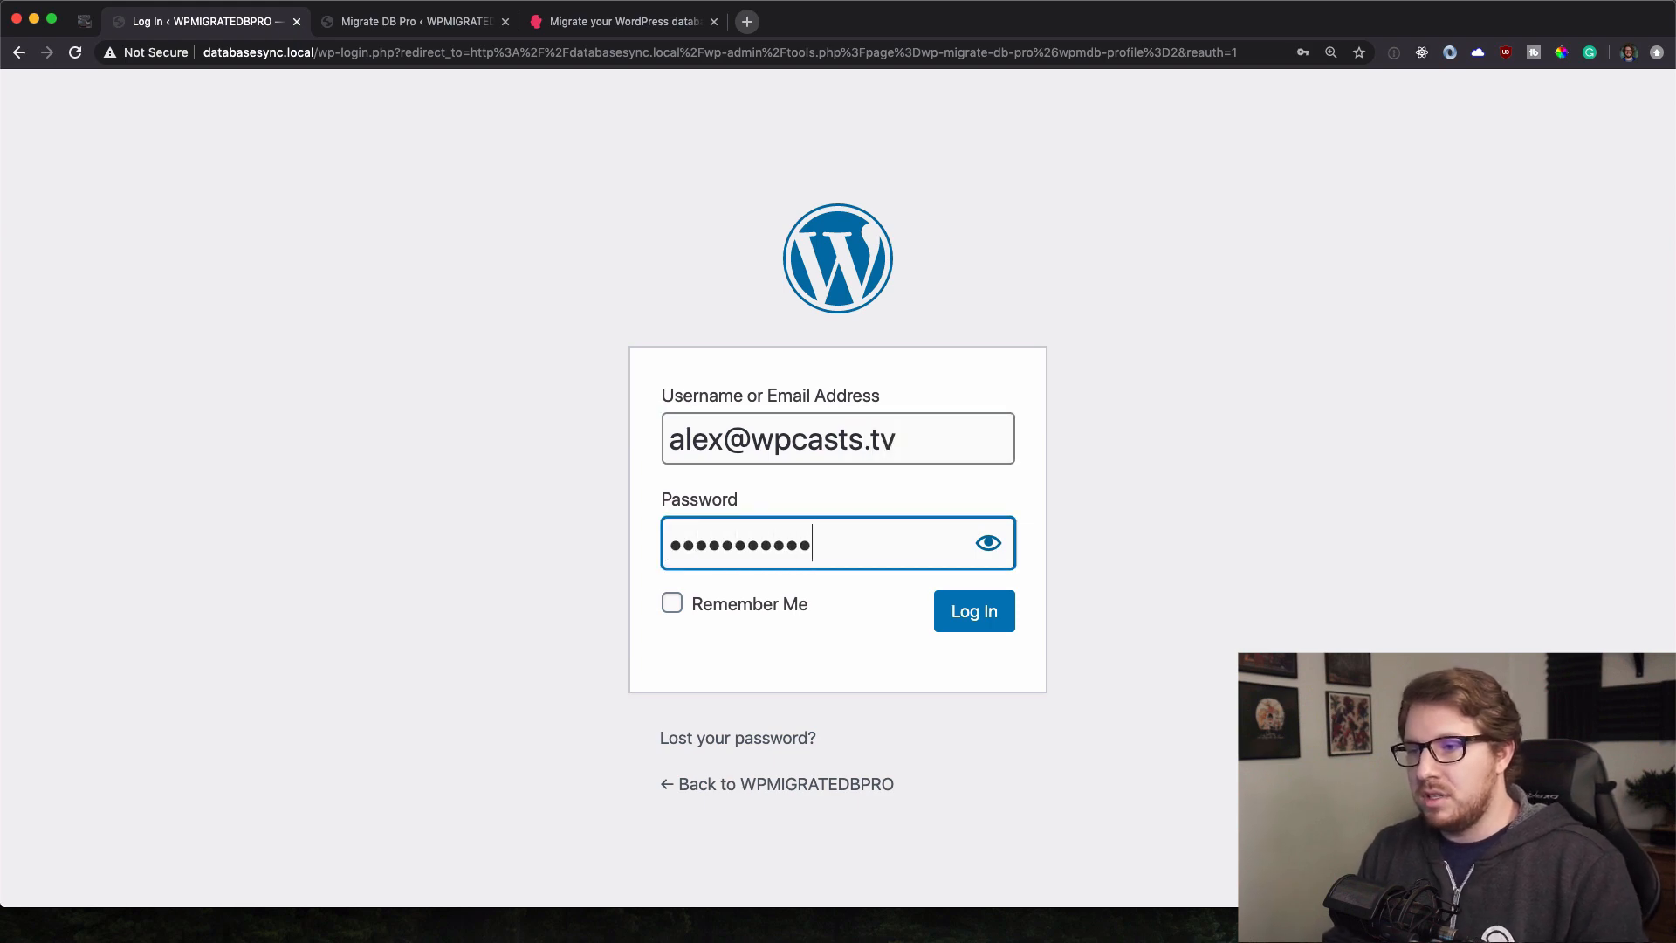
text(••)
key(Return)
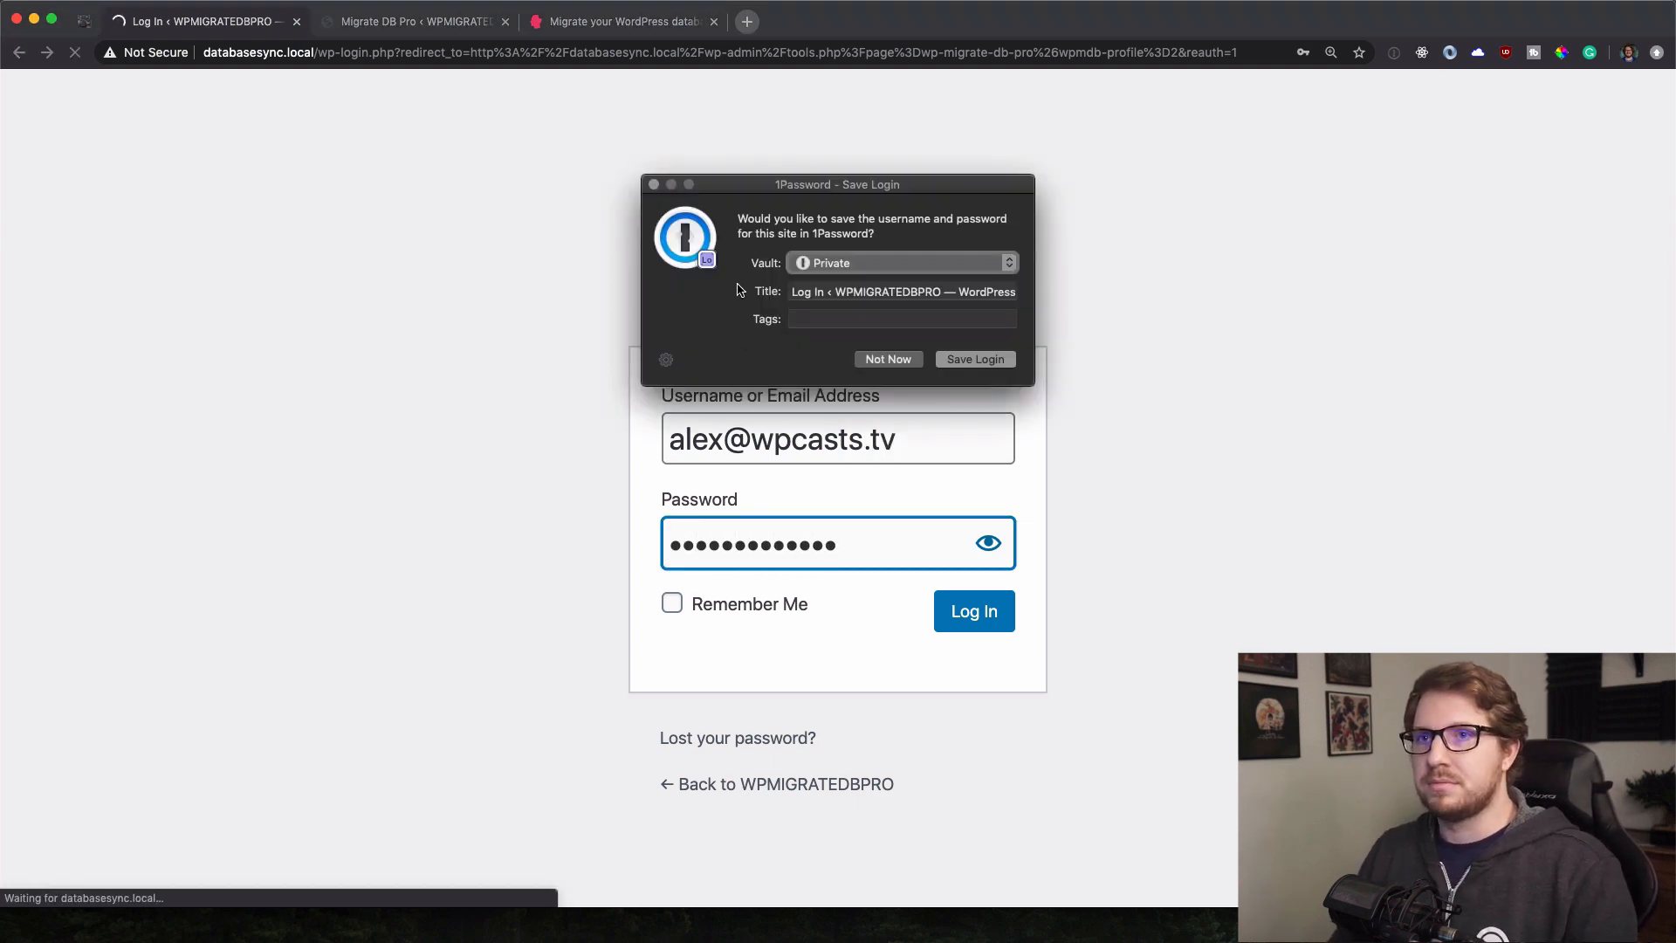
click(888, 359)
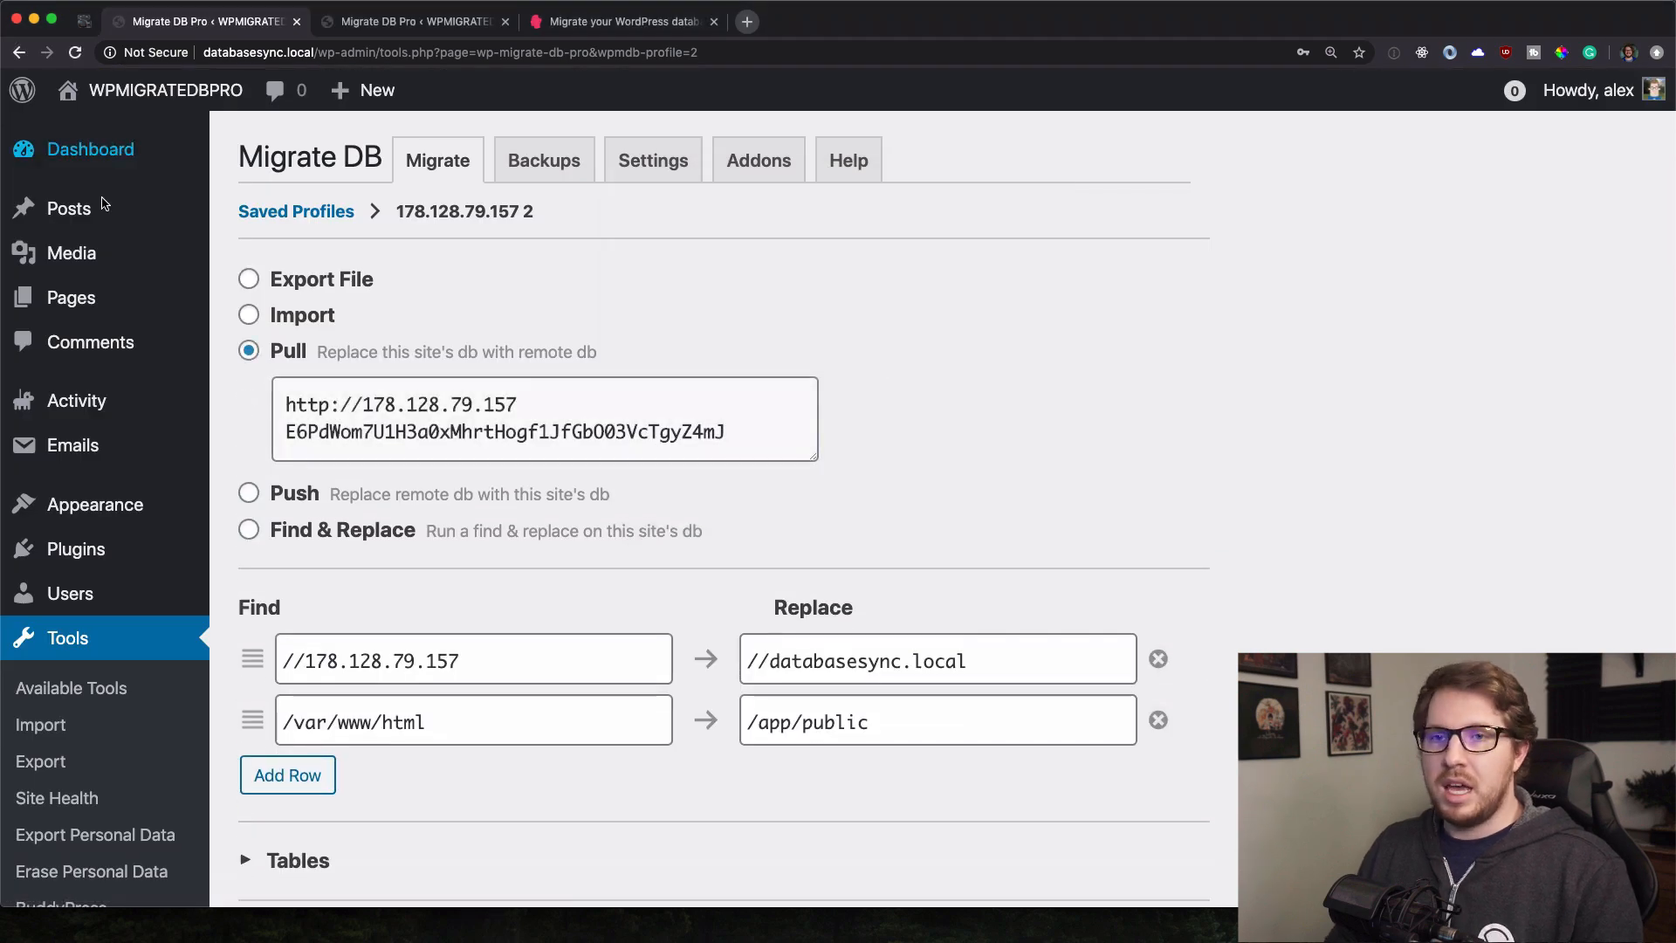
Review the local site's pulled posts and media, screenshotting the first image.
click(271, 218)
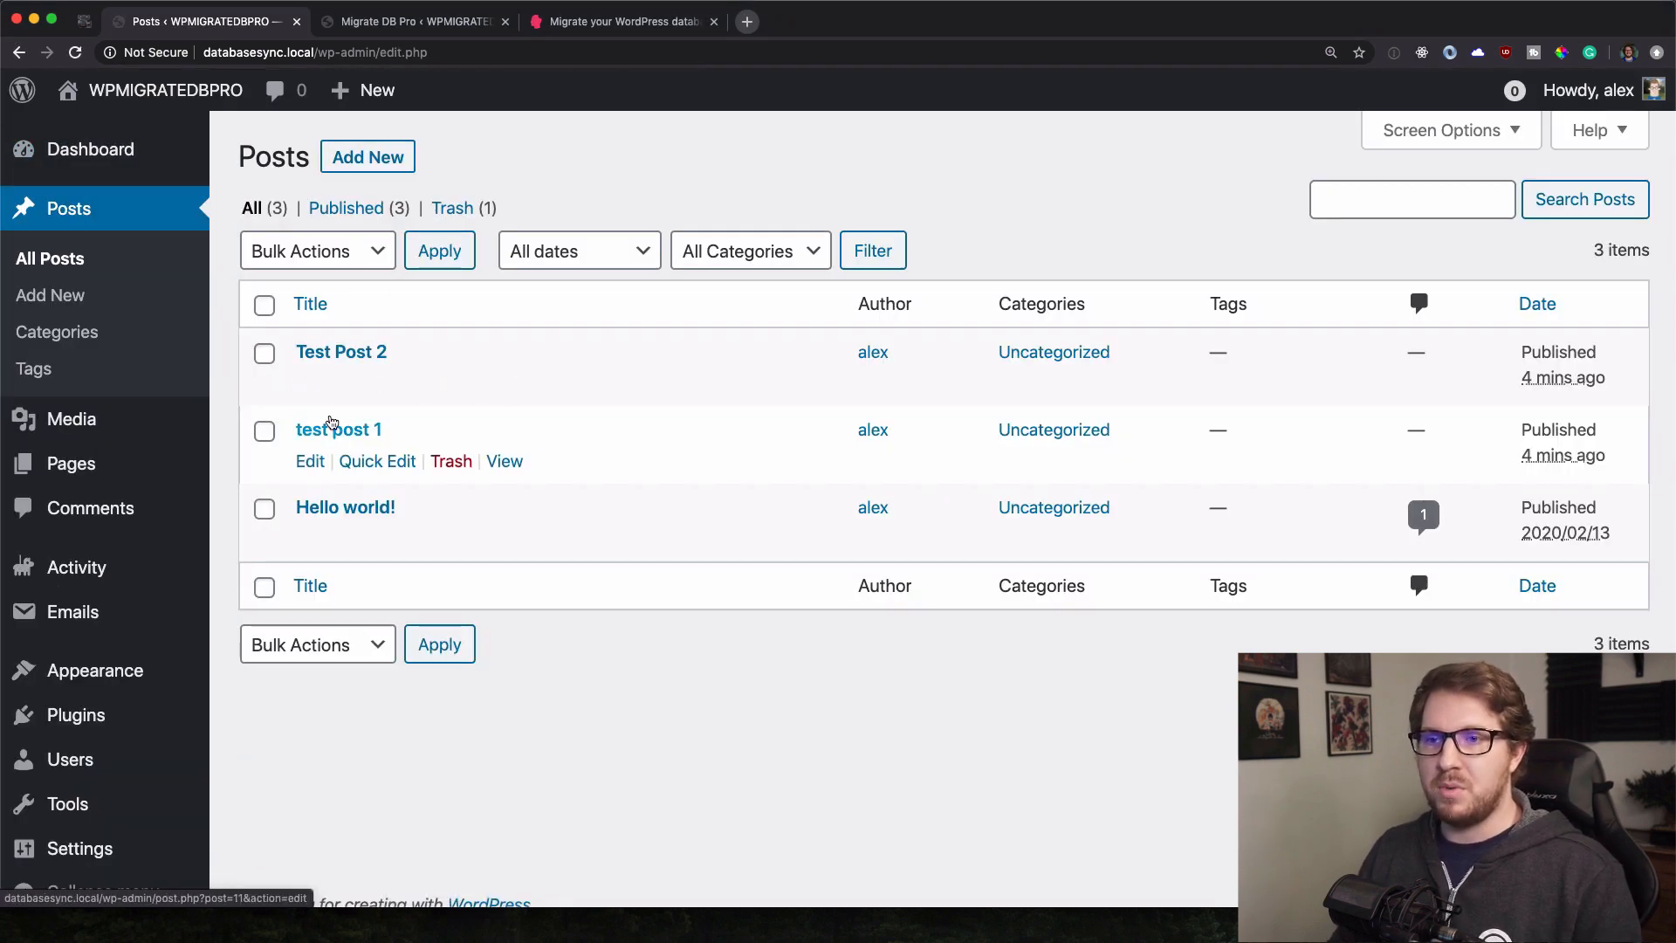
click(279, 424)
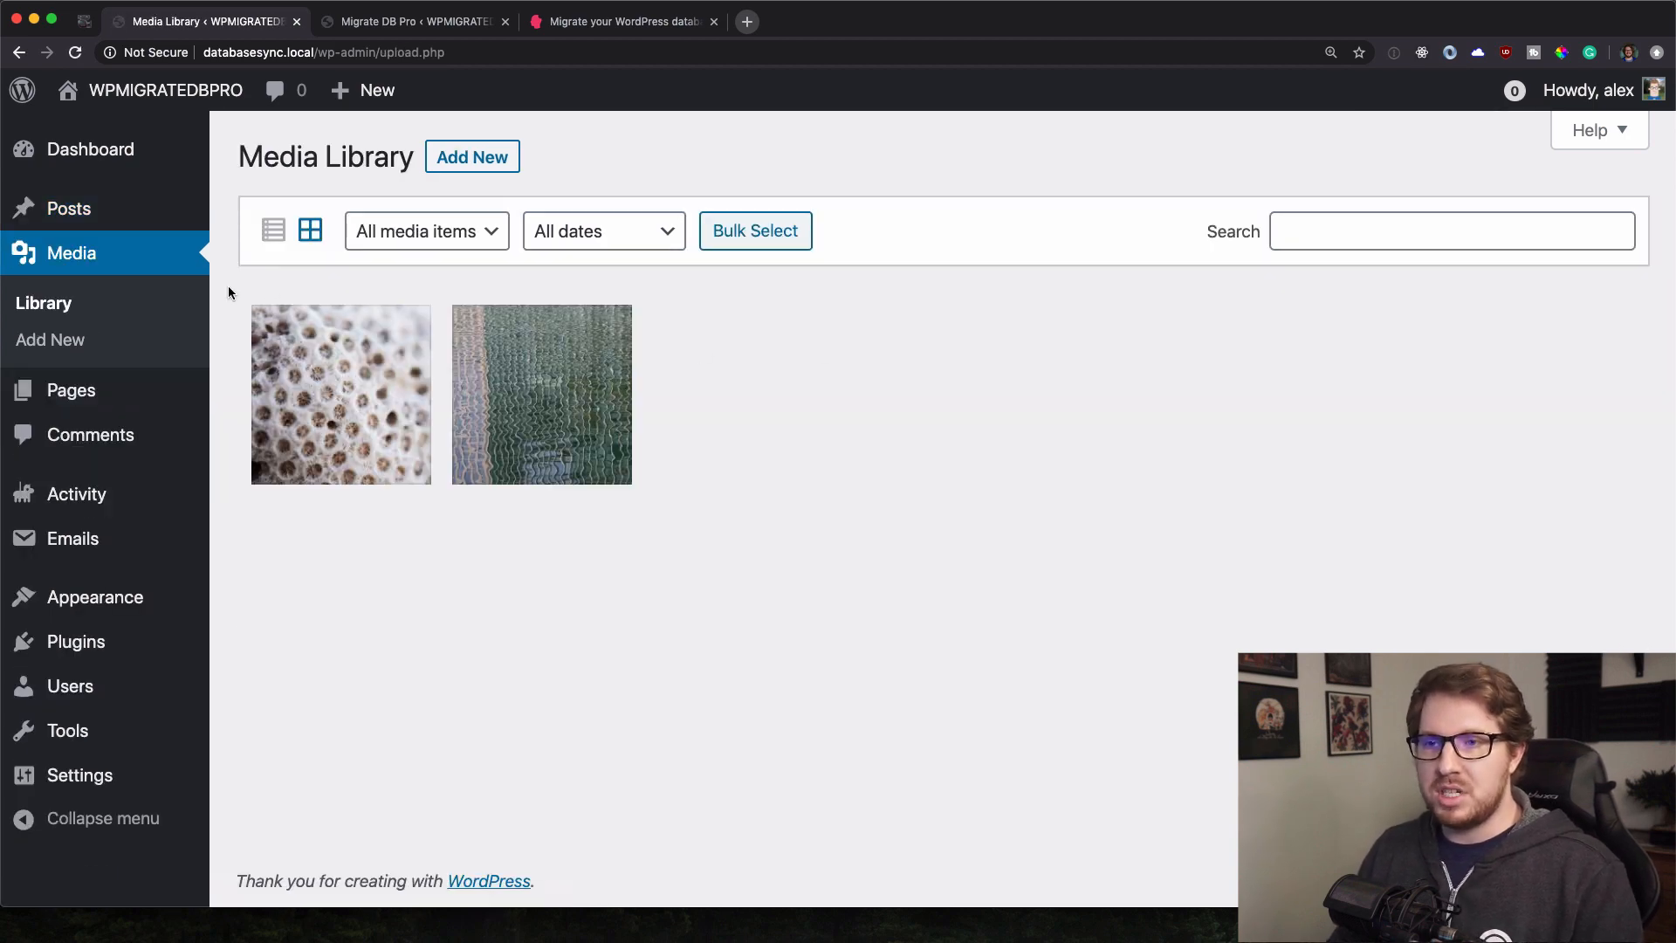
key(super+shift+4)
drag(232, 283, 444, 500)
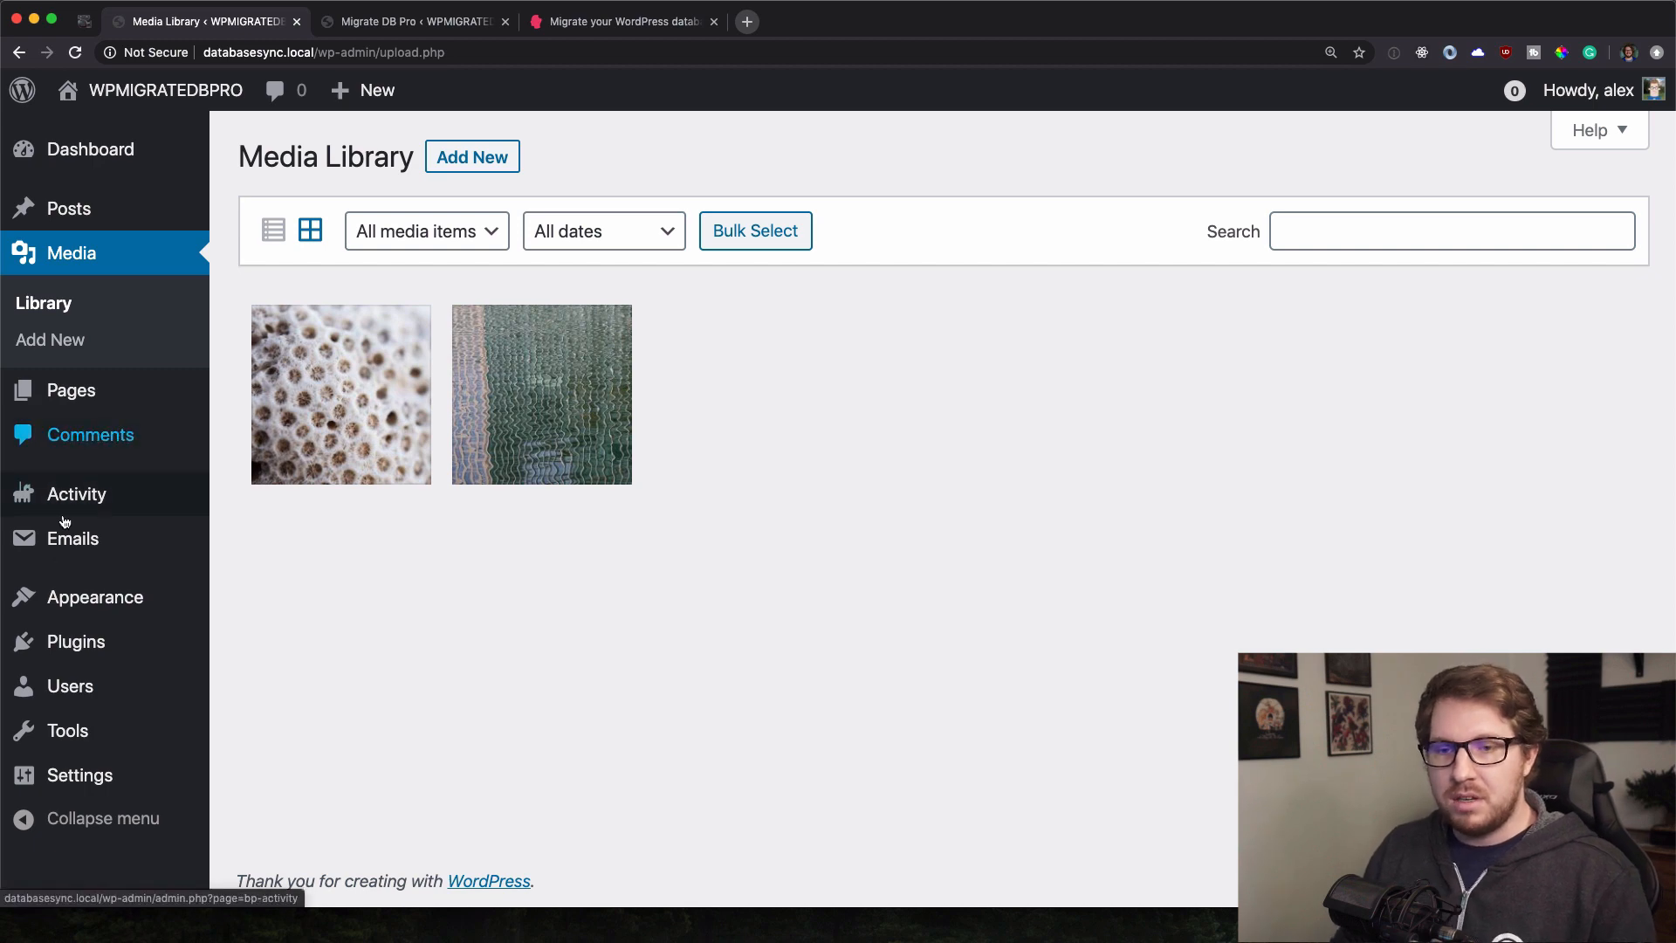
mouse_move(31, 650)
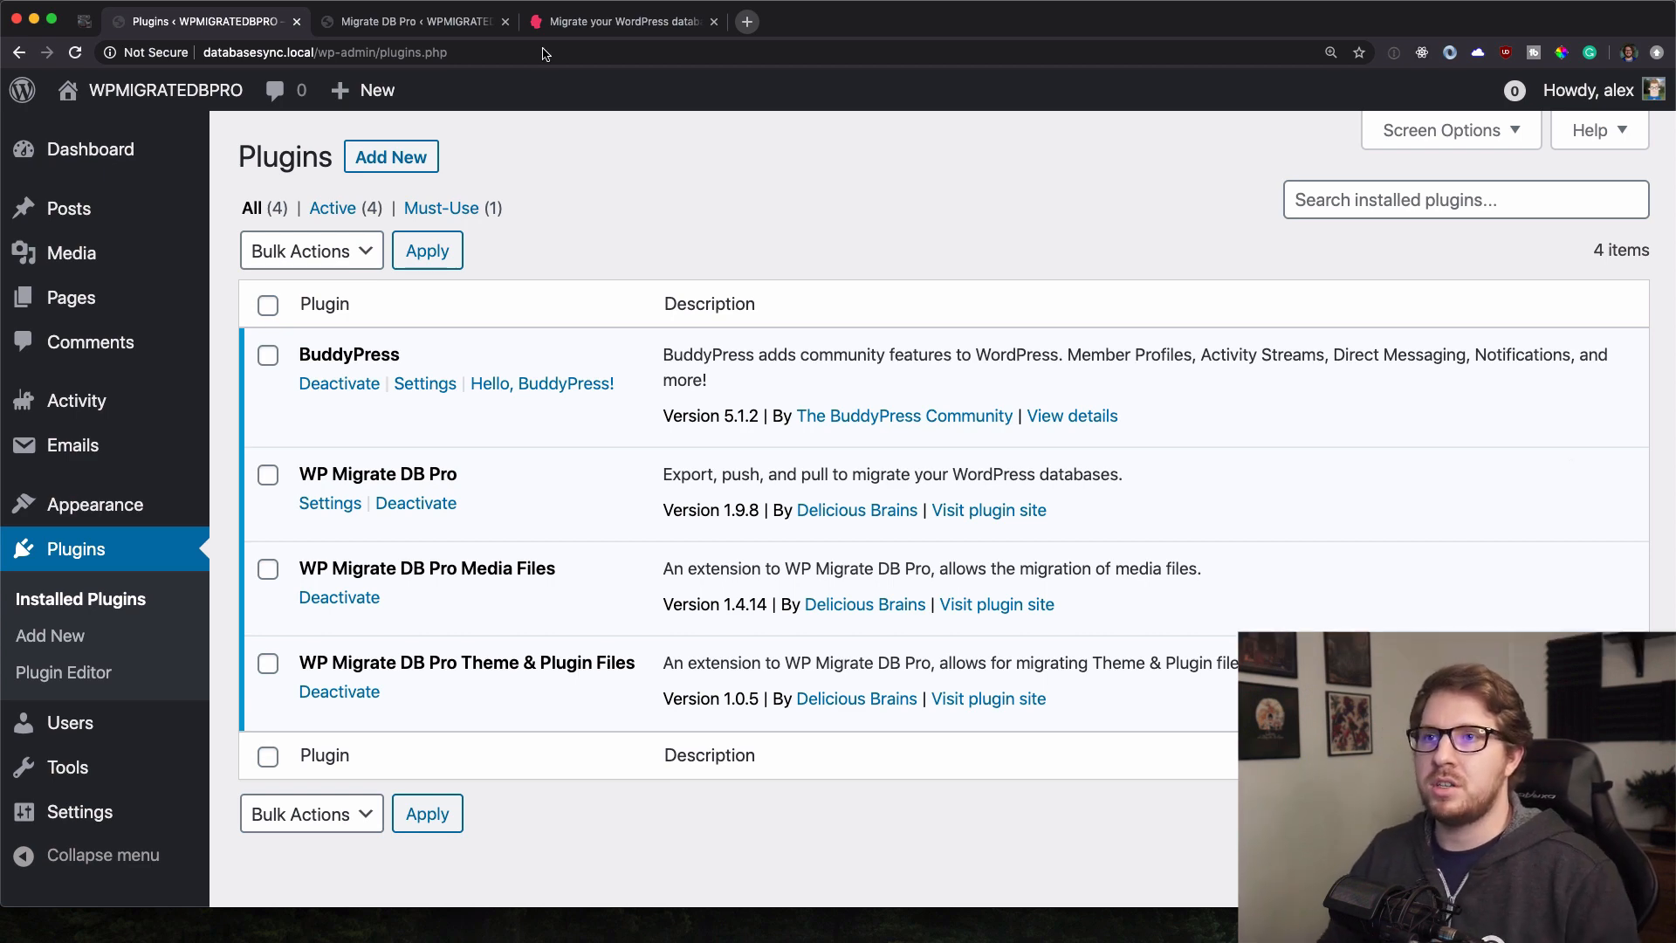
click(376, 25)
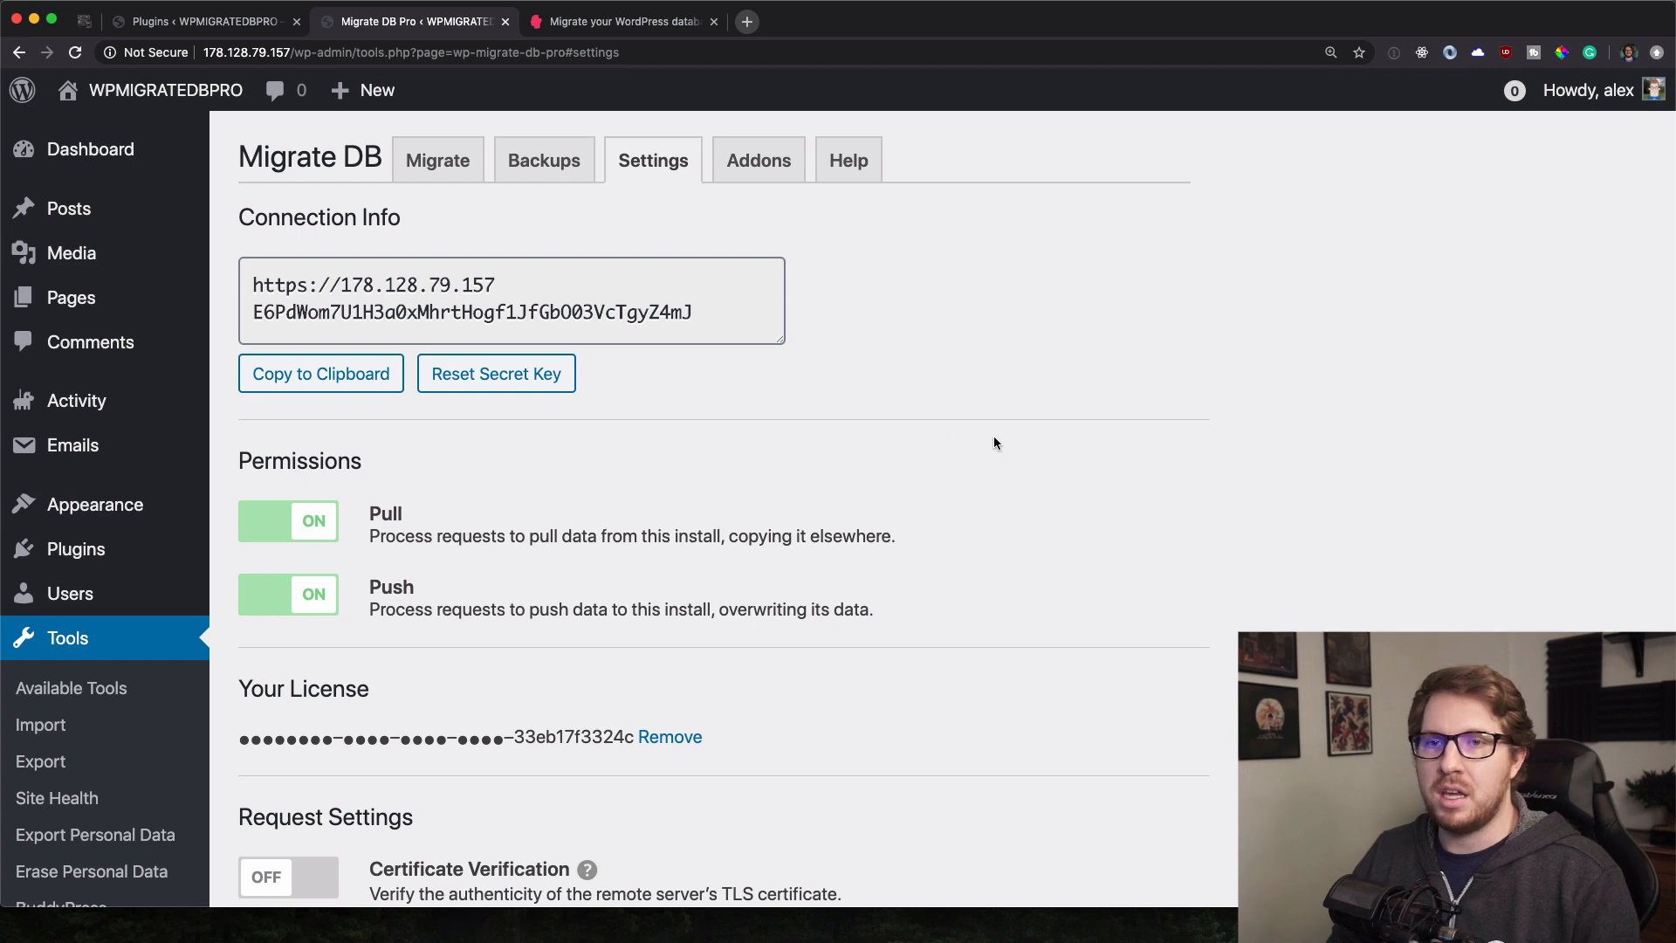
Install and activate bbPress 2.6.4 on the remote site, then go to Media > Add New.
mouse_move(96, 578)
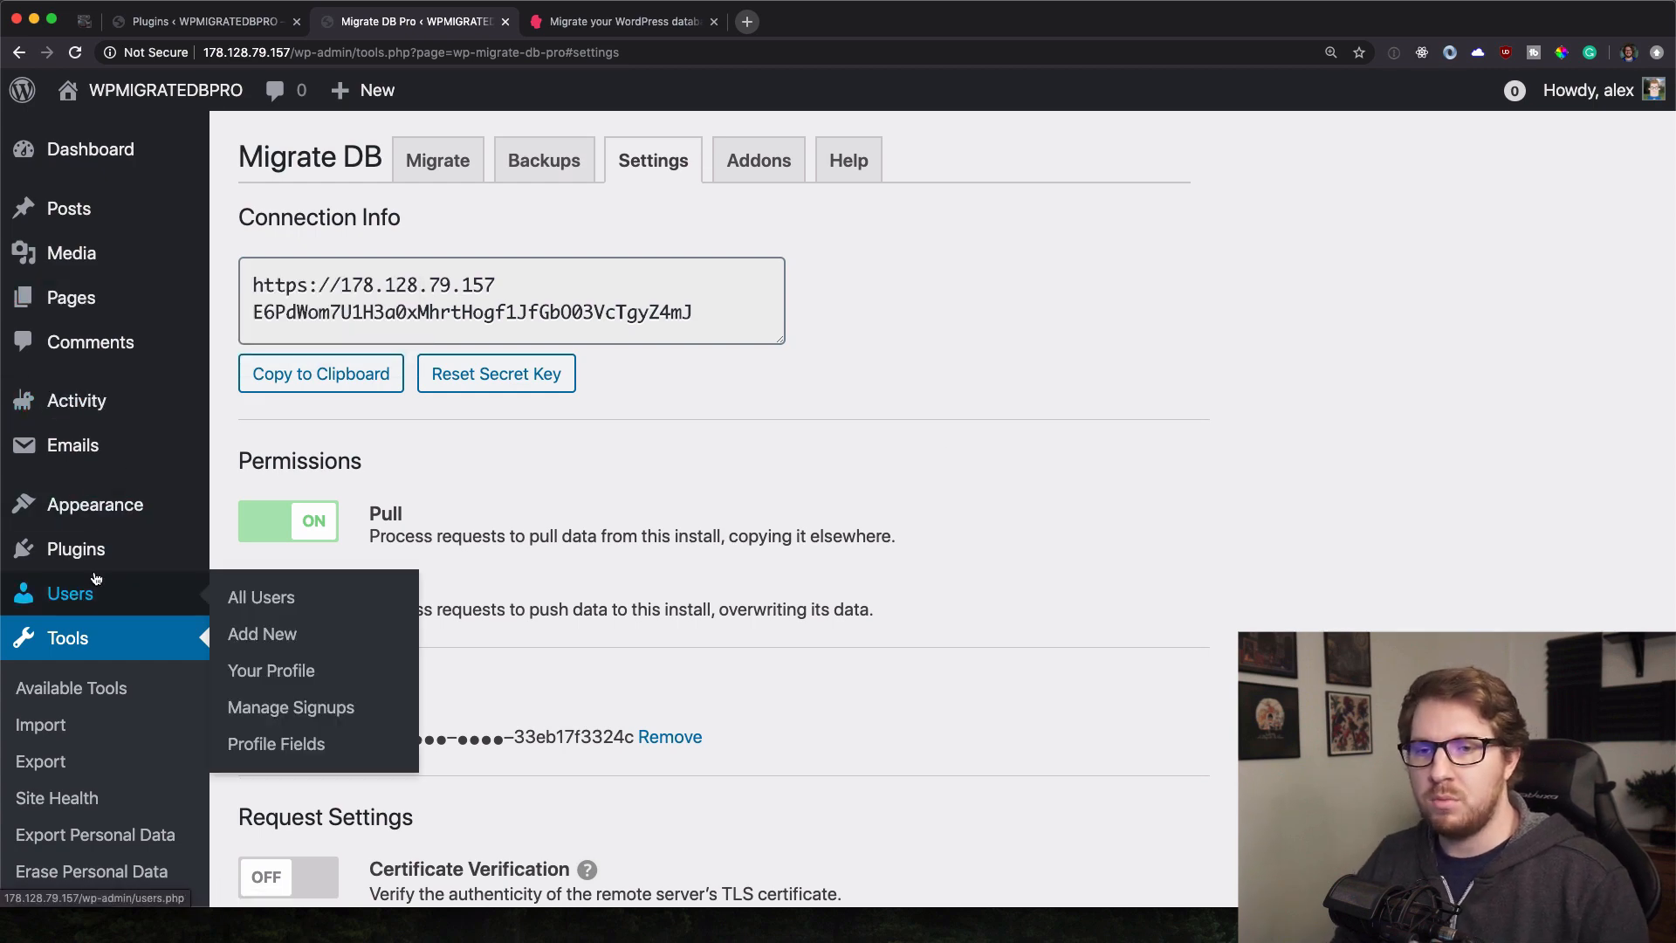
click(255, 592)
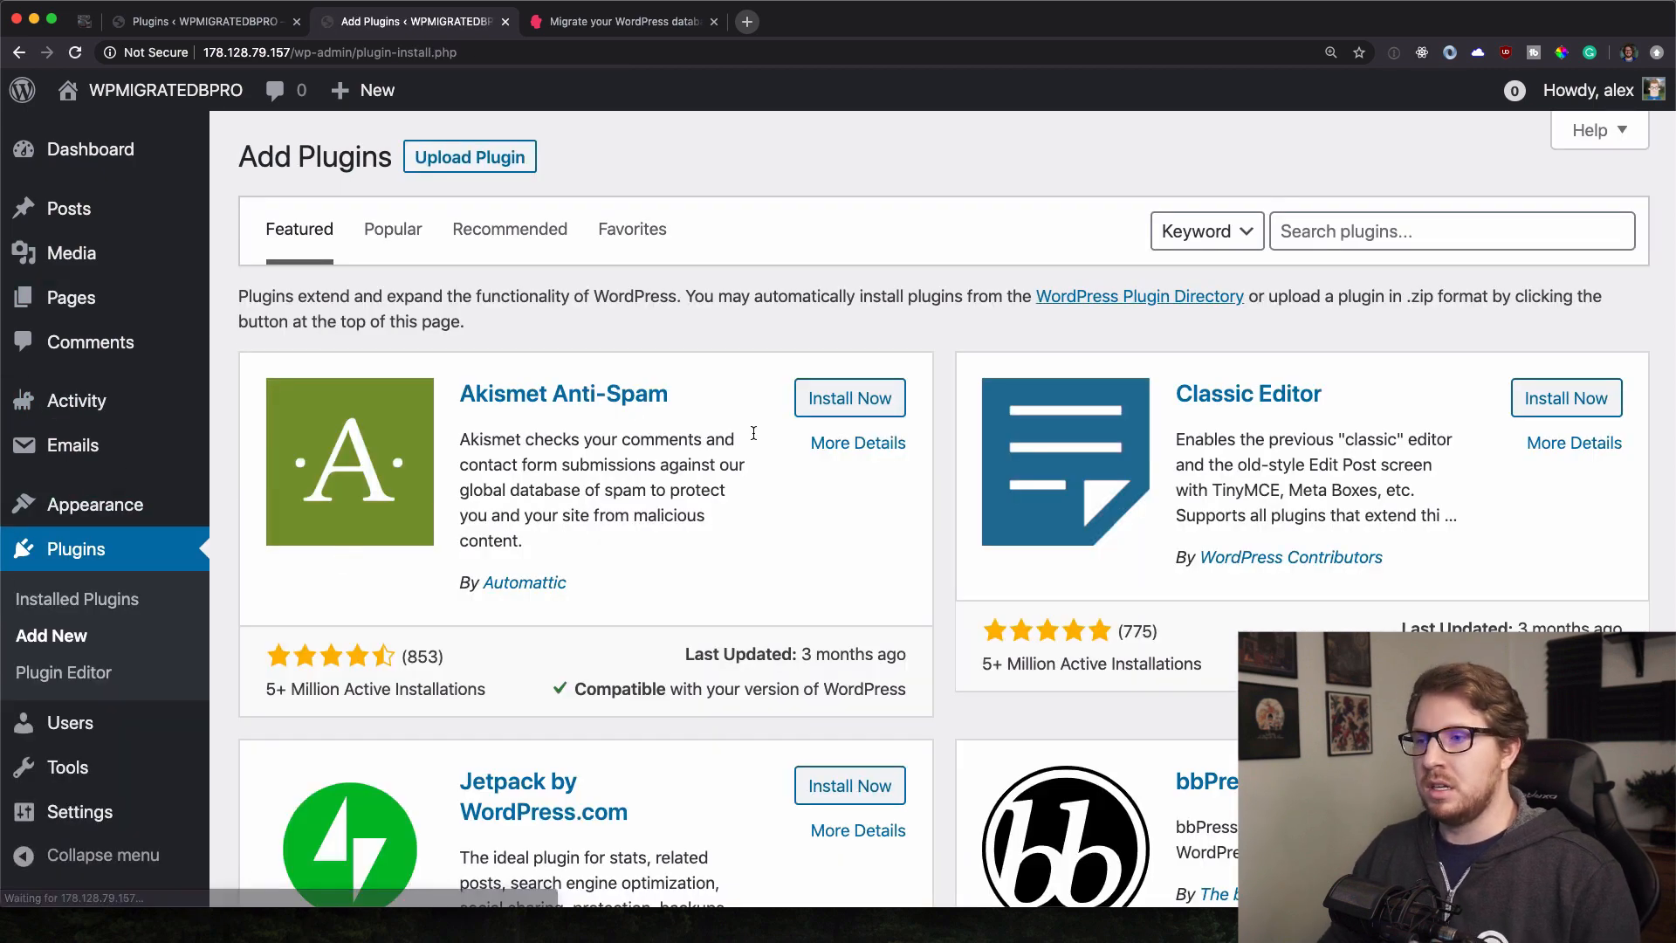
scroll(1035, 352, down, 1)
scroll(1082, 410, down, 4)
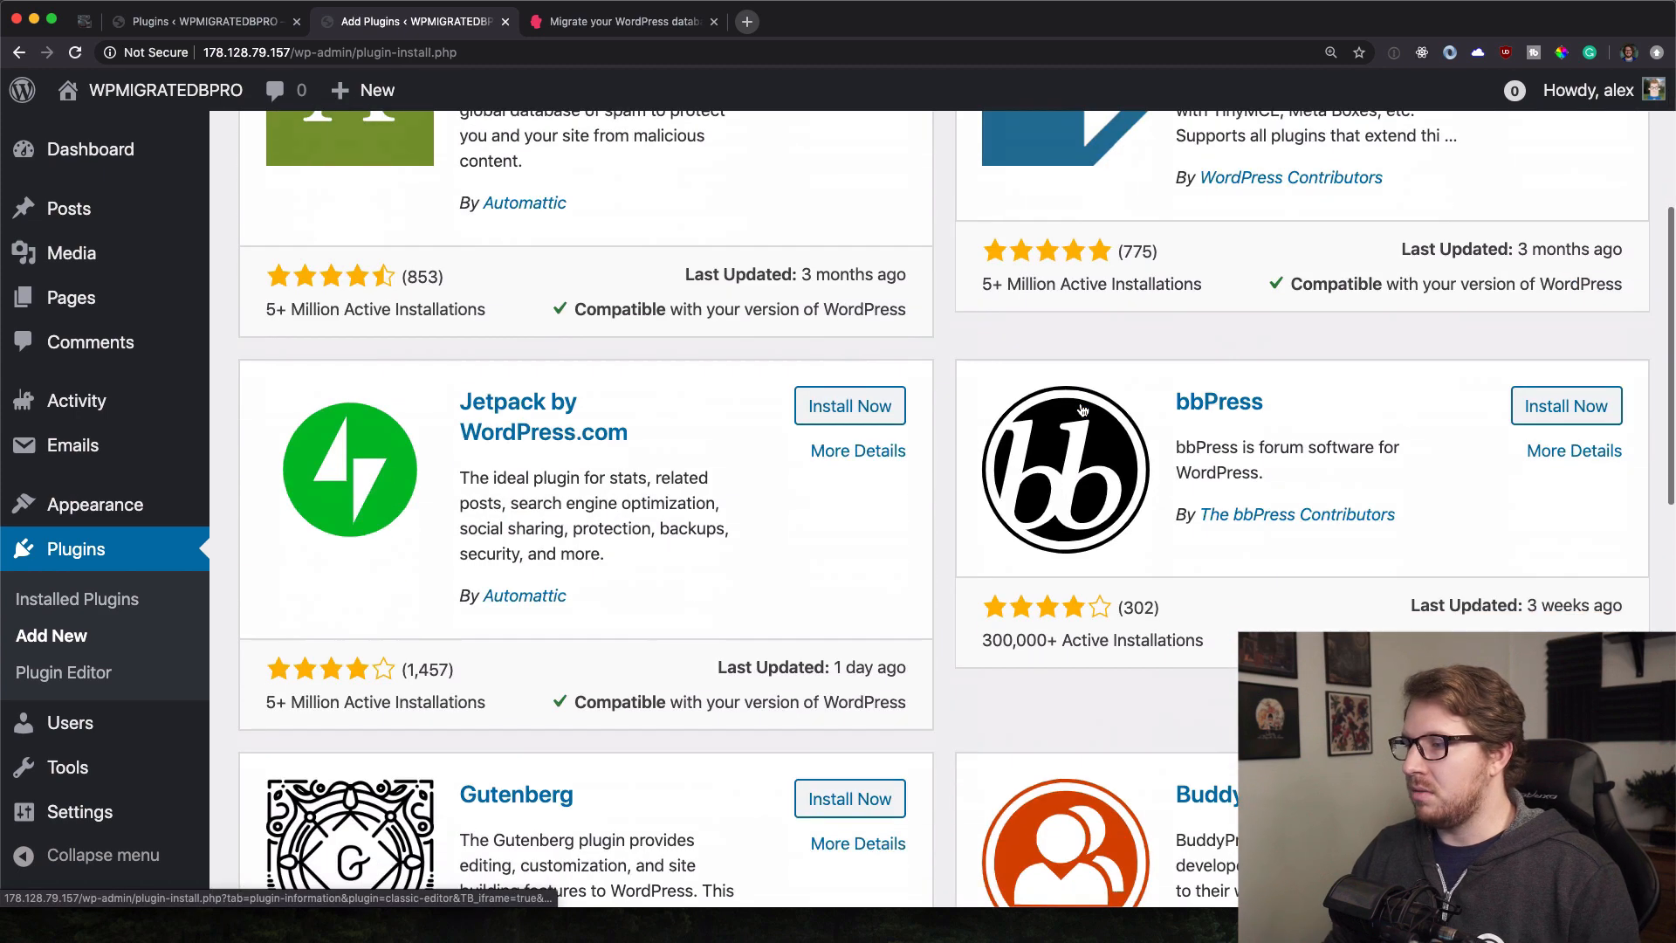
click(1566, 405)
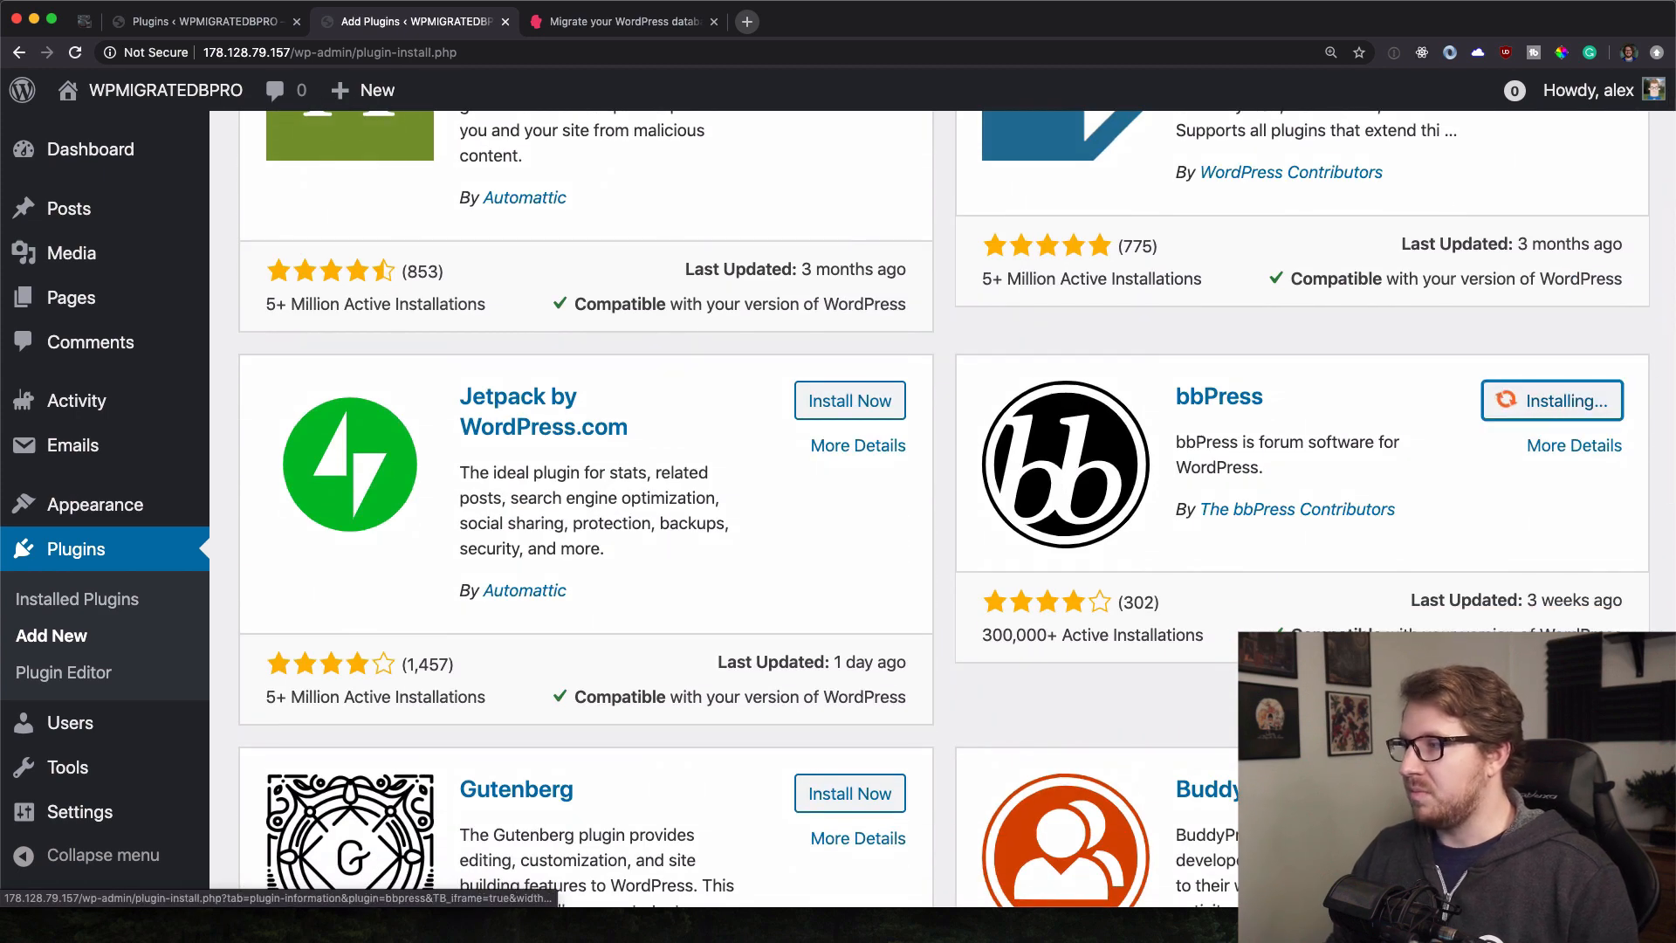
click(1552, 404)
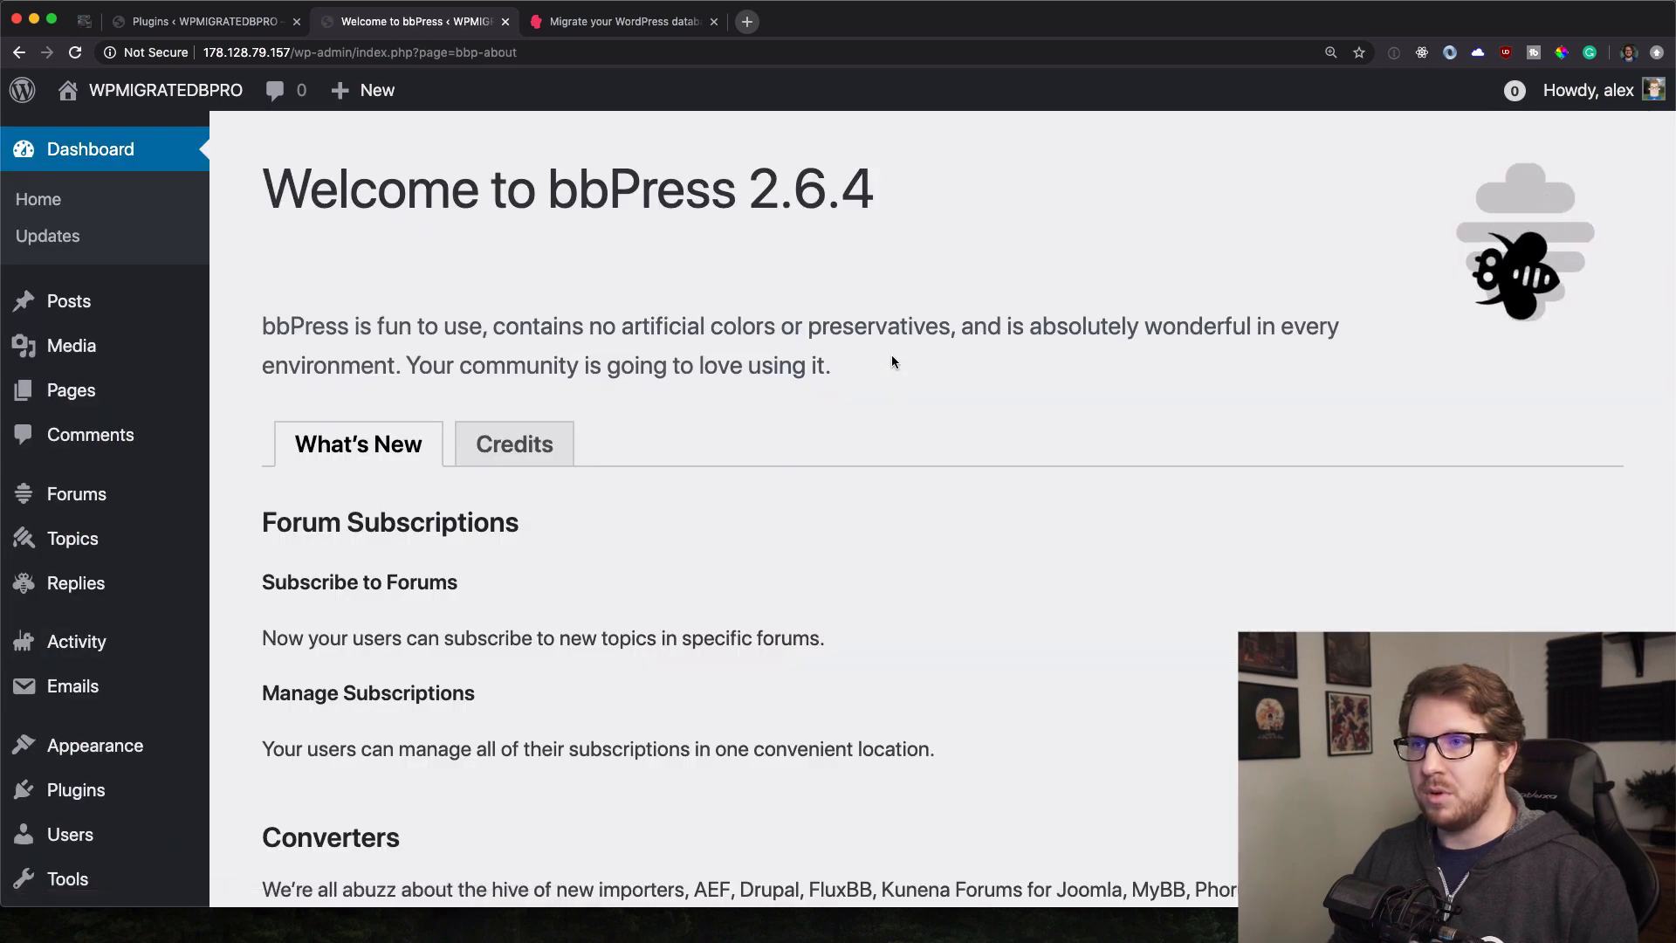
mouse_move(108, 365)
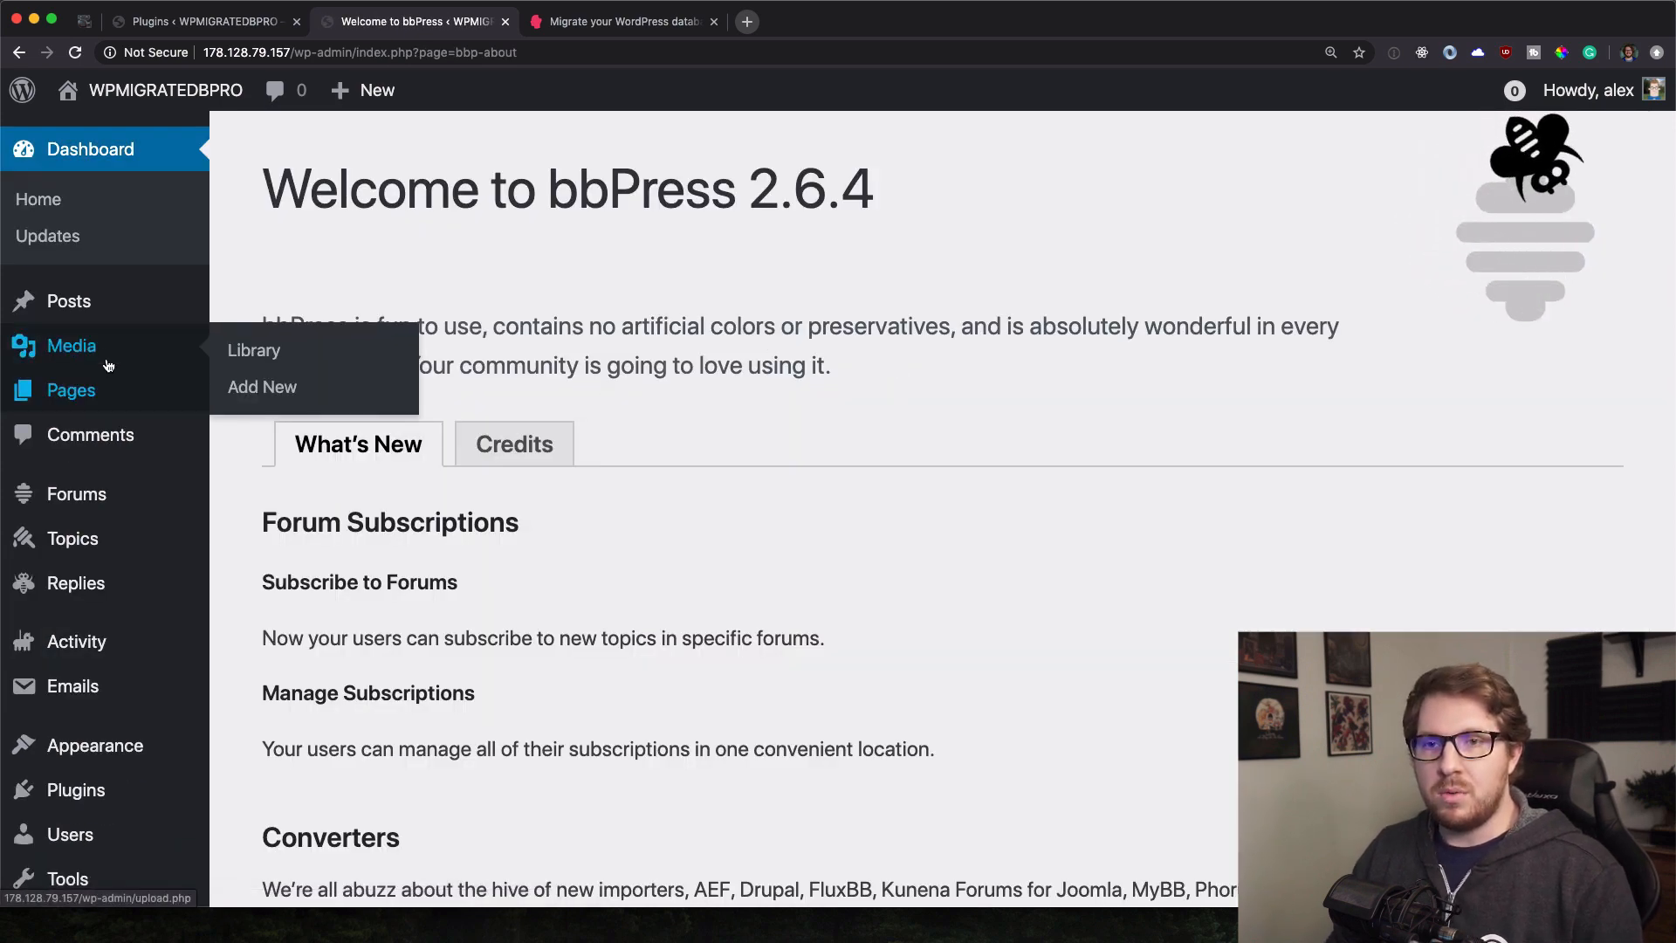
click(255, 387)
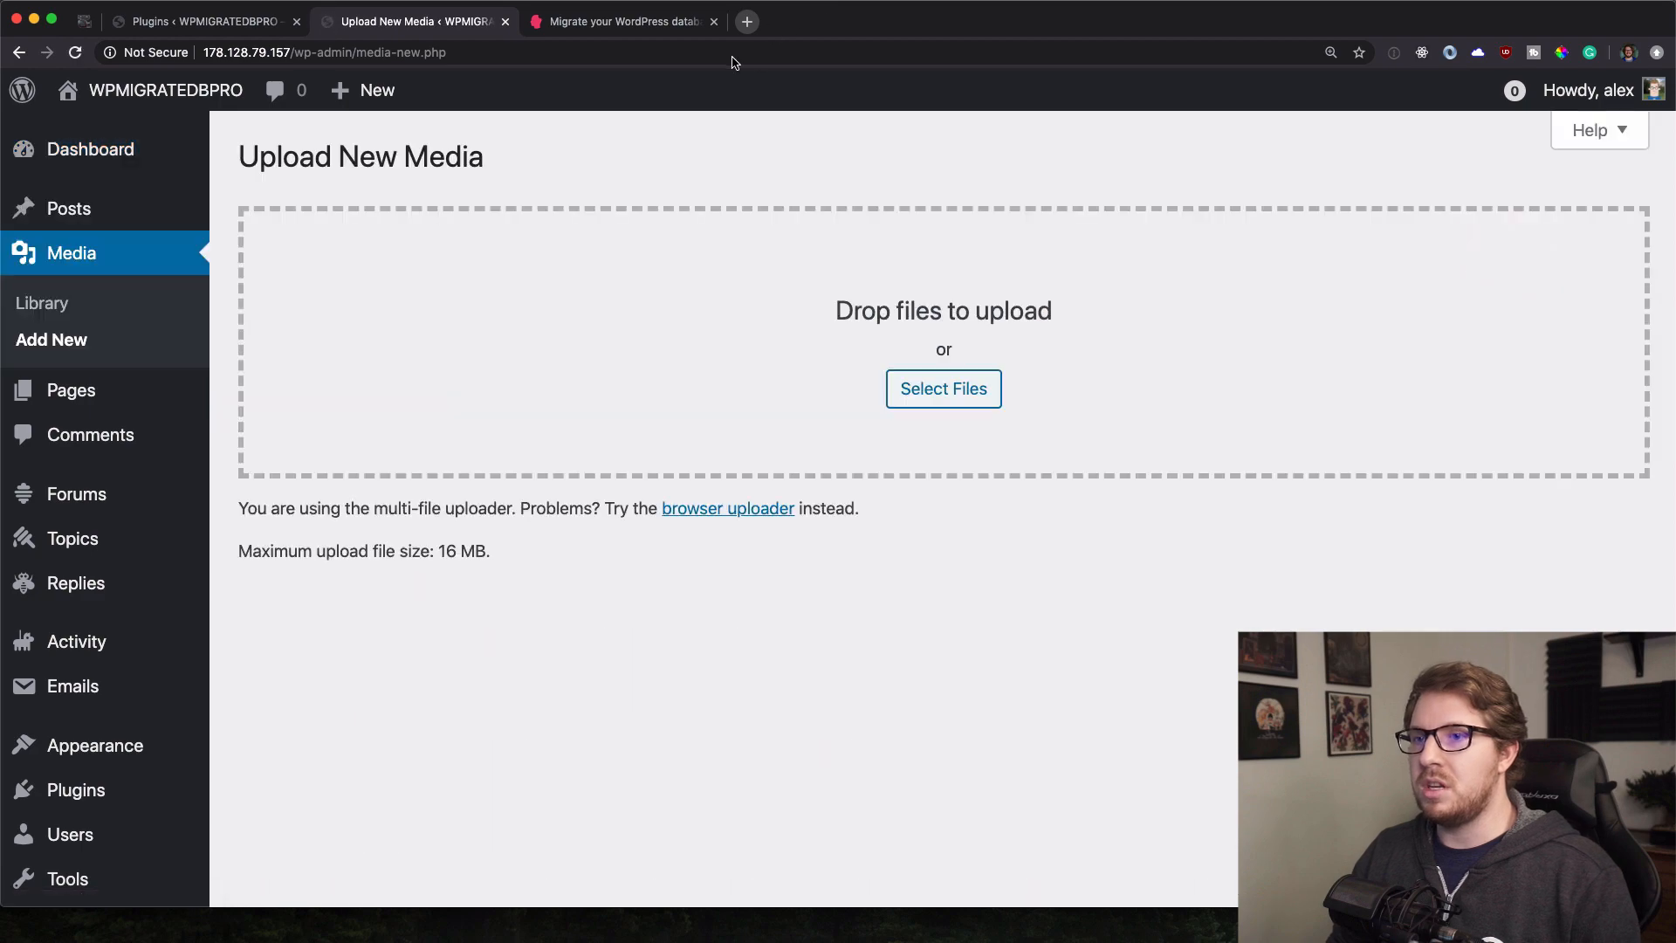
Download the black-and-white snowy mountain photo from Unsplash Wallpapers, then return to Upload New Media.
click(747, 22)
text(uns)
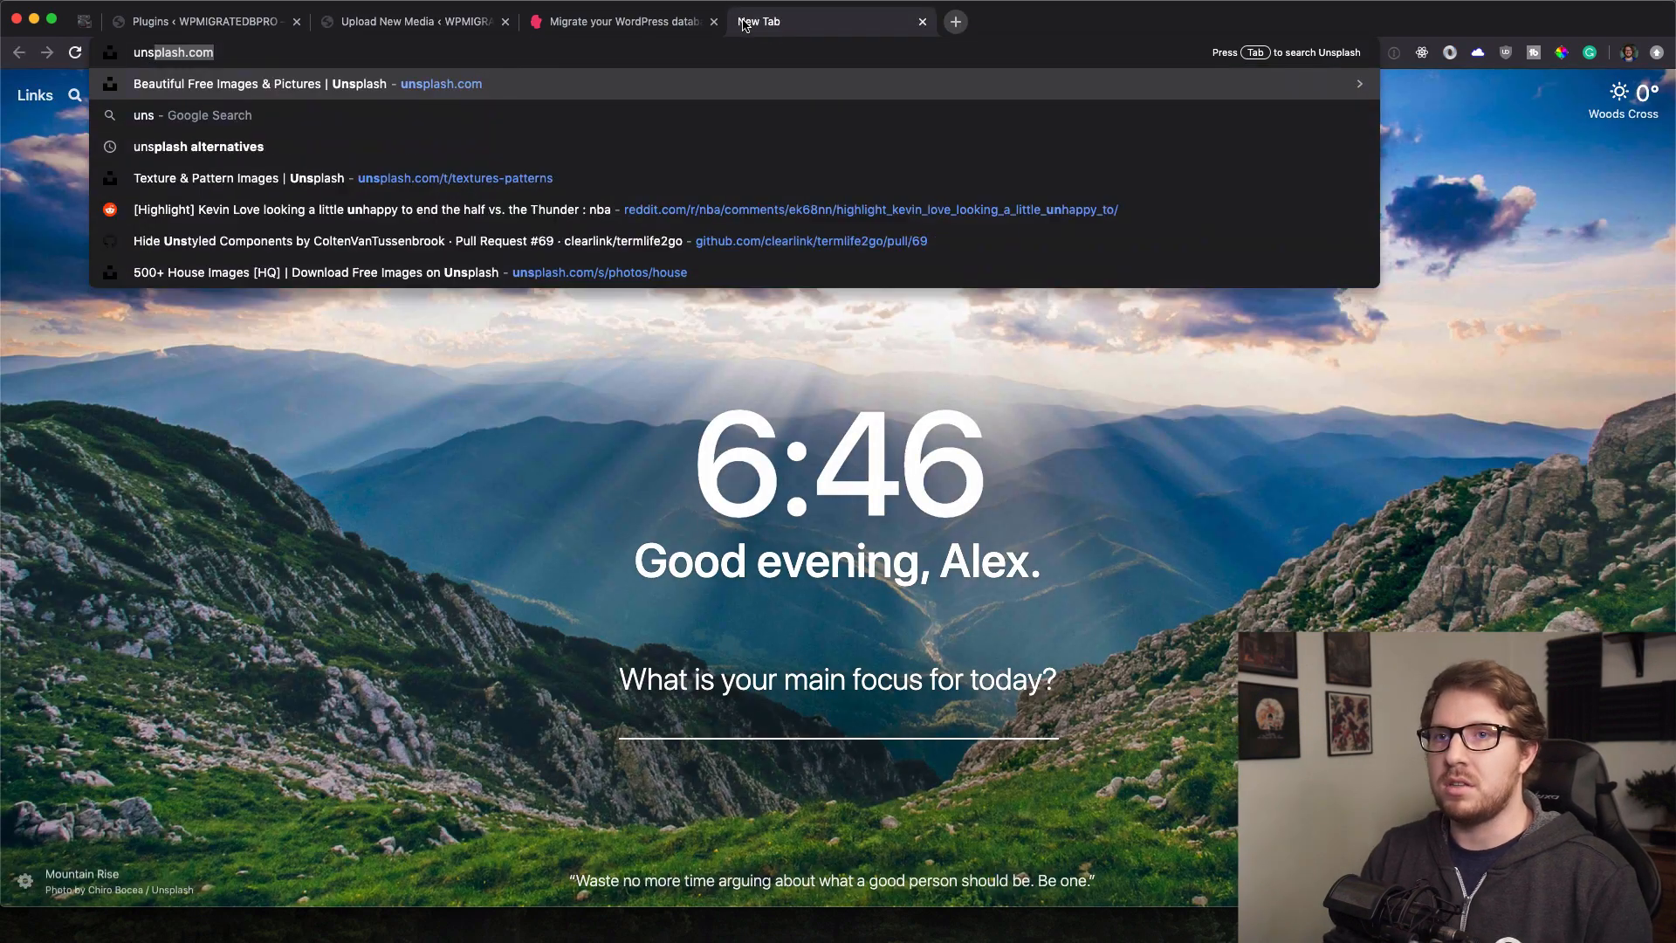
key(Return)
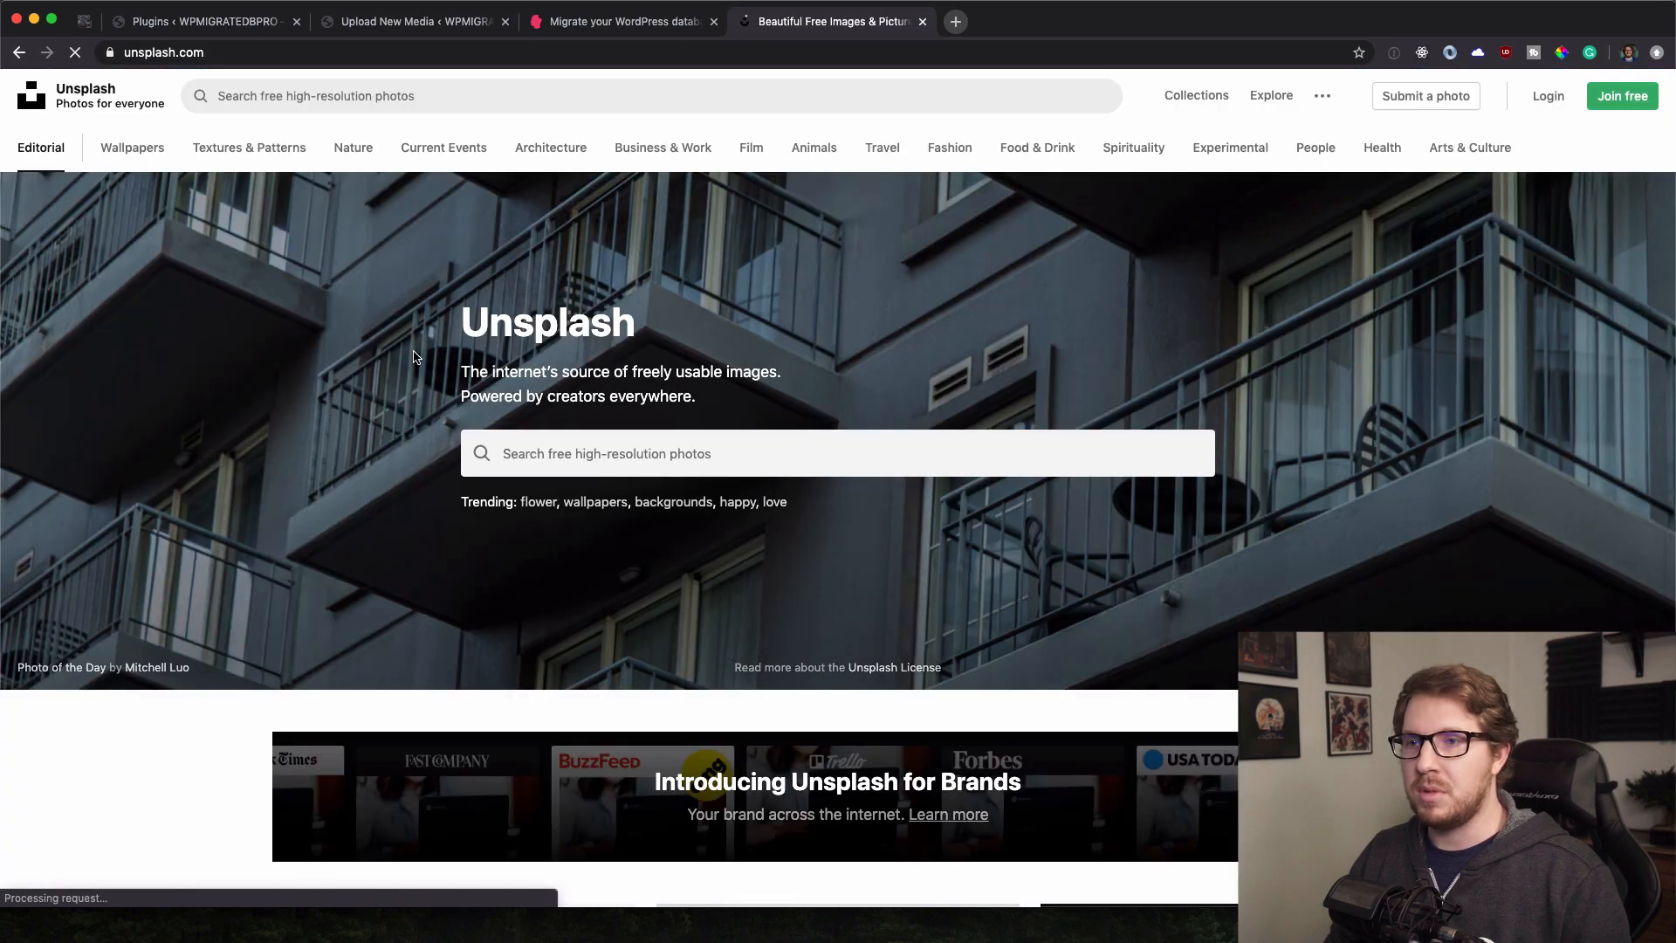
click(146, 151)
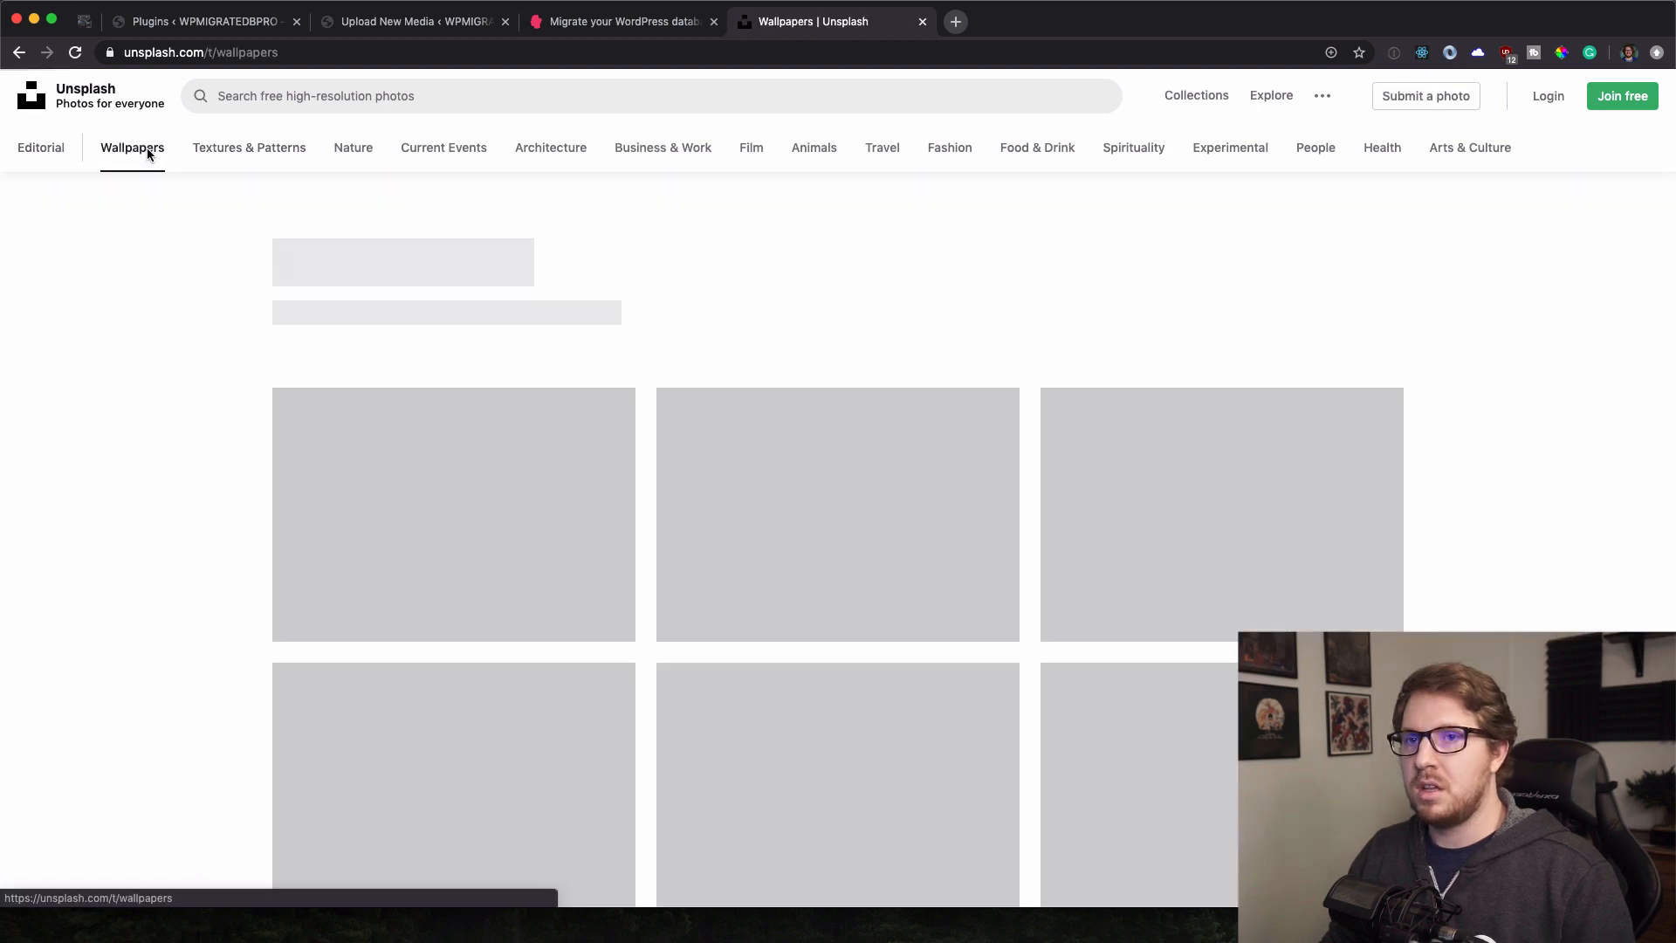
scroll(553, 434, down, 5)
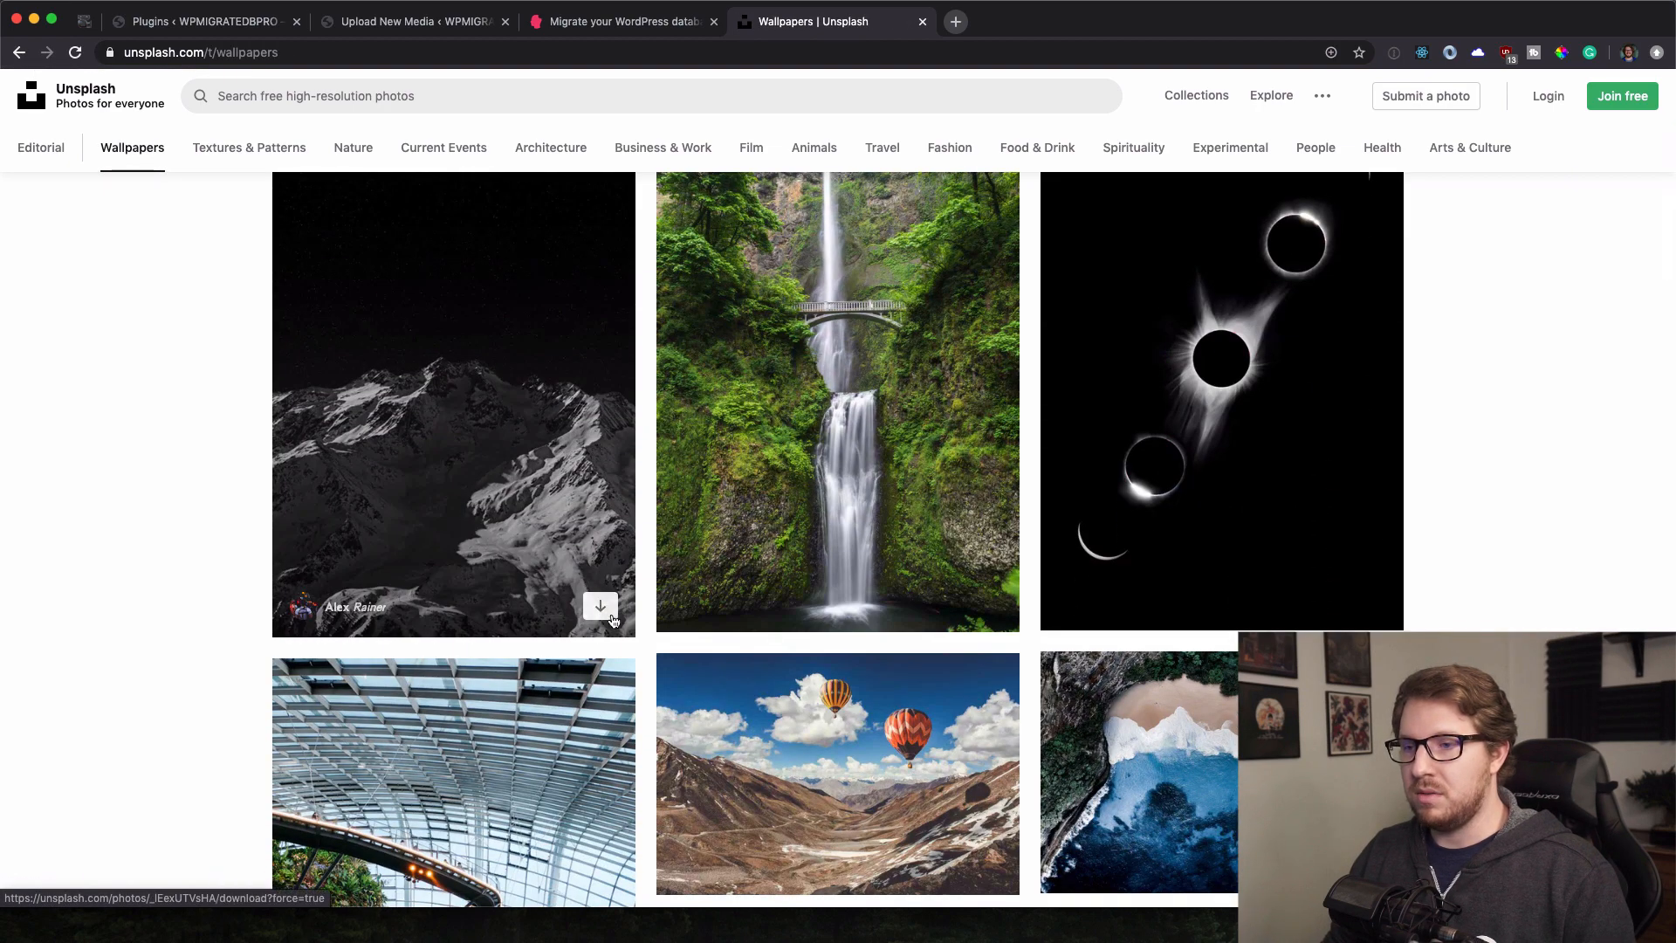
click(612, 617)
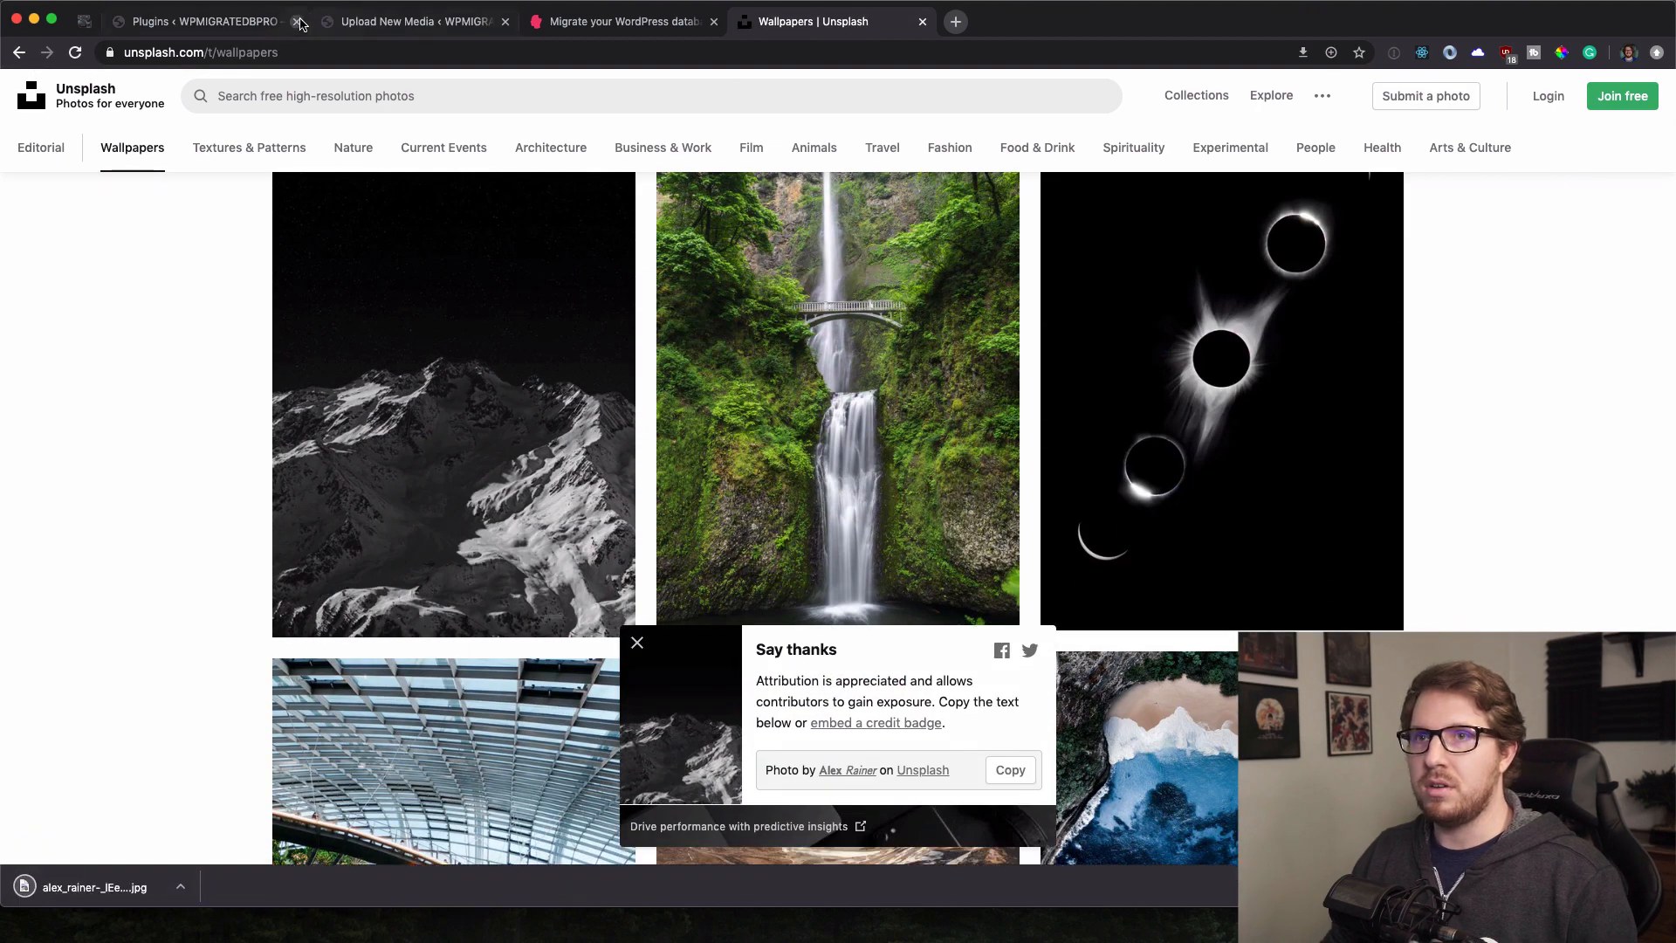
click(301, 24)
click(418, 21)
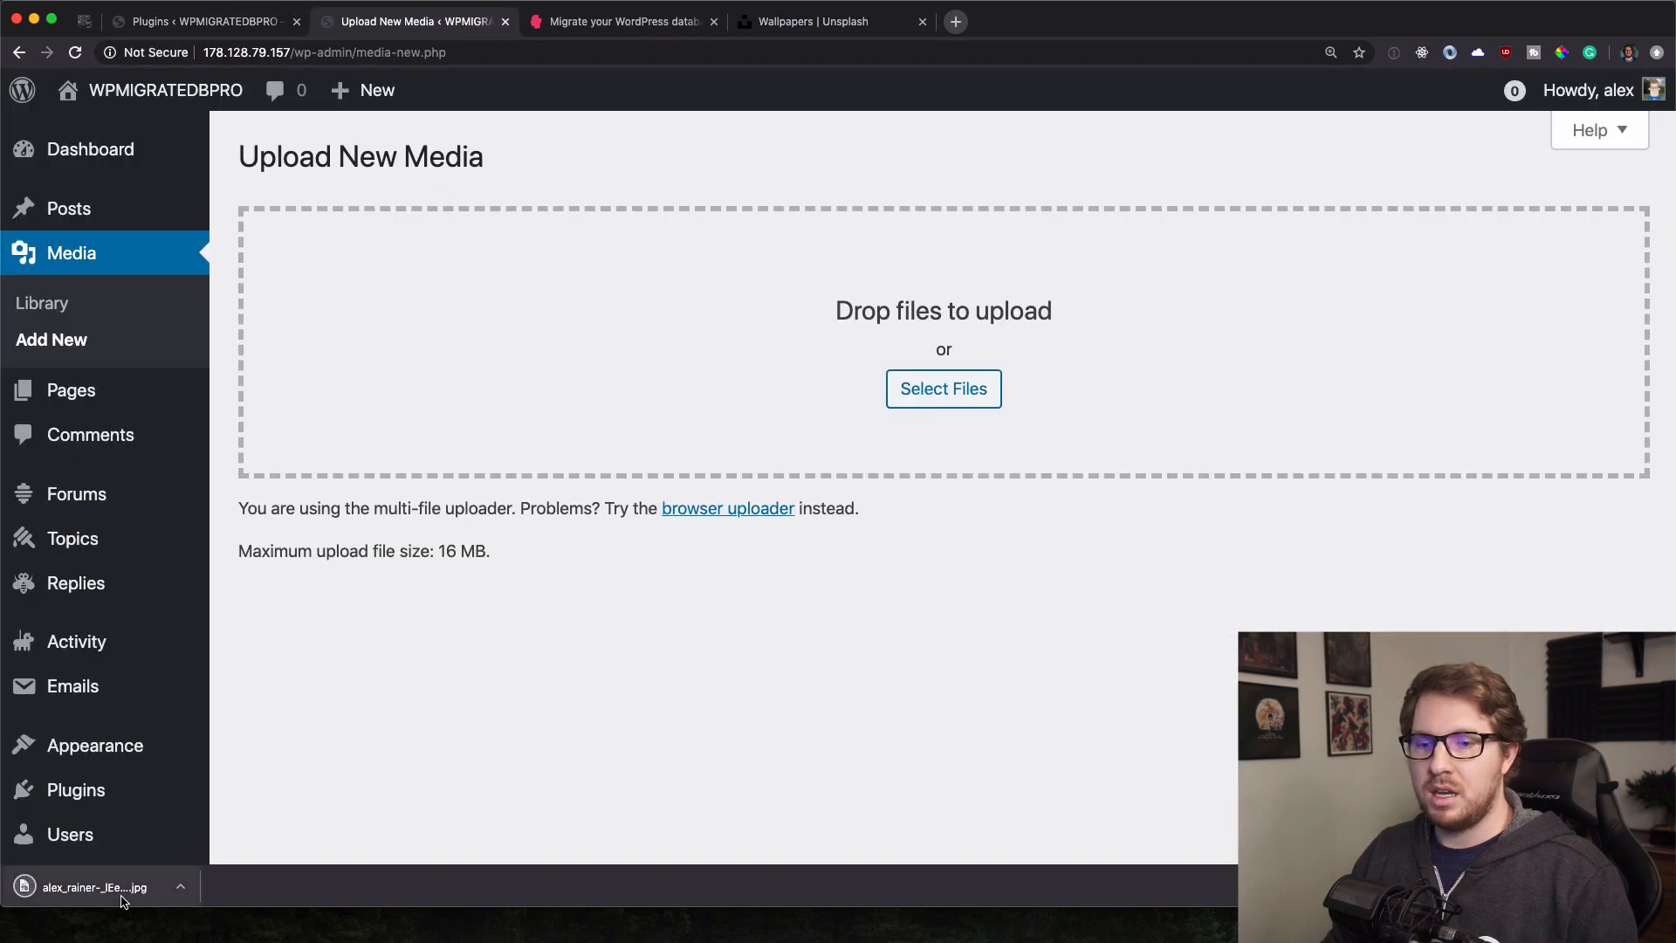
Upload the downloaded mountain JPEG to the remote site's media library.
drag(121, 897, 644, 367)
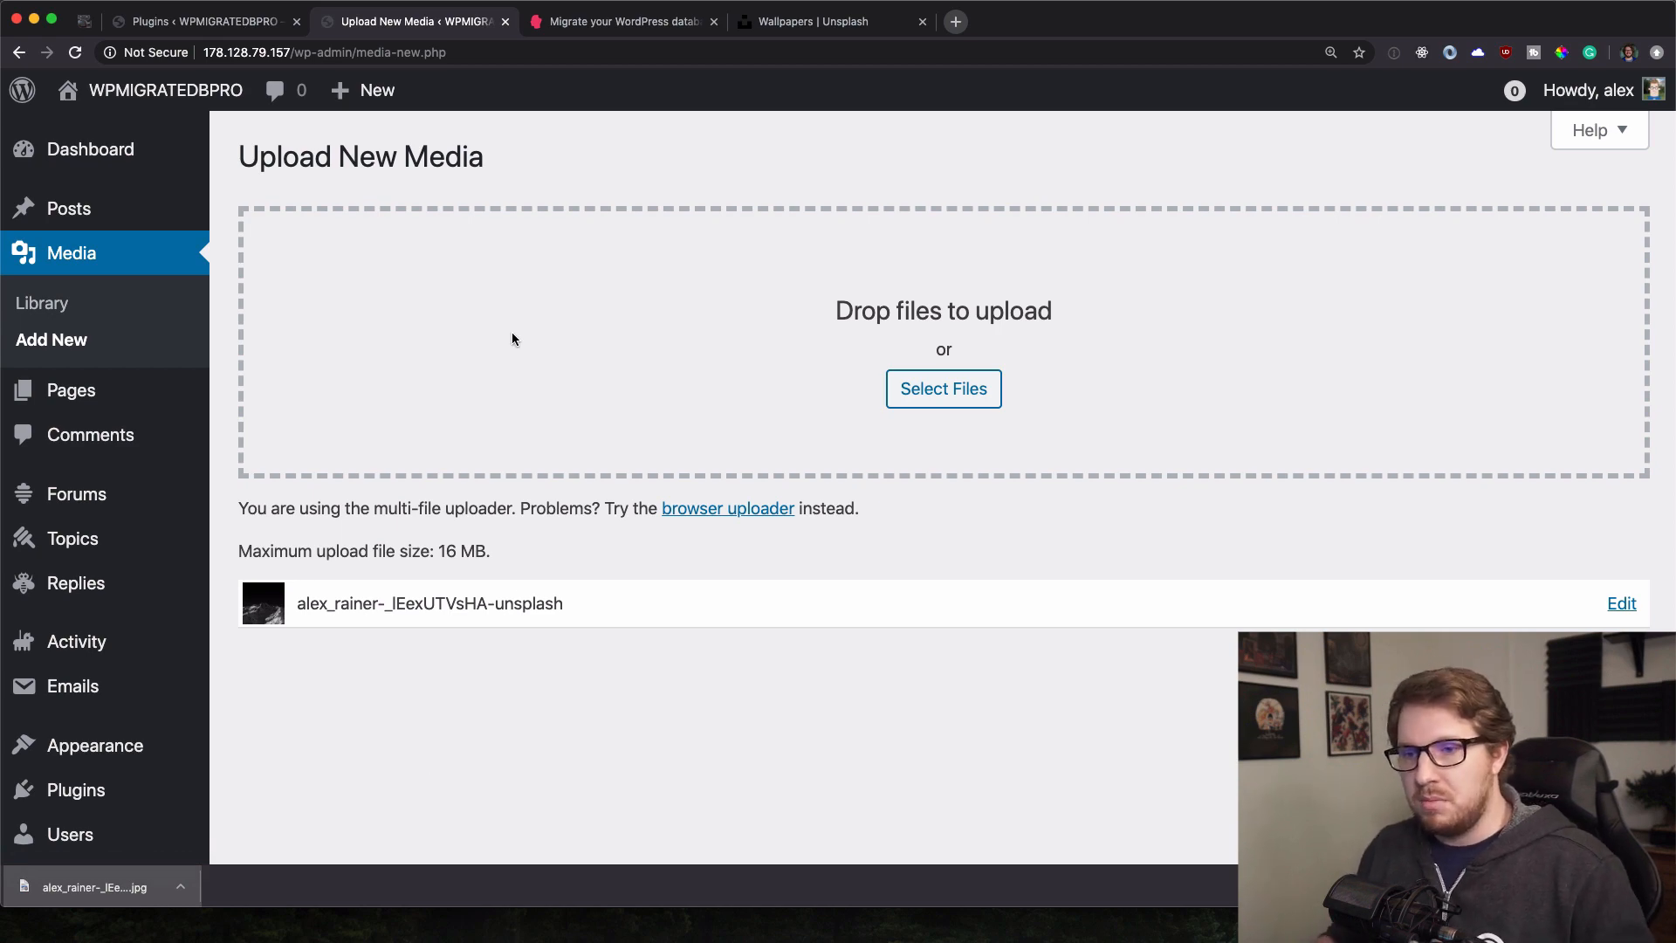
mouse_move(108, 212)
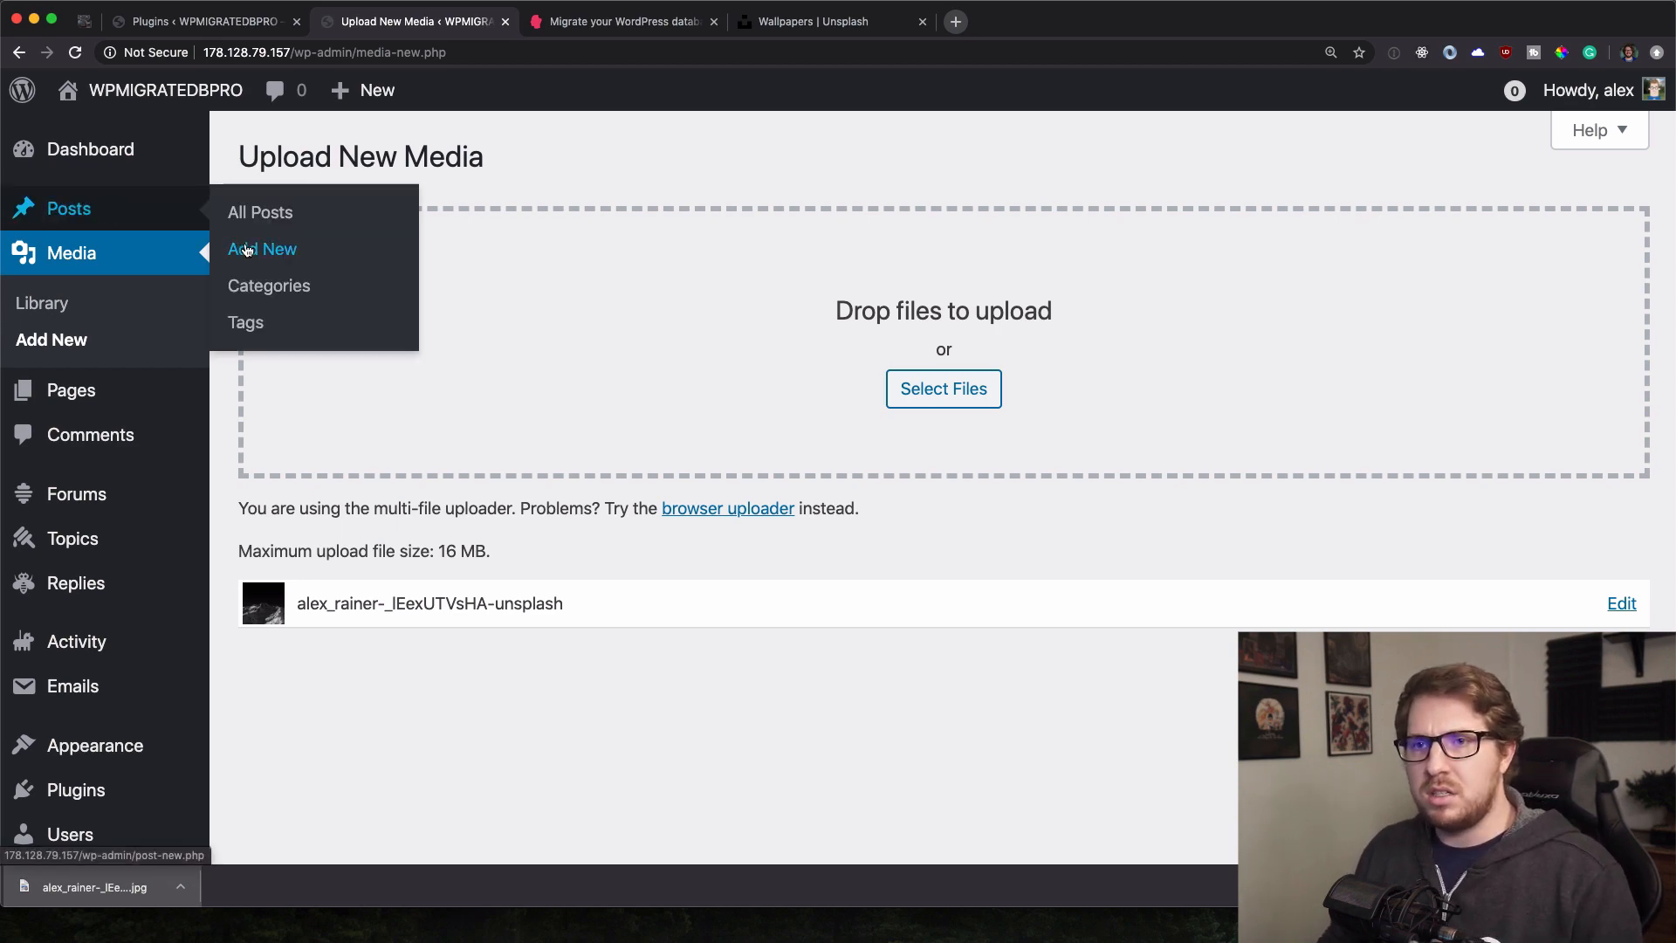
click(247, 250)
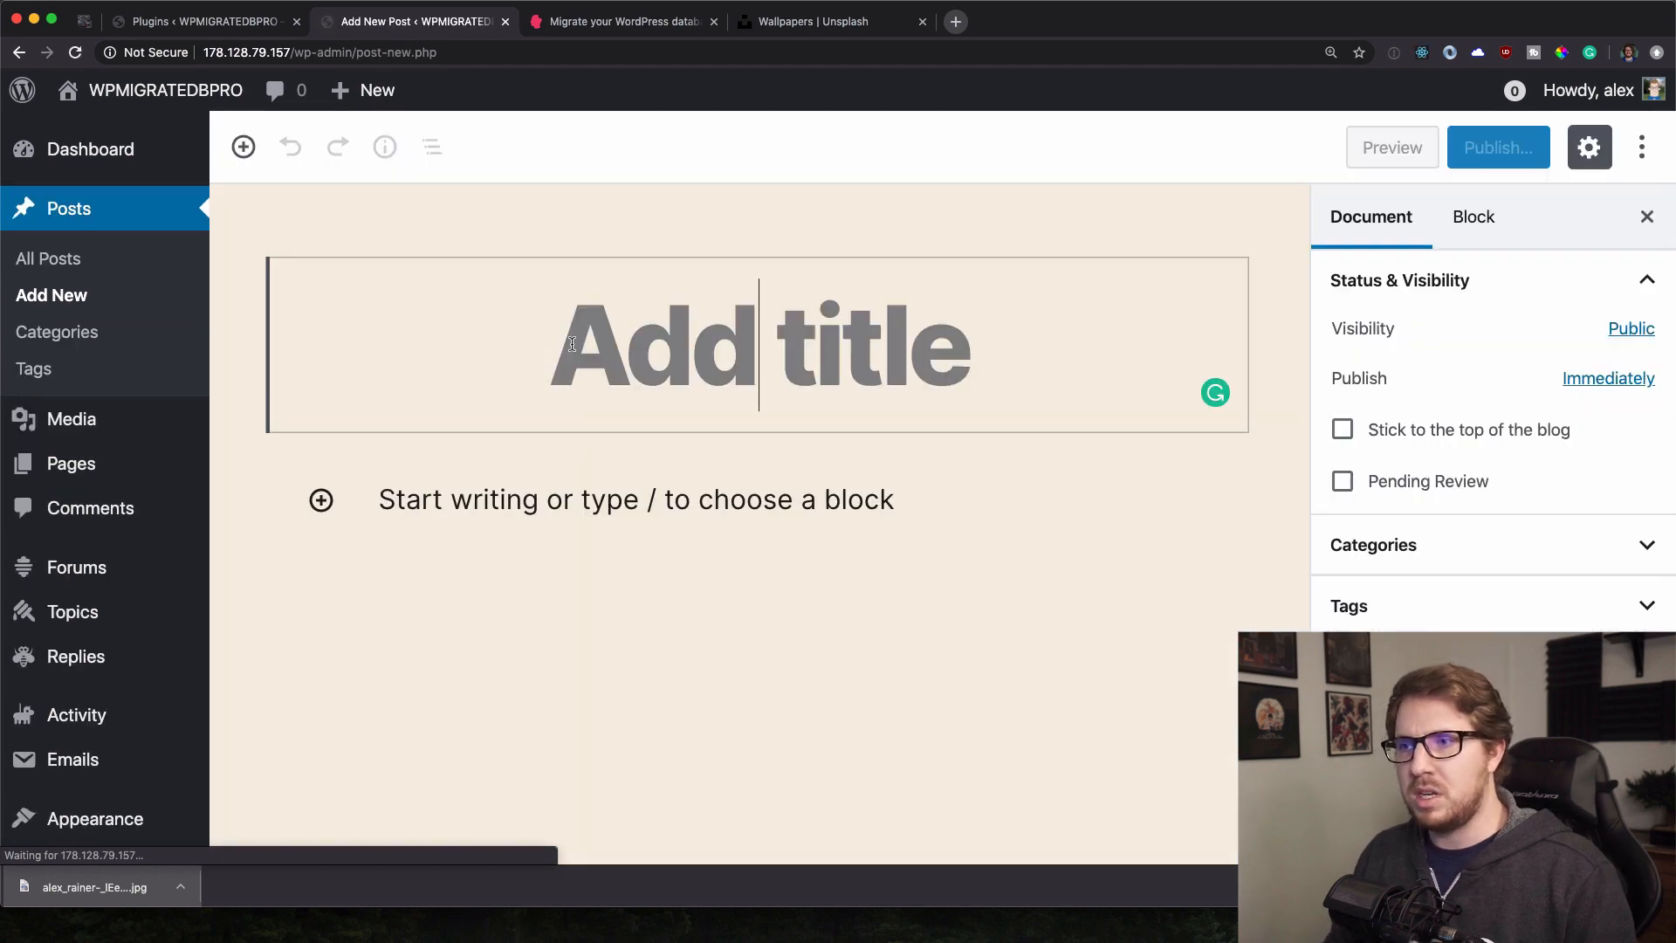
Publish a new post titled 'Test Post 3' on the remote site.
text(Test Post 3)
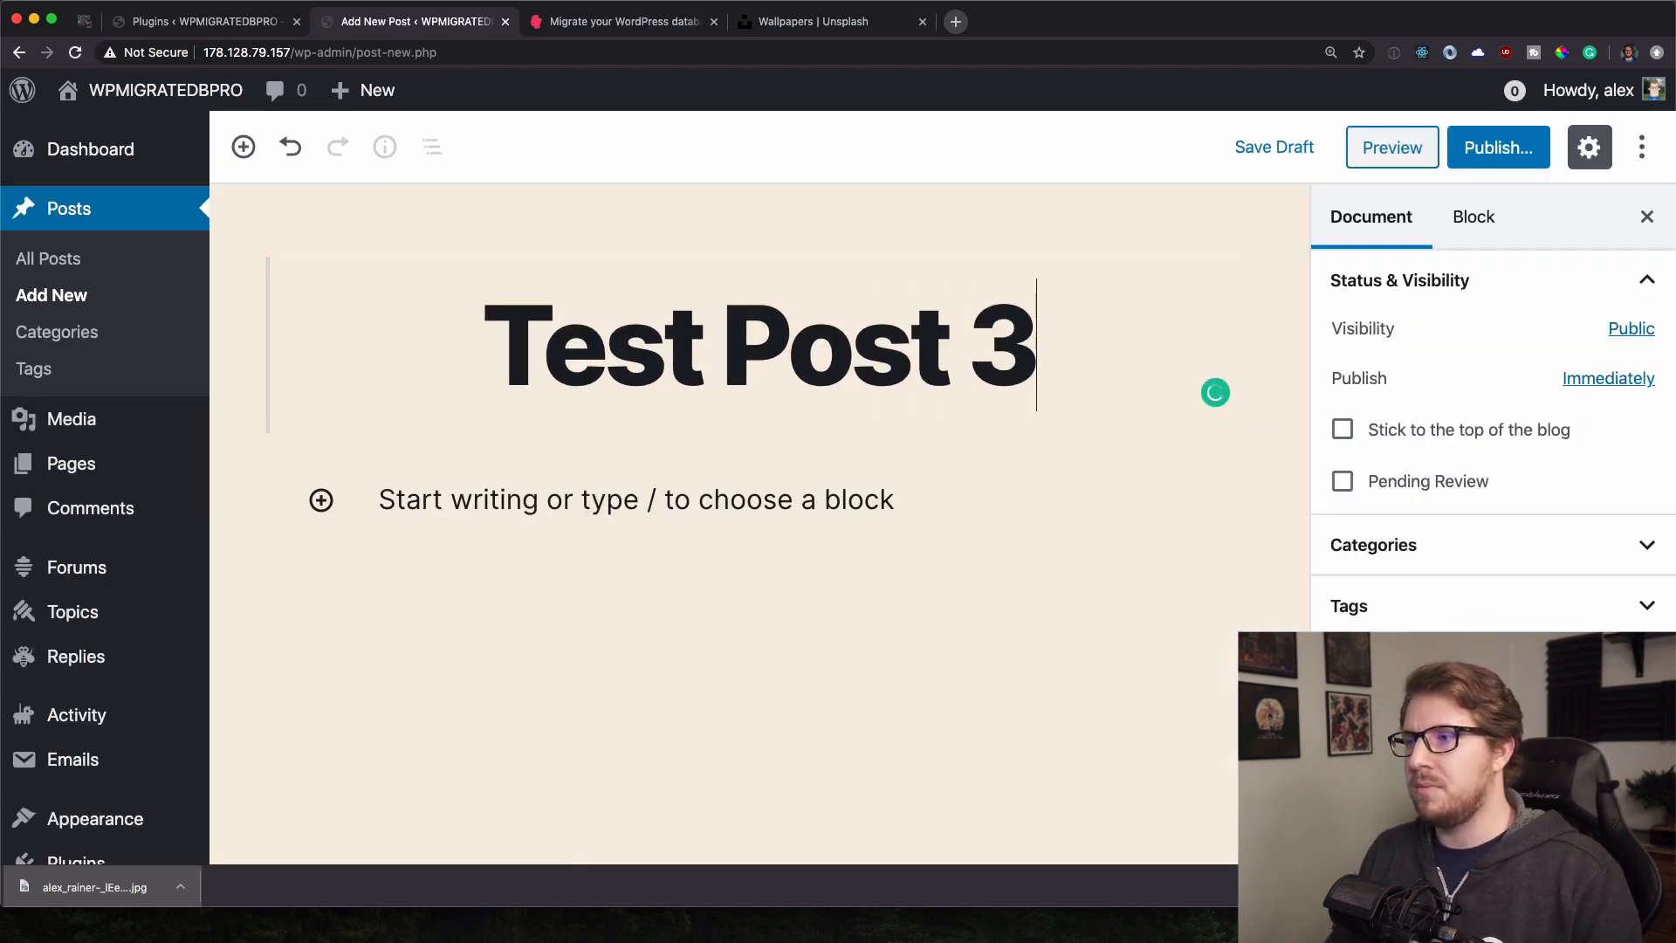
click(1551, 144)
click(1540, 146)
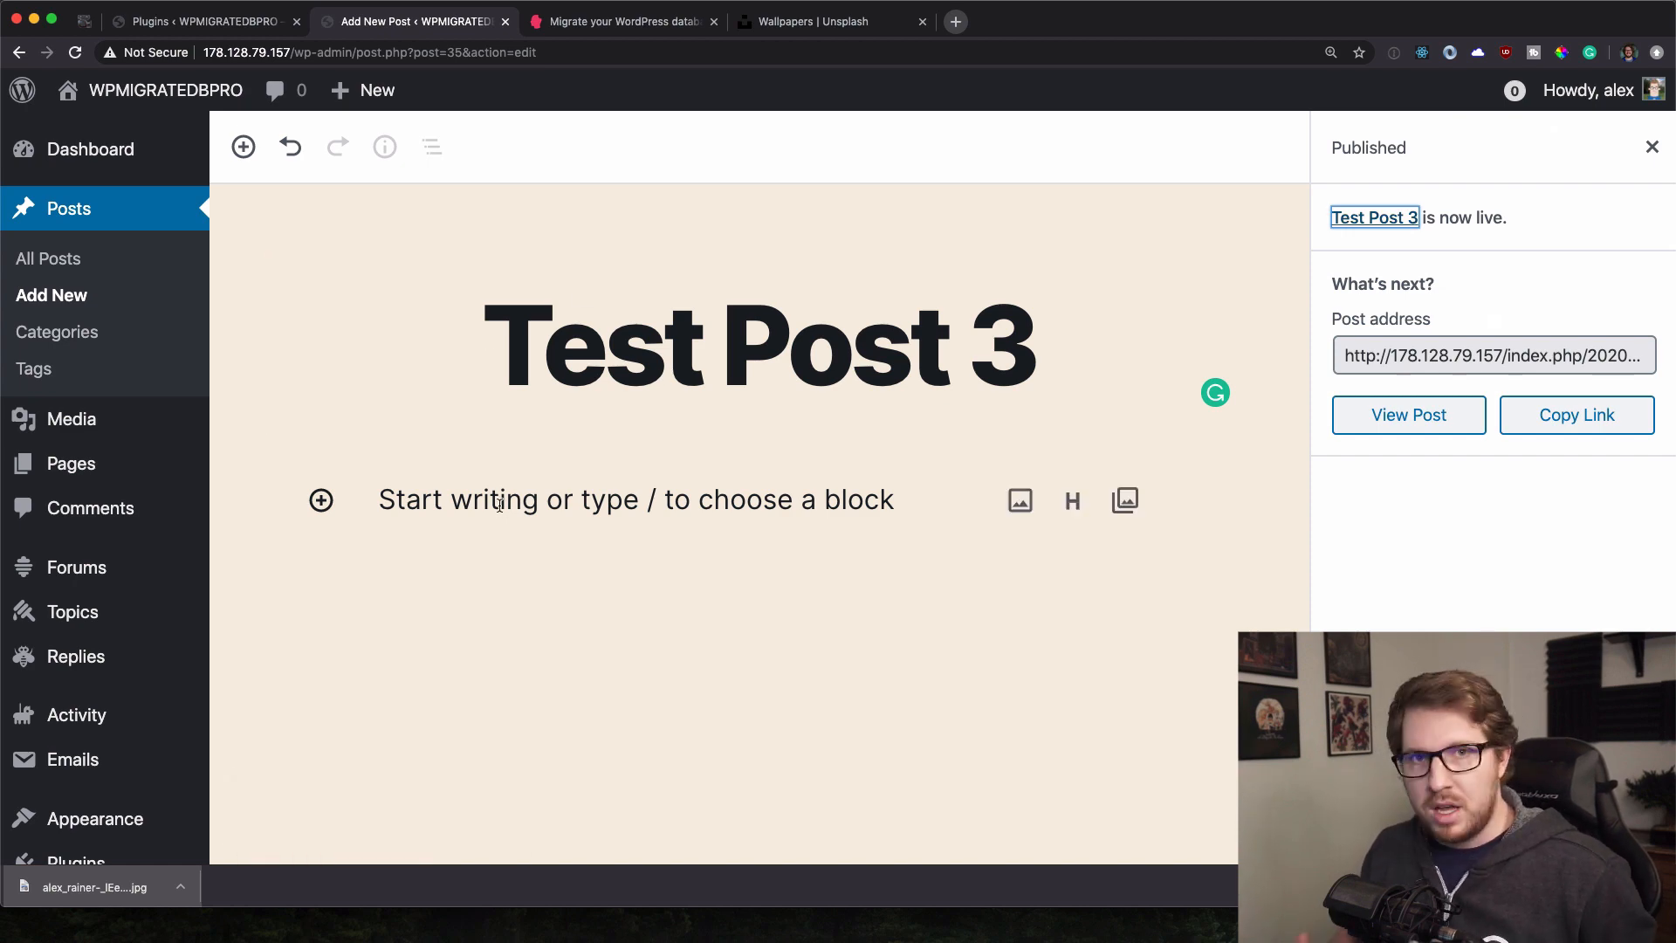
click(1062, 646)
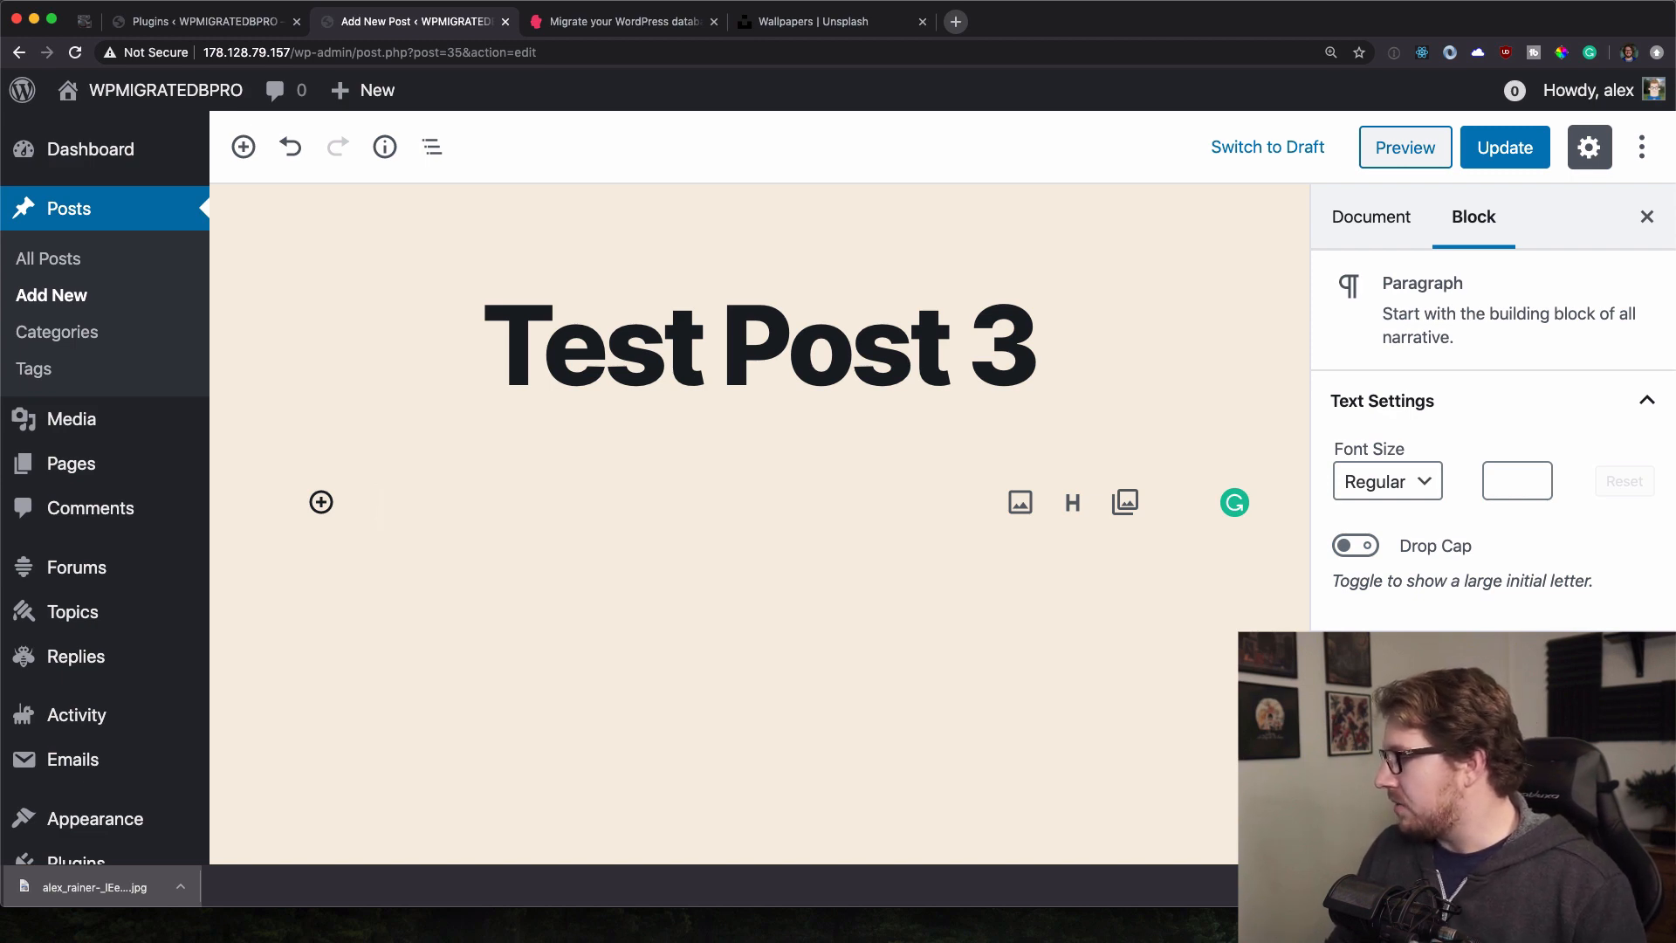
key(super+Tab)
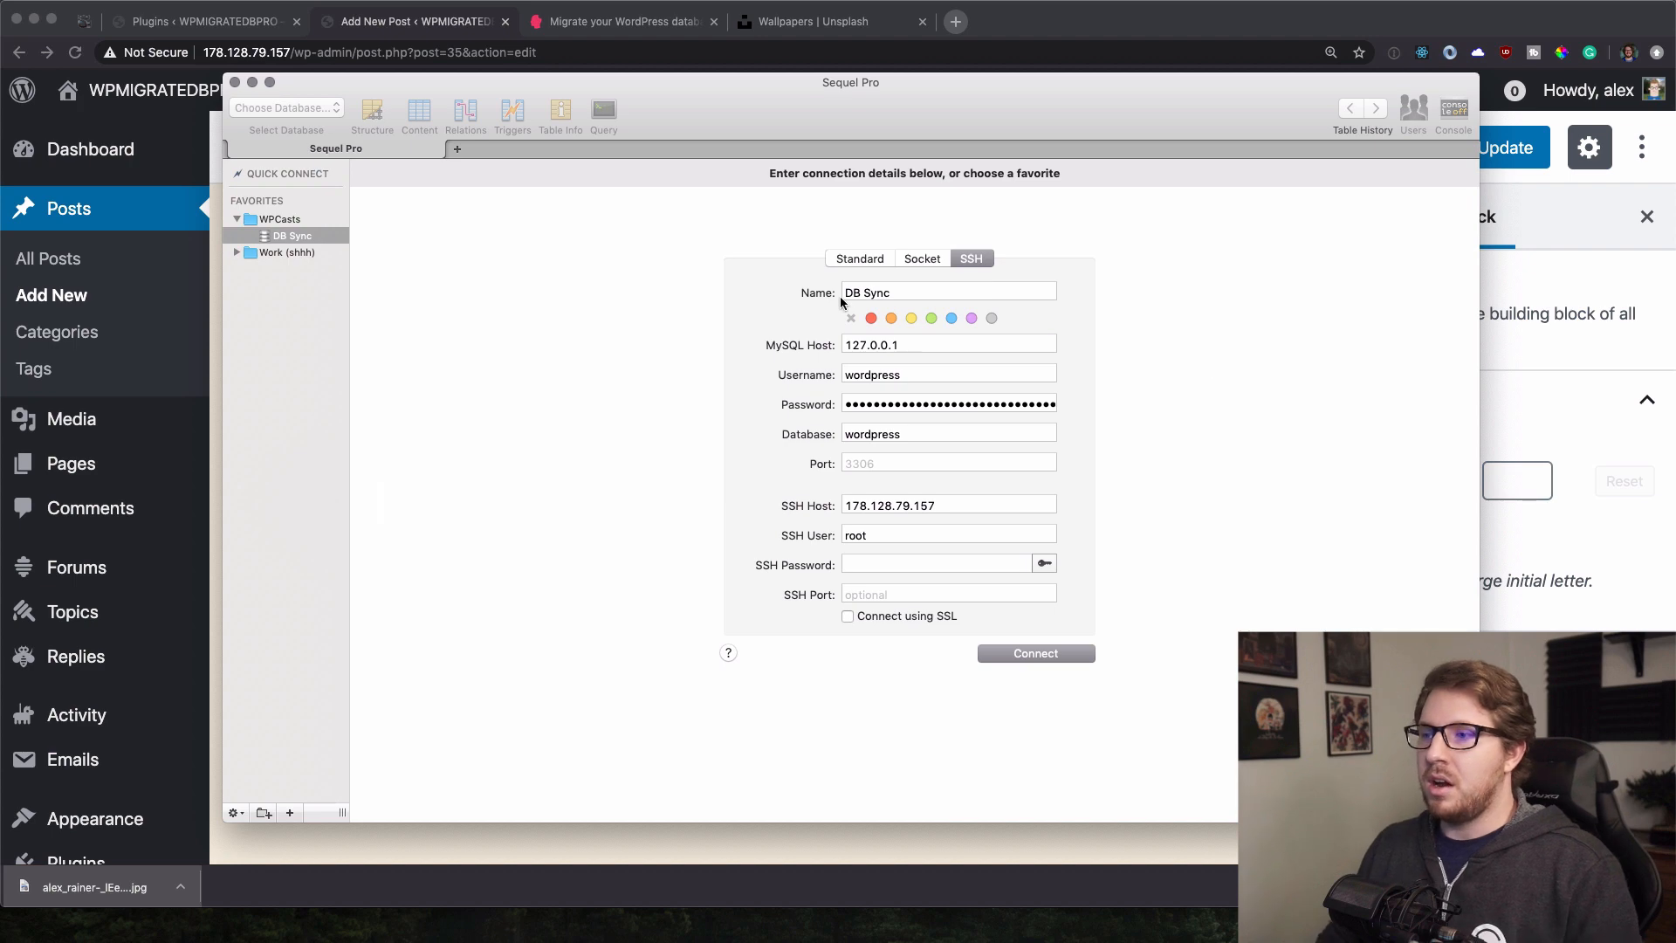
Screenshot the DB Sync connection details and connect to it over SSH.
key(super+shift+4)
drag(689, 234, 1159, 697)
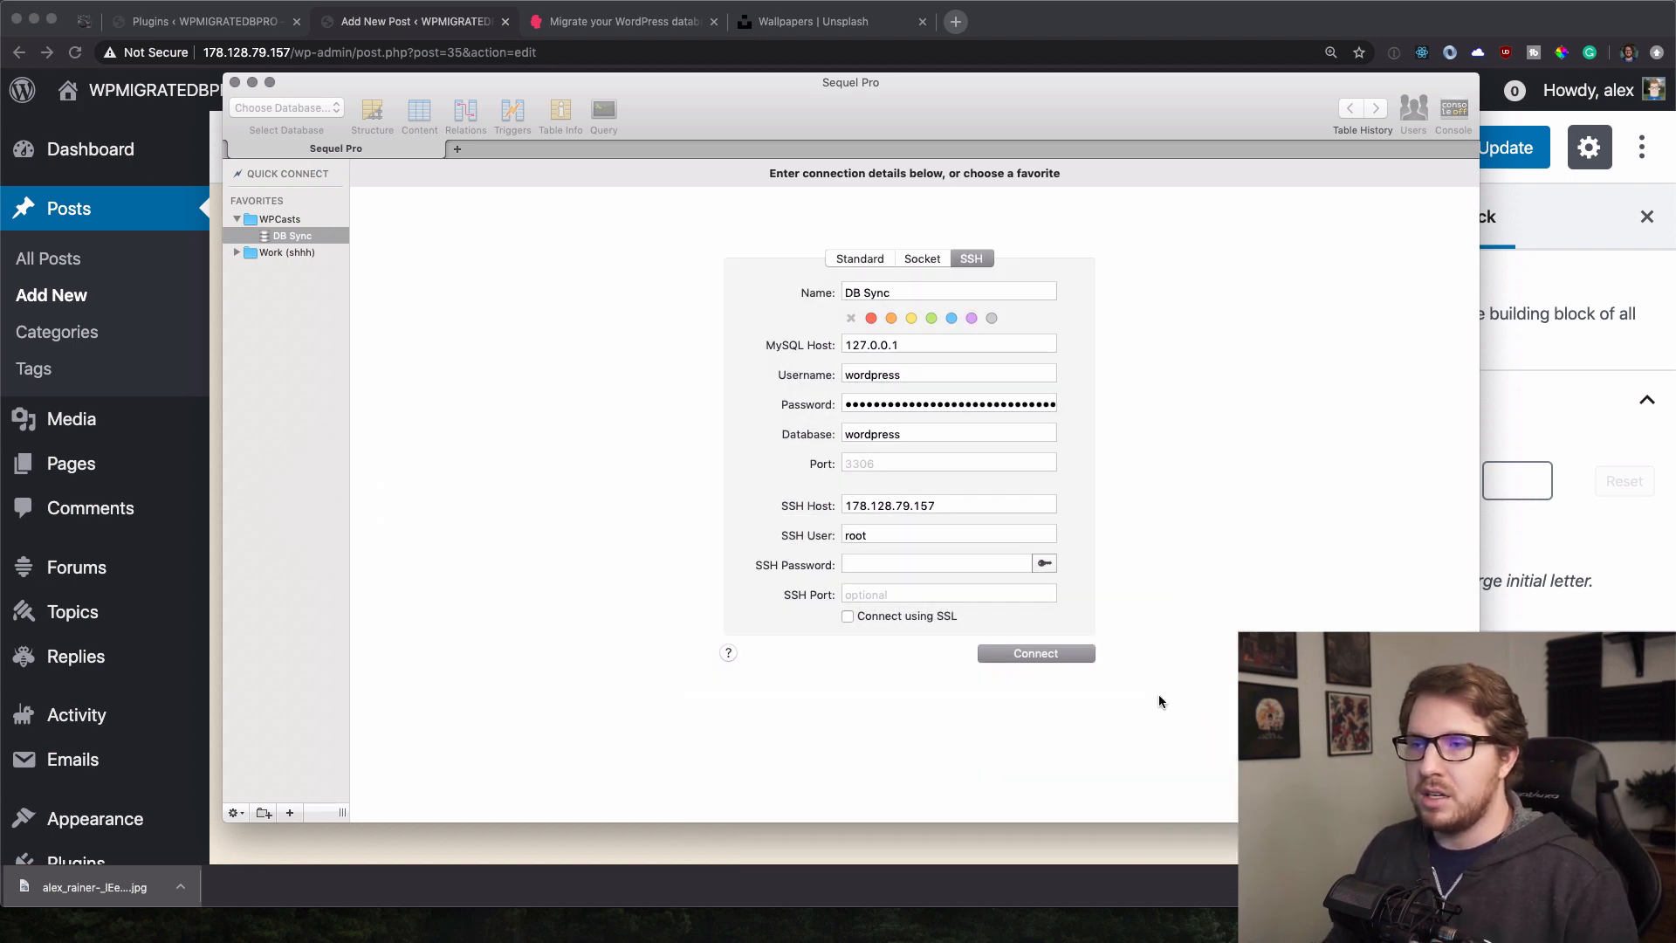
click(1008, 653)
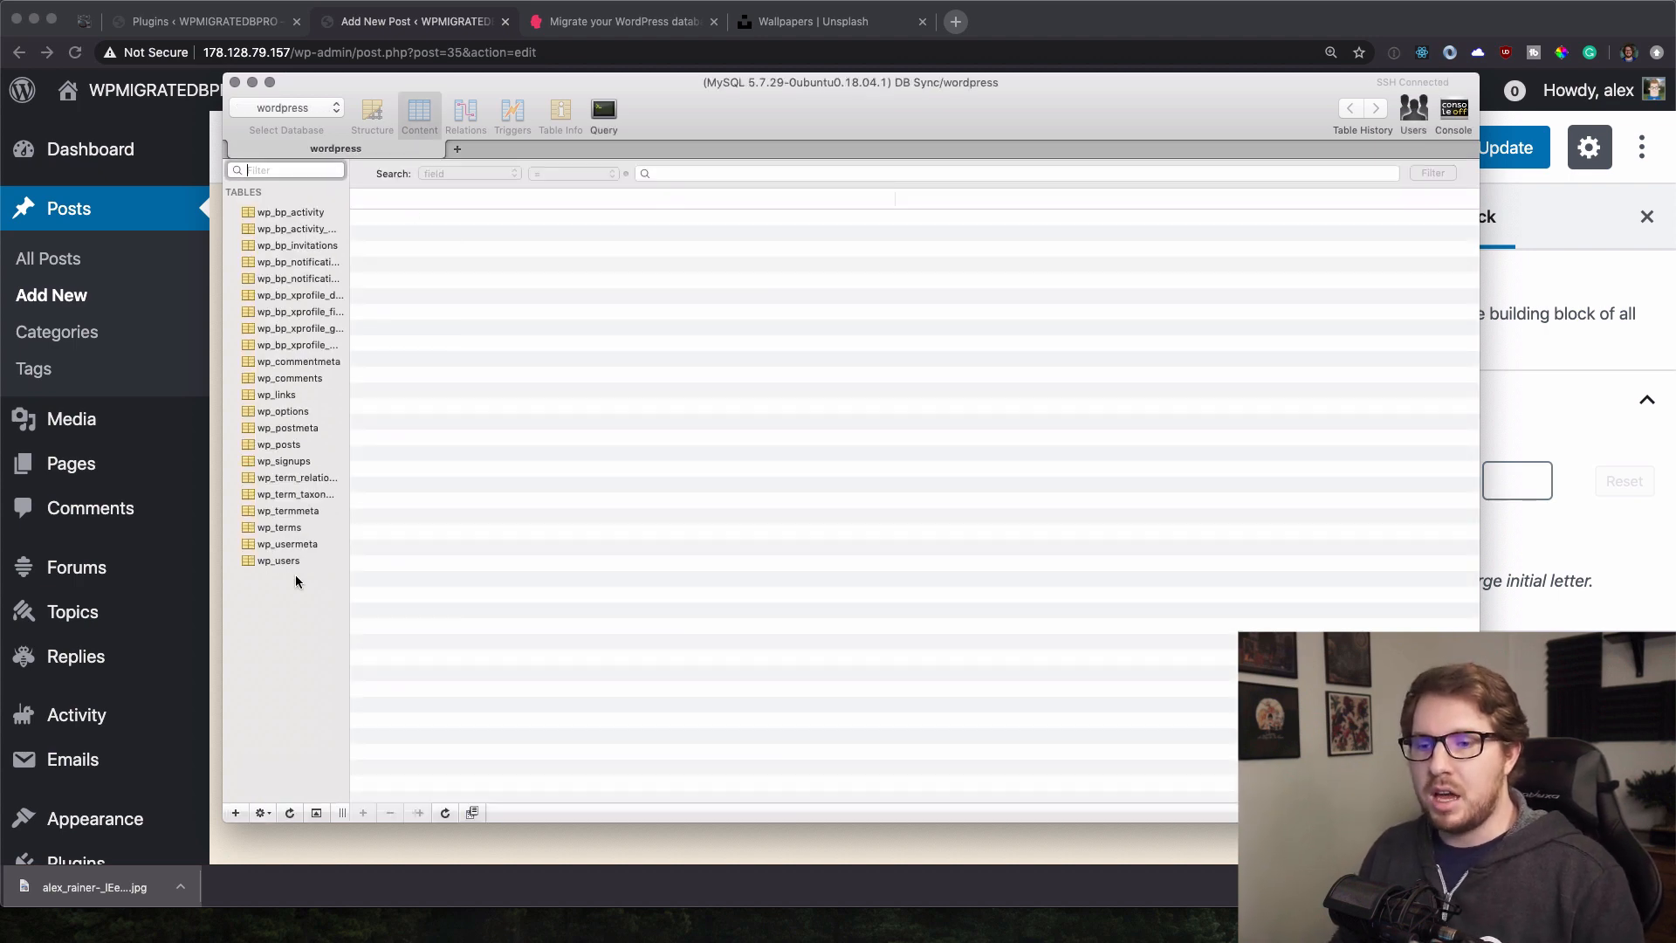
Export all wordpress tables as an SQL dump to the Desktop.
click(138, 10)
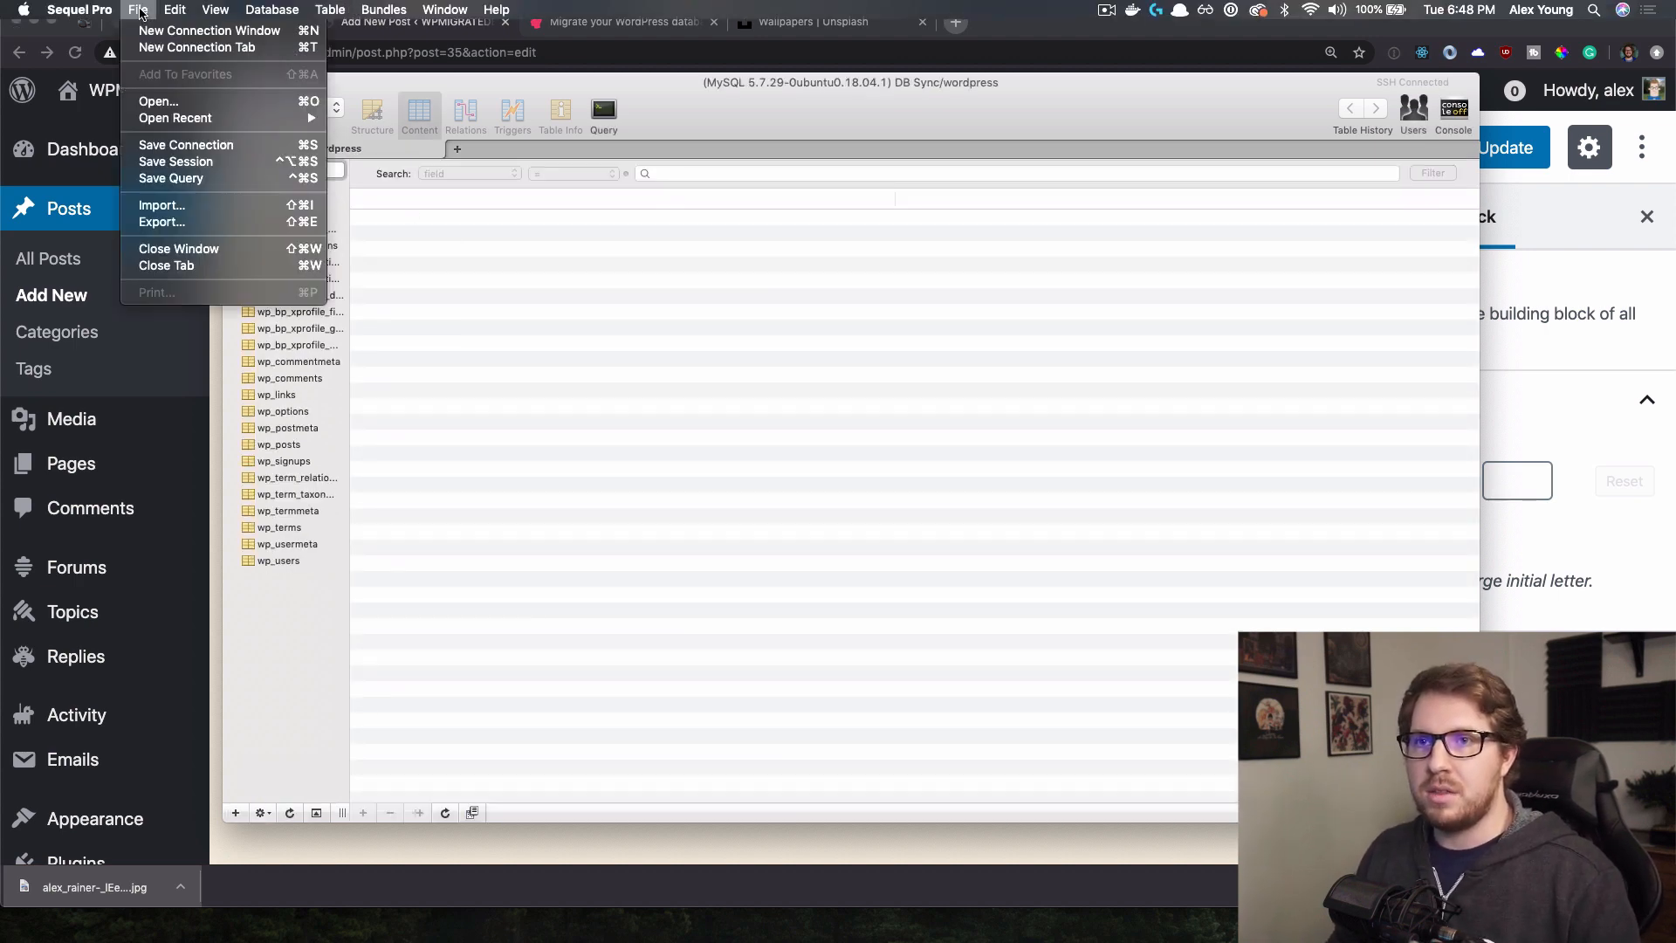
click(210, 220)
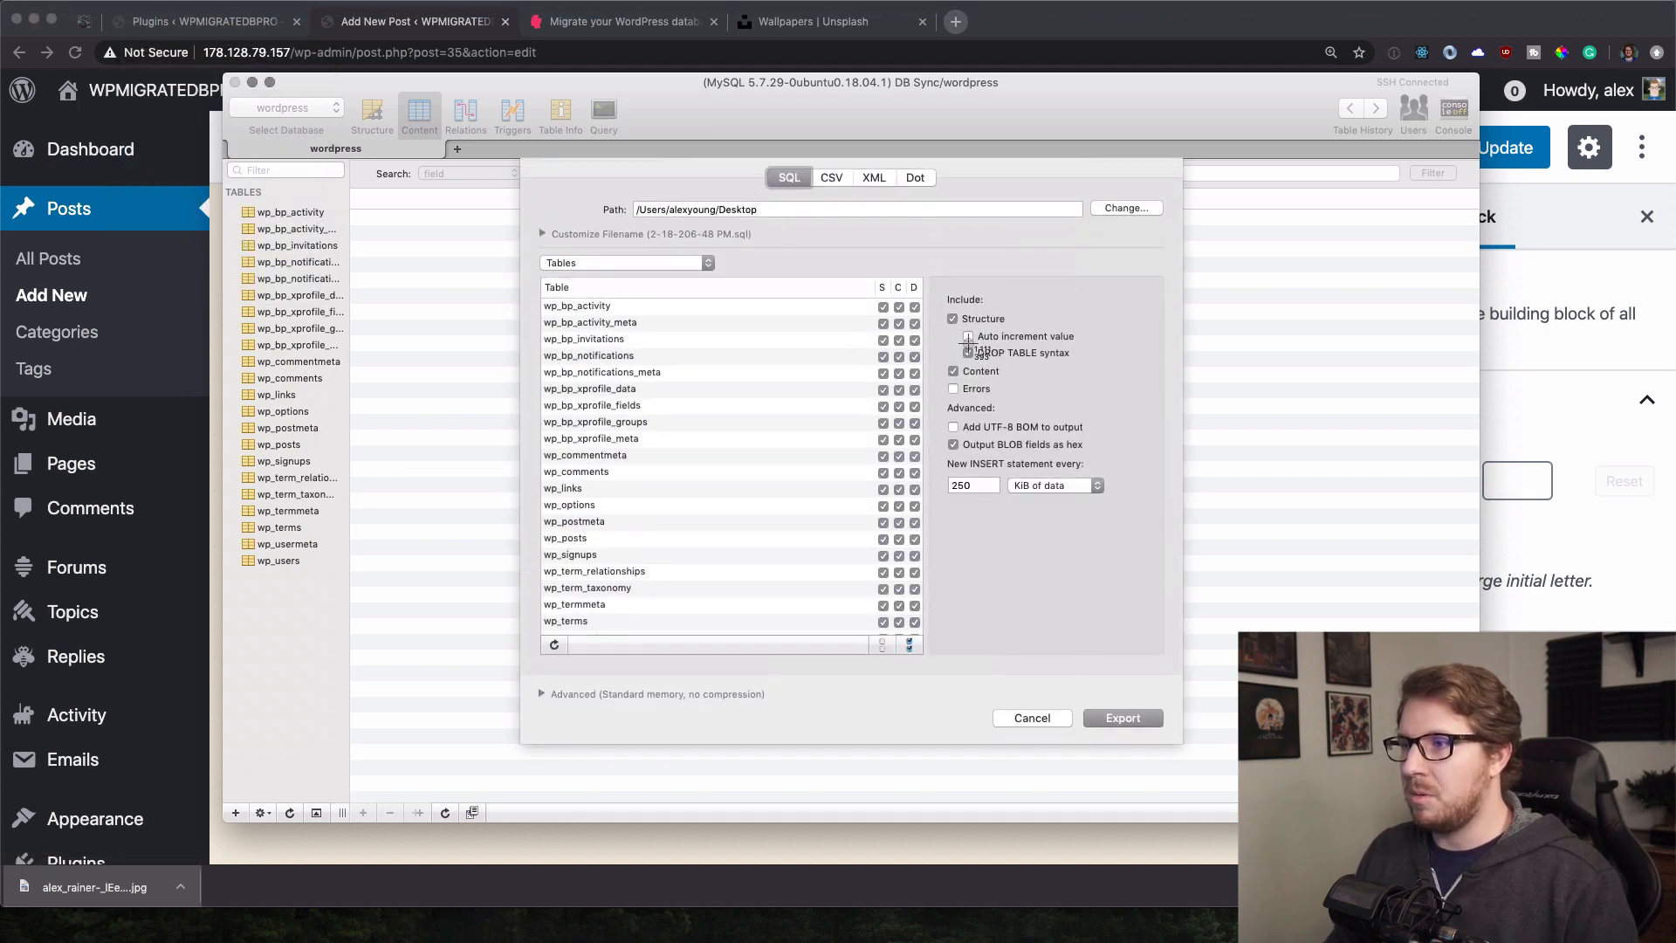
drag(950, 345, 1099, 362)
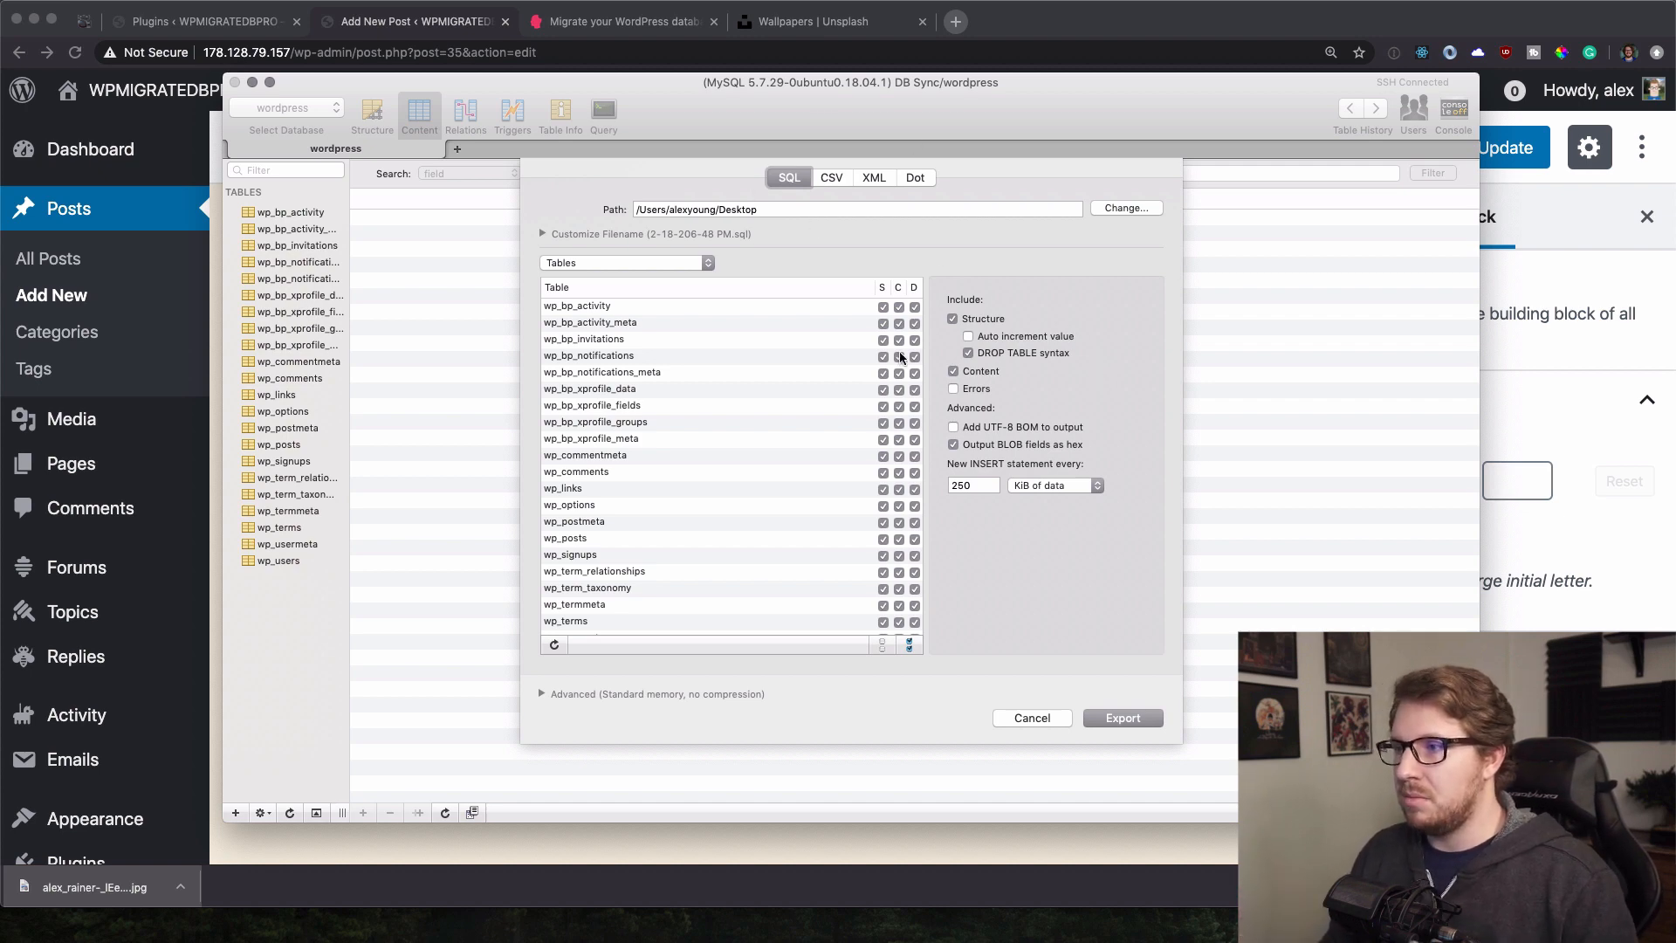
click(1113, 716)
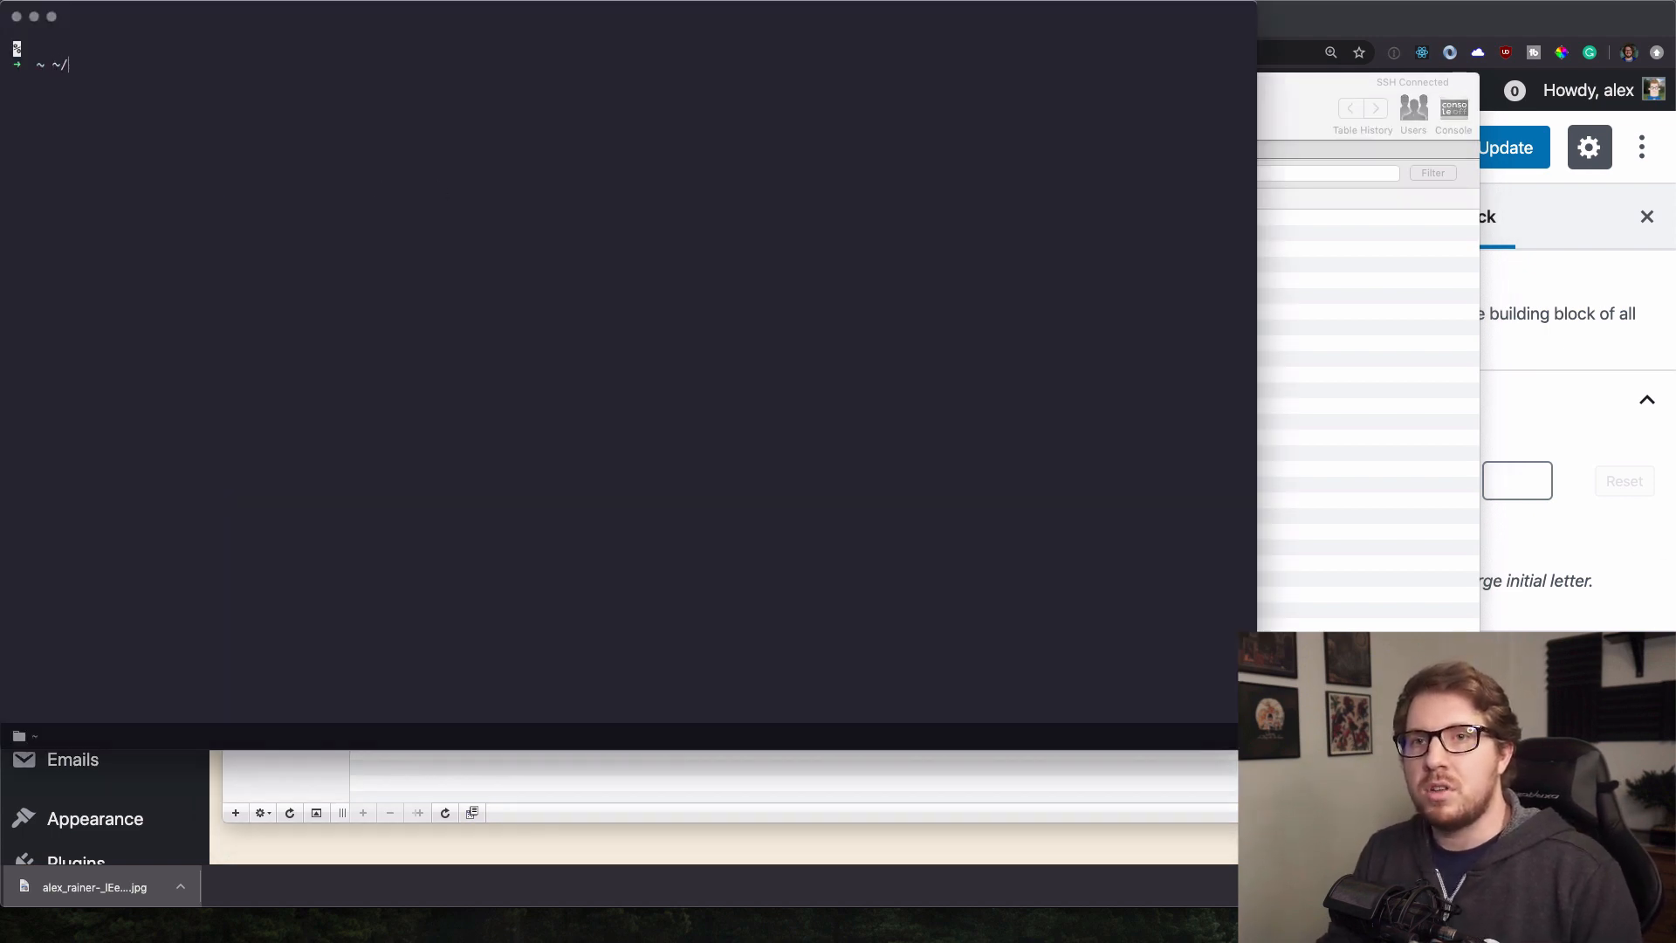
Change to the Desktop, list files with ll, and tab-complete 'code 2-18' for the SQL dump.
text(Desktop)
key(Return)
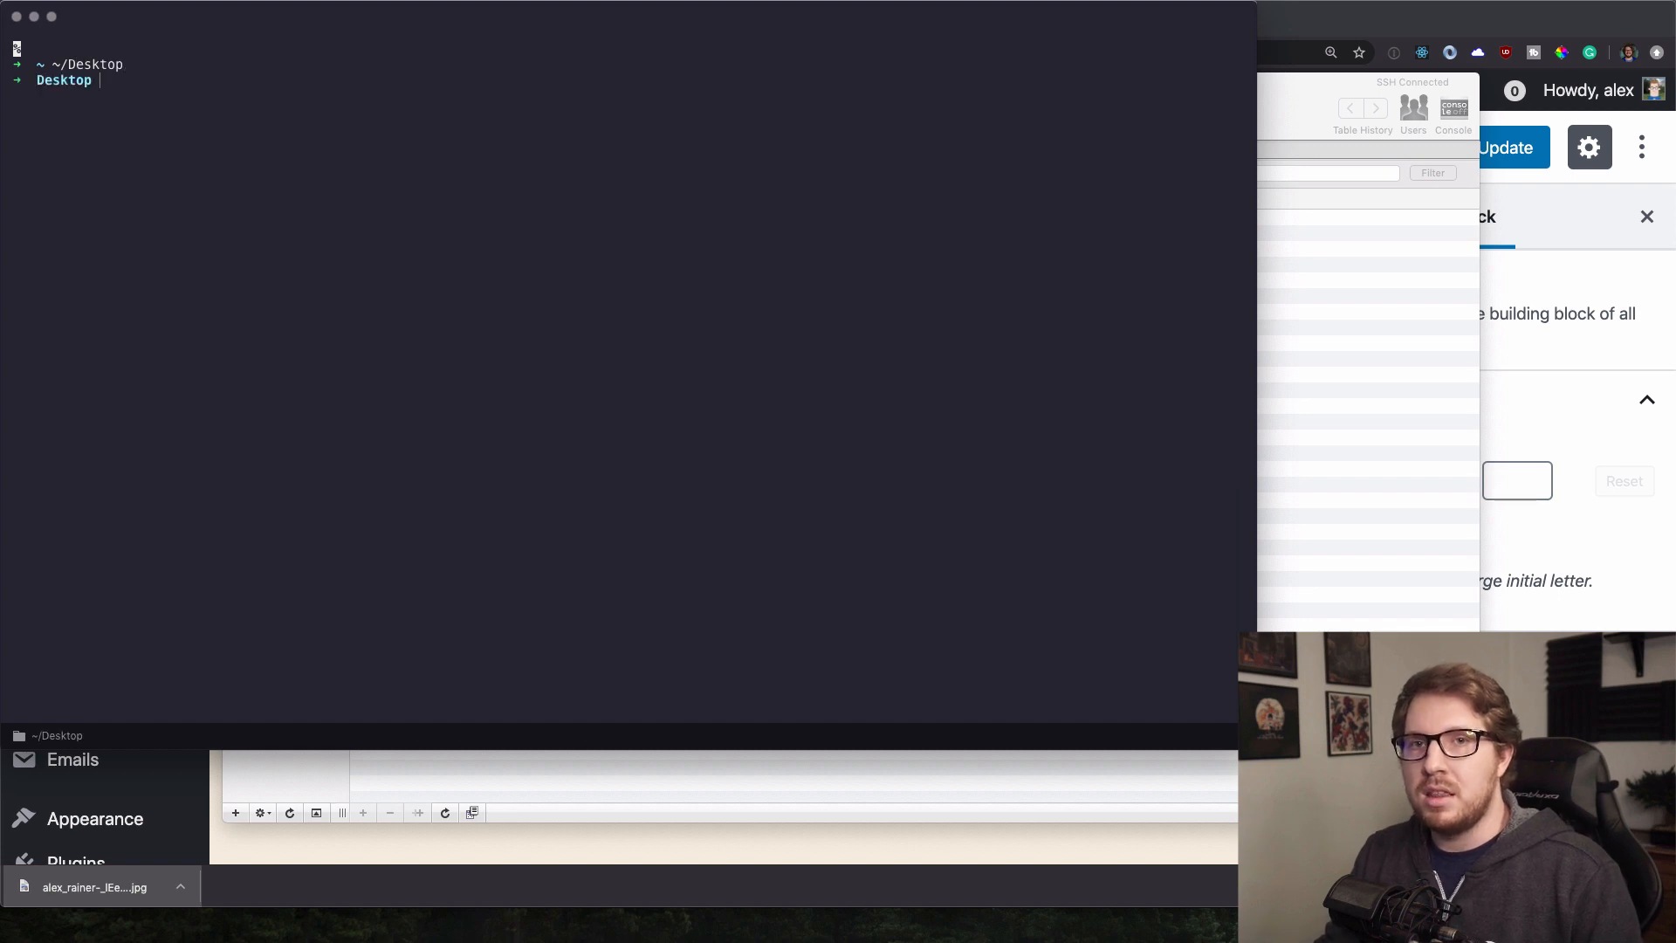
text(ll)
key(Return)
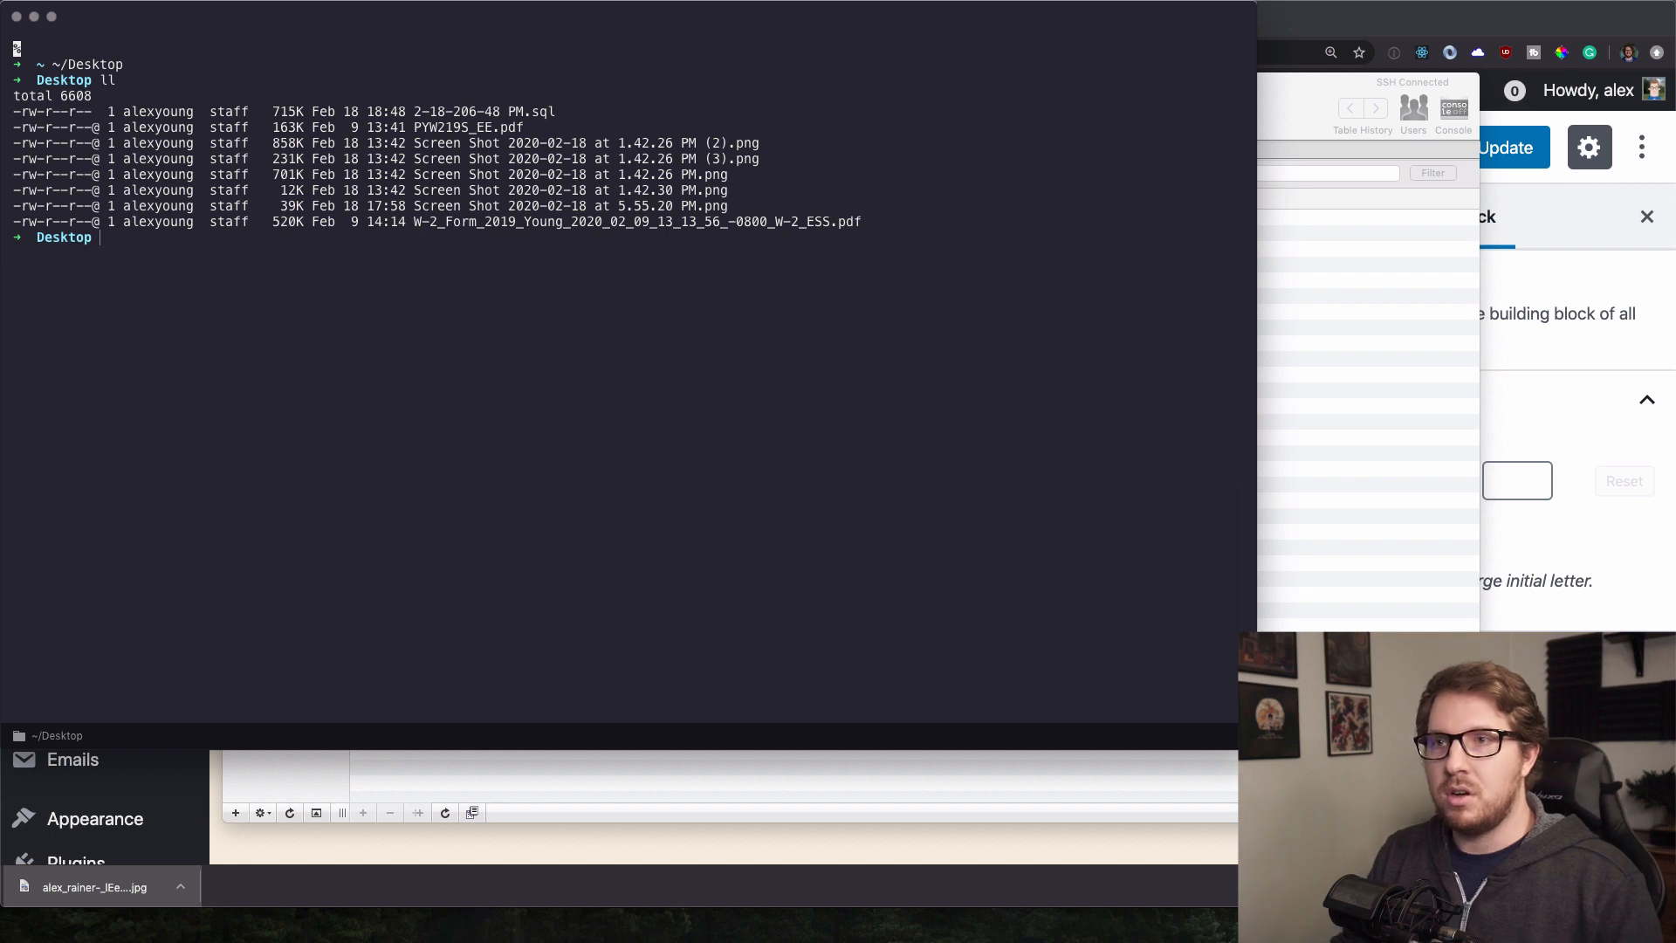
text(code 2-)
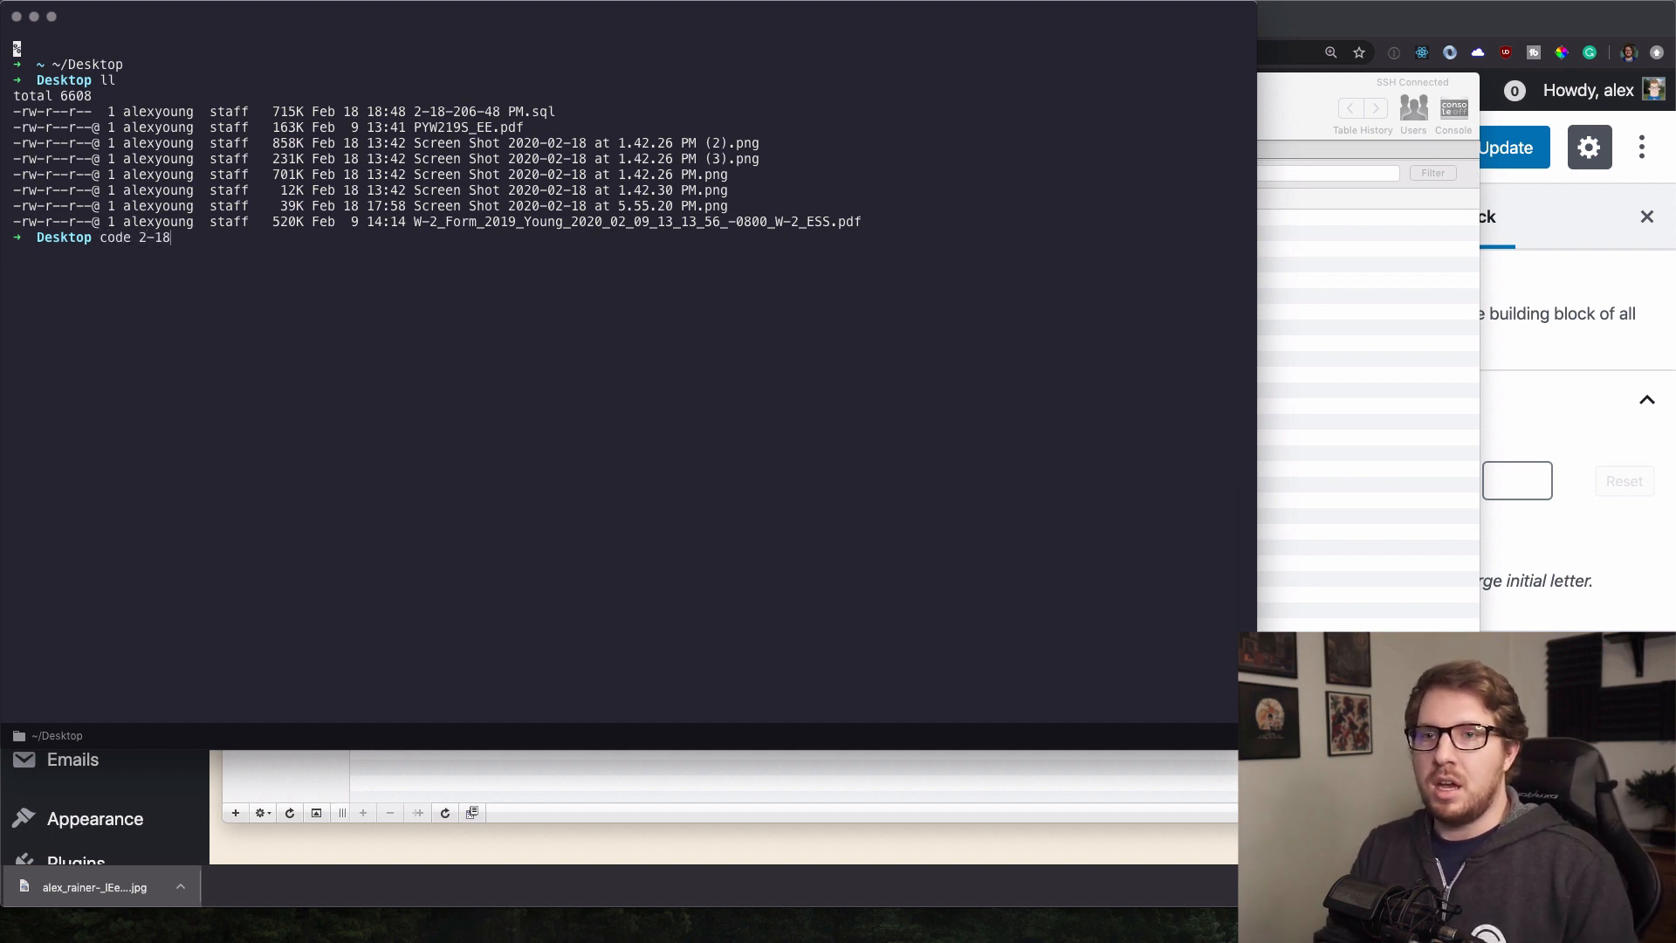
text(18)
key(Tab)
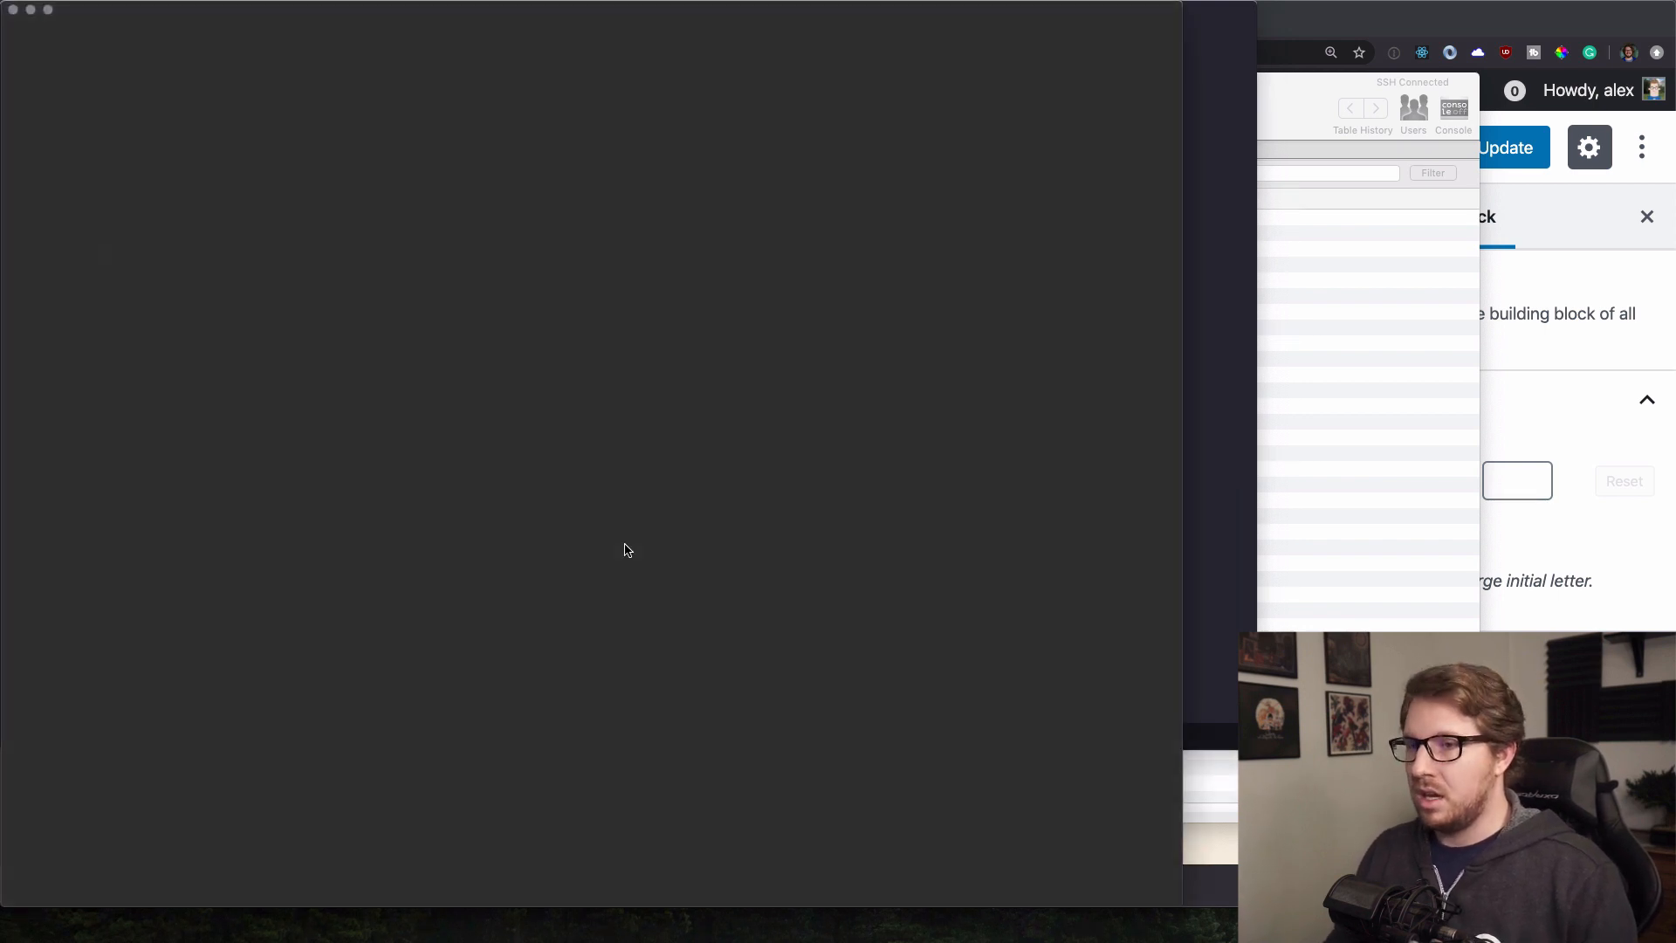
Enter //178.128.79.157, copied from the Migrate DB Pro profile, as the search term.
drag(370, 9, 727, 13)
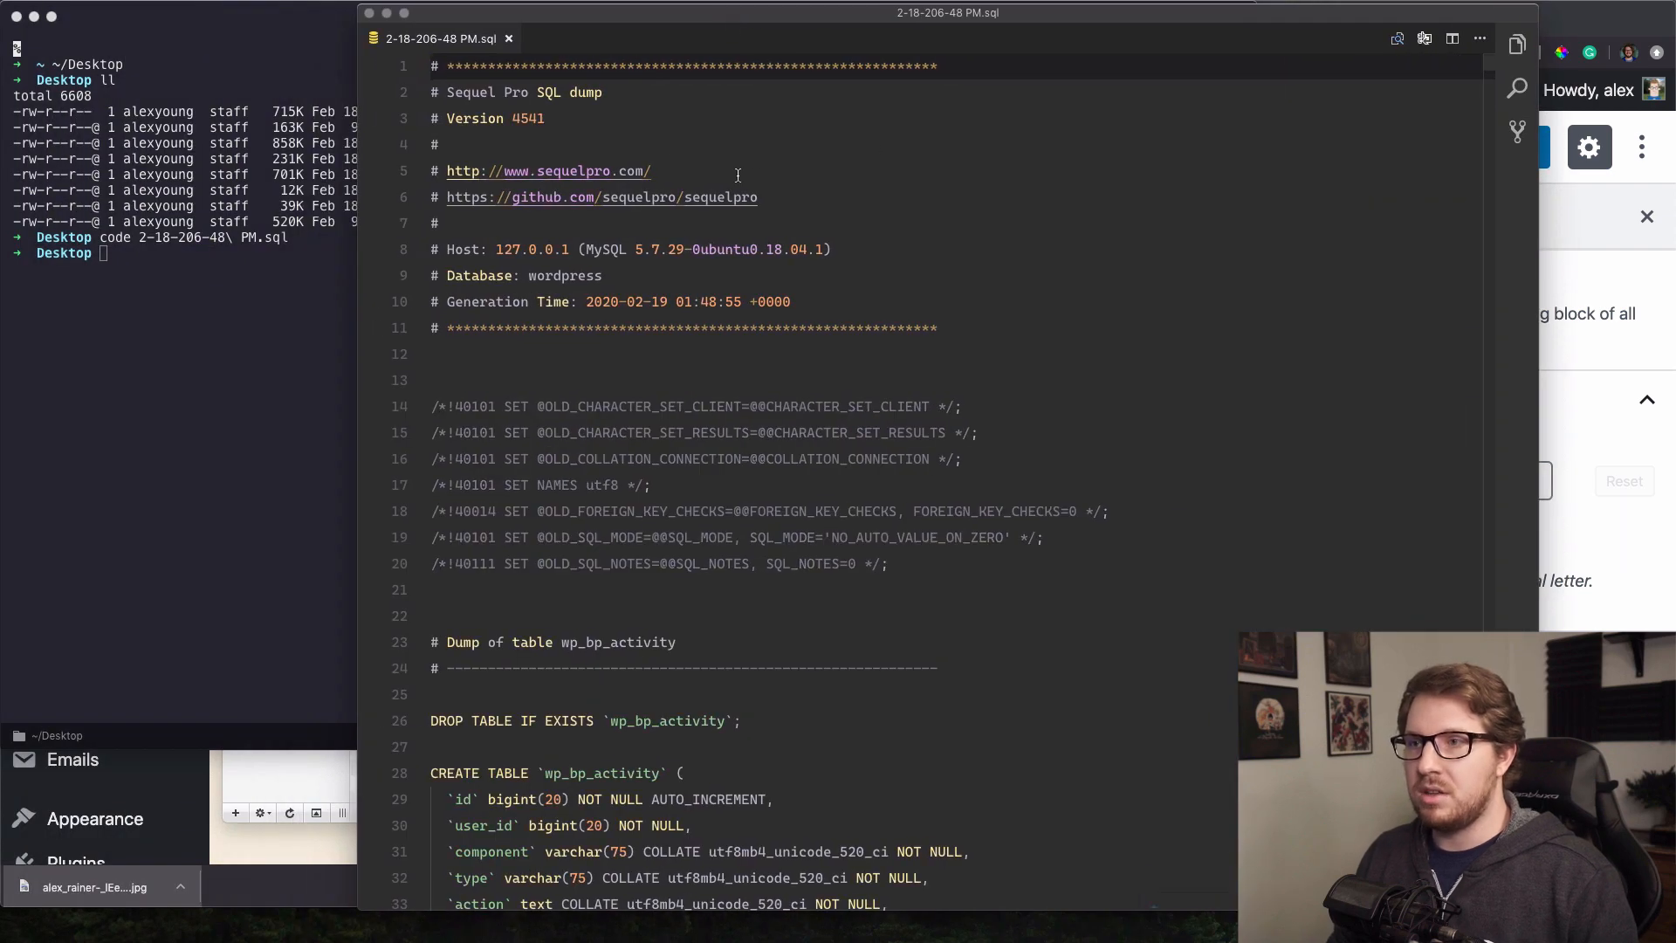
click(1517, 88)
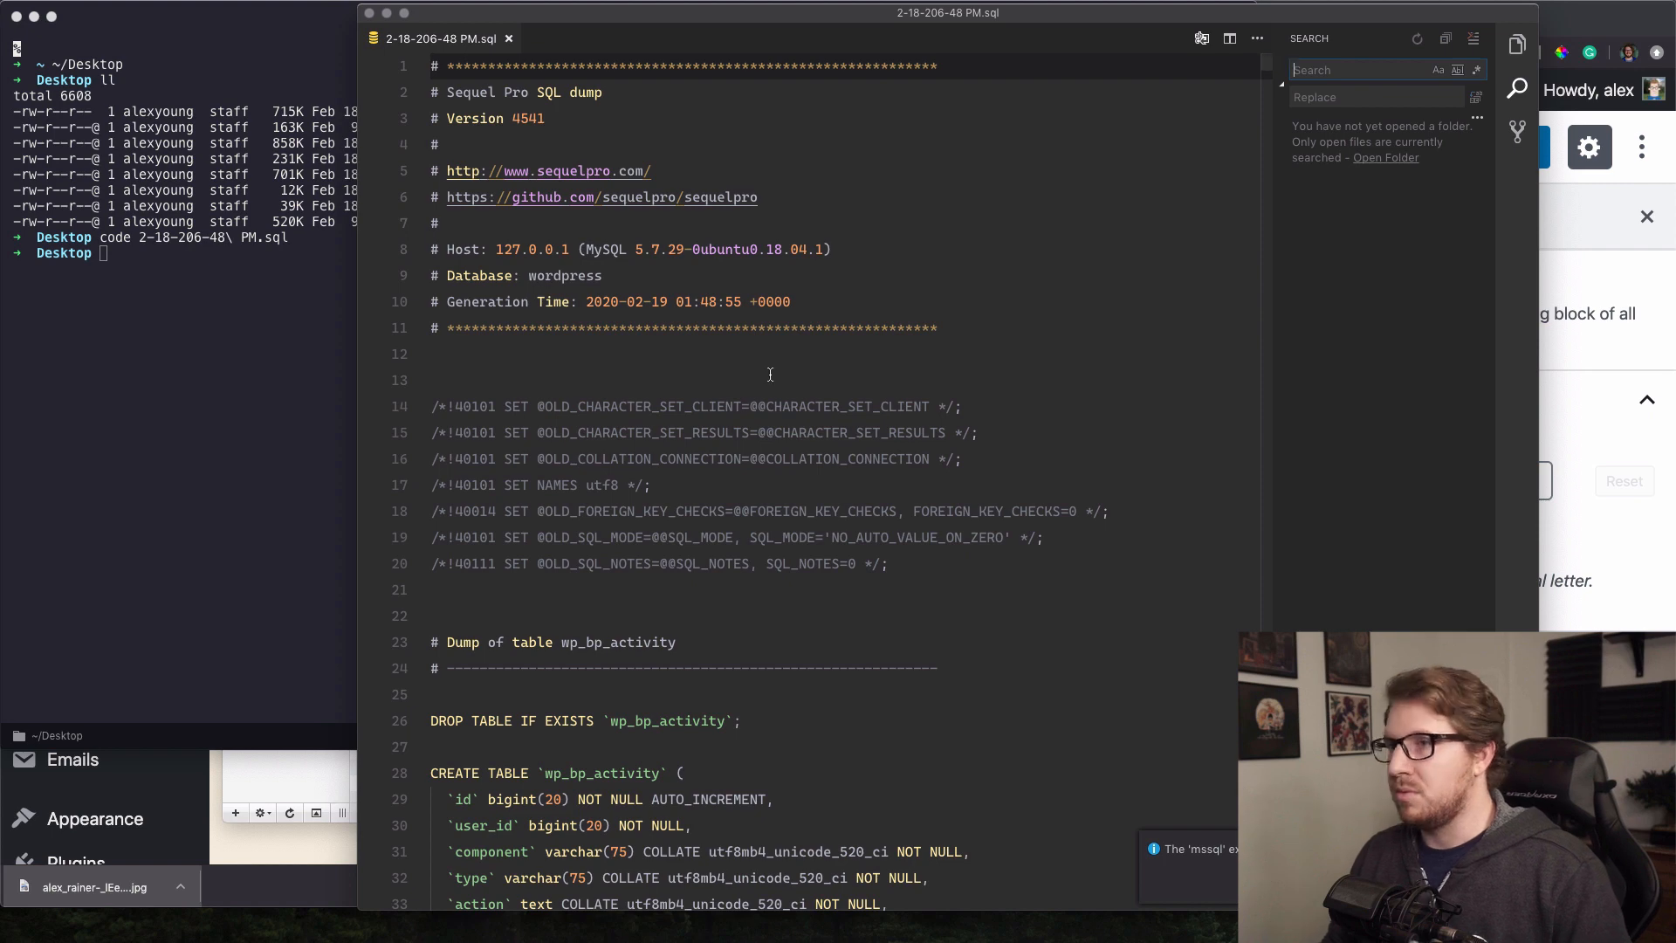
click(847, 385)
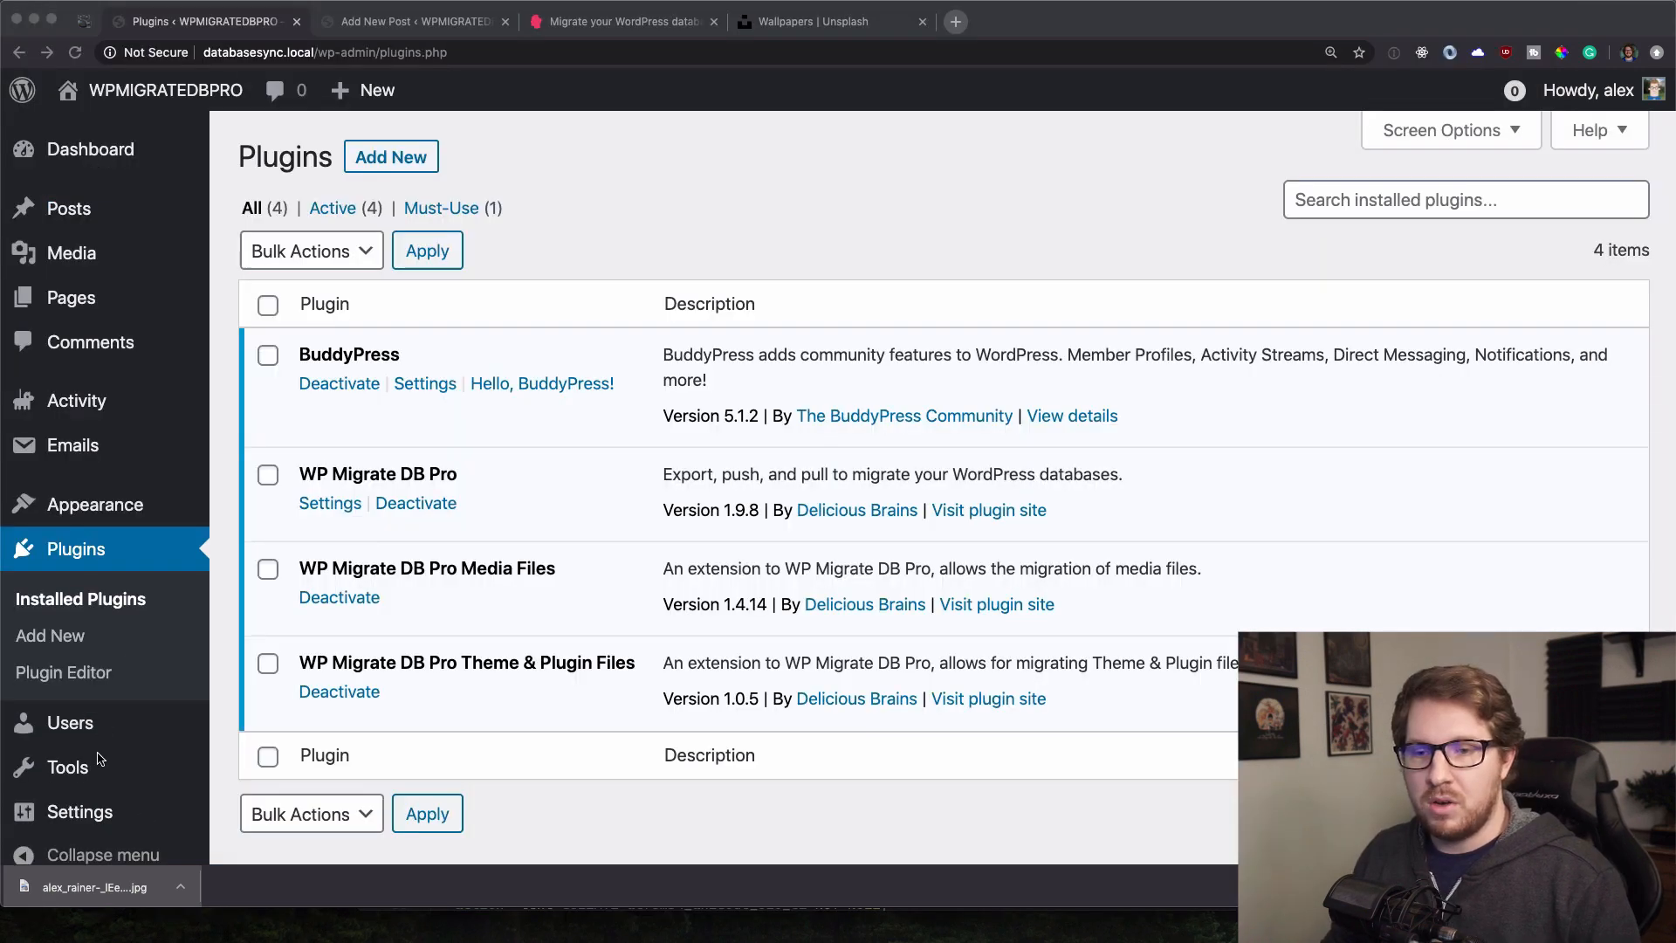
click(99, 766)
click(317, 790)
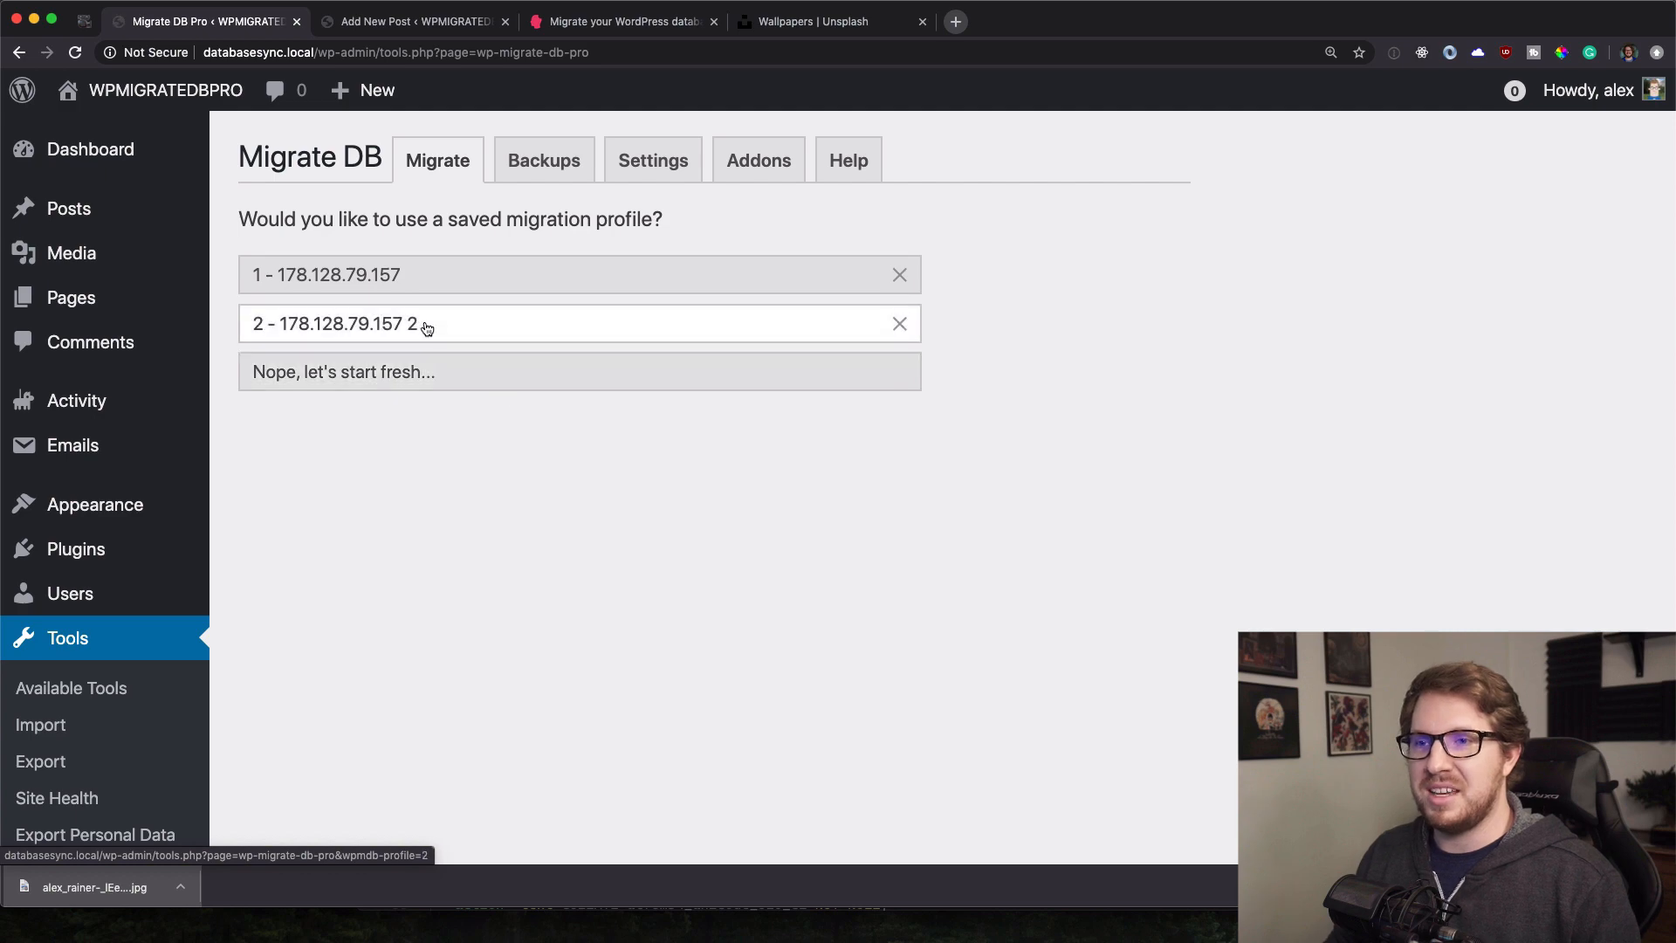
click(422, 325)
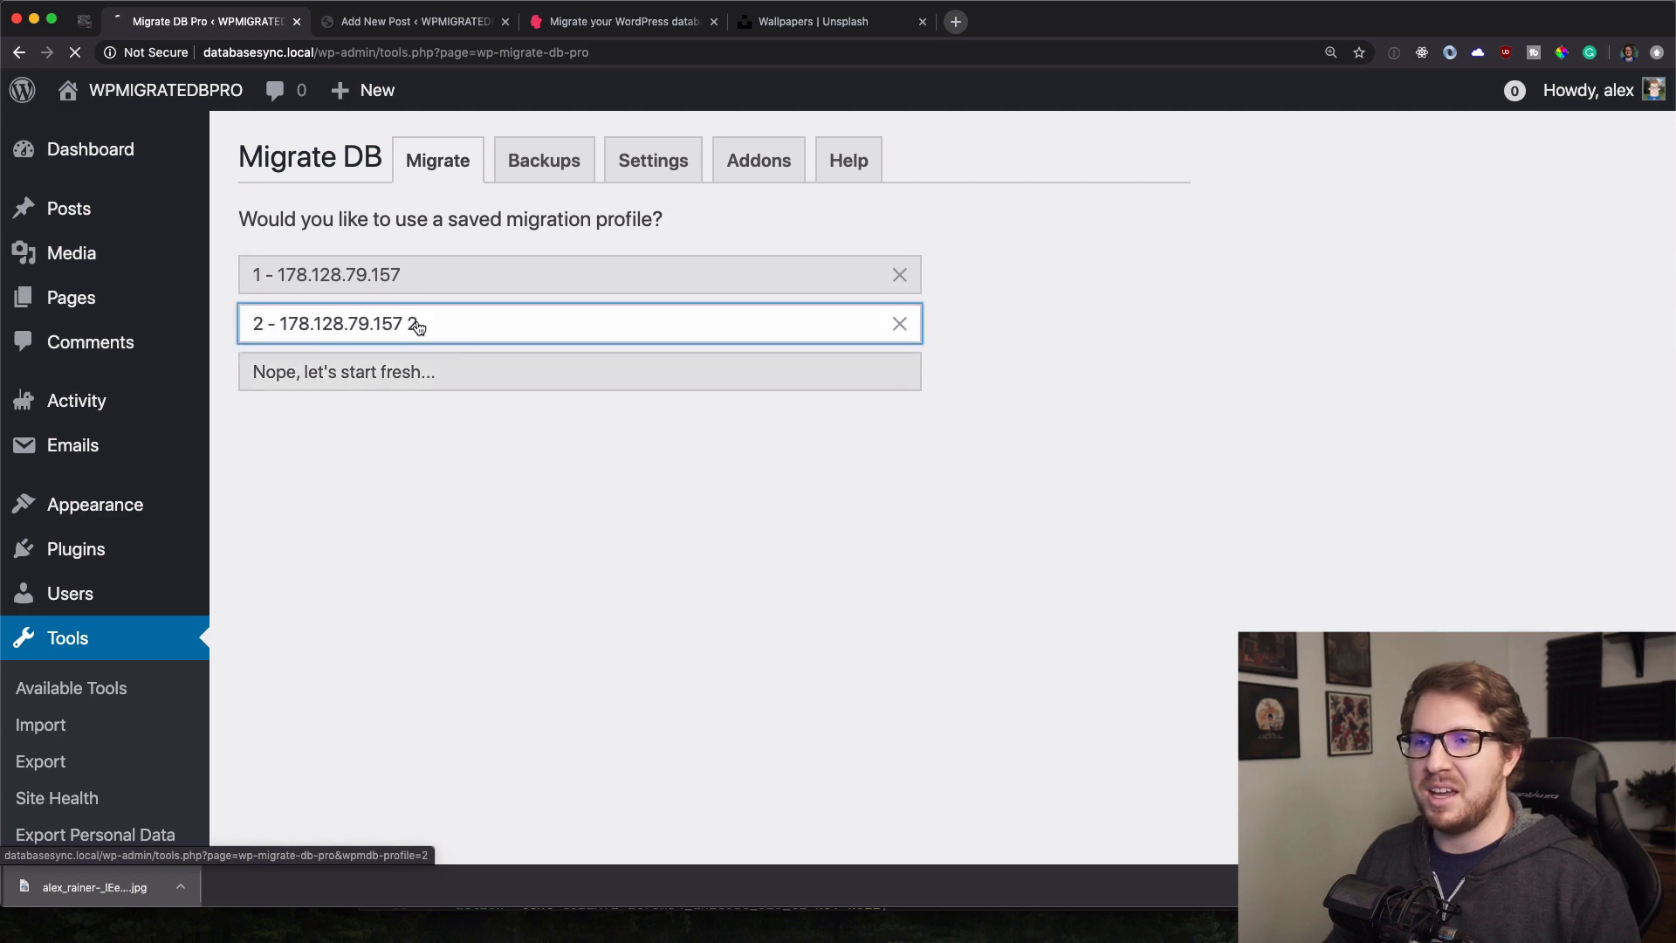
triple_click(541, 659)
key(super+c)
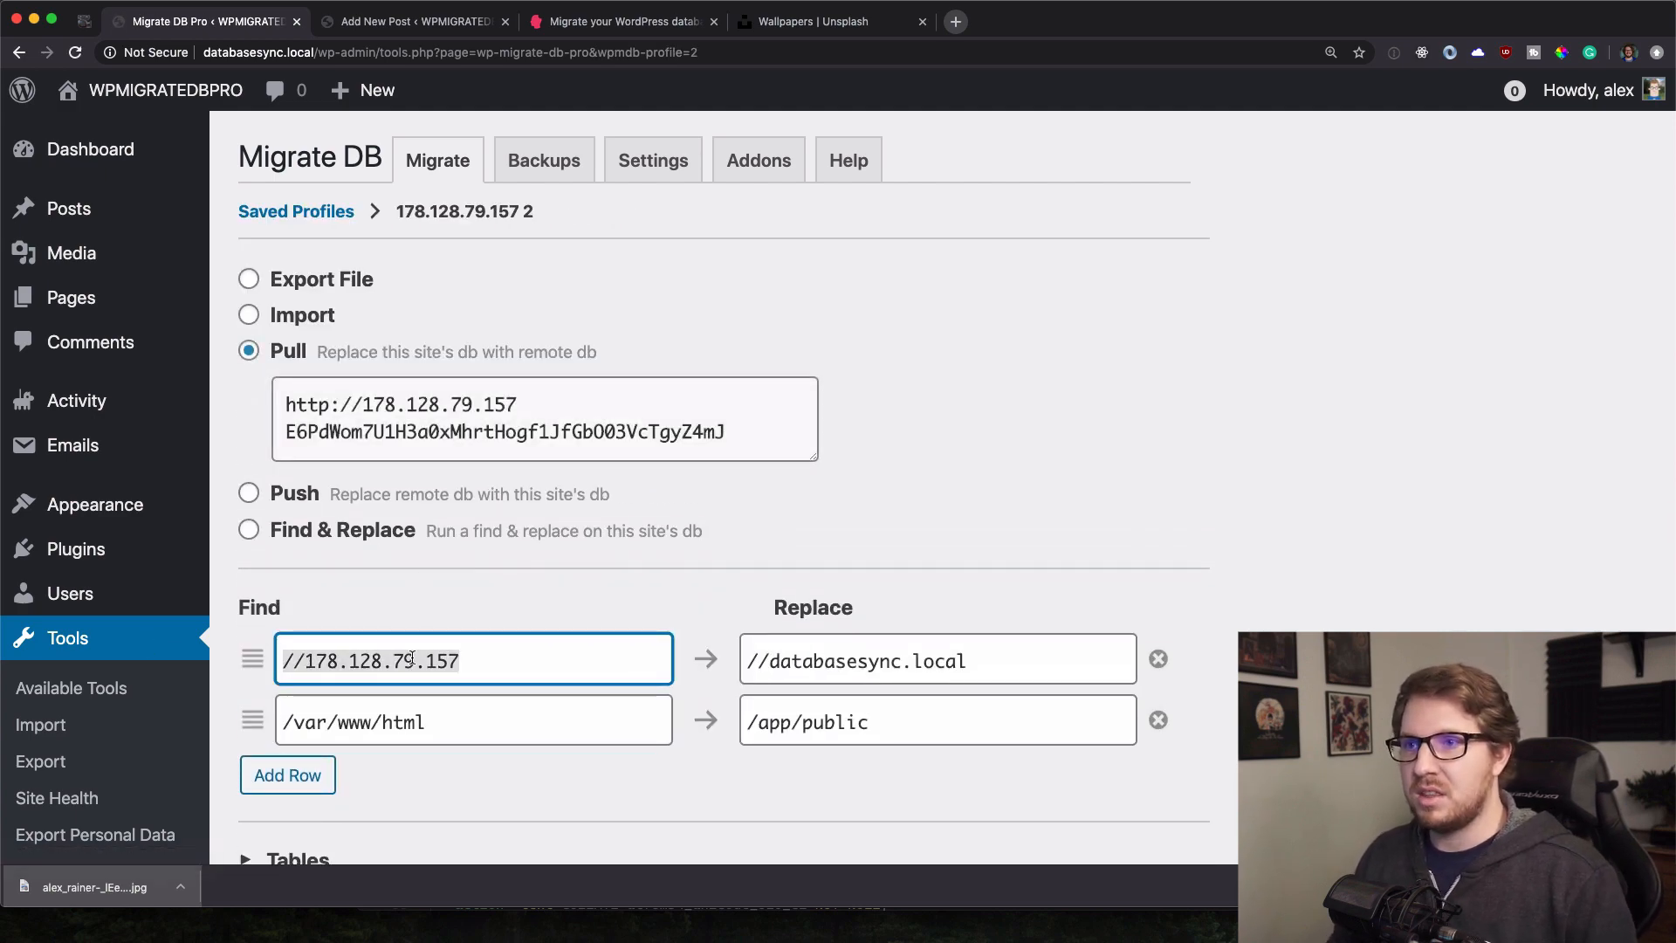
key(super+Tab)
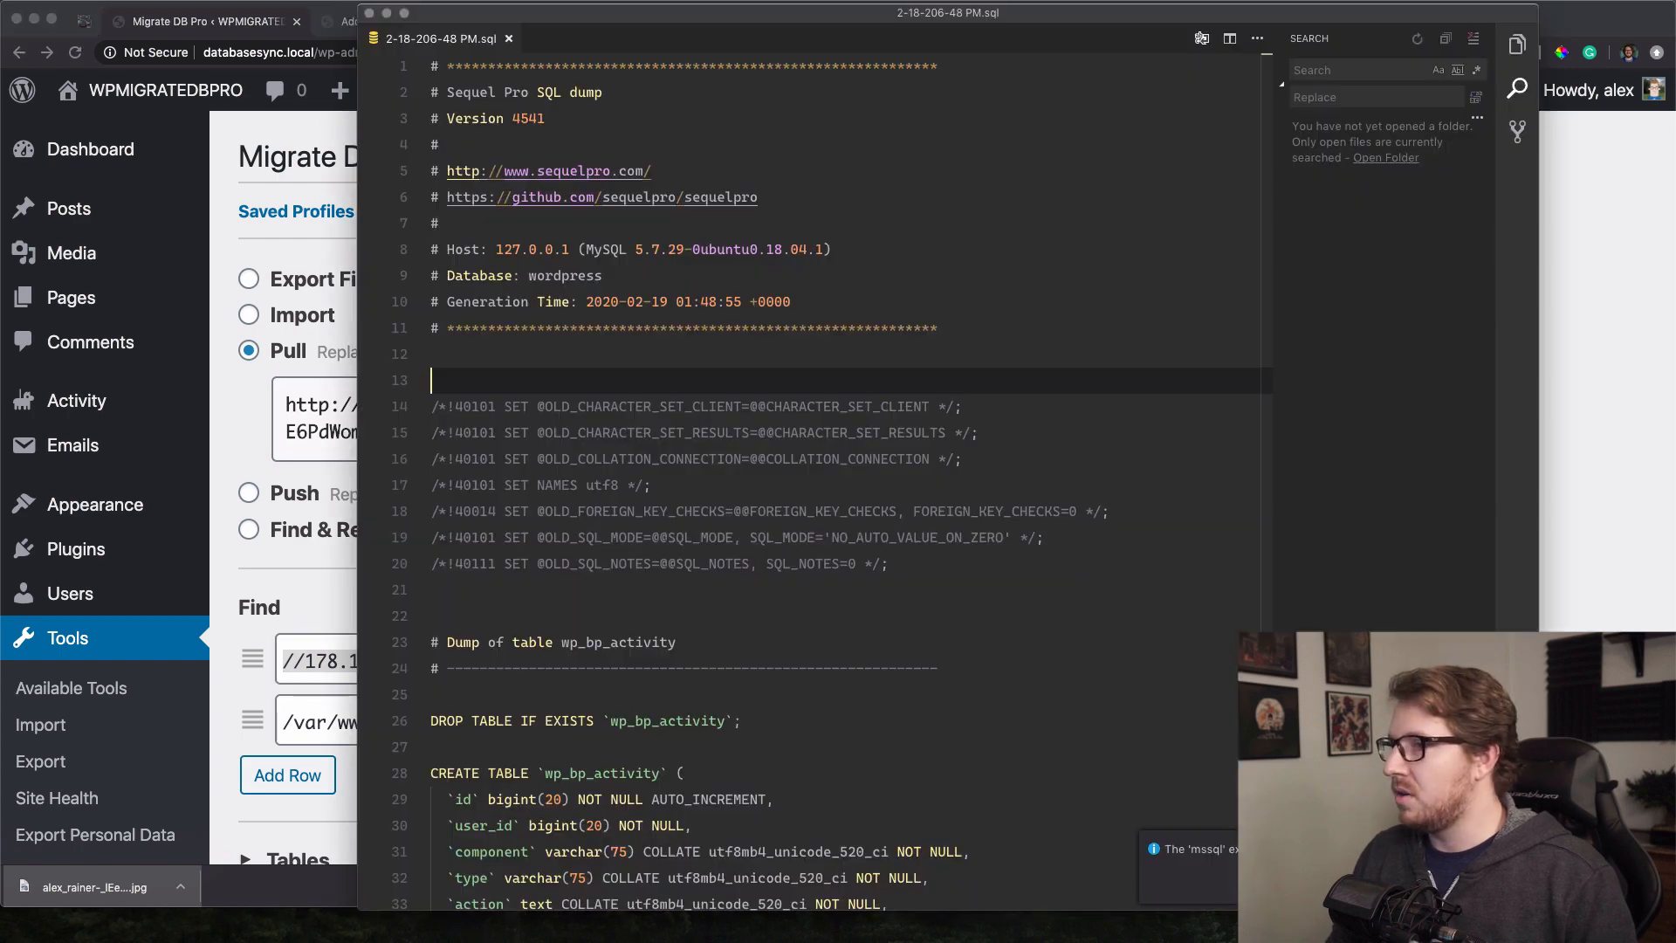
key(super+v)
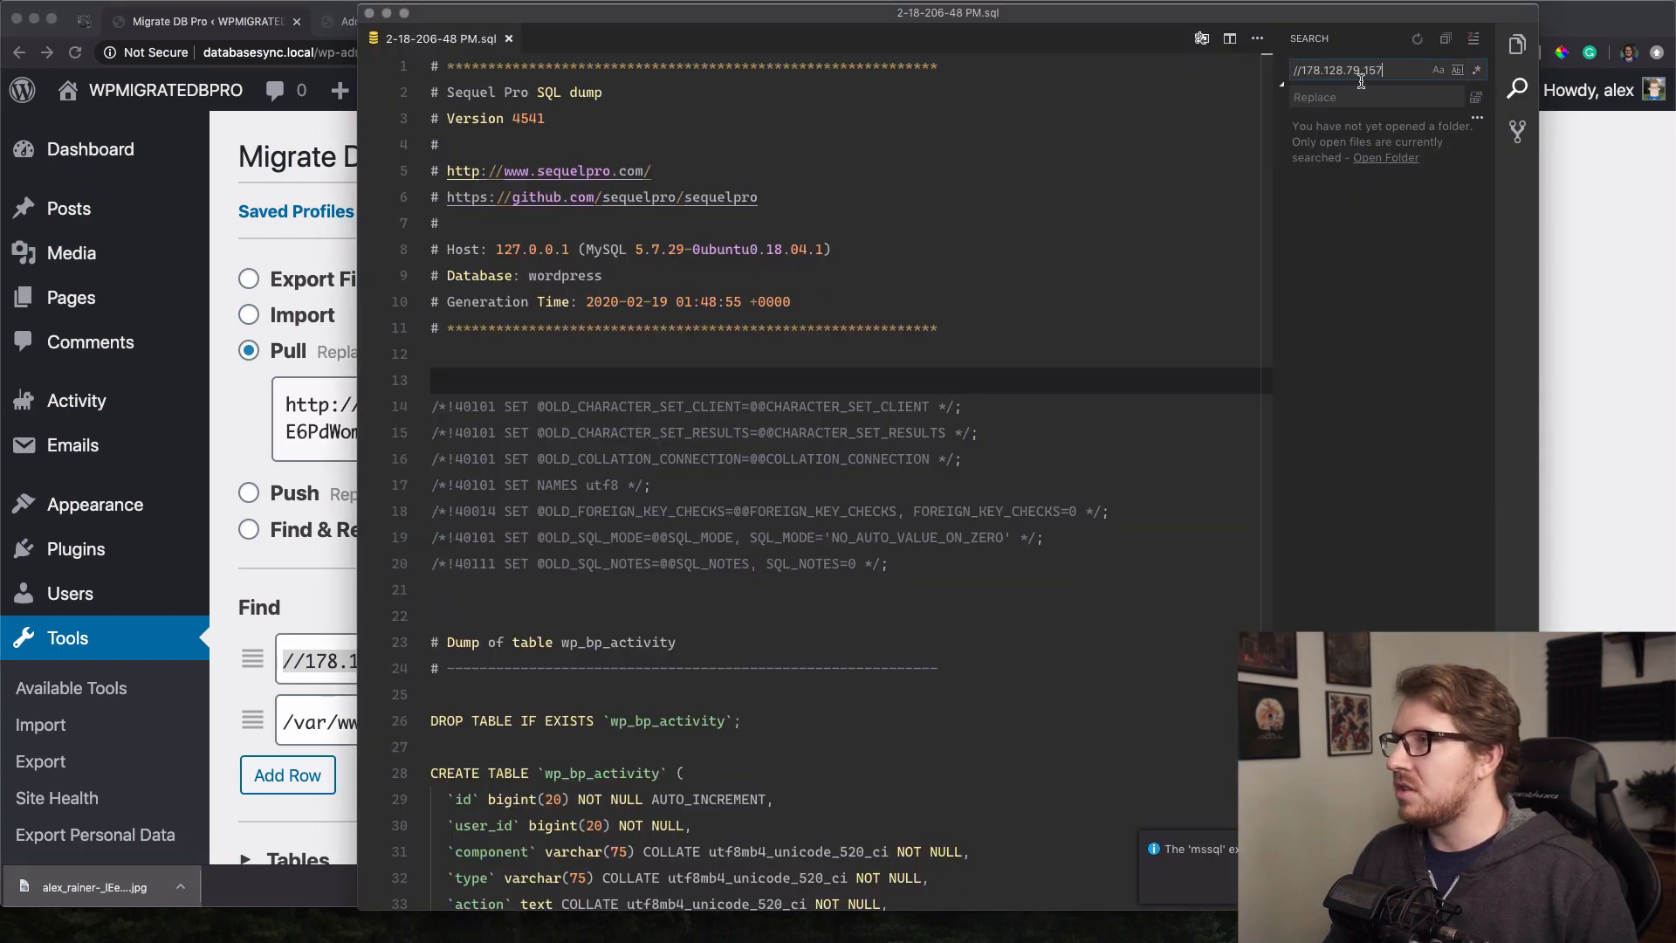
Replace all 65 occurrences with //databasesync.local.
click(245, 478)
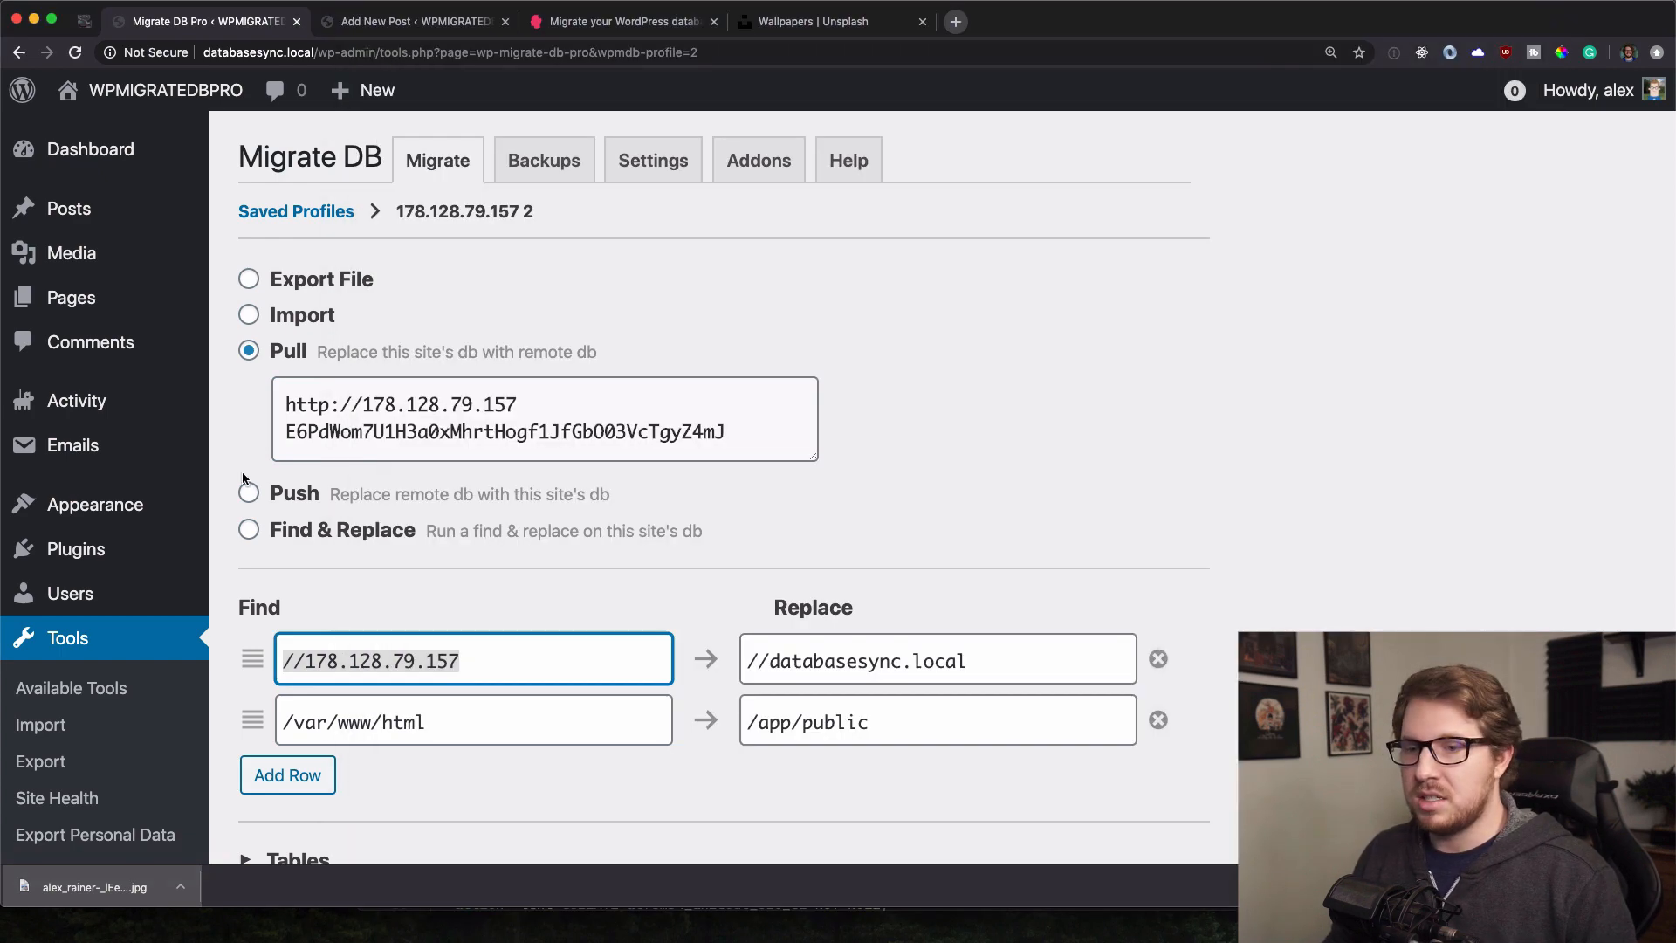
triple_click(826, 661)
key(super+c)
key(super+Tab)
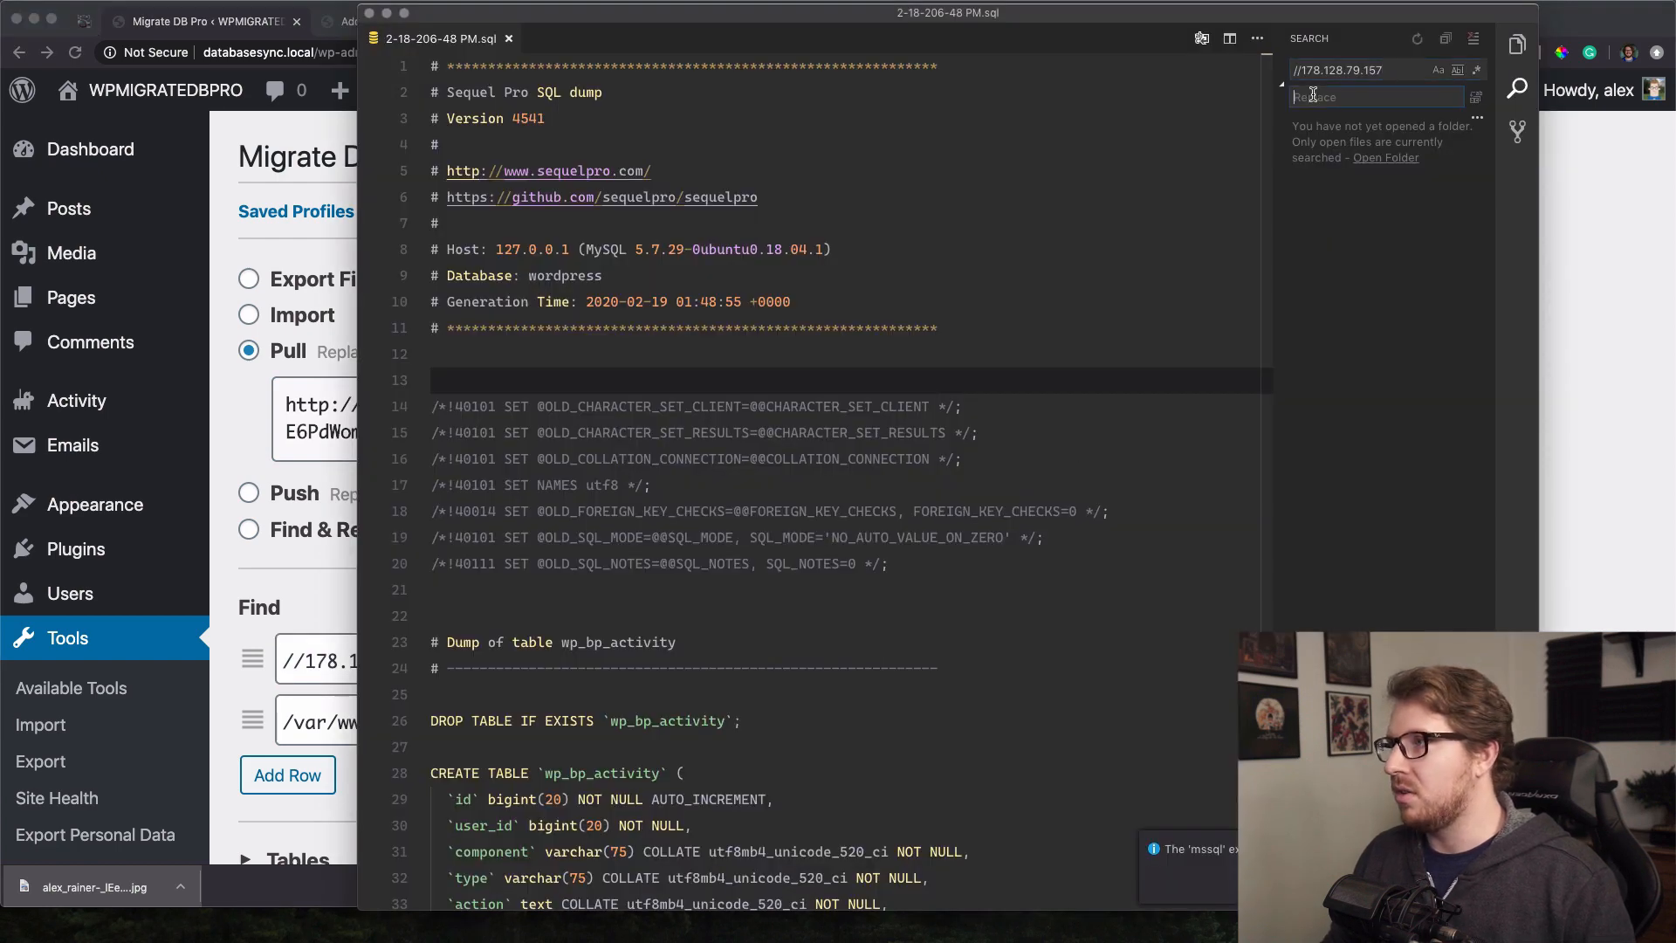
click(1313, 96)
key(super+v)
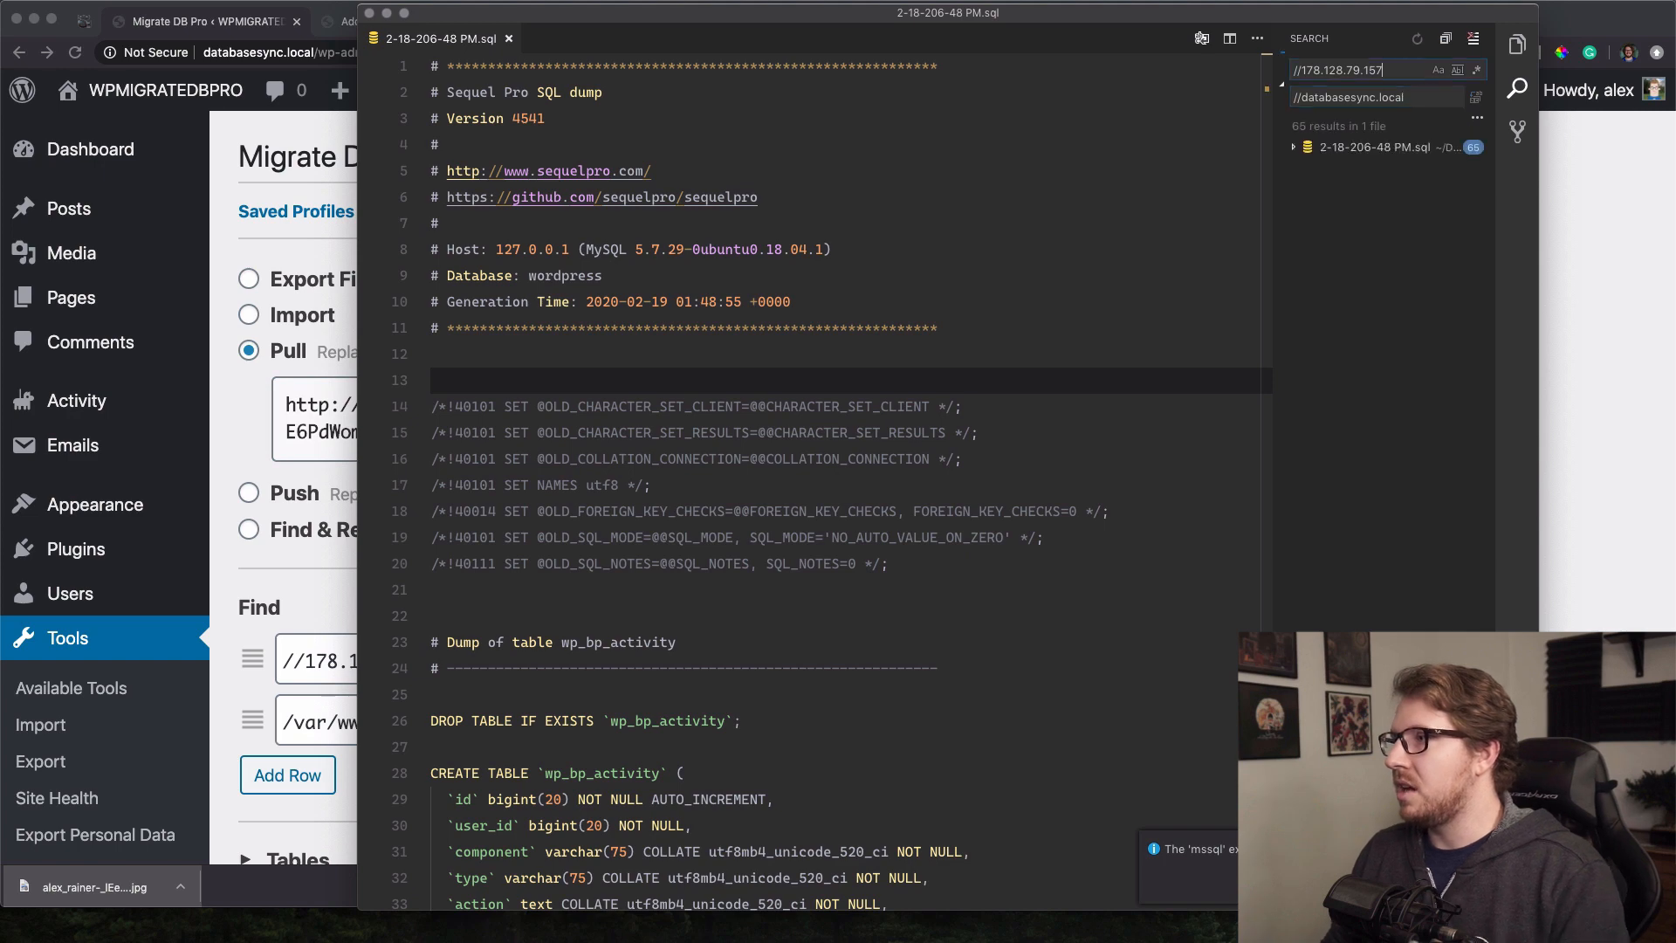
click(1477, 102)
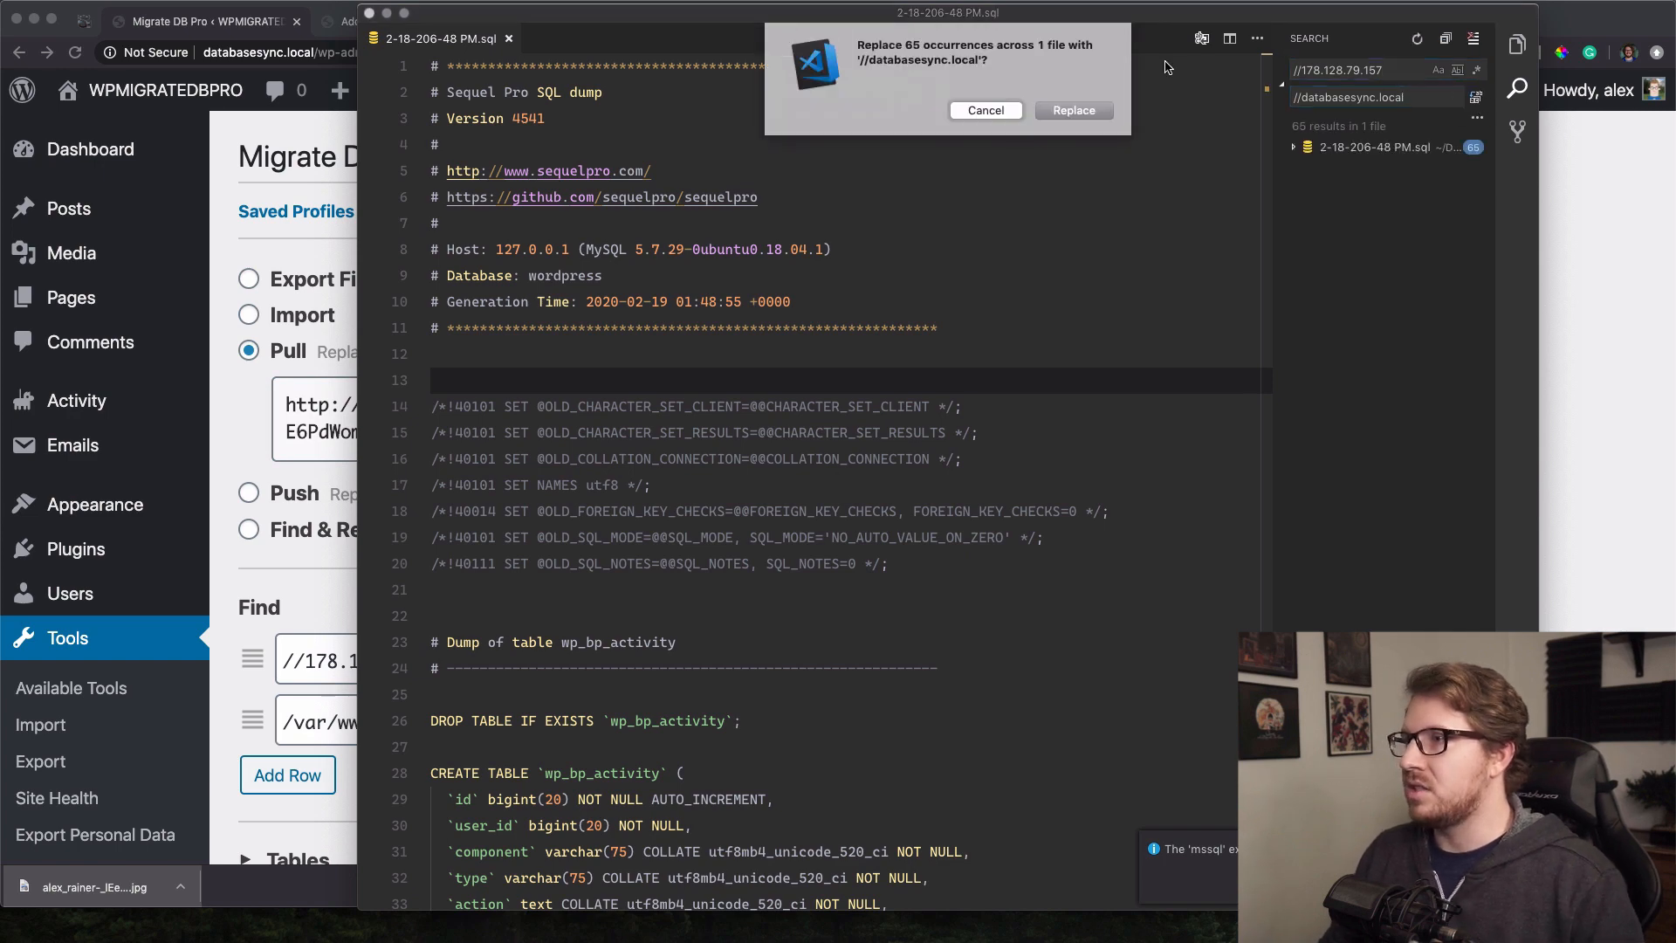
click(1071, 108)
click(937, 230)
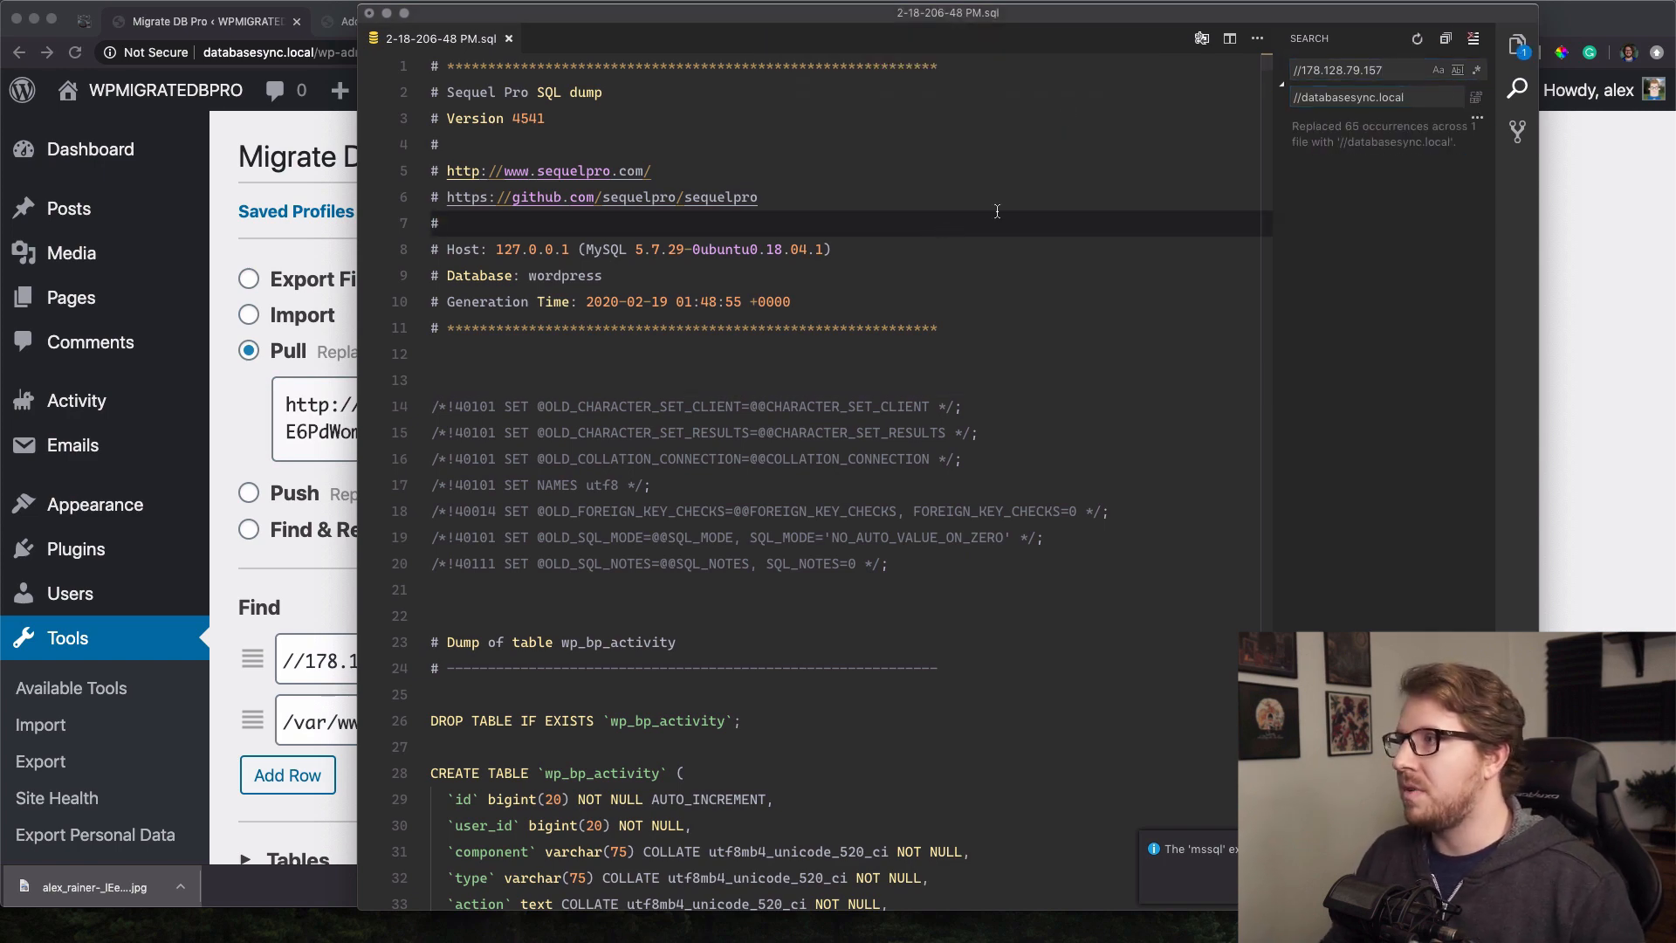
Copy /var/www/html and /app/public from the migration profile into the find and replace fields.
click(279, 632)
triple_click(404, 732)
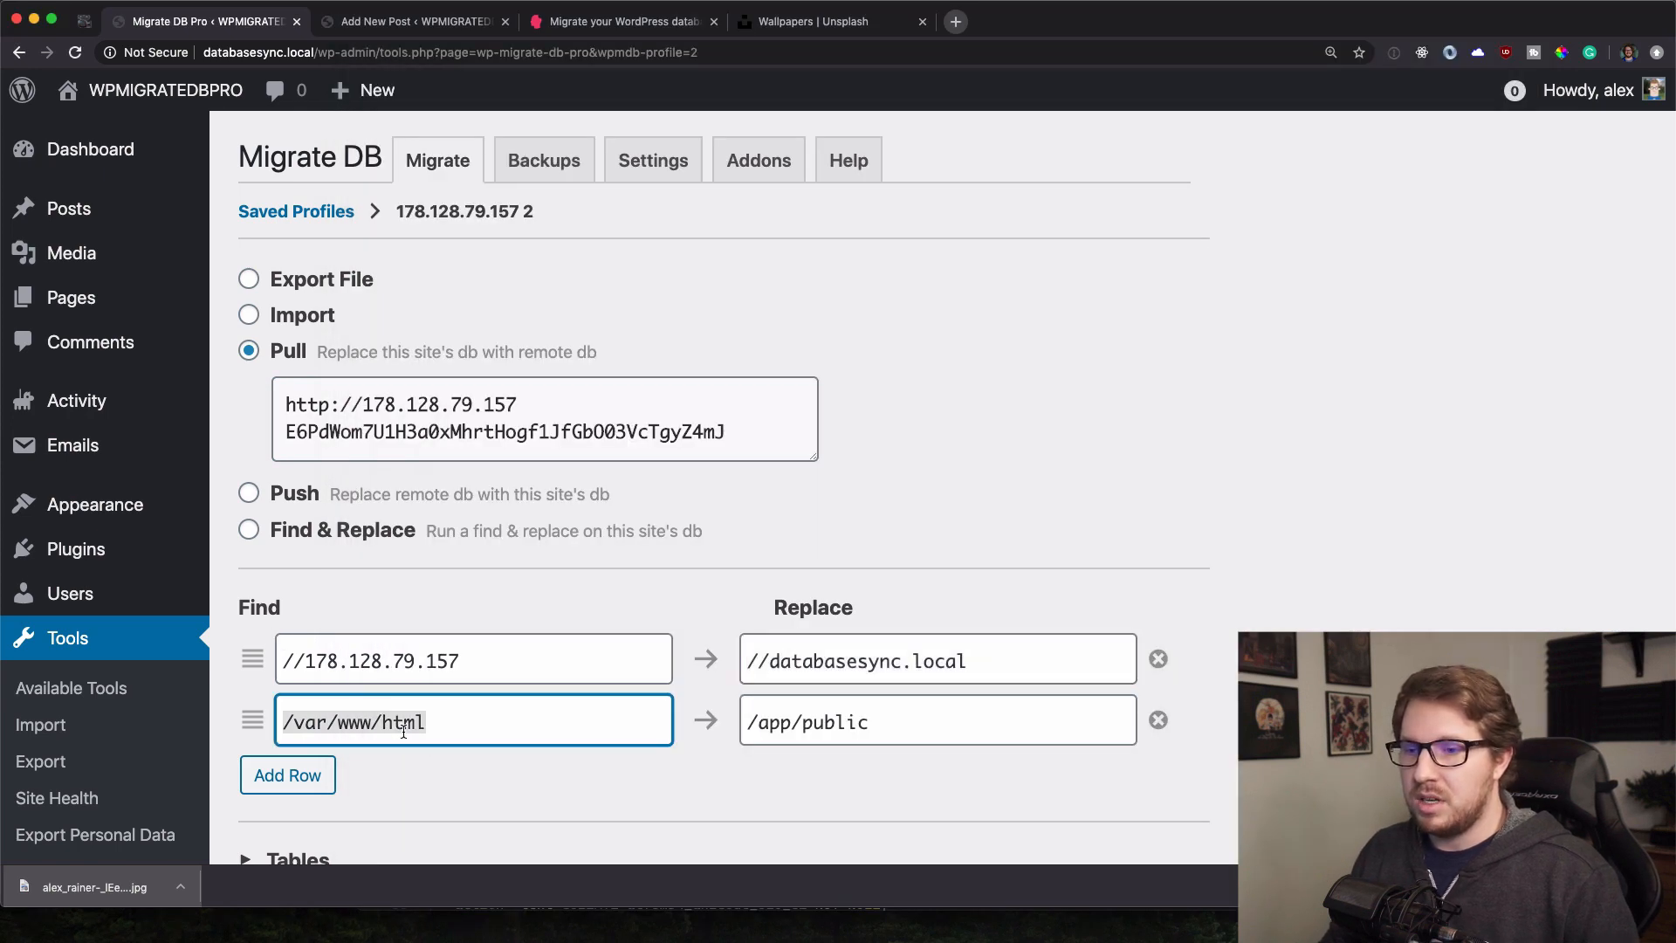
key(super+Tab)
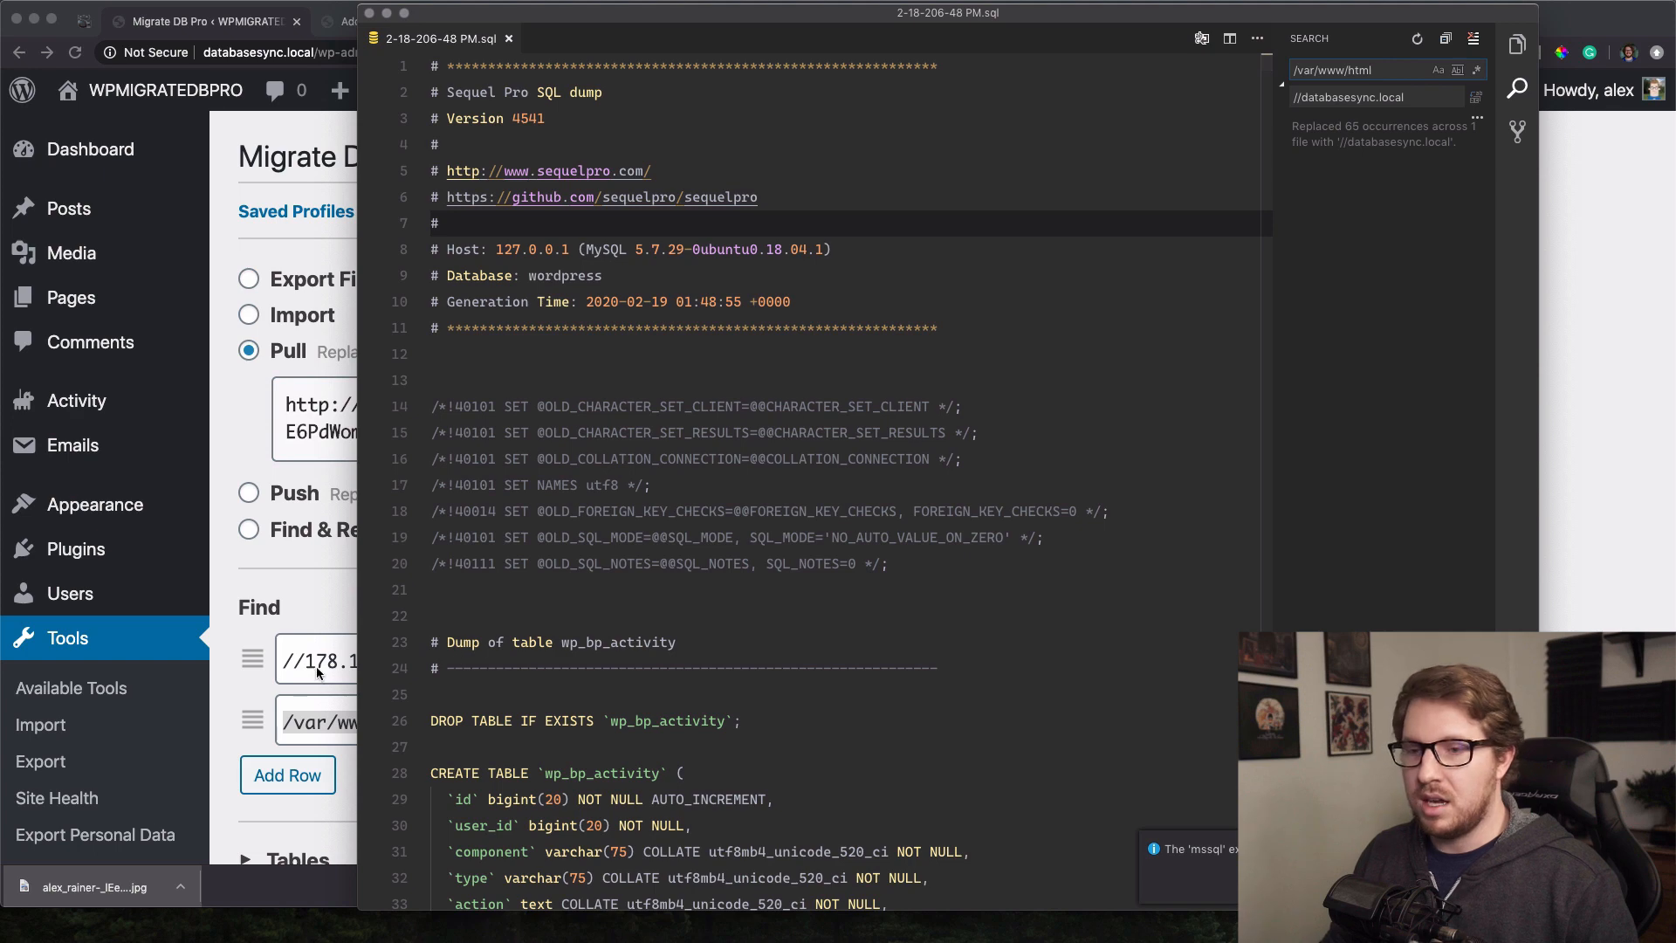
key(super+Tab)
triple_click(882, 721)
key(super+c)
key(super+Tab)
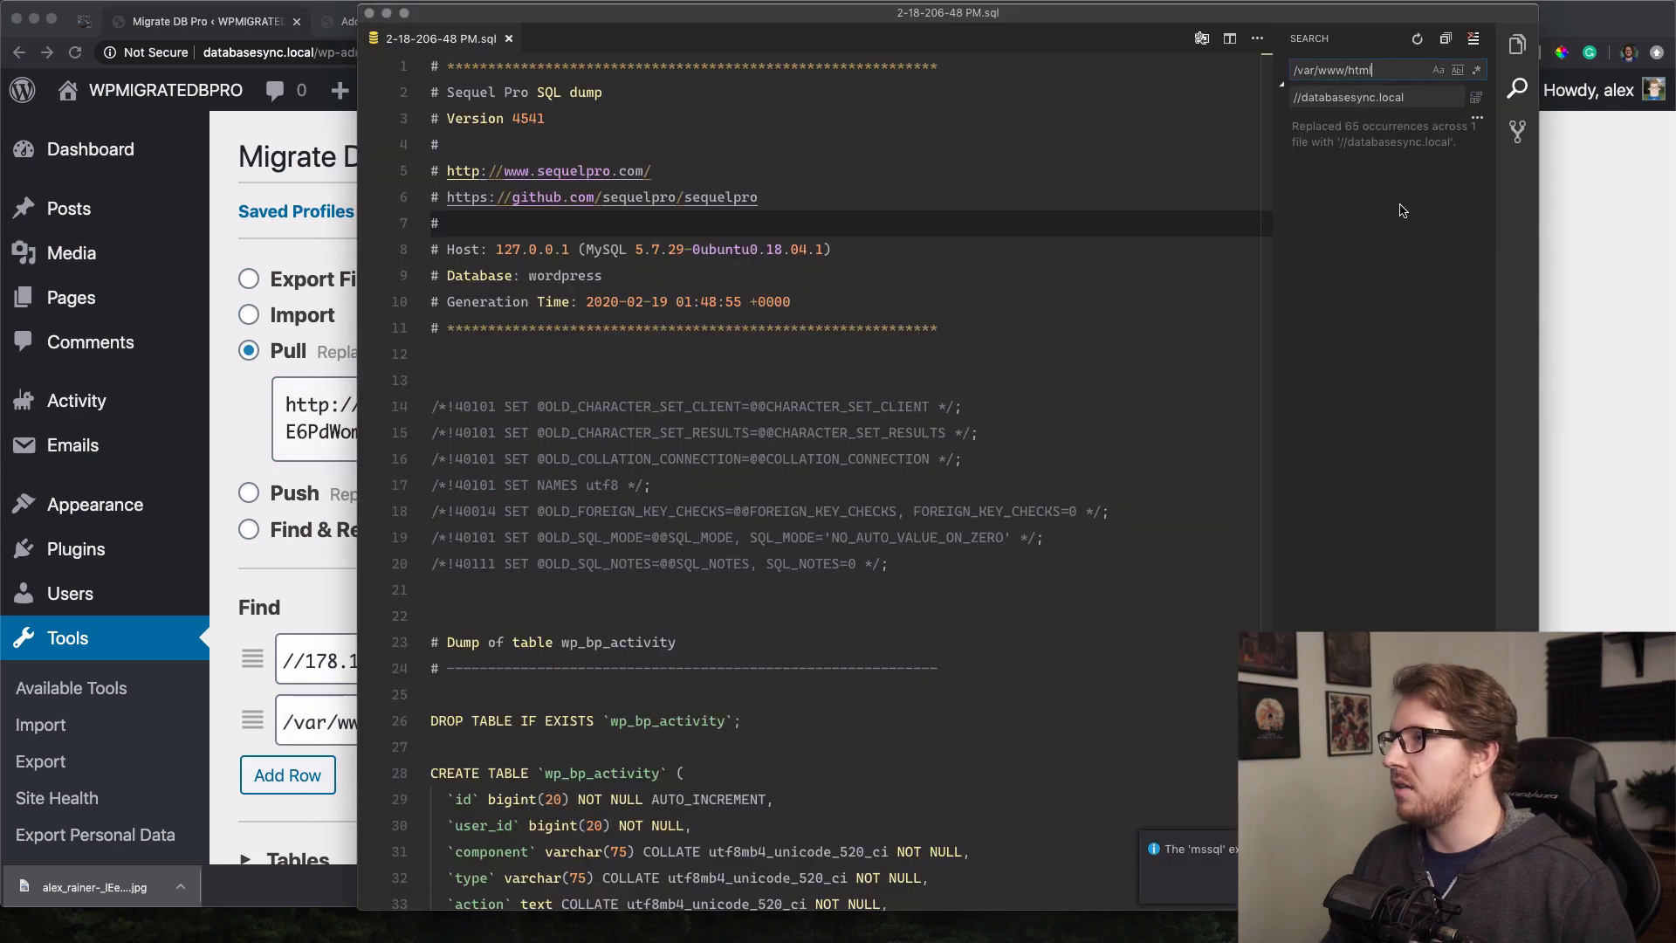
triple_click(1354, 98)
key(super+v)
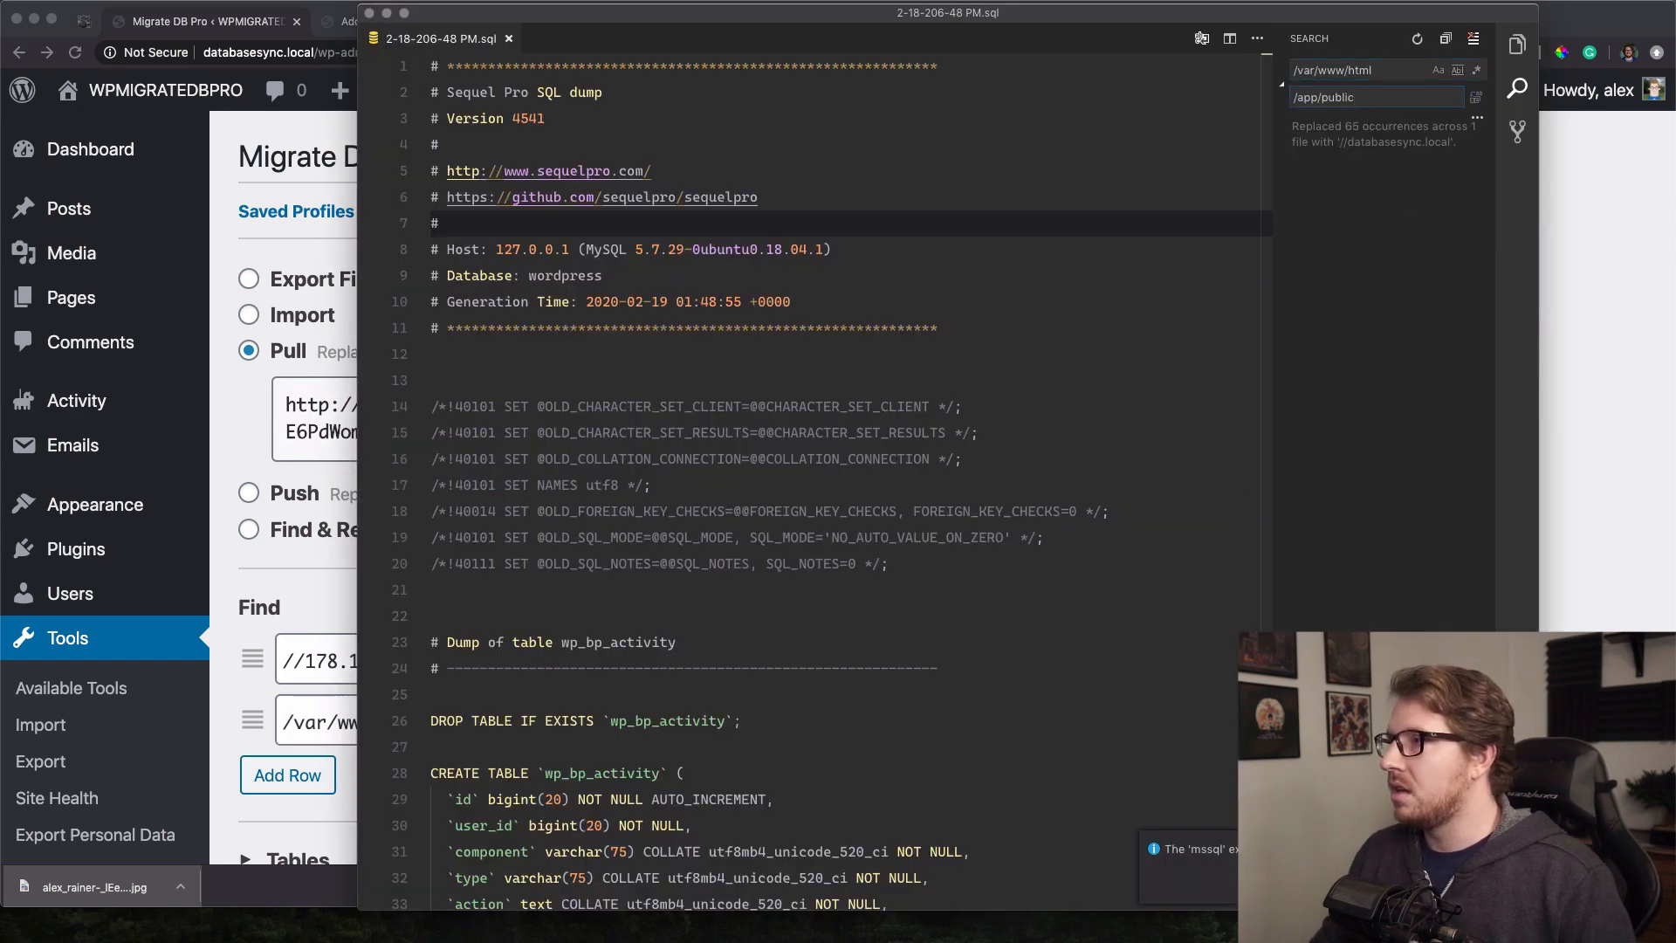
Replace all 43 /var/www/html occurrences with /app/public and close the dump.
click(1476, 97)
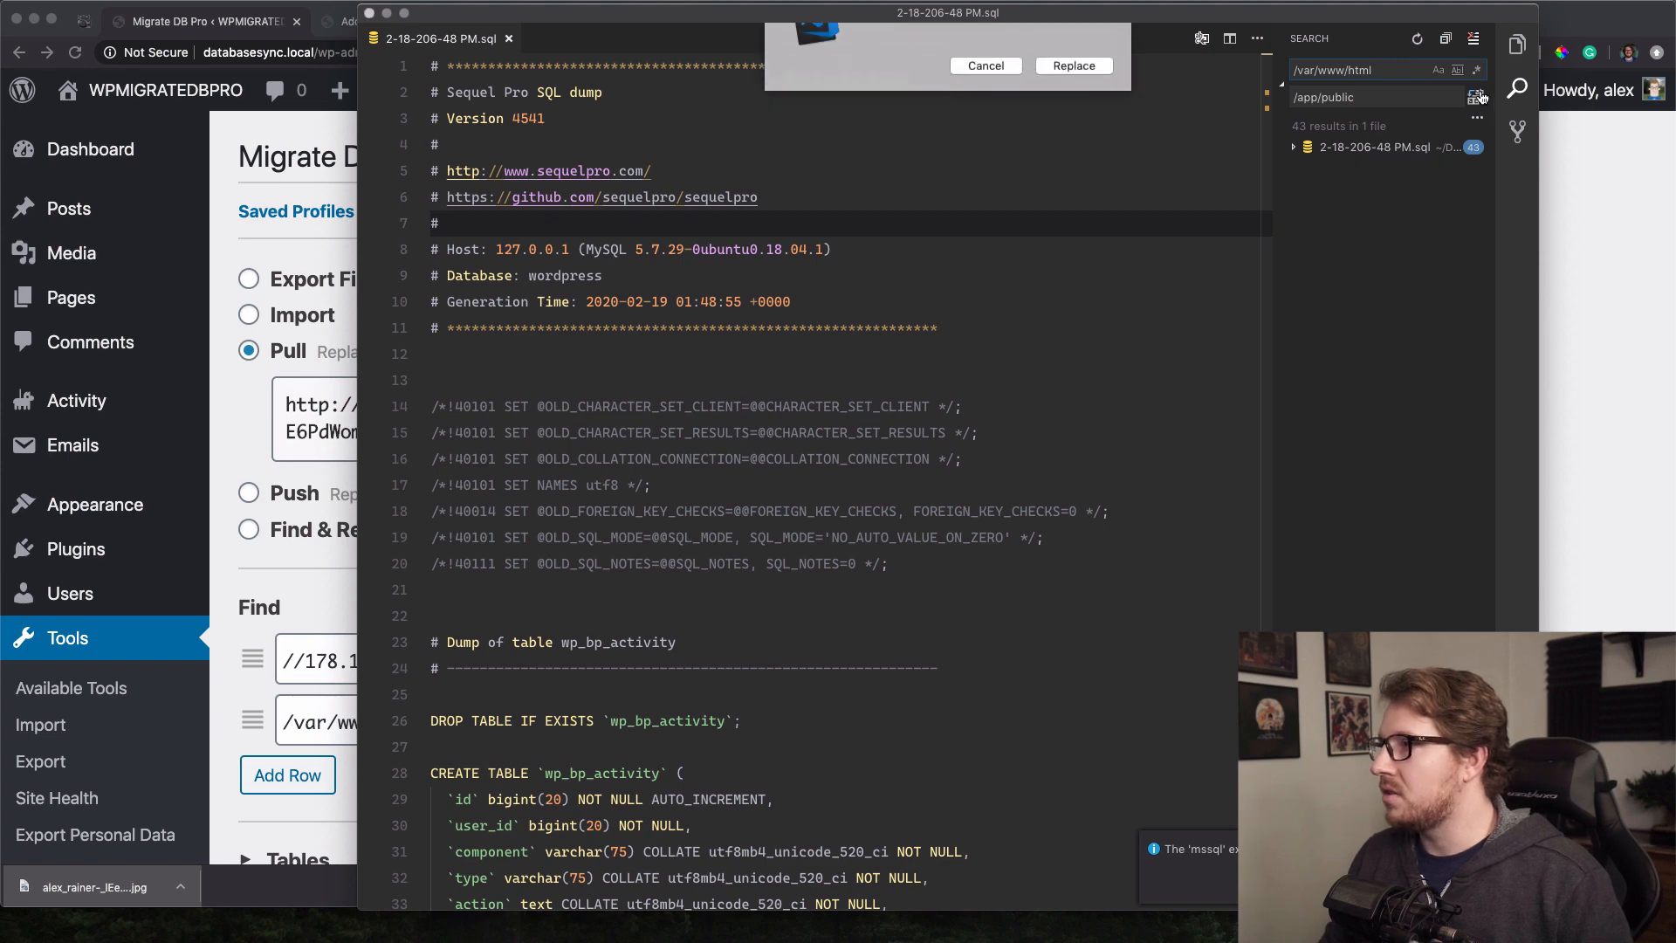
click(1056, 113)
click(998, 164)
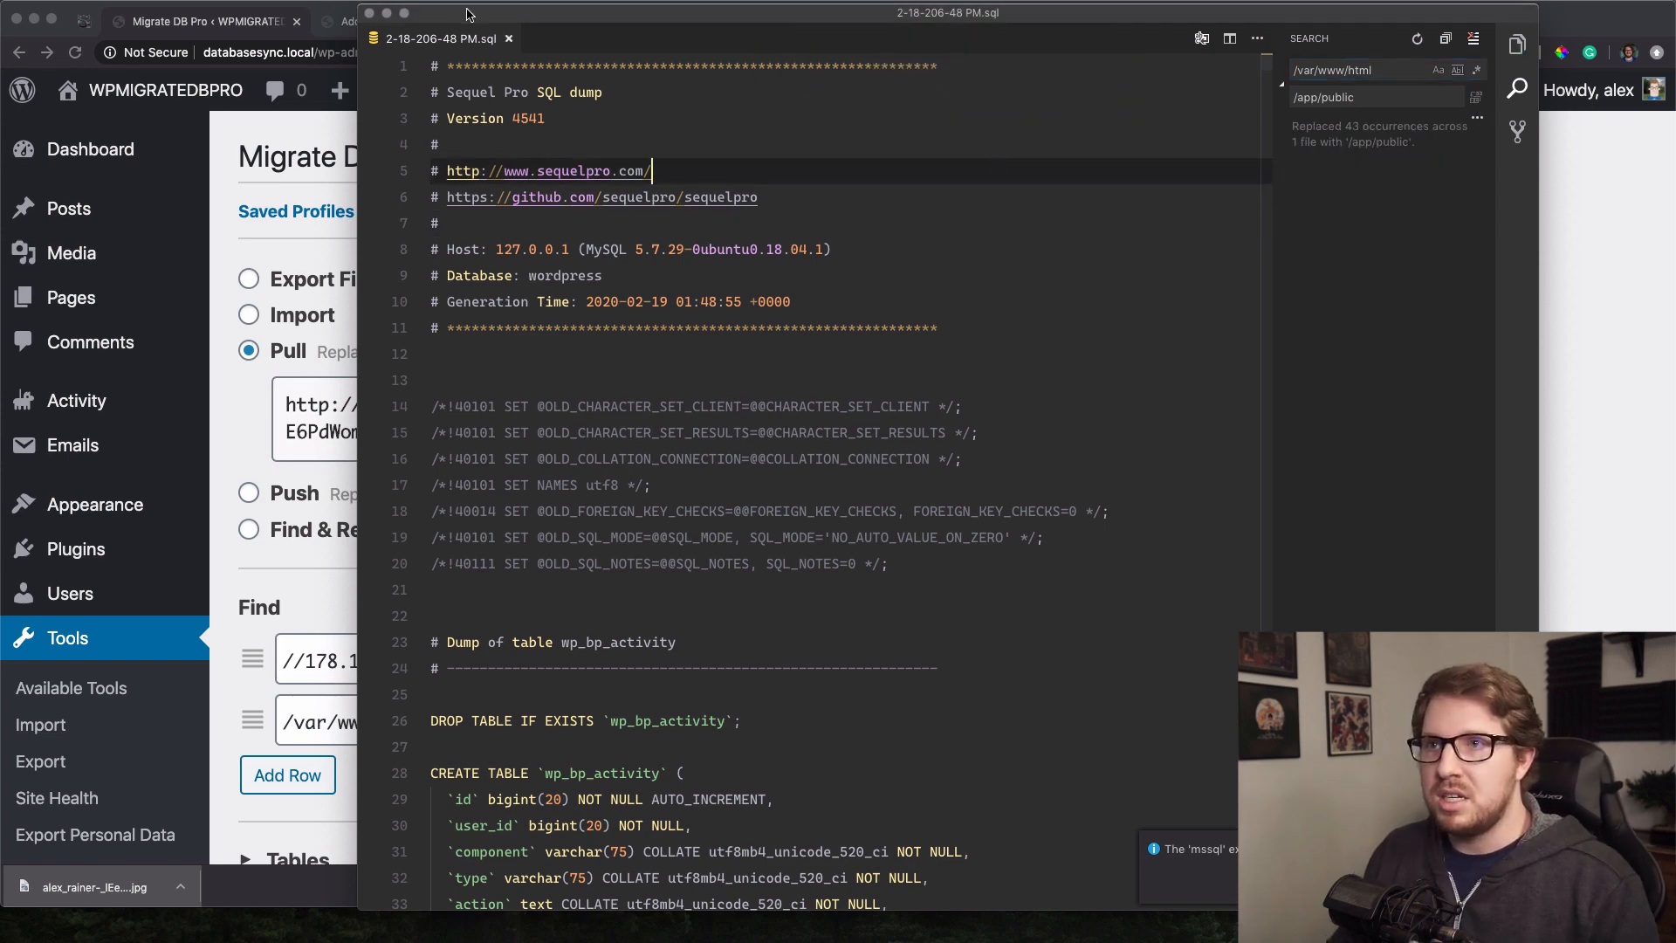
click(370, 15)
key(alt+space)
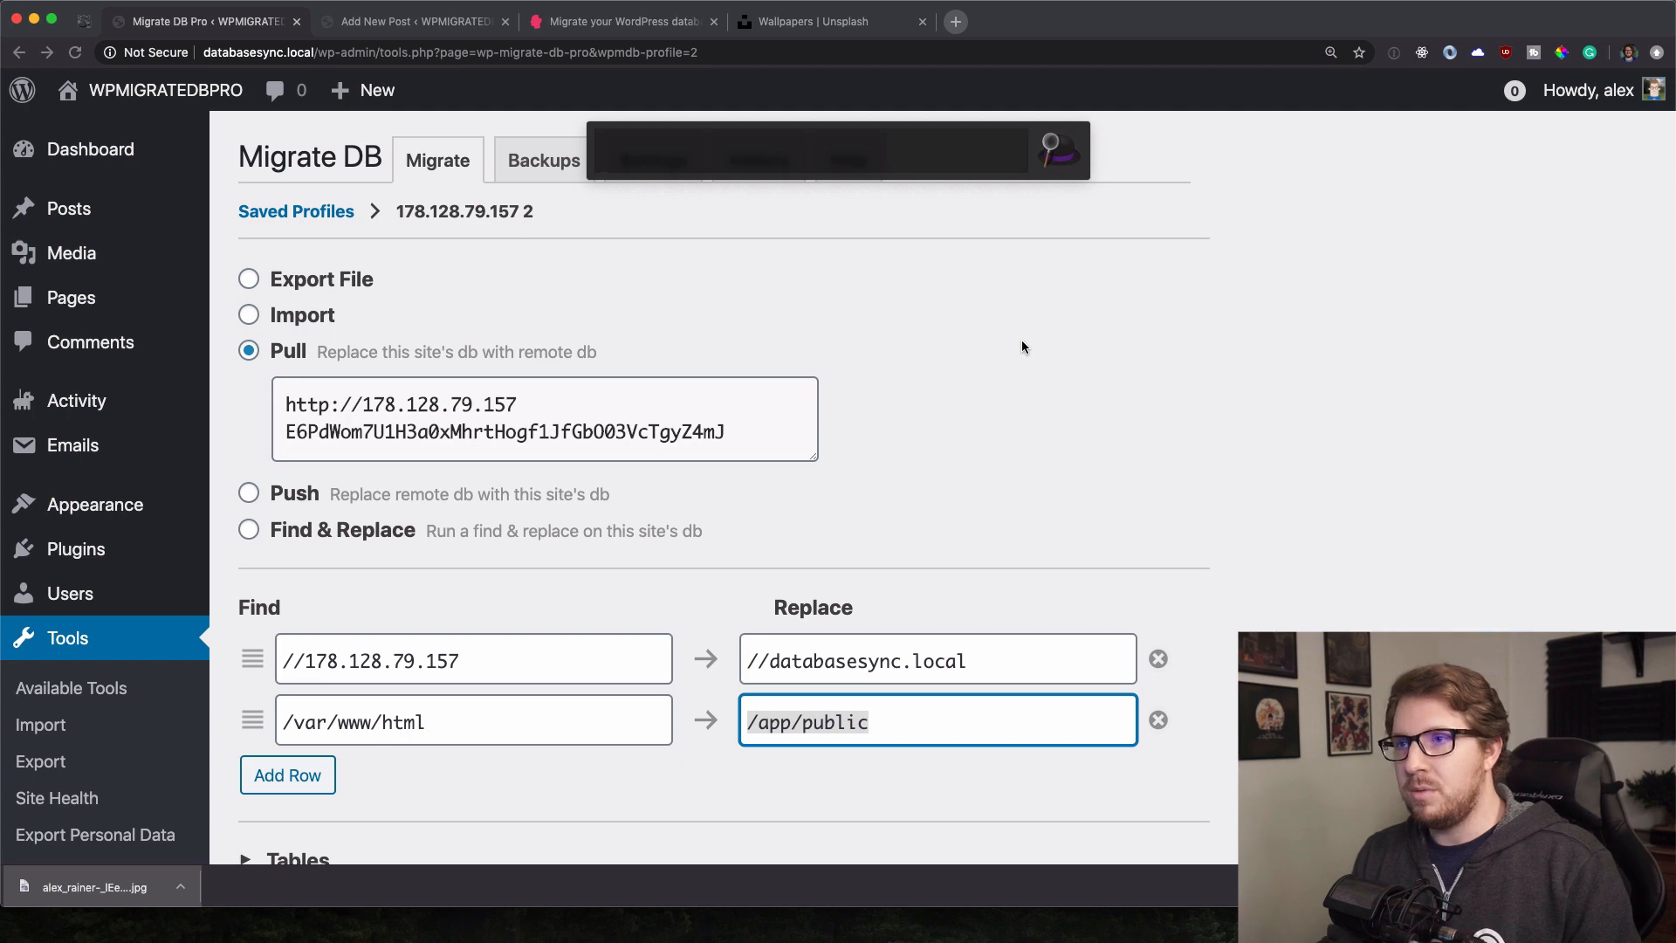
Launch Local and open the databasesync database in Sequel Pro.
text(loca)
key(Return)
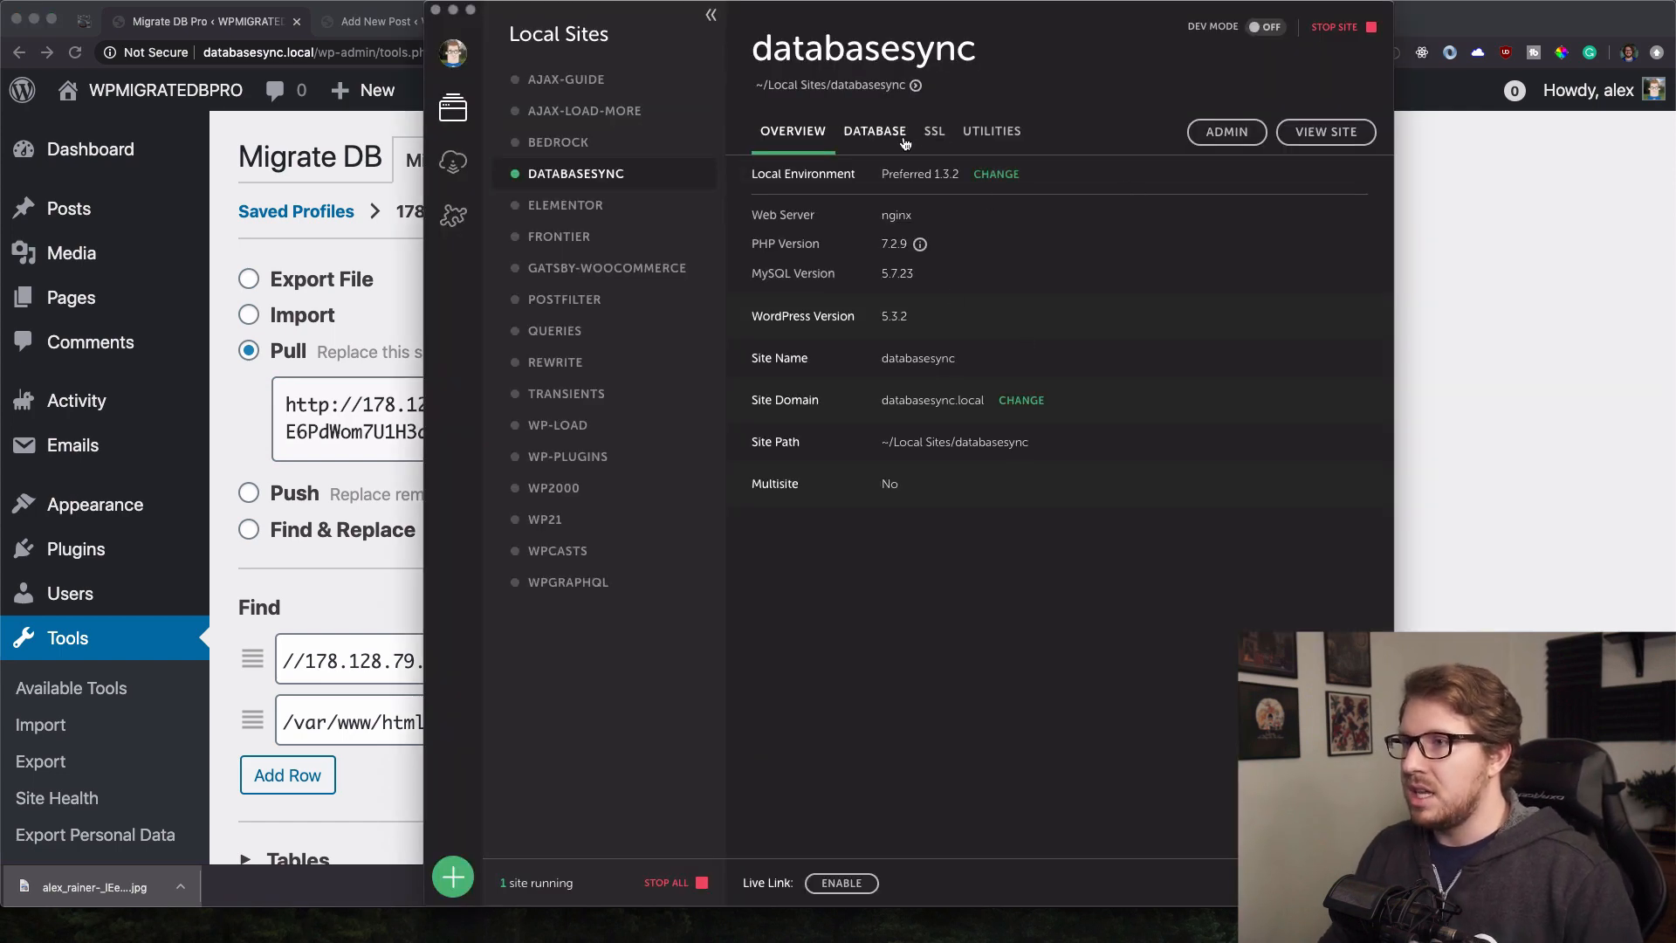
click(876, 134)
click(1013, 175)
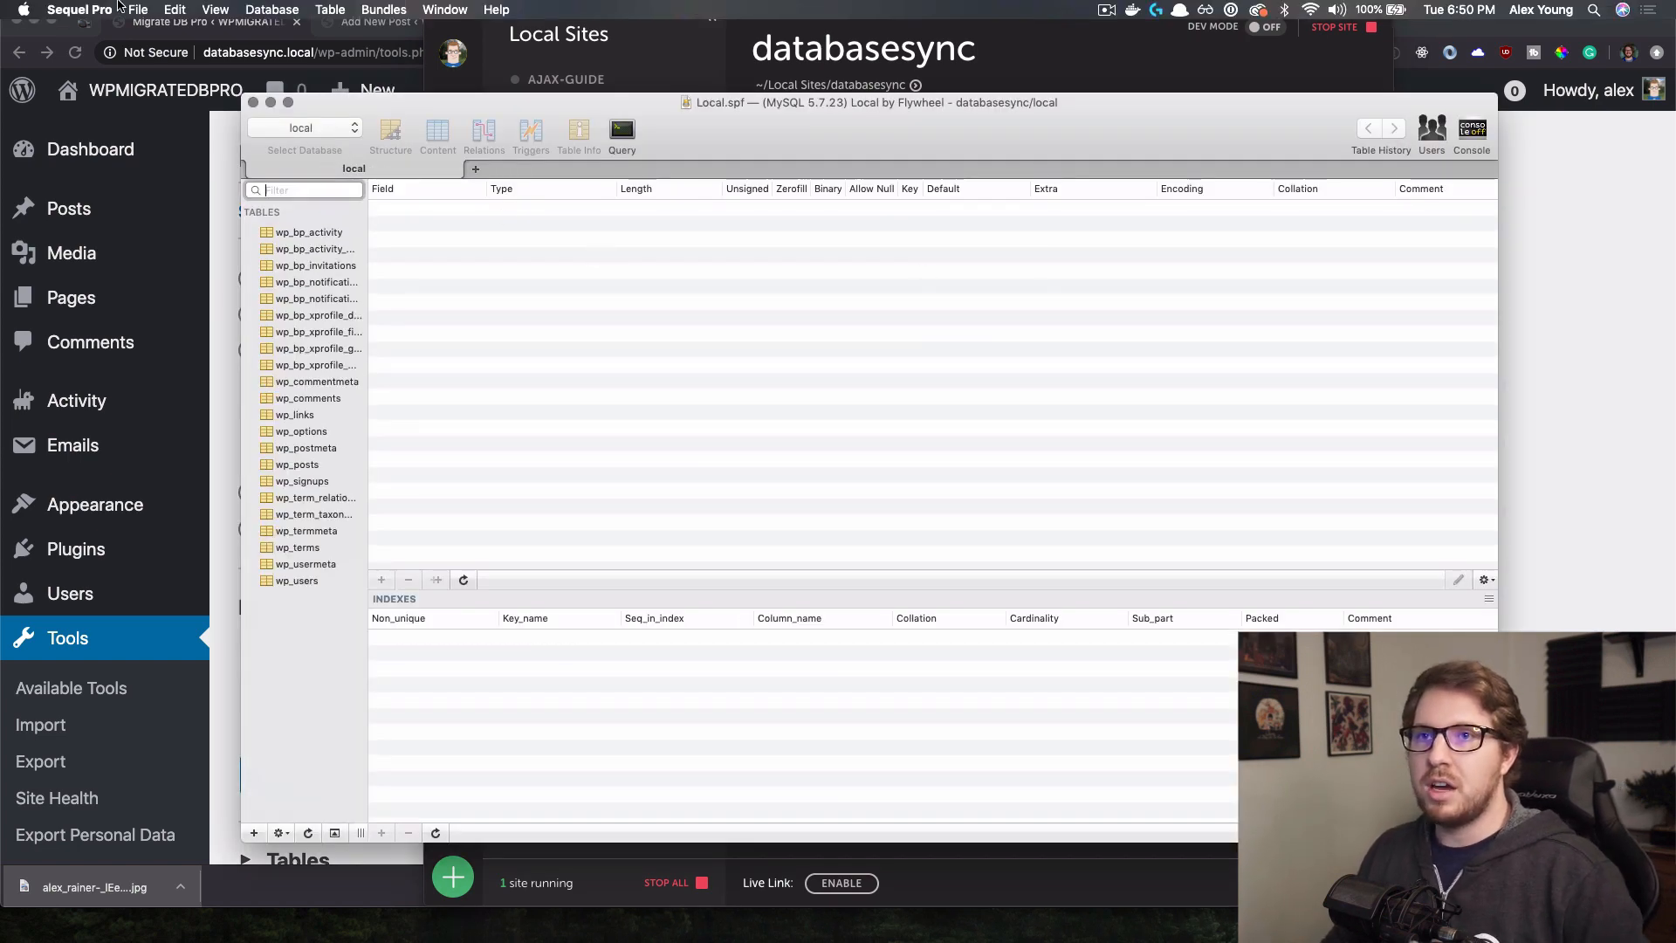
Import 2-18-206-48 PM.sql from the Desktop into the local database.
click(137, 10)
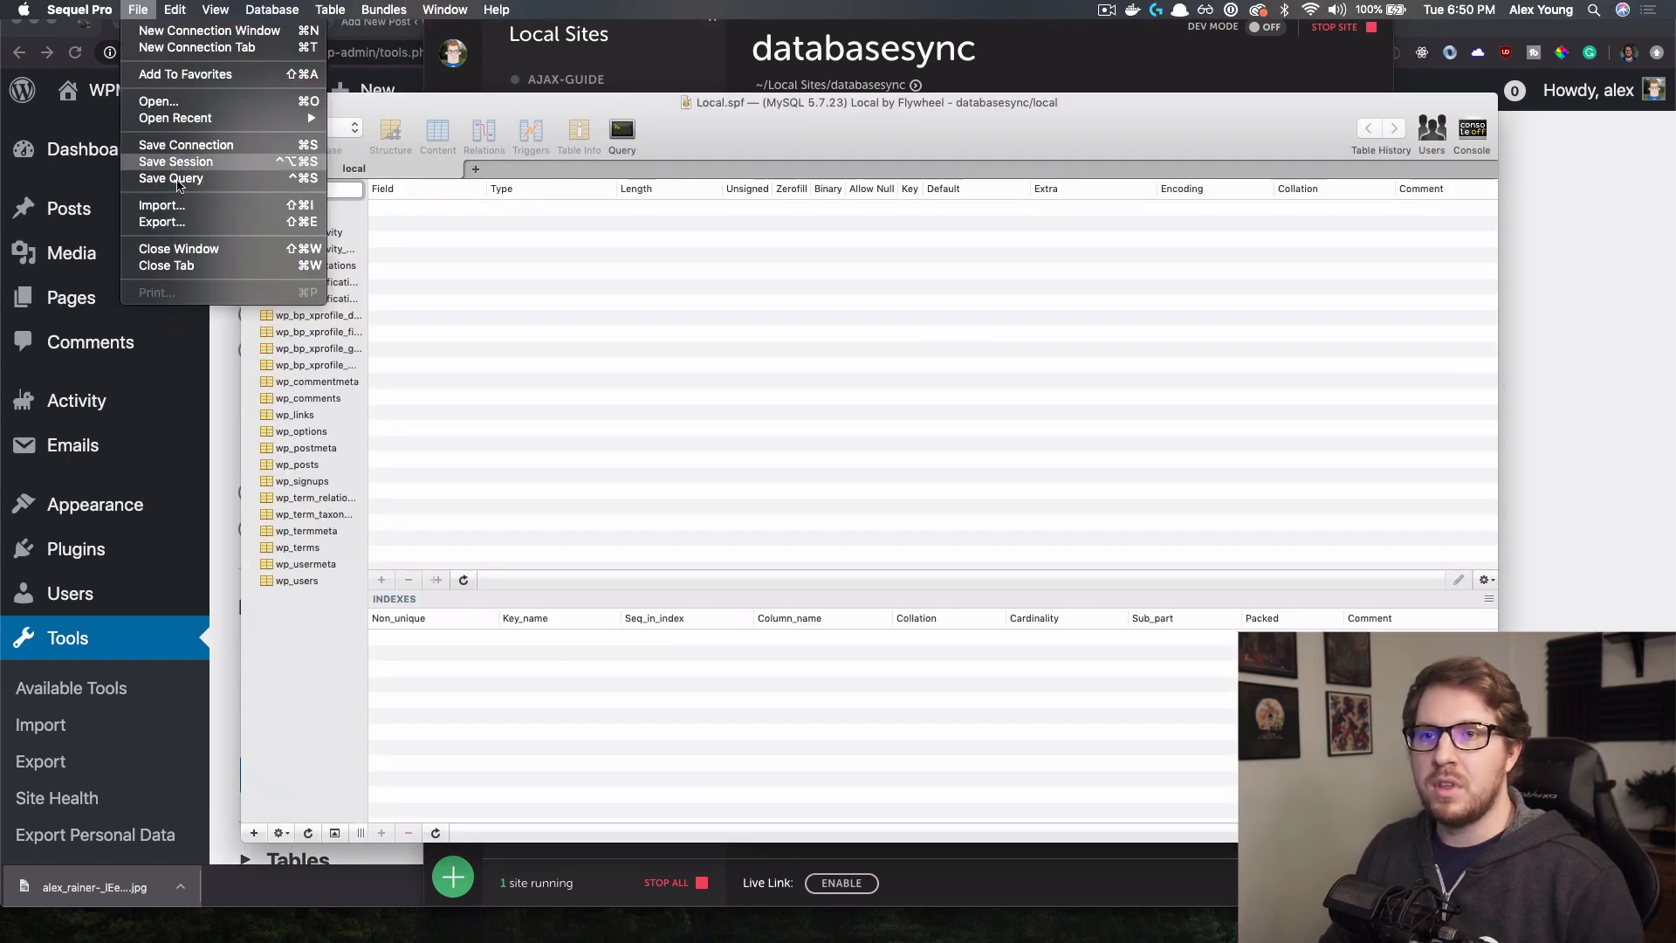
click(173, 207)
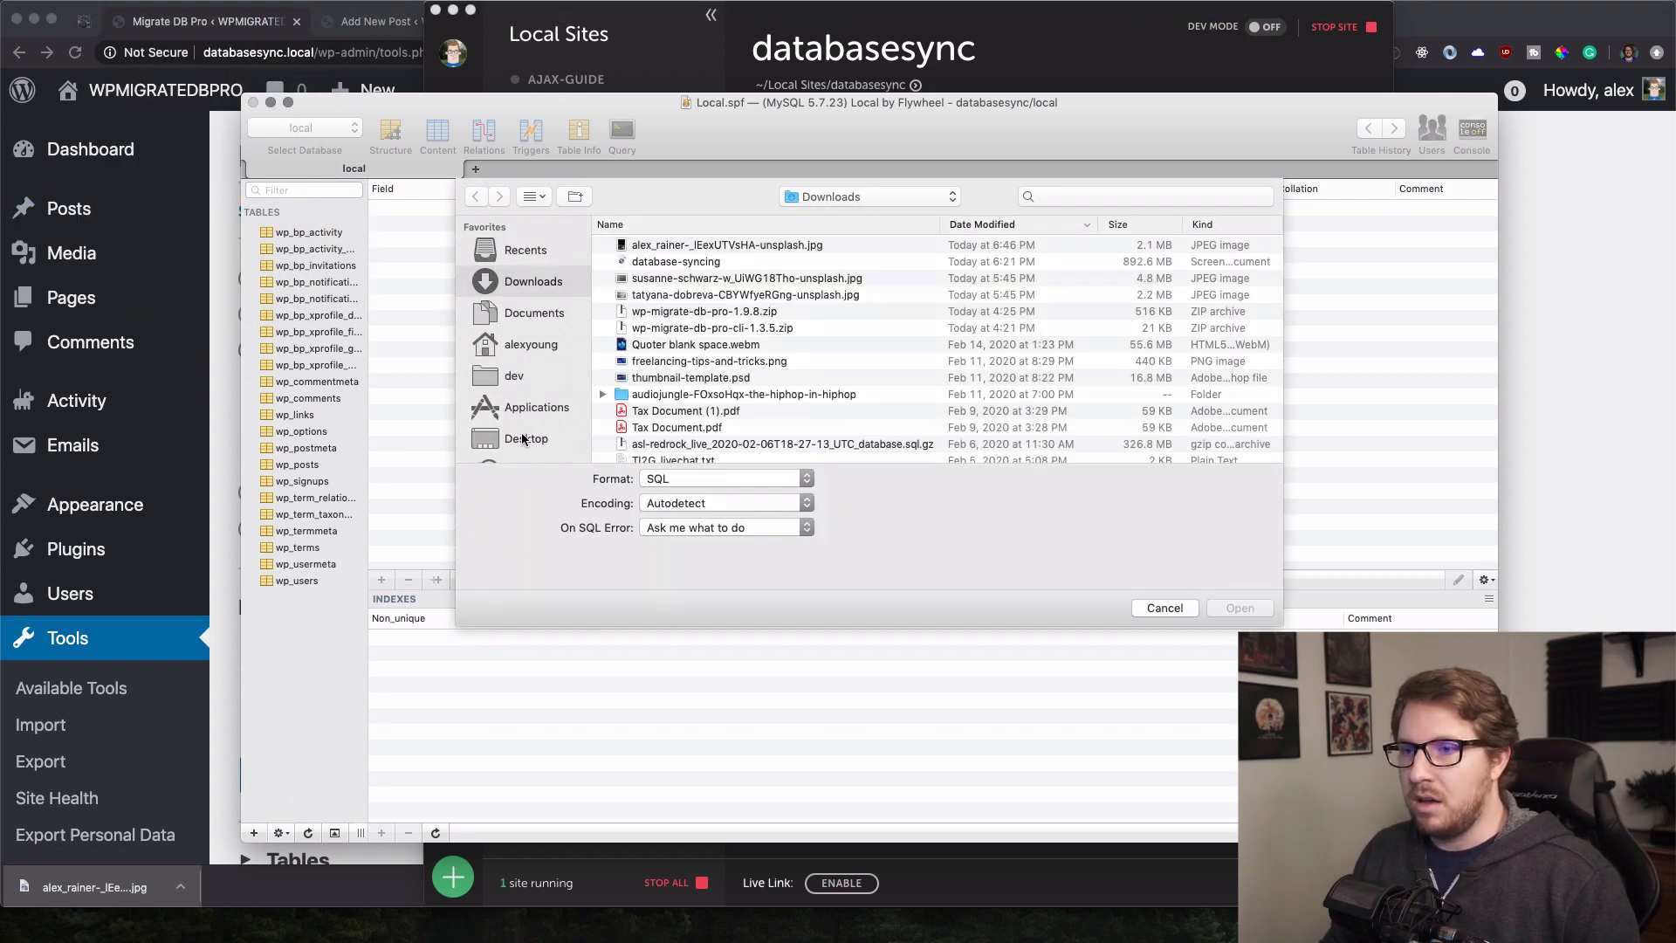
click(522, 438)
click(679, 244)
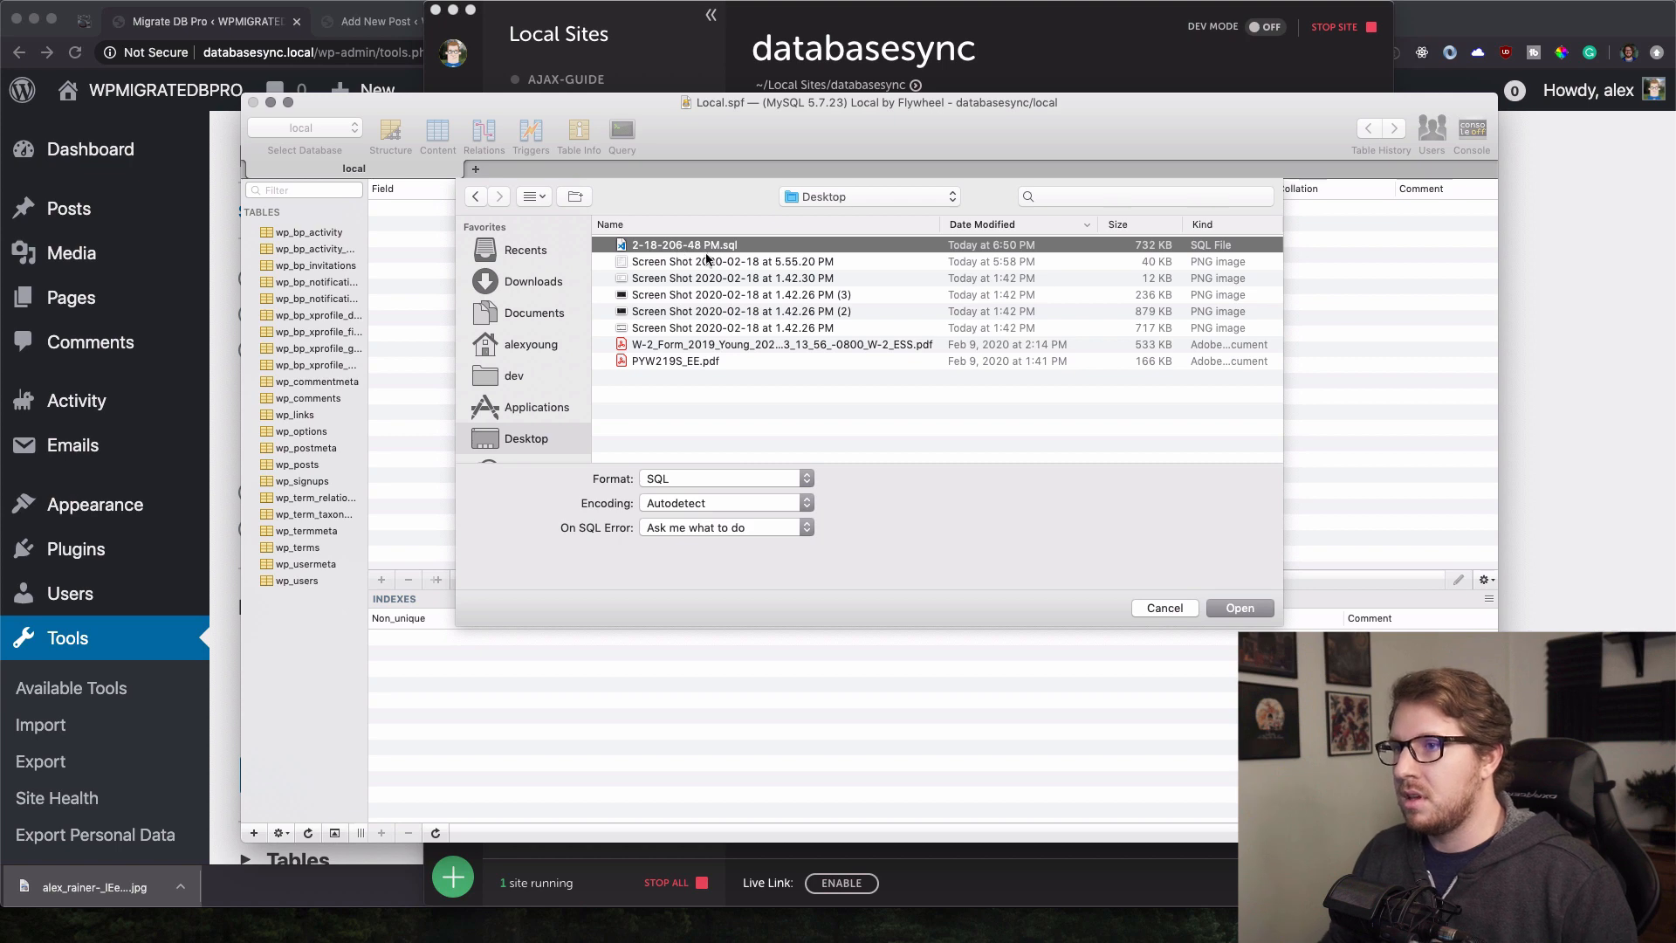
click(1238, 607)
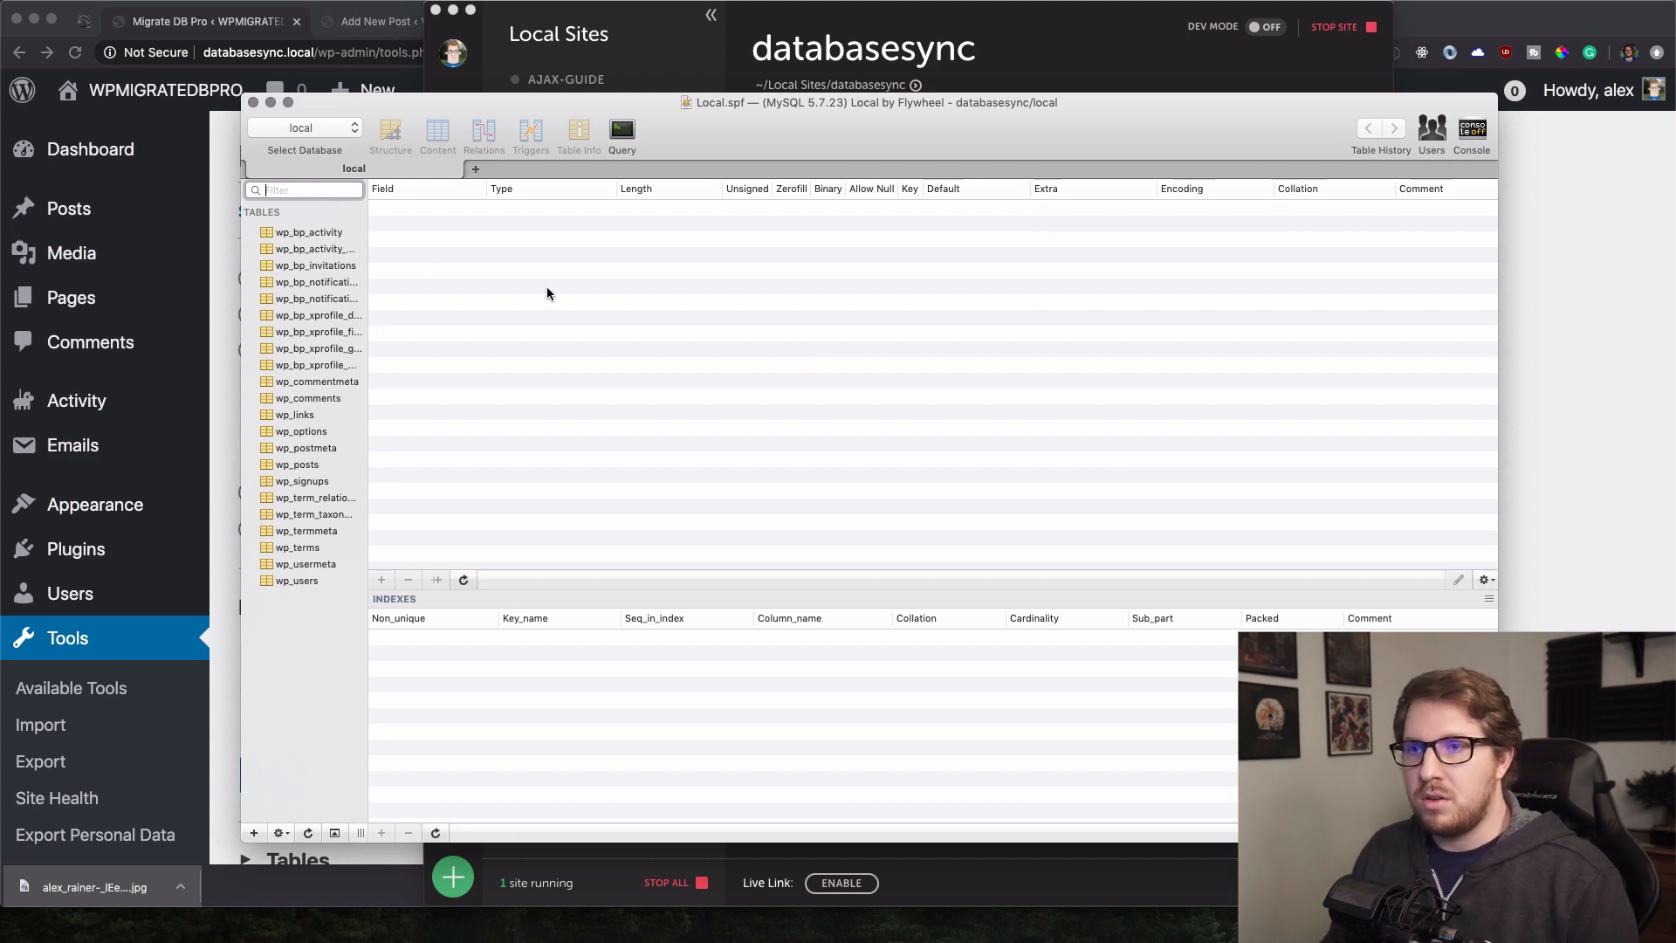
Close both Sequel Pro windows and move the Transmit window to the right.
click(253, 103)
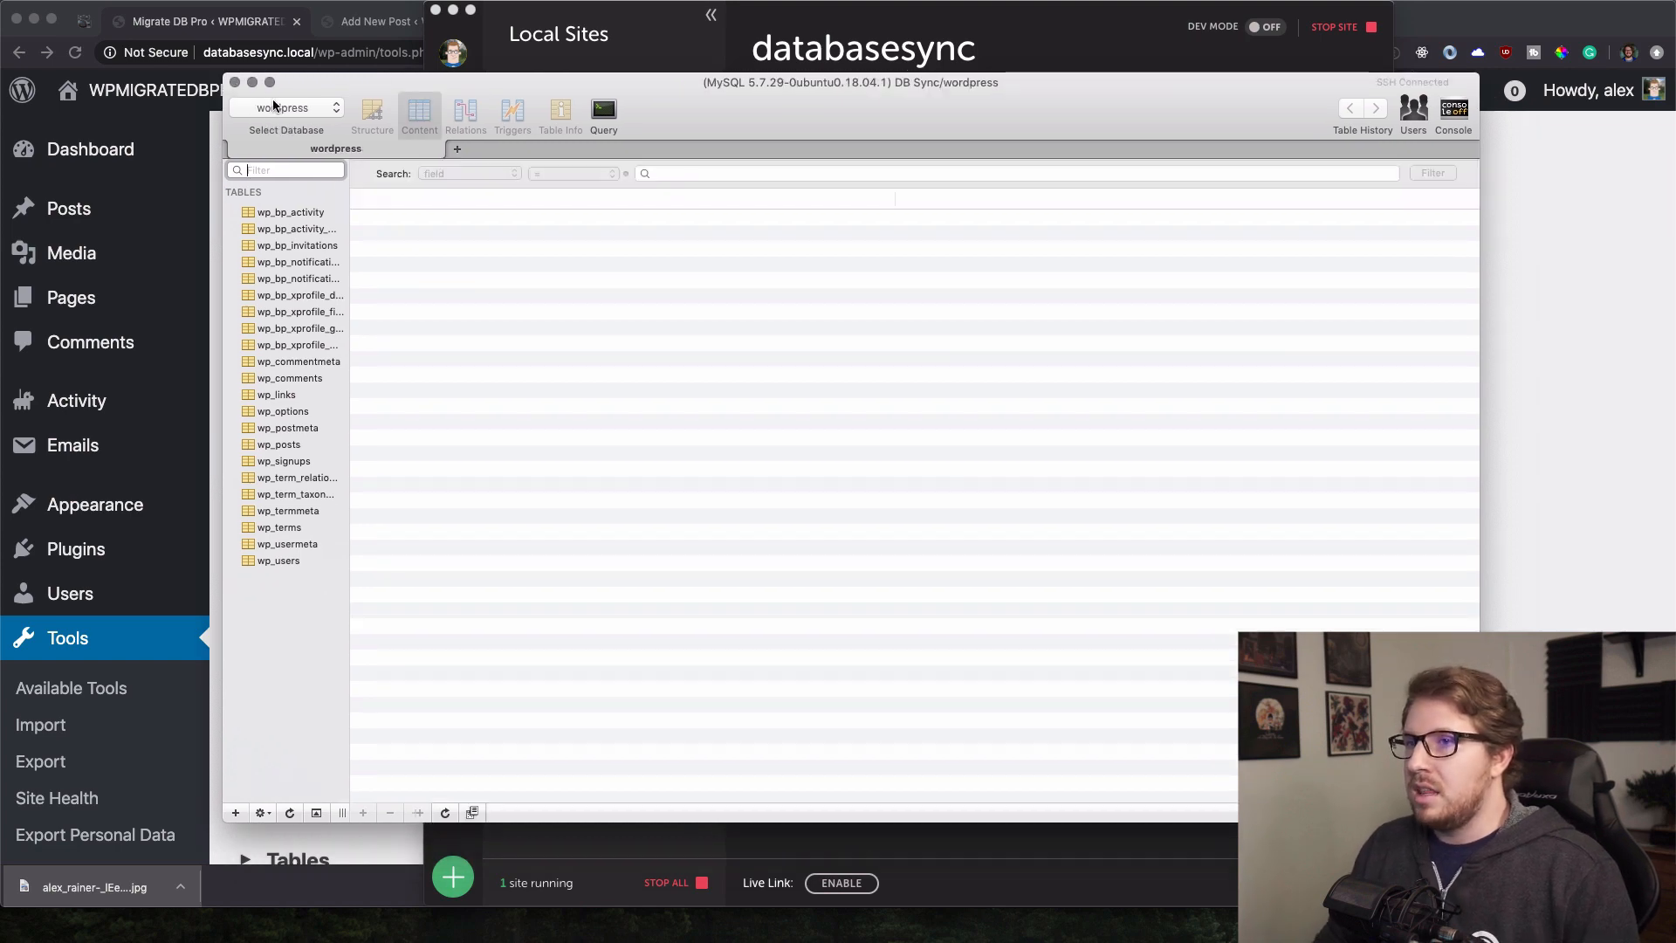
click(234, 82)
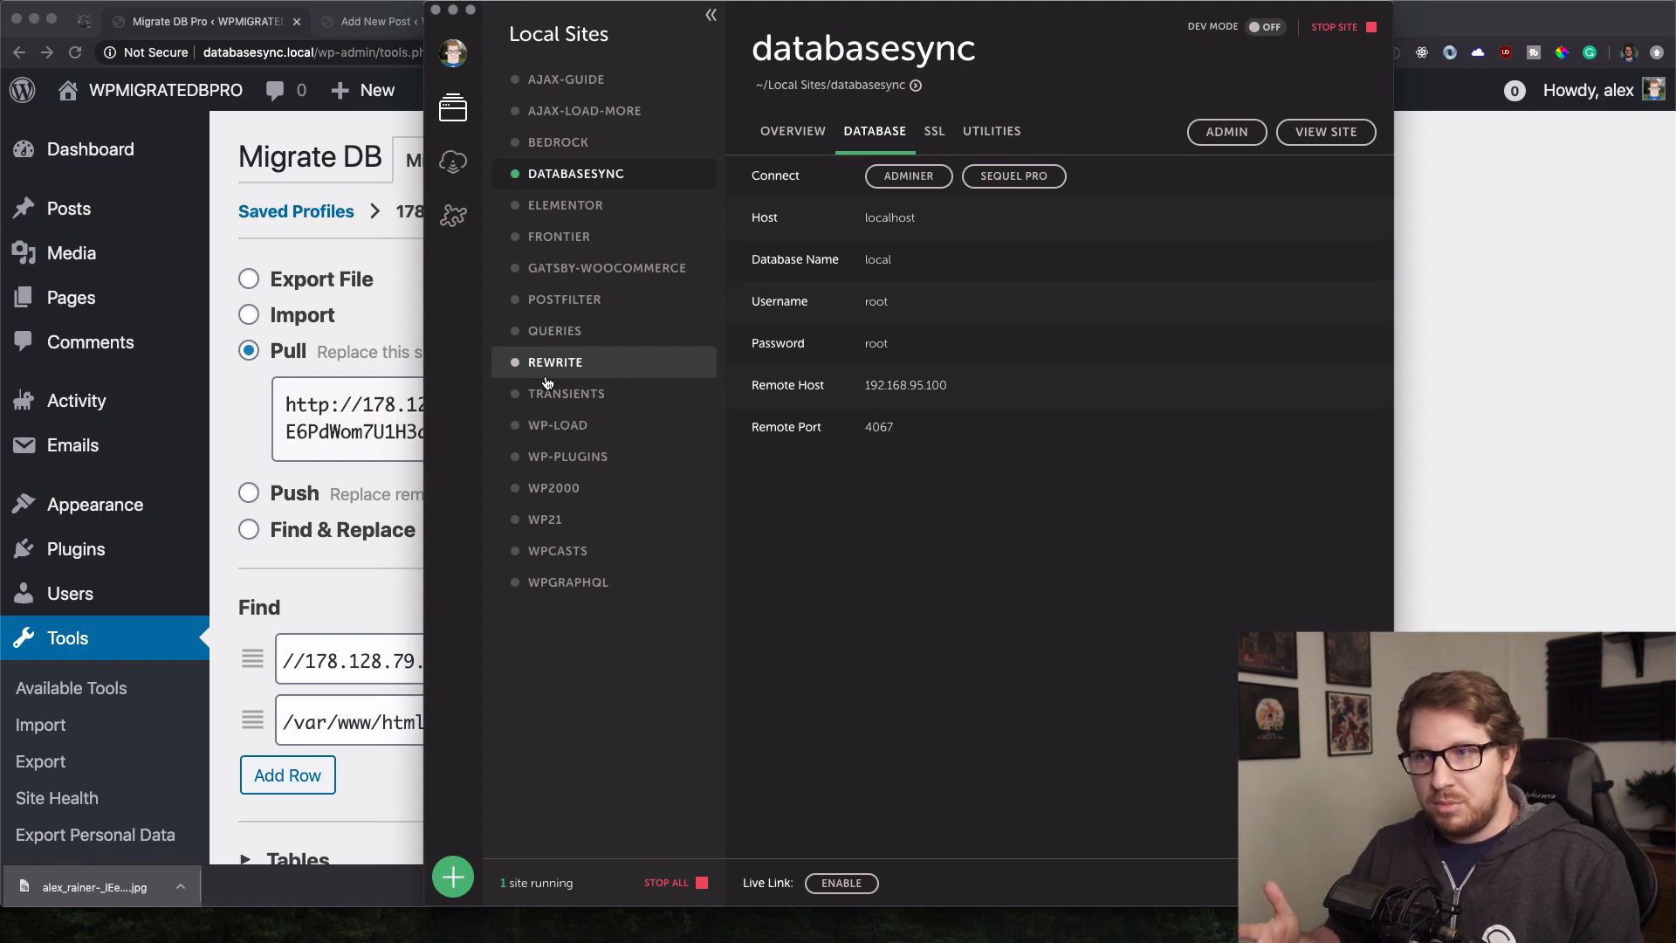
click(1582, 312)
key(super+Tab)
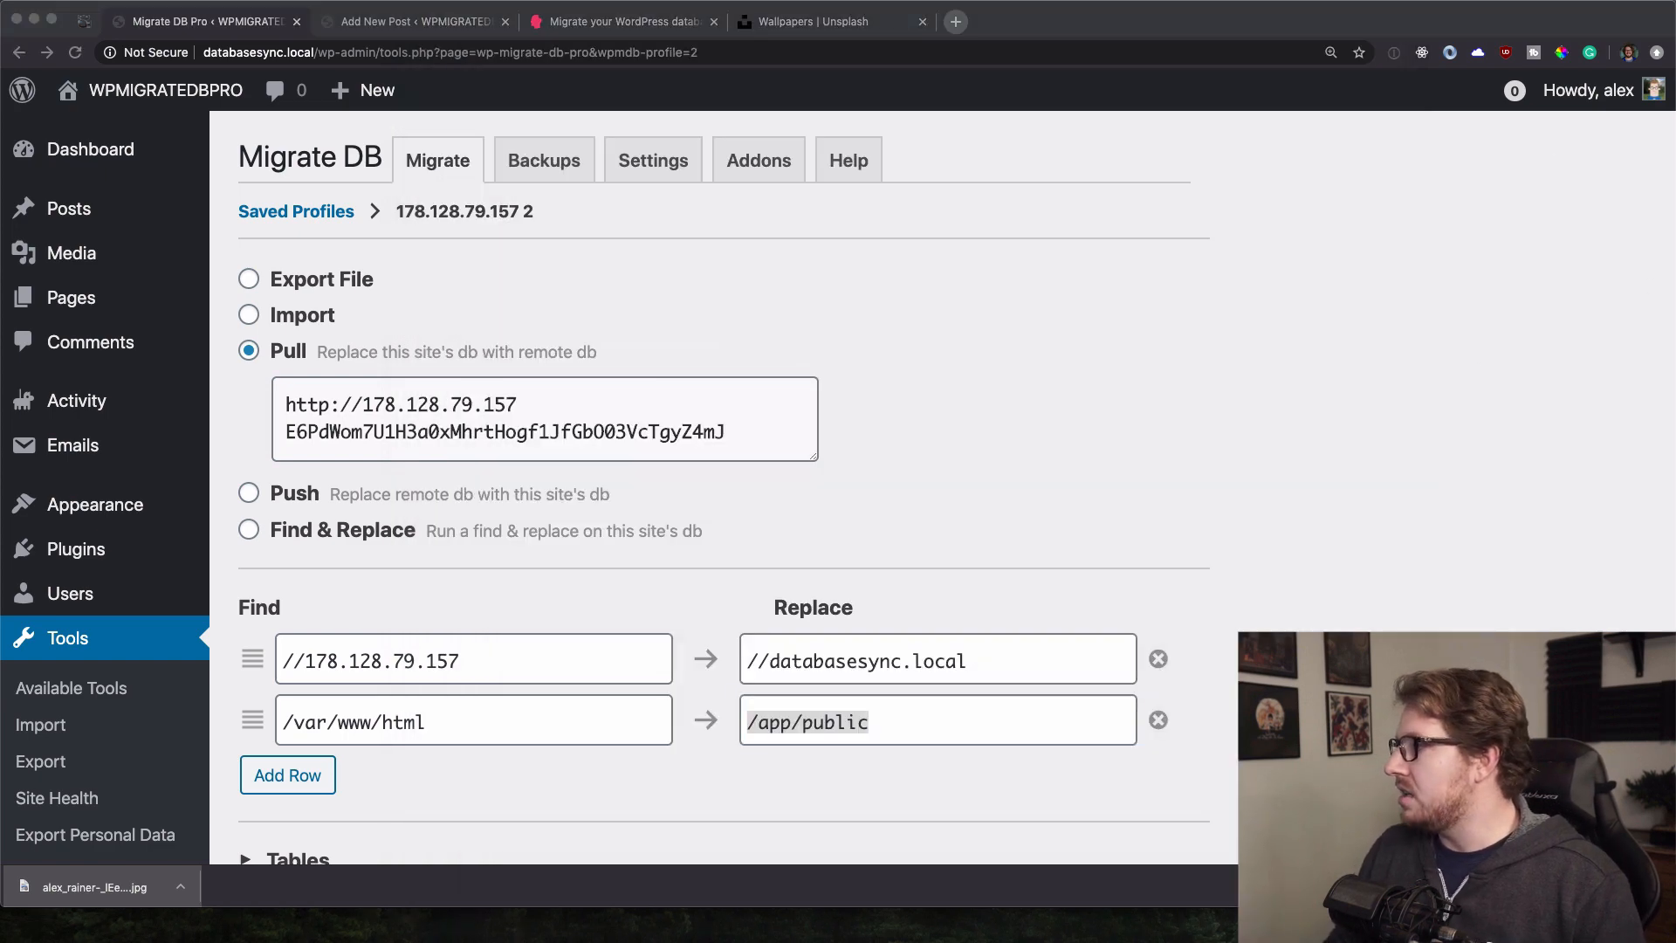
drag(803, 128, 801, 64)
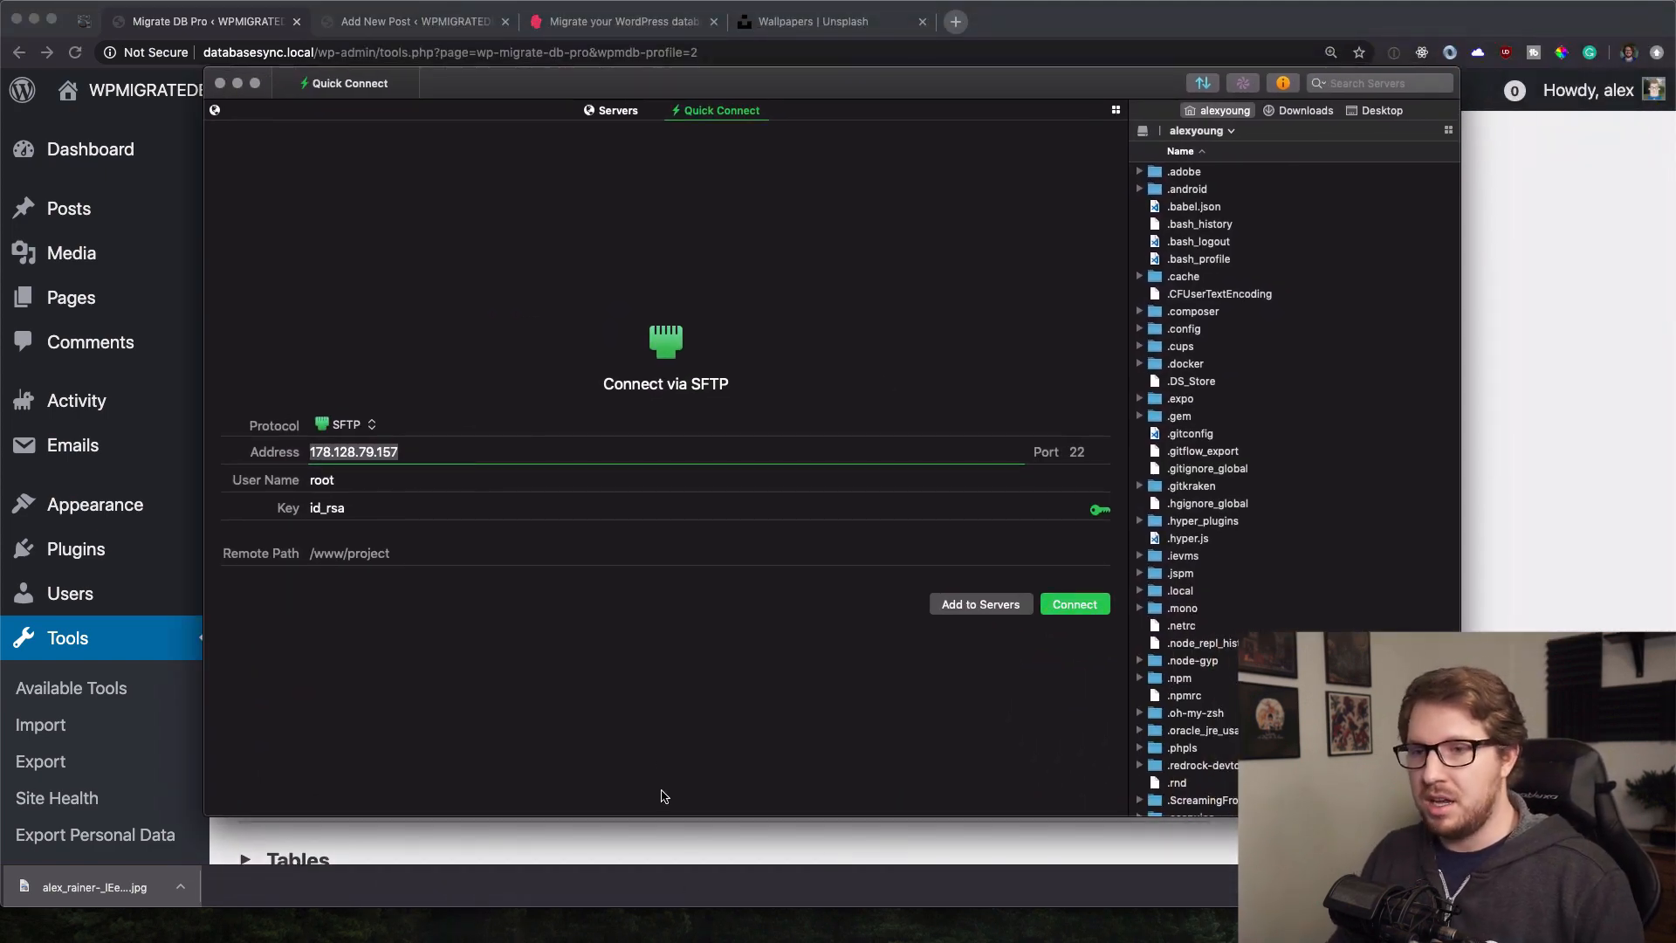
Navigate the local pane to Local Sites/databasesync/app/public/wp-content/uploads.
scroll(1197, 594, down, 15)
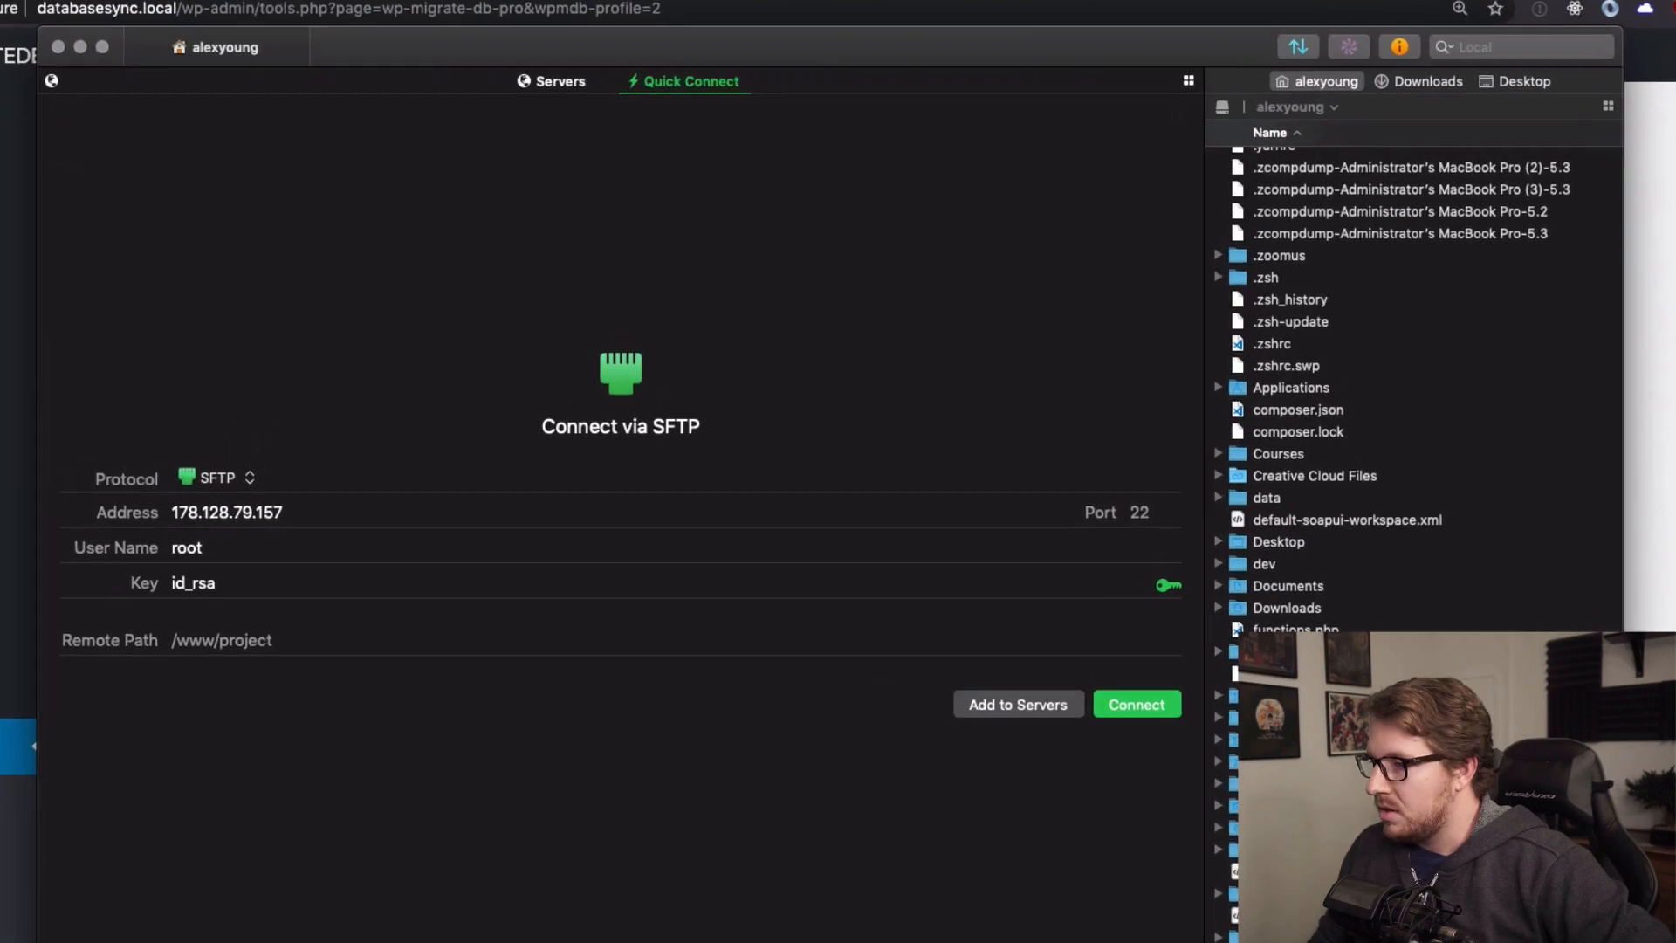
double_click(1197, 602)
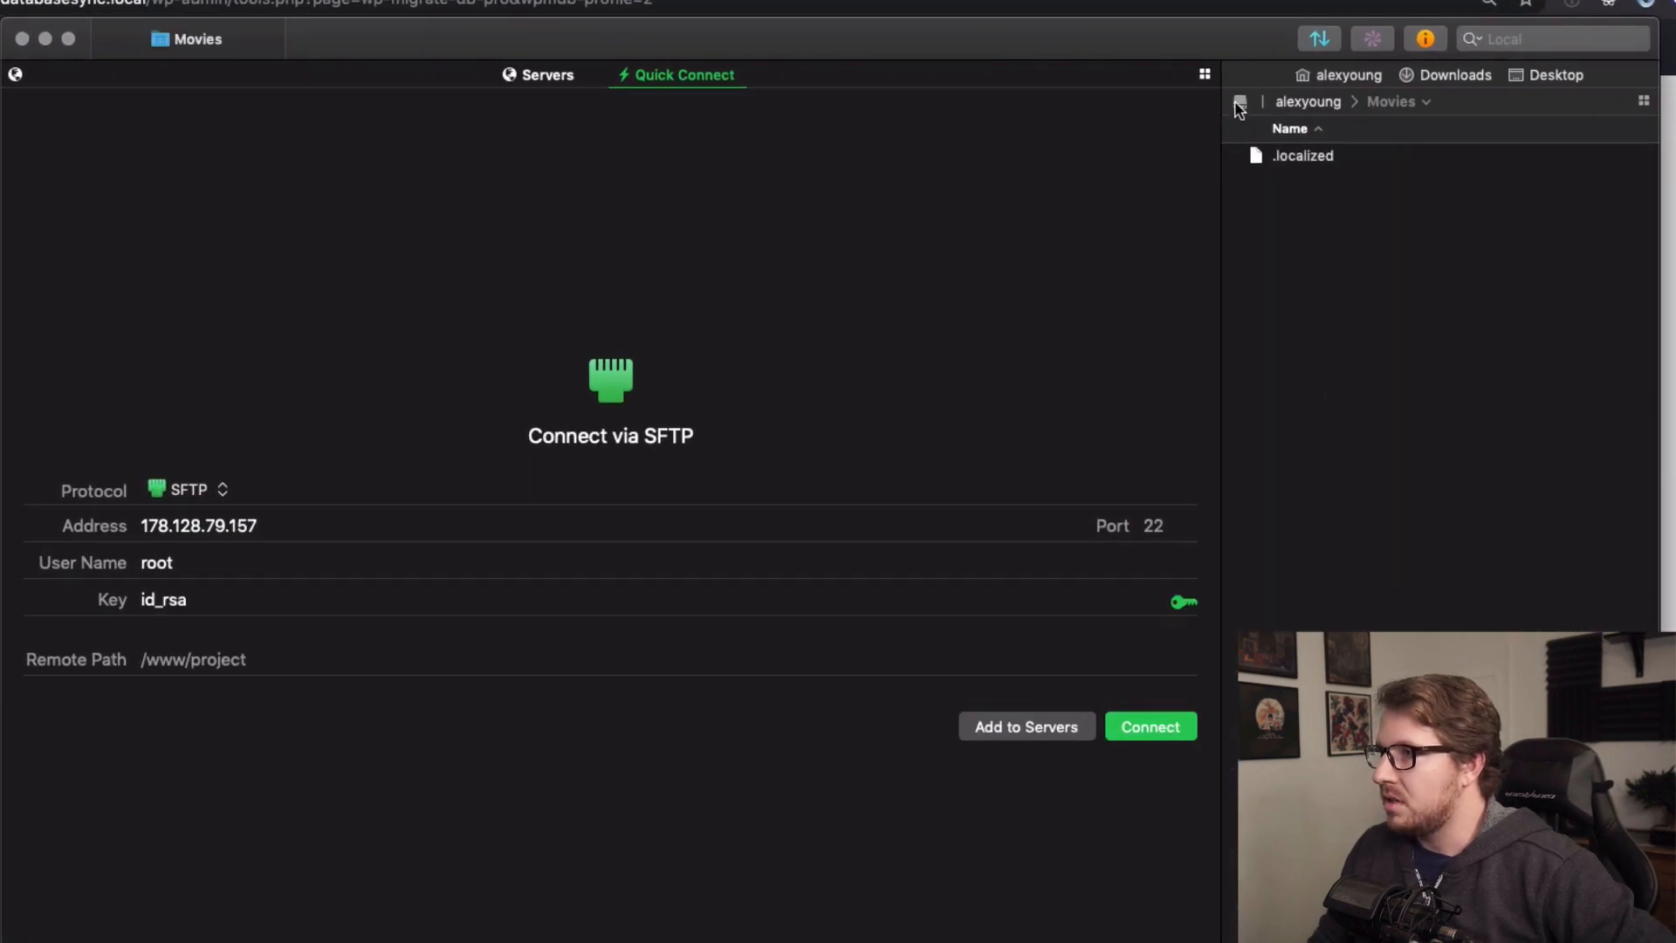
click(1327, 103)
scroll(1274, 406, down, 10)
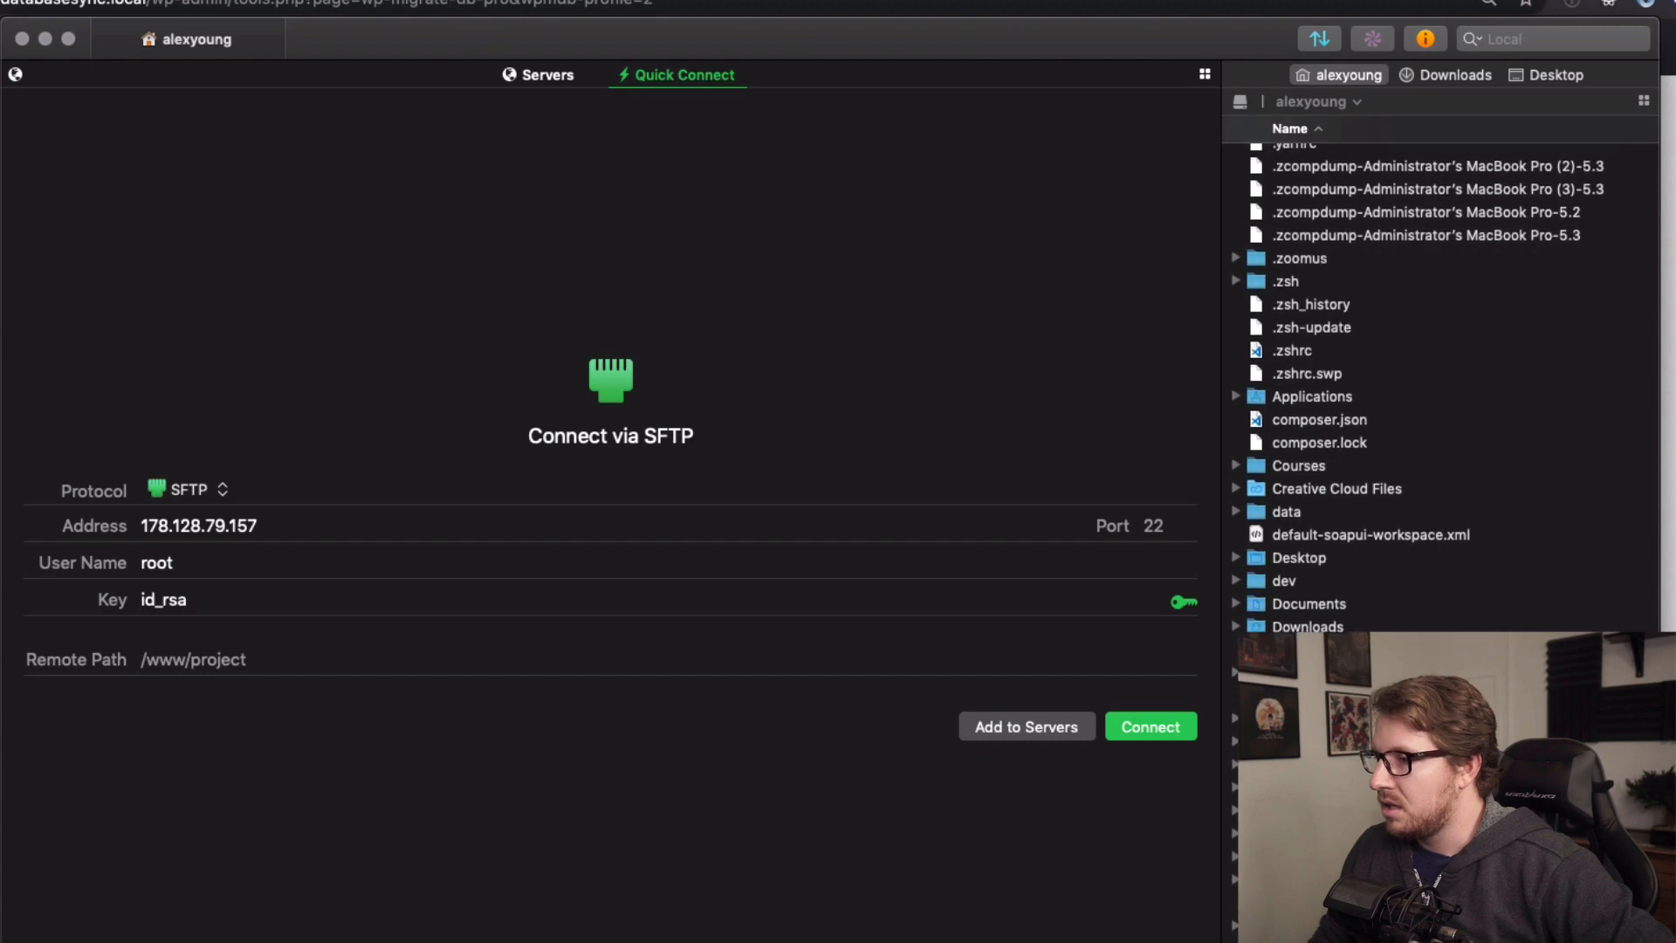
double_click(1274, 406)
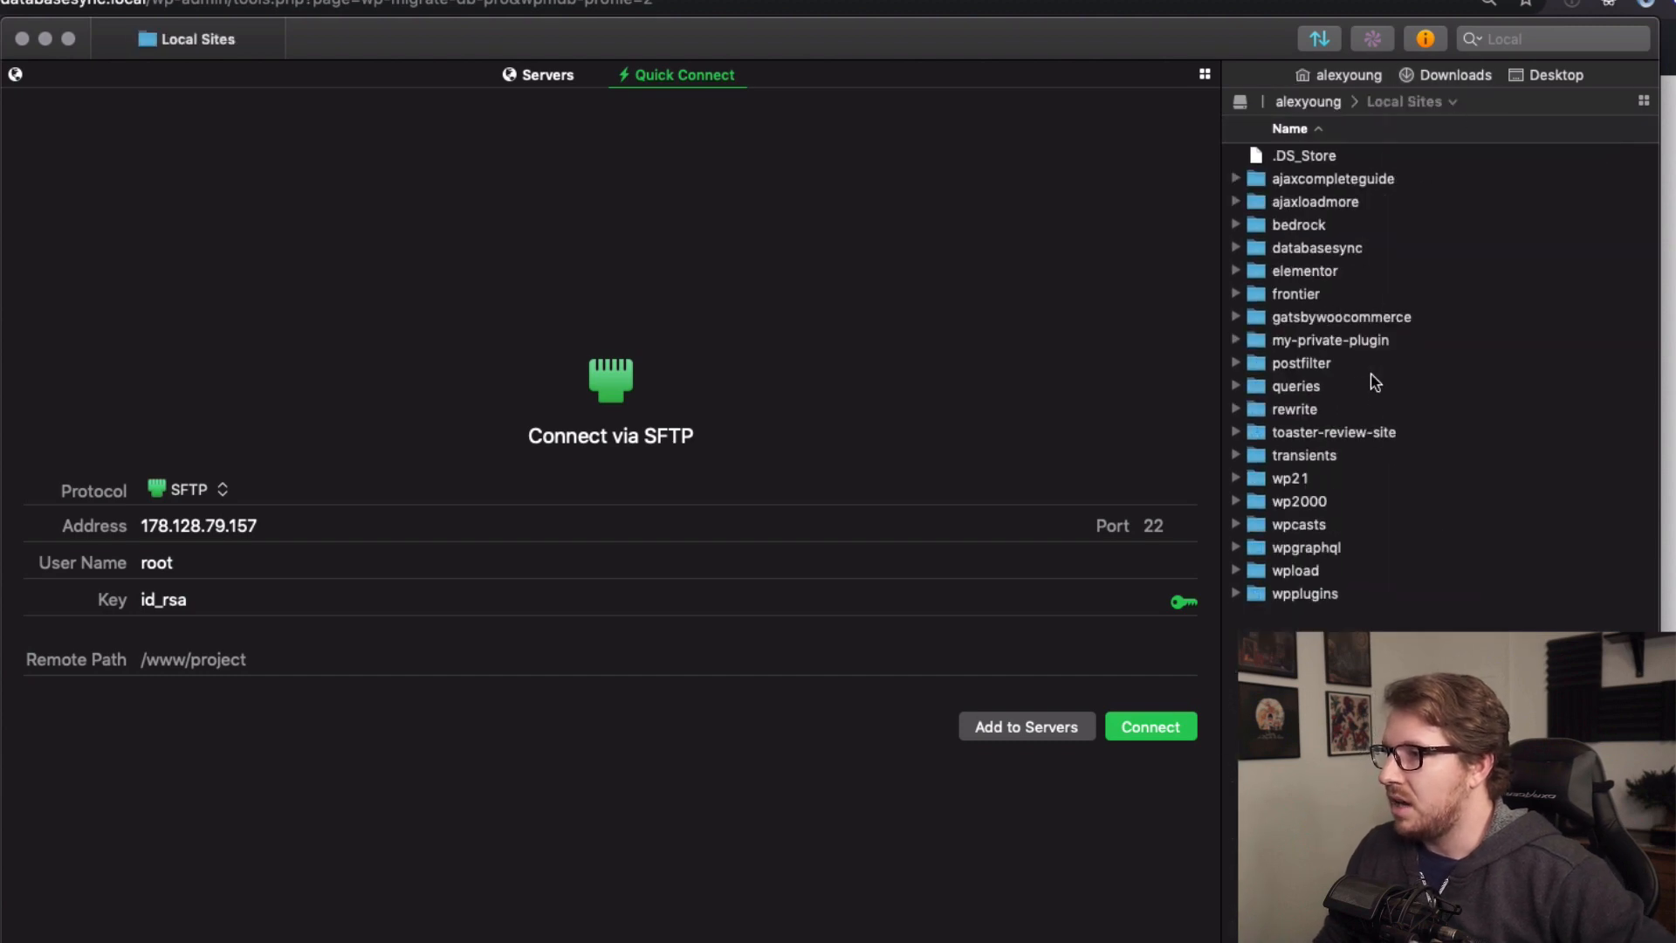
double_click(1311, 245)
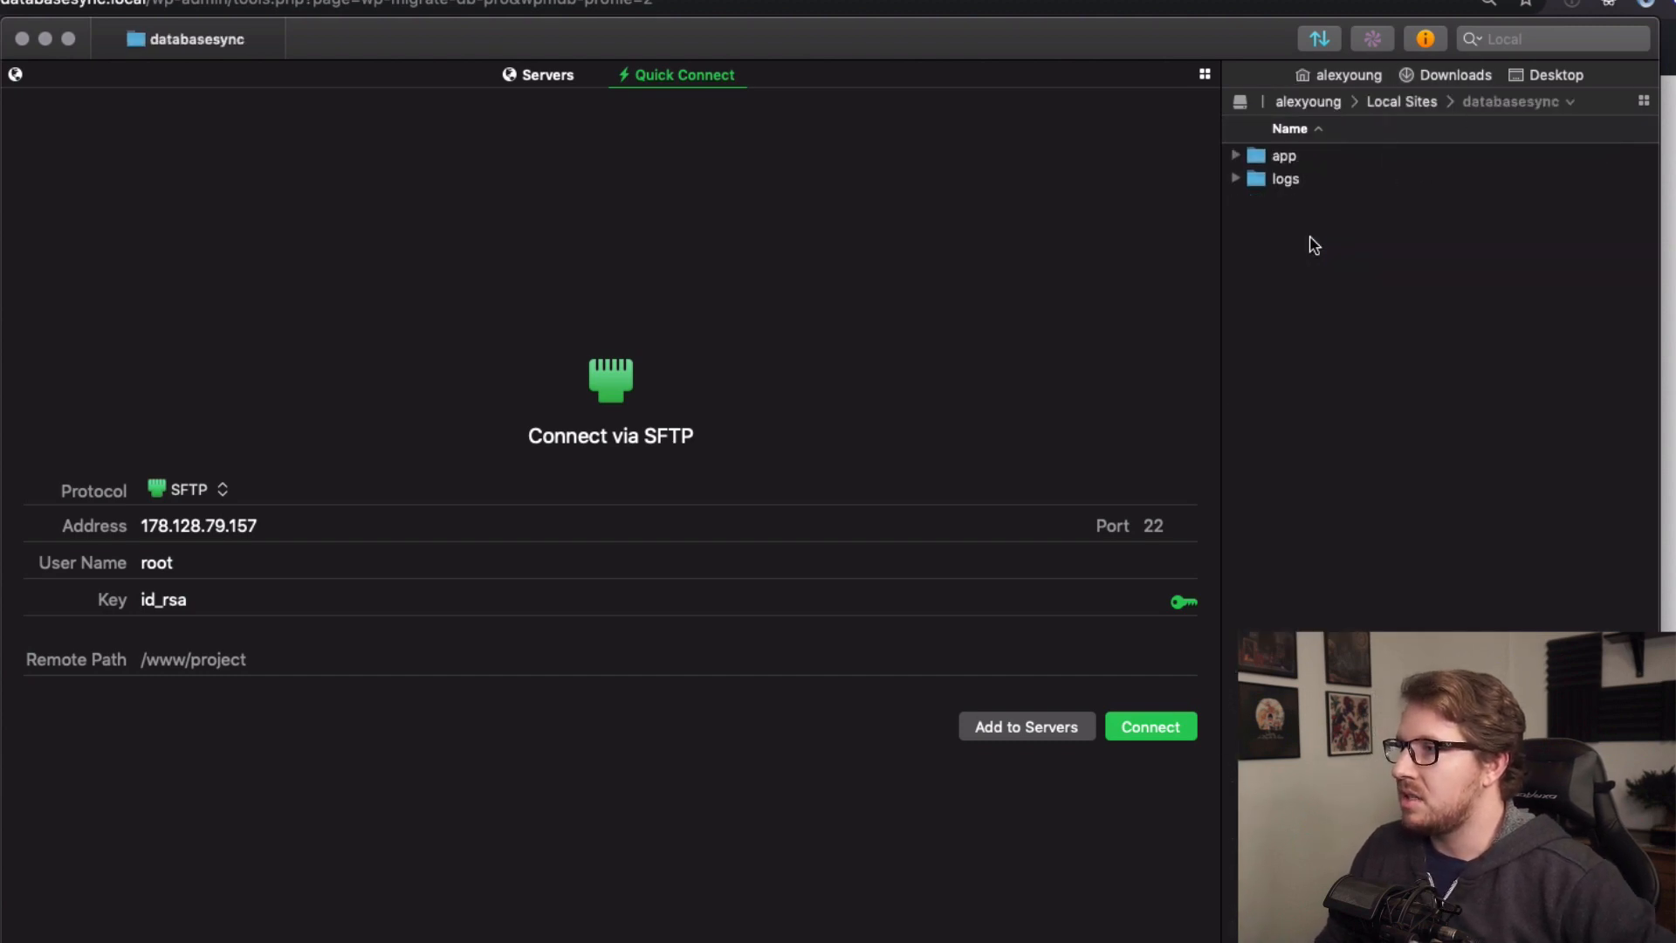
double_click(1288, 156)
click(1294, 160)
double_click(1293, 157)
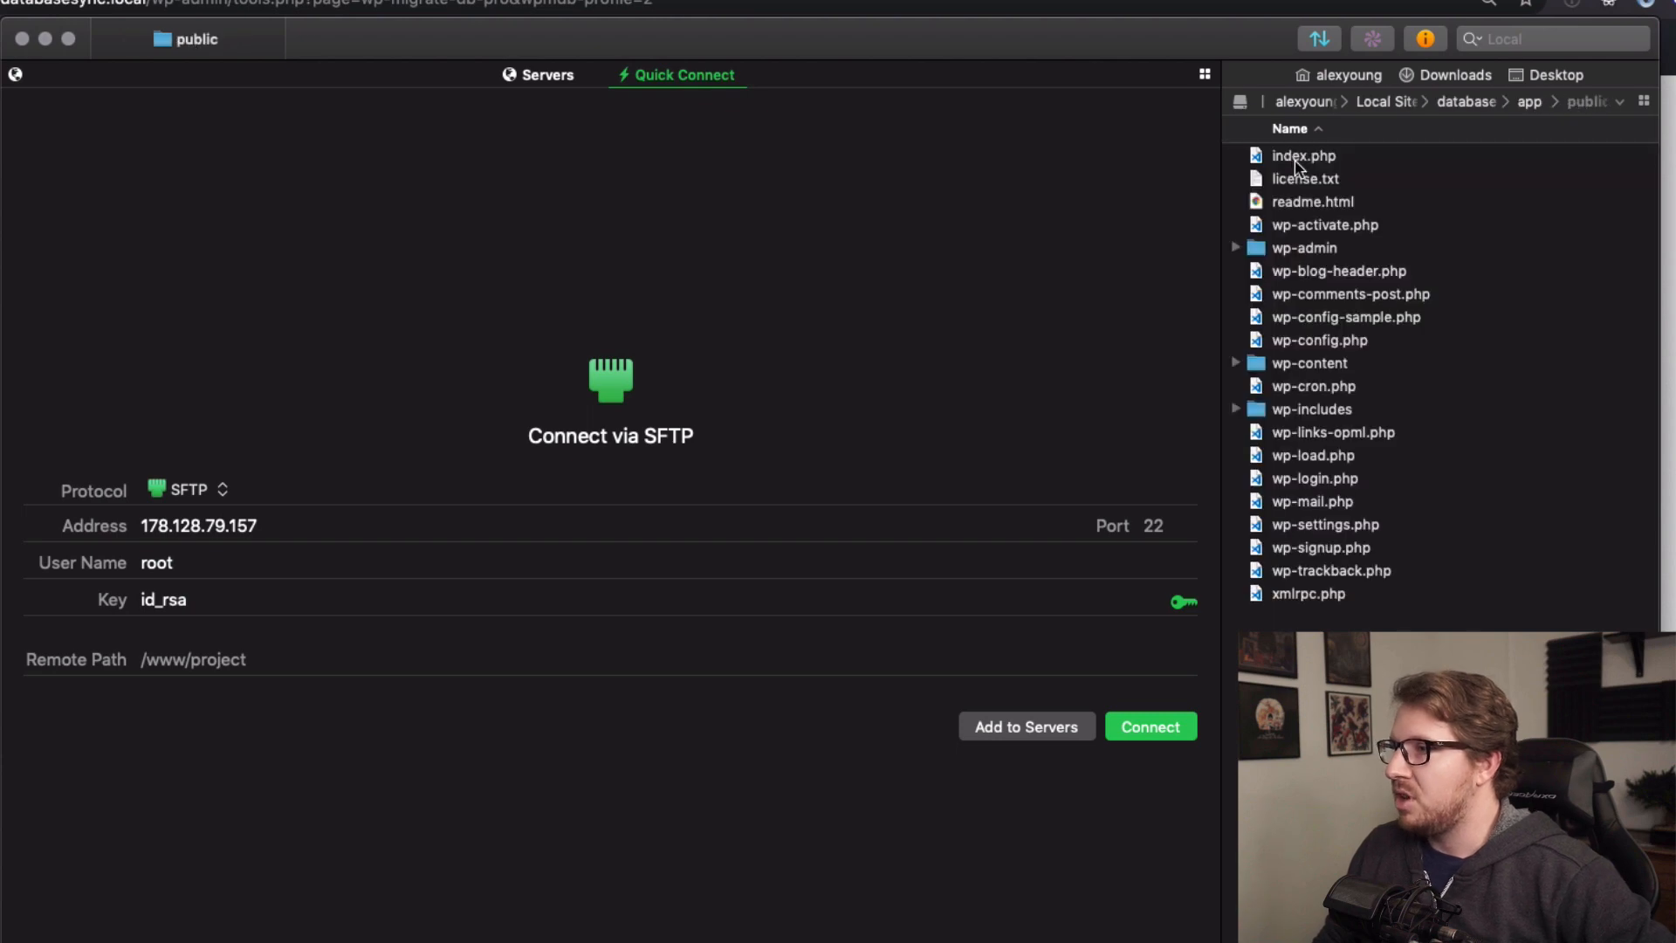
double_click(1317, 365)
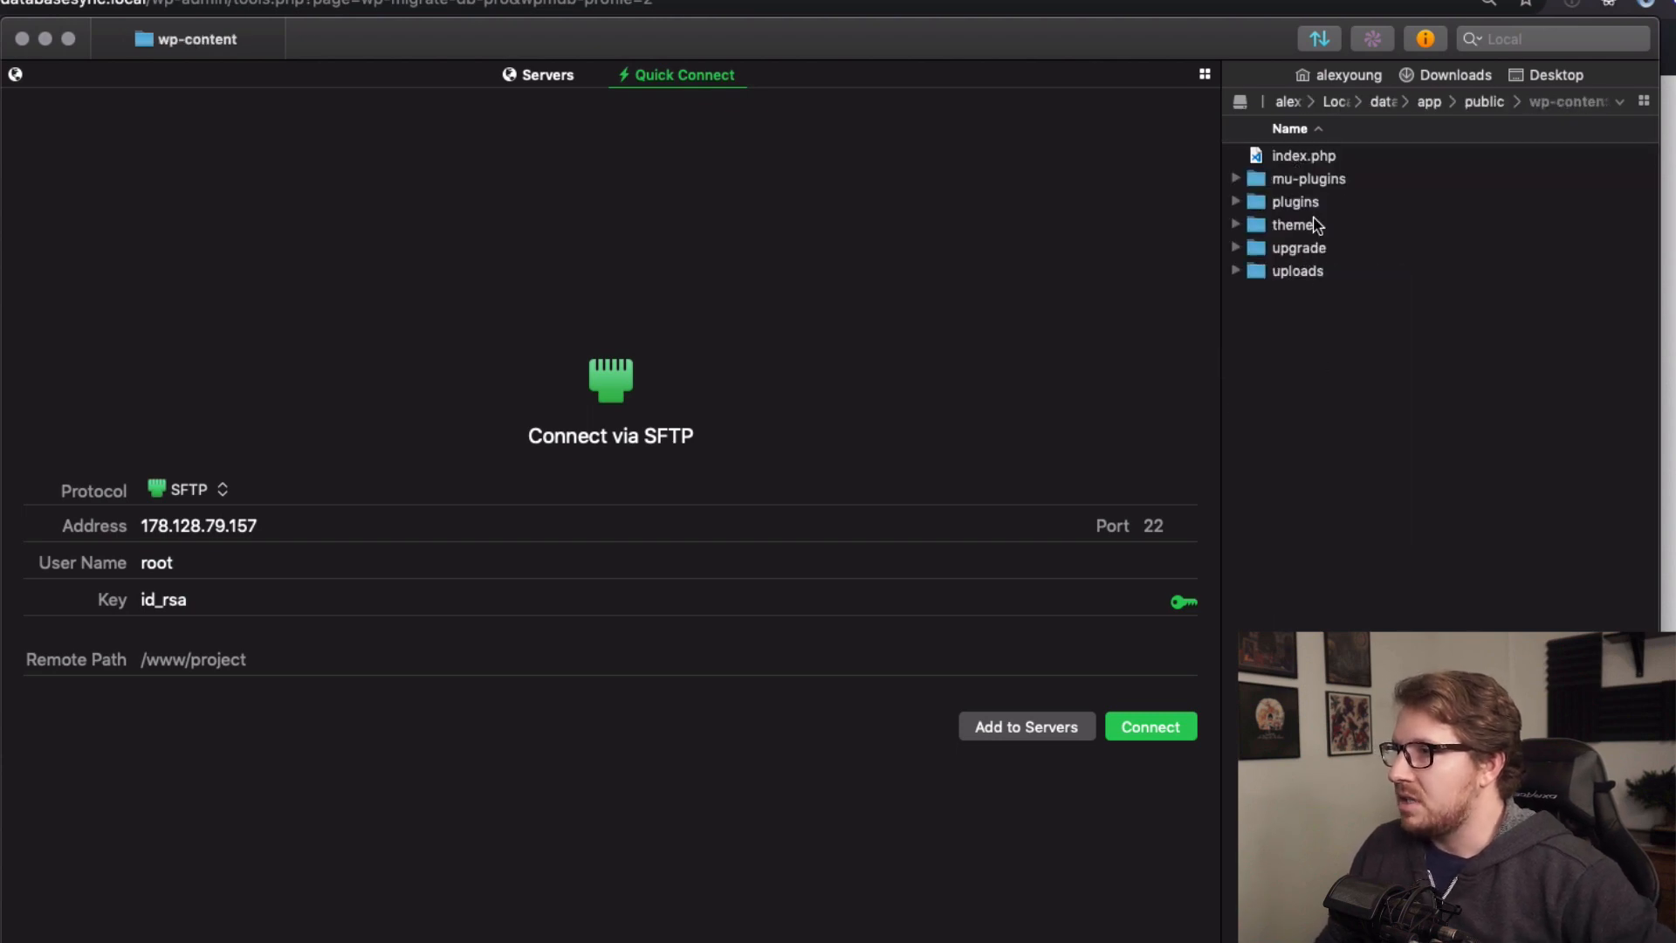
double_click(1305, 273)
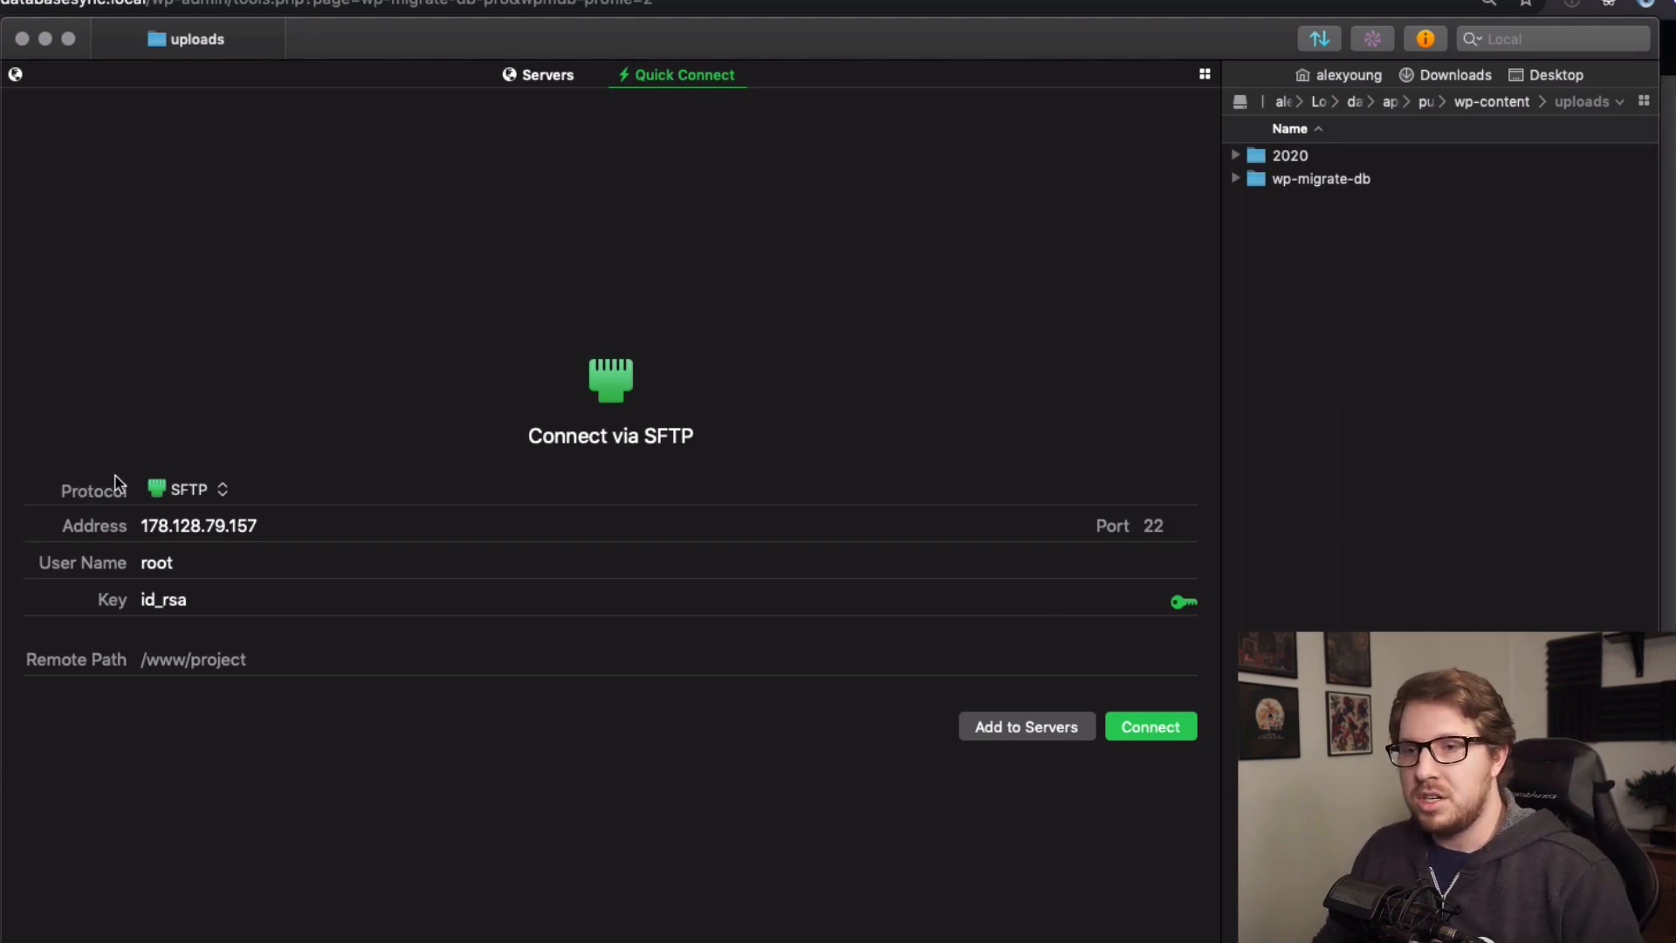
Screenshot the Quick Connect form and connect to 178.128.79.157 over SFTP.
key(shift+super+4)
drag(39, 437, 415, 731)
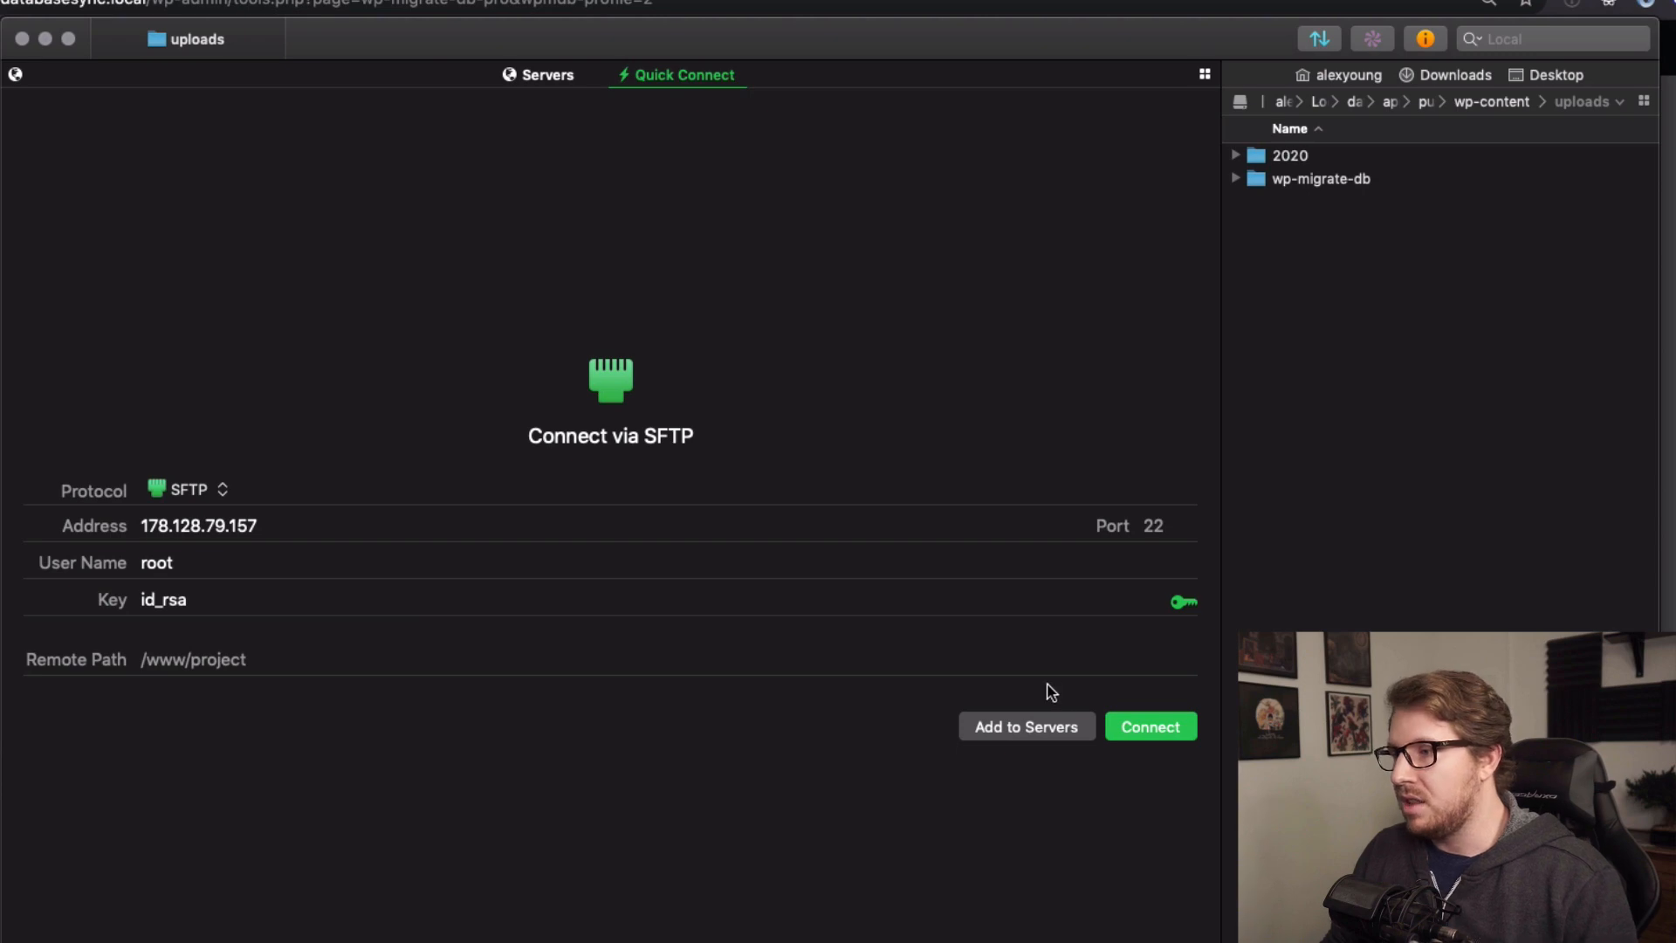
click(1145, 728)
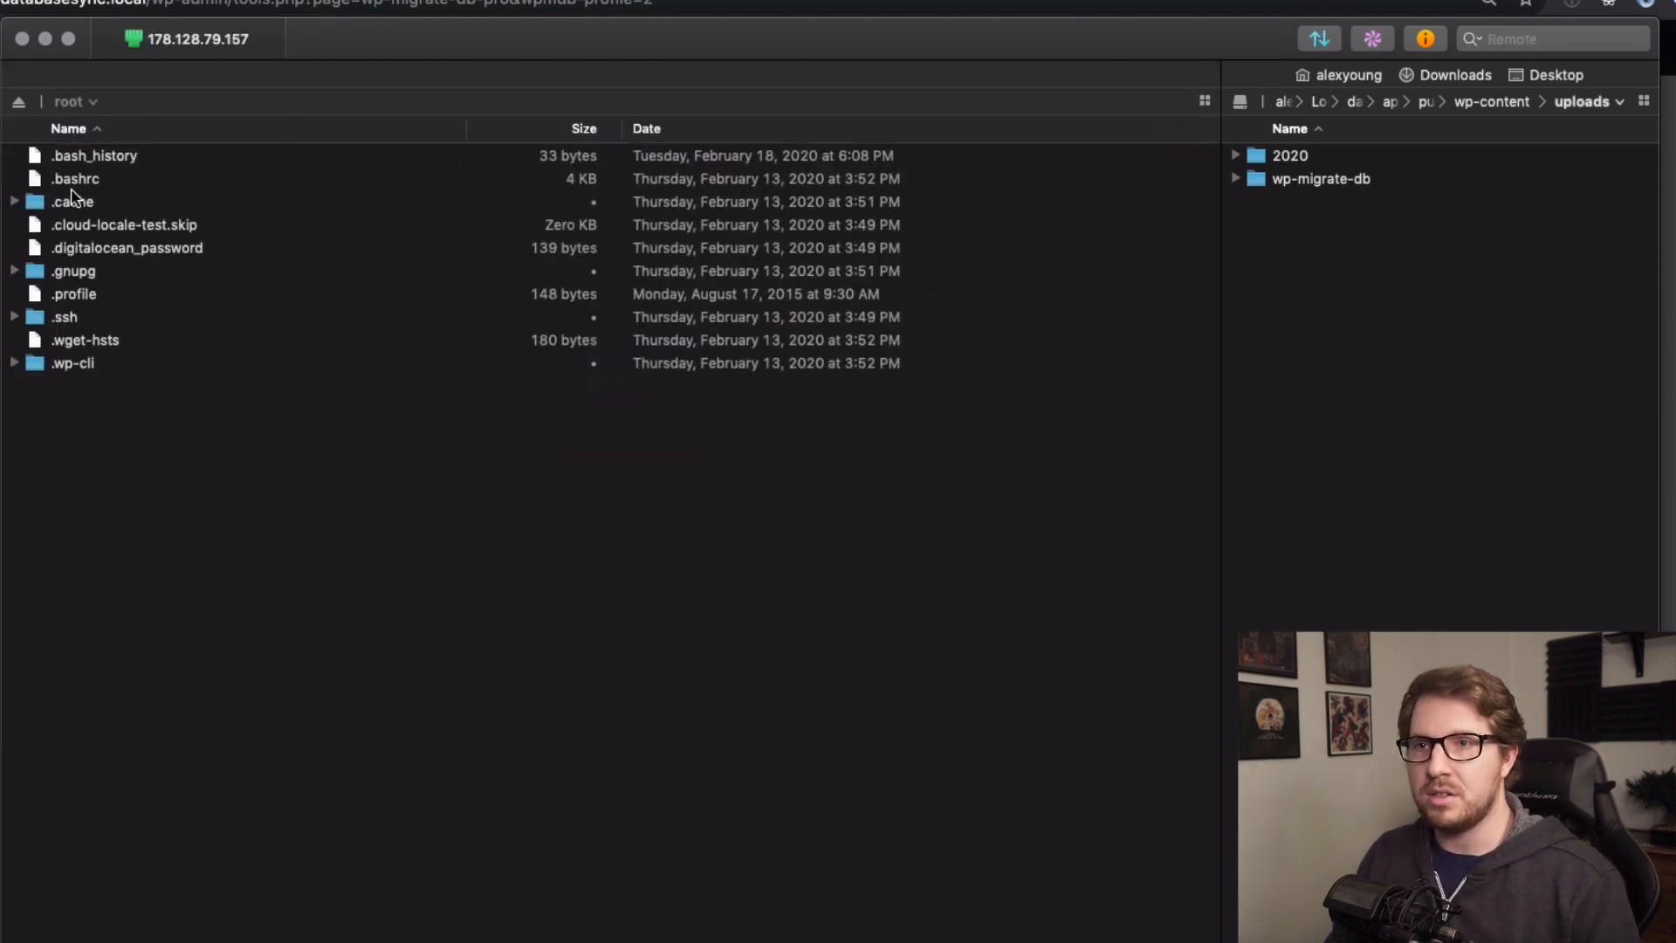
Navigate the remote pane to /var/www/html/wp-content/uploads.
click(91, 102)
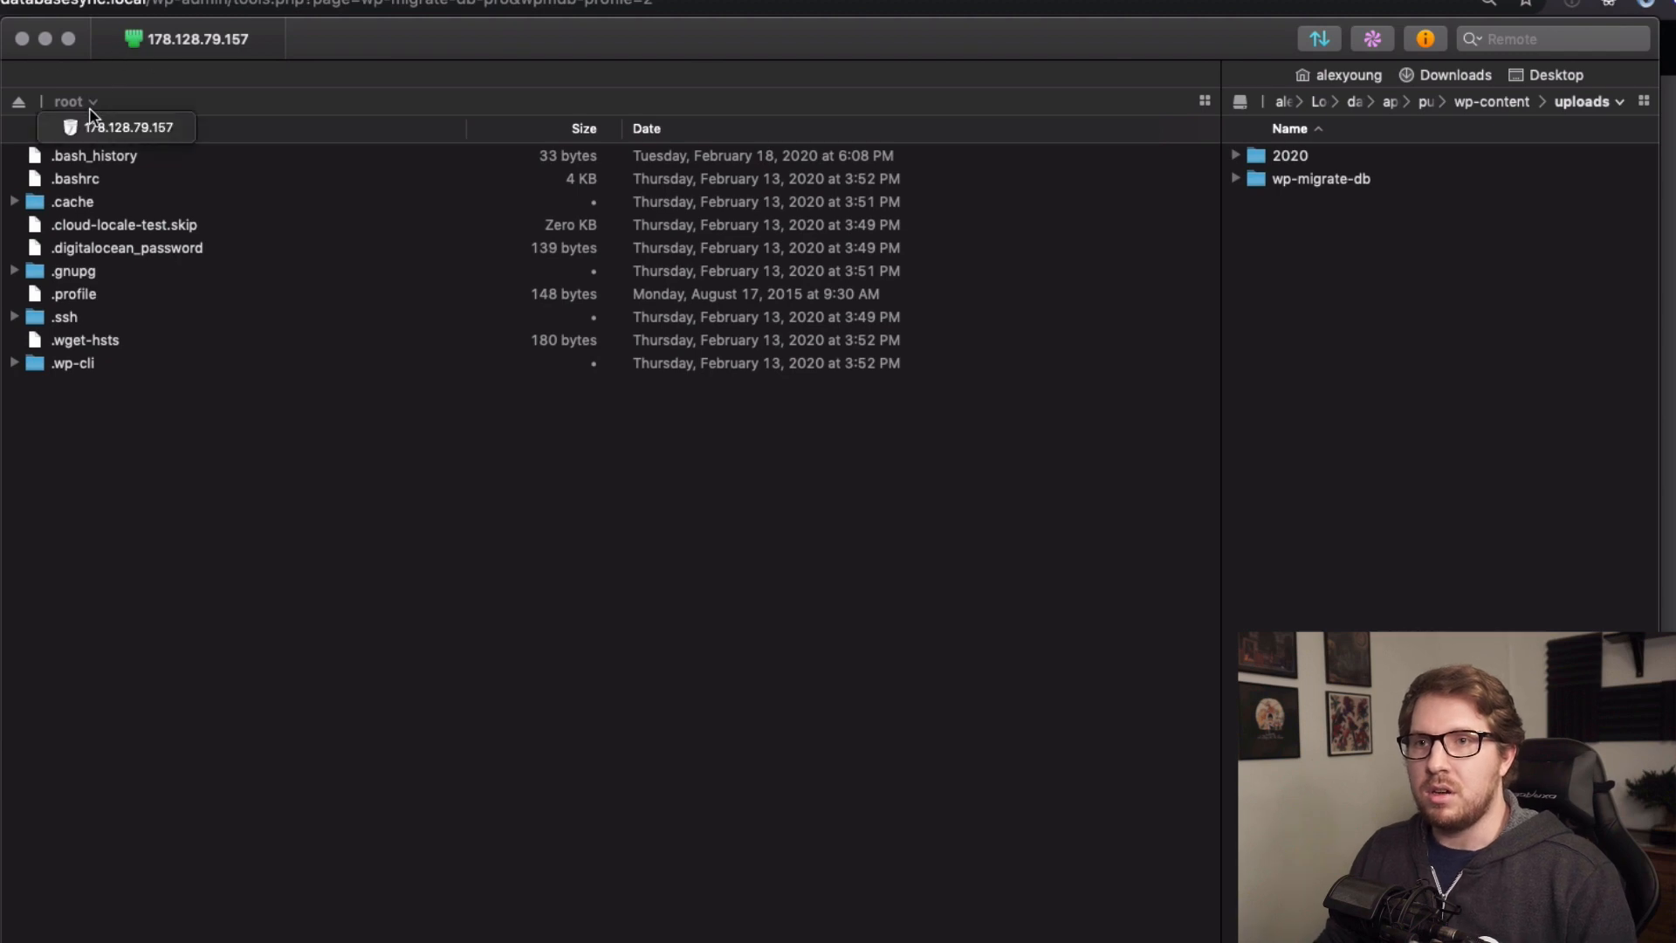
click(92, 127)
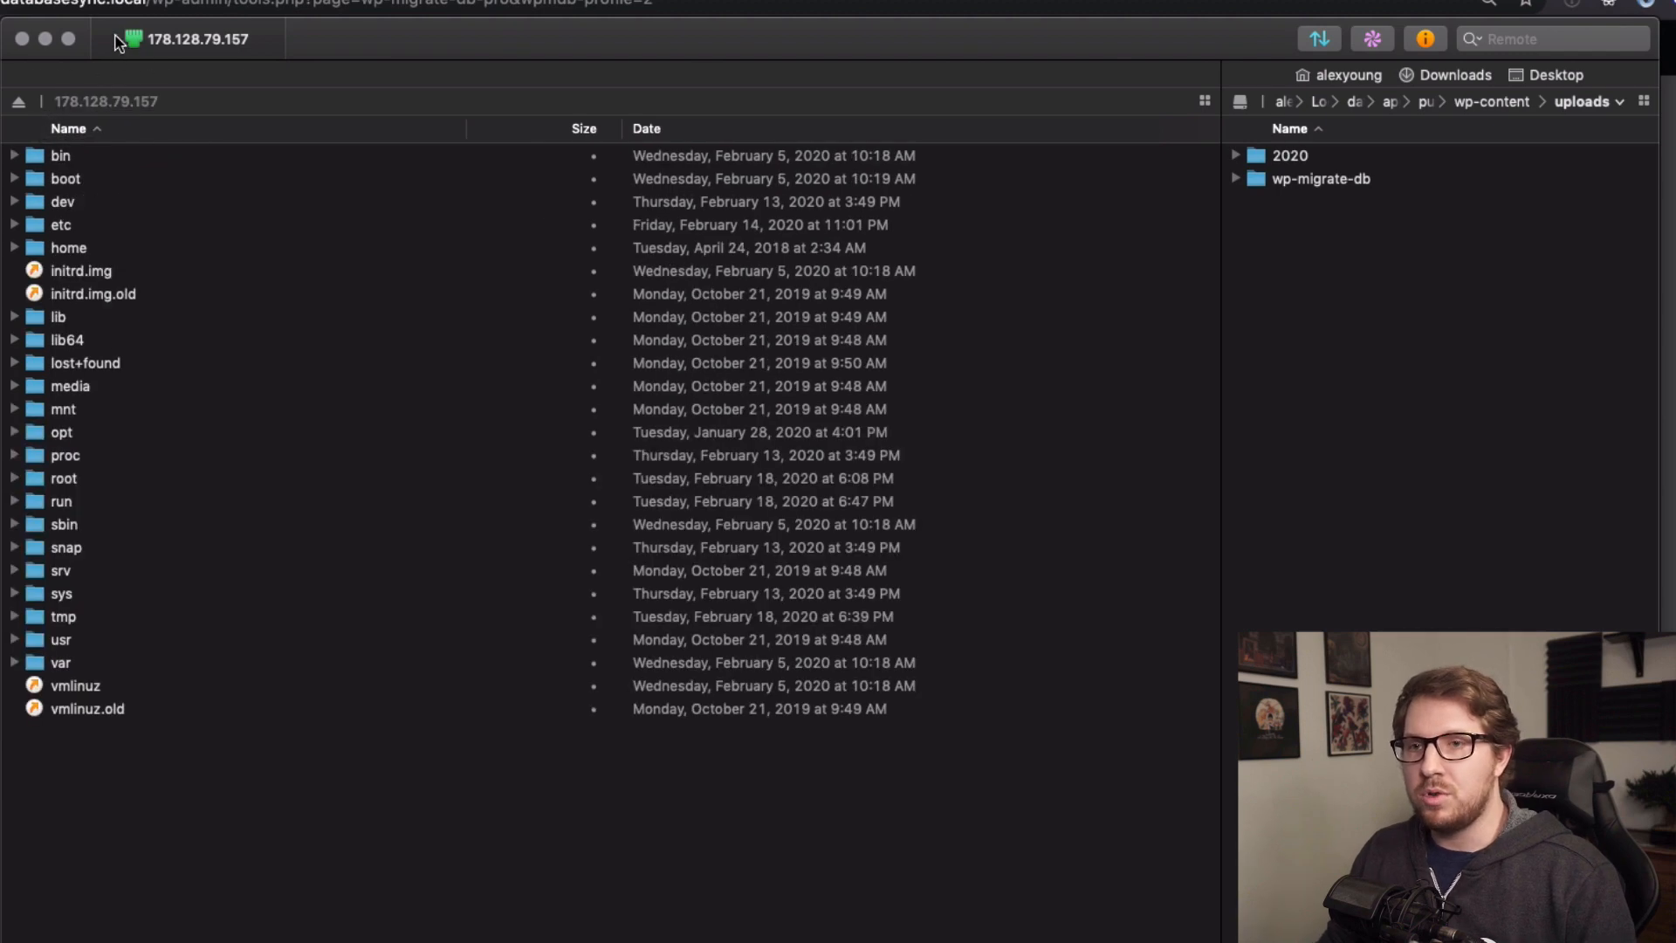
double_click(73, 661)
double_click(72, 456)
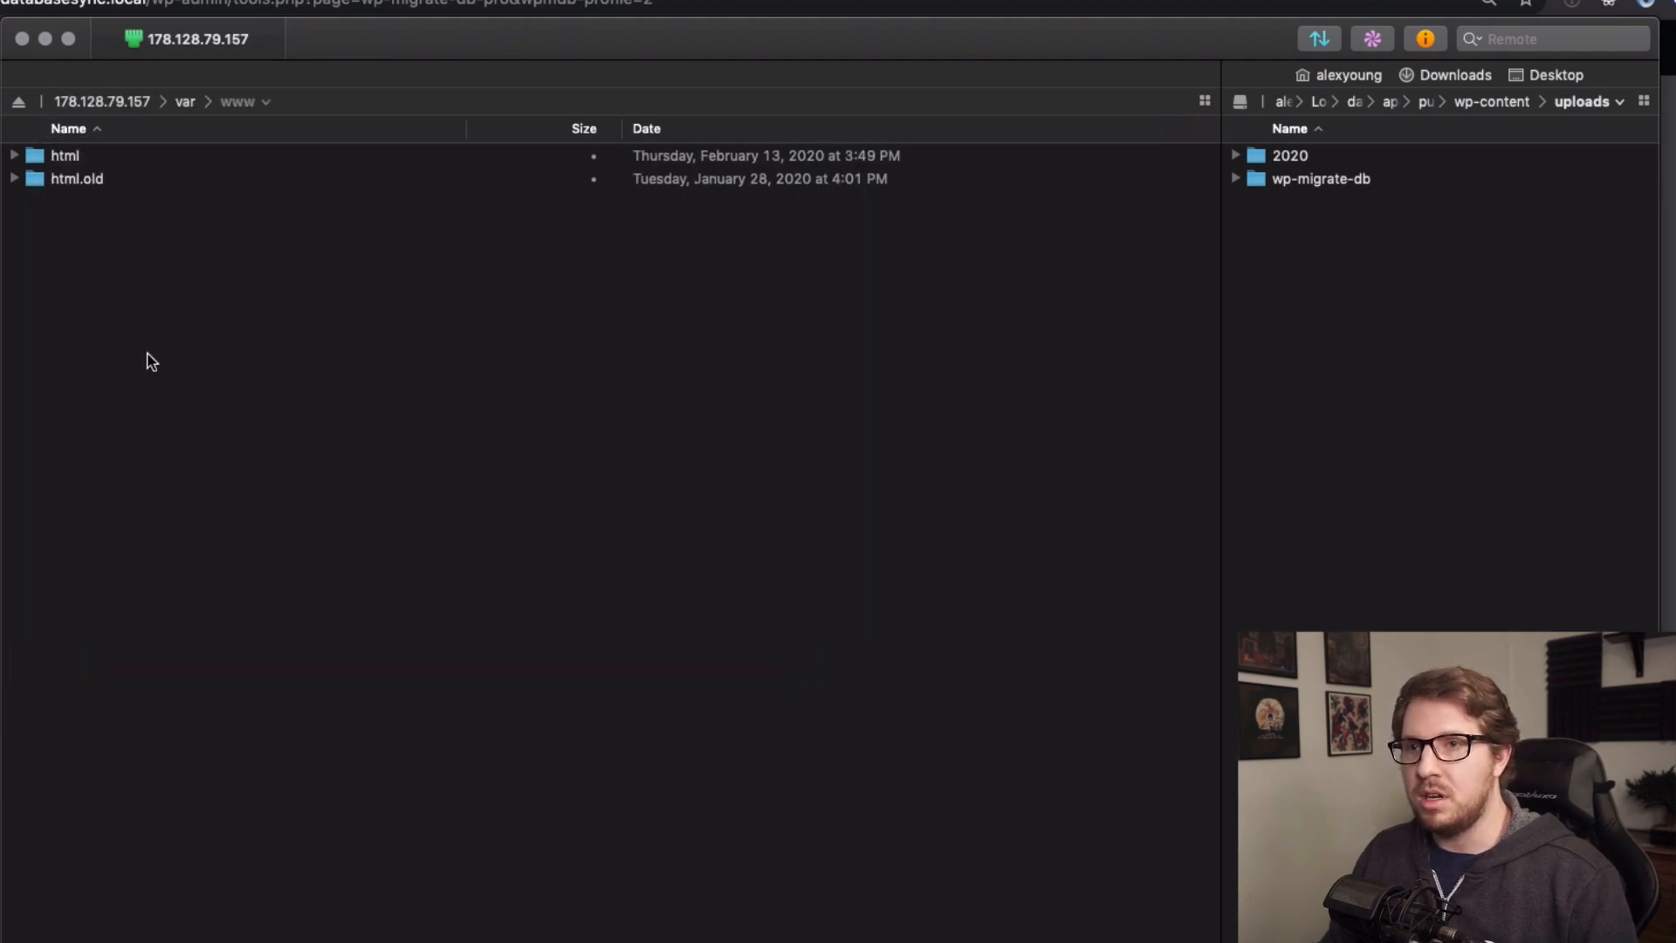
double_click(86, 155)
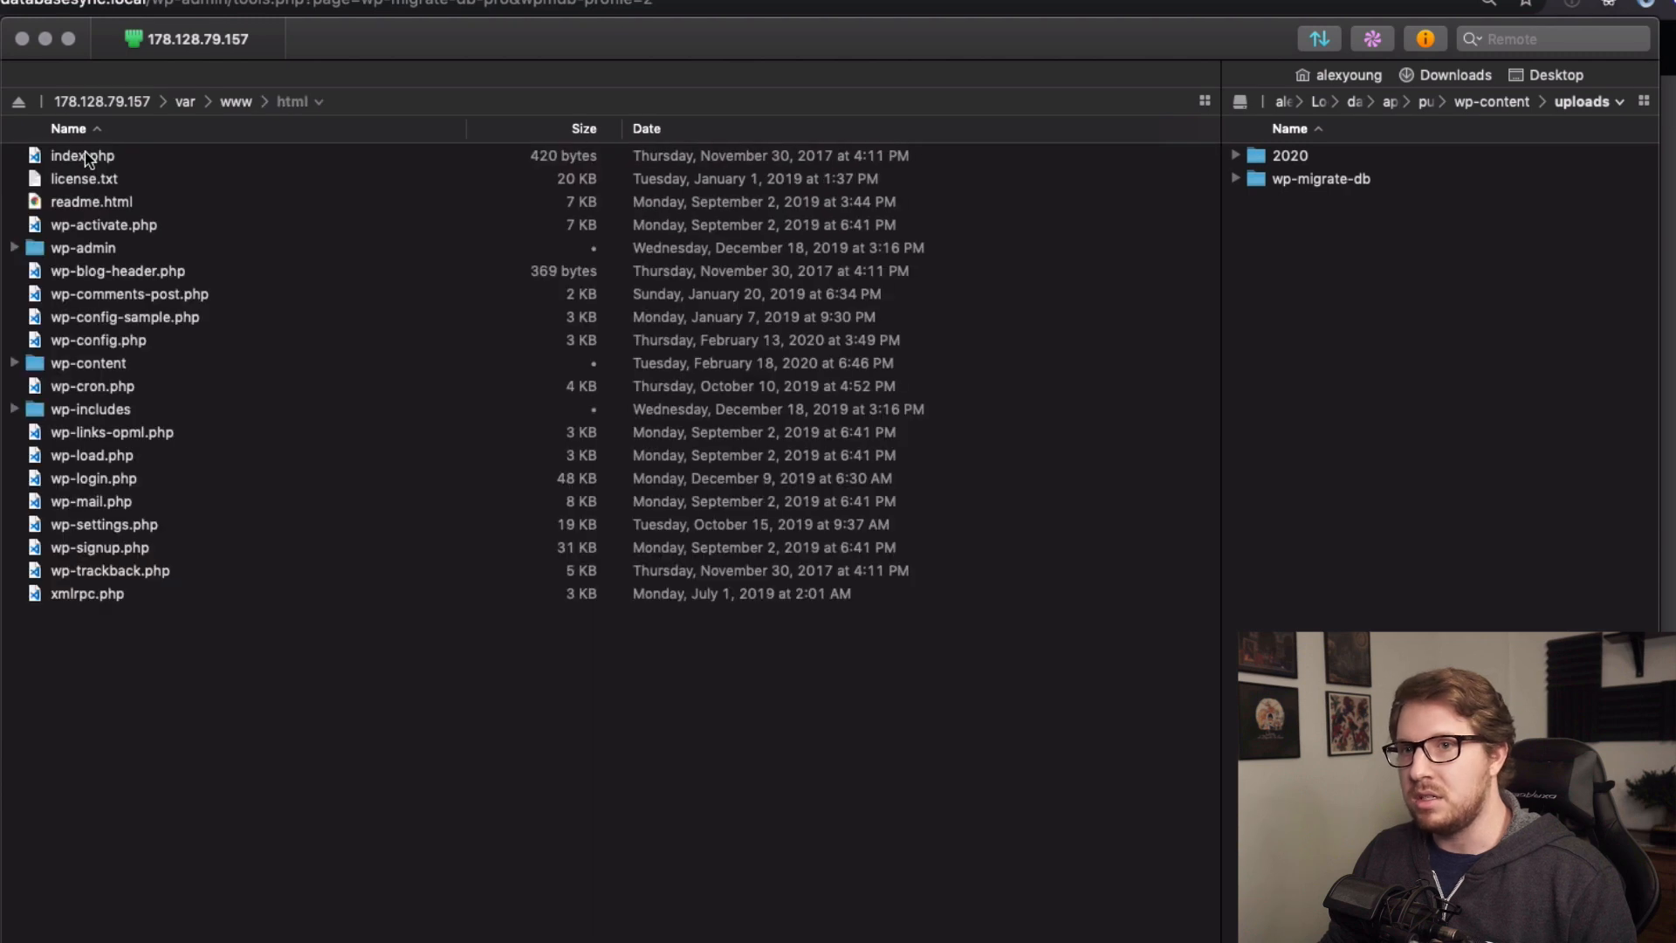
double_click(110, 365)
double_click(77, 270)
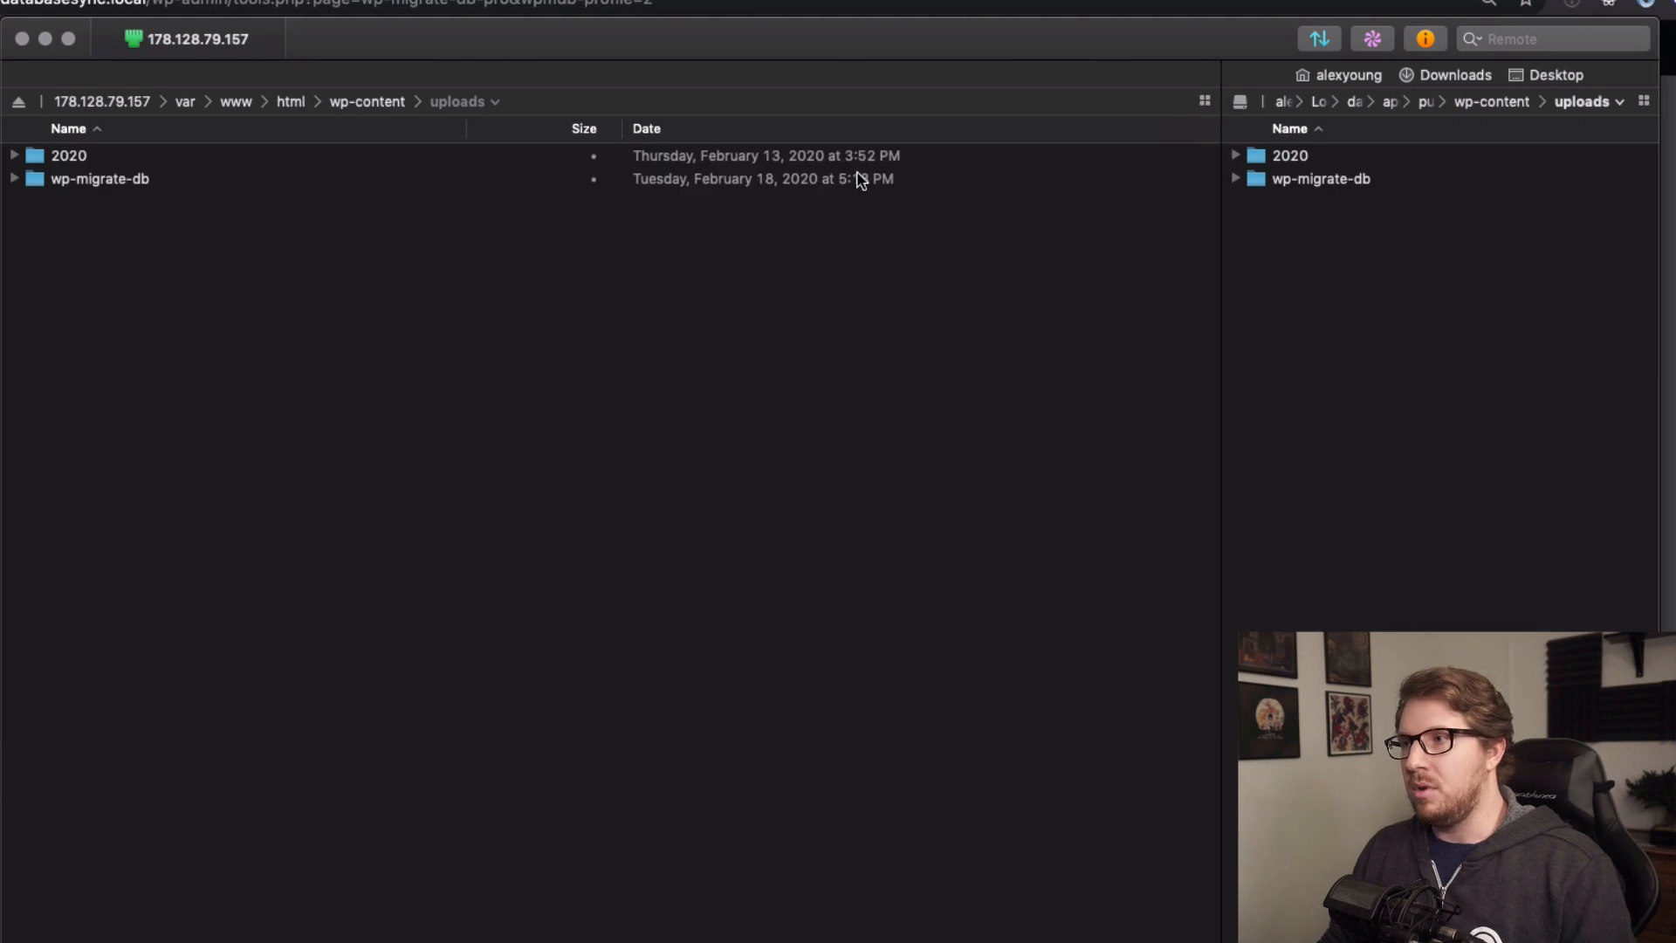
Check recent transfers, then open the Sync dialog from remote uploads to local uploads.
click(1318, 39)
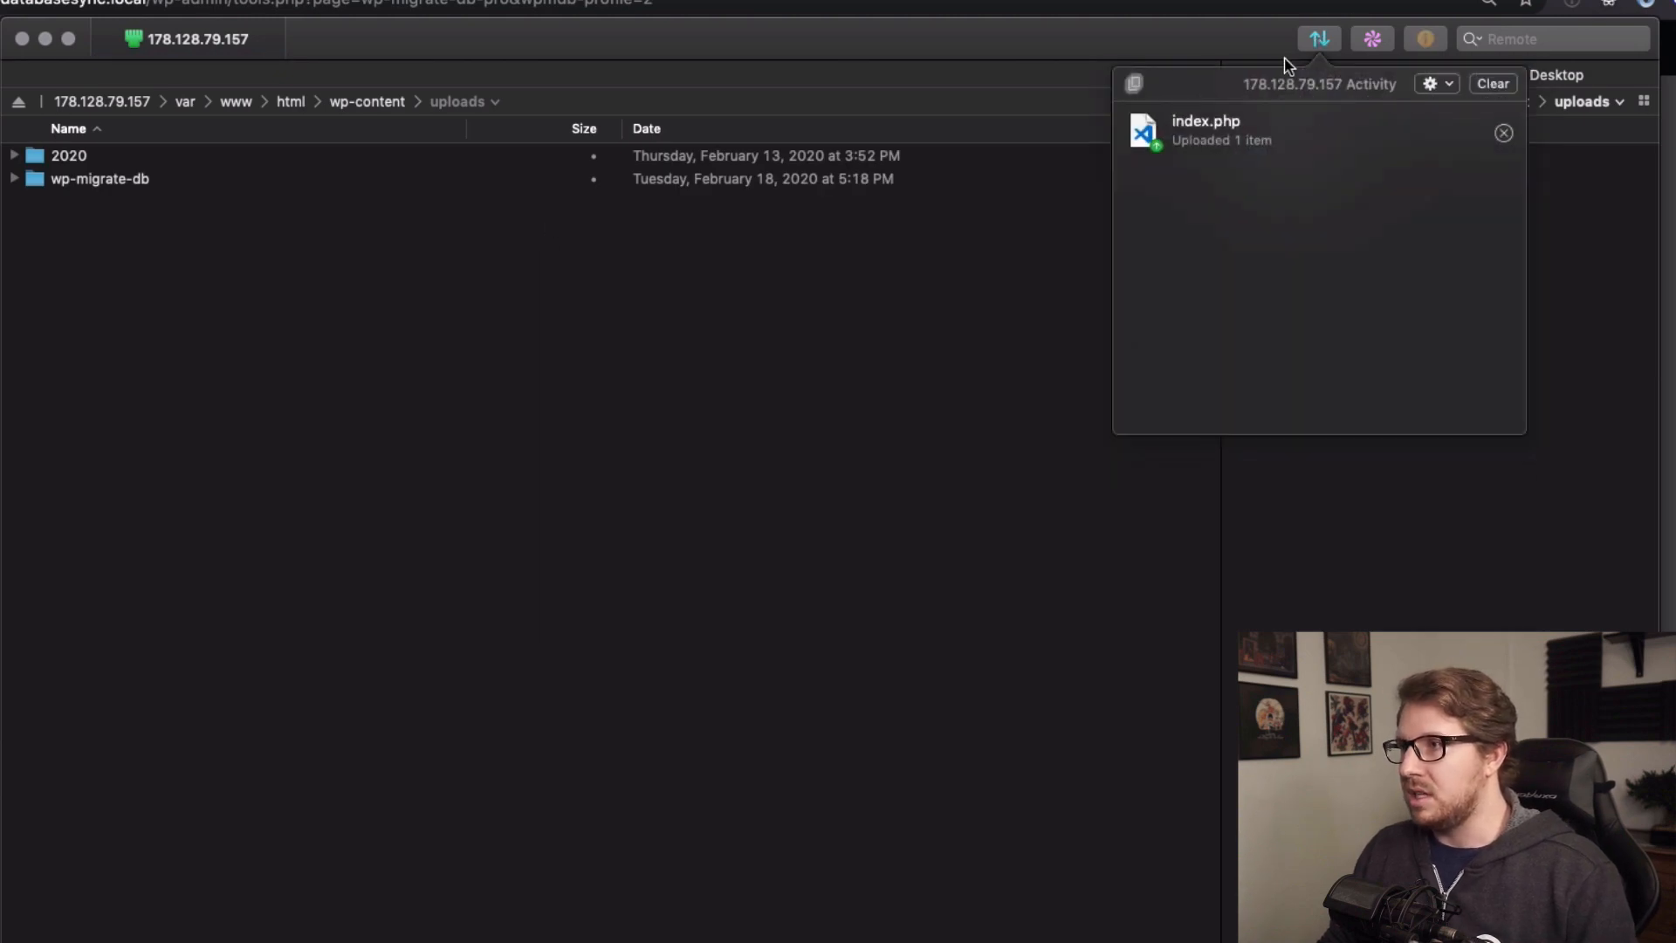
click(1161, 44)
click(1370, 37)
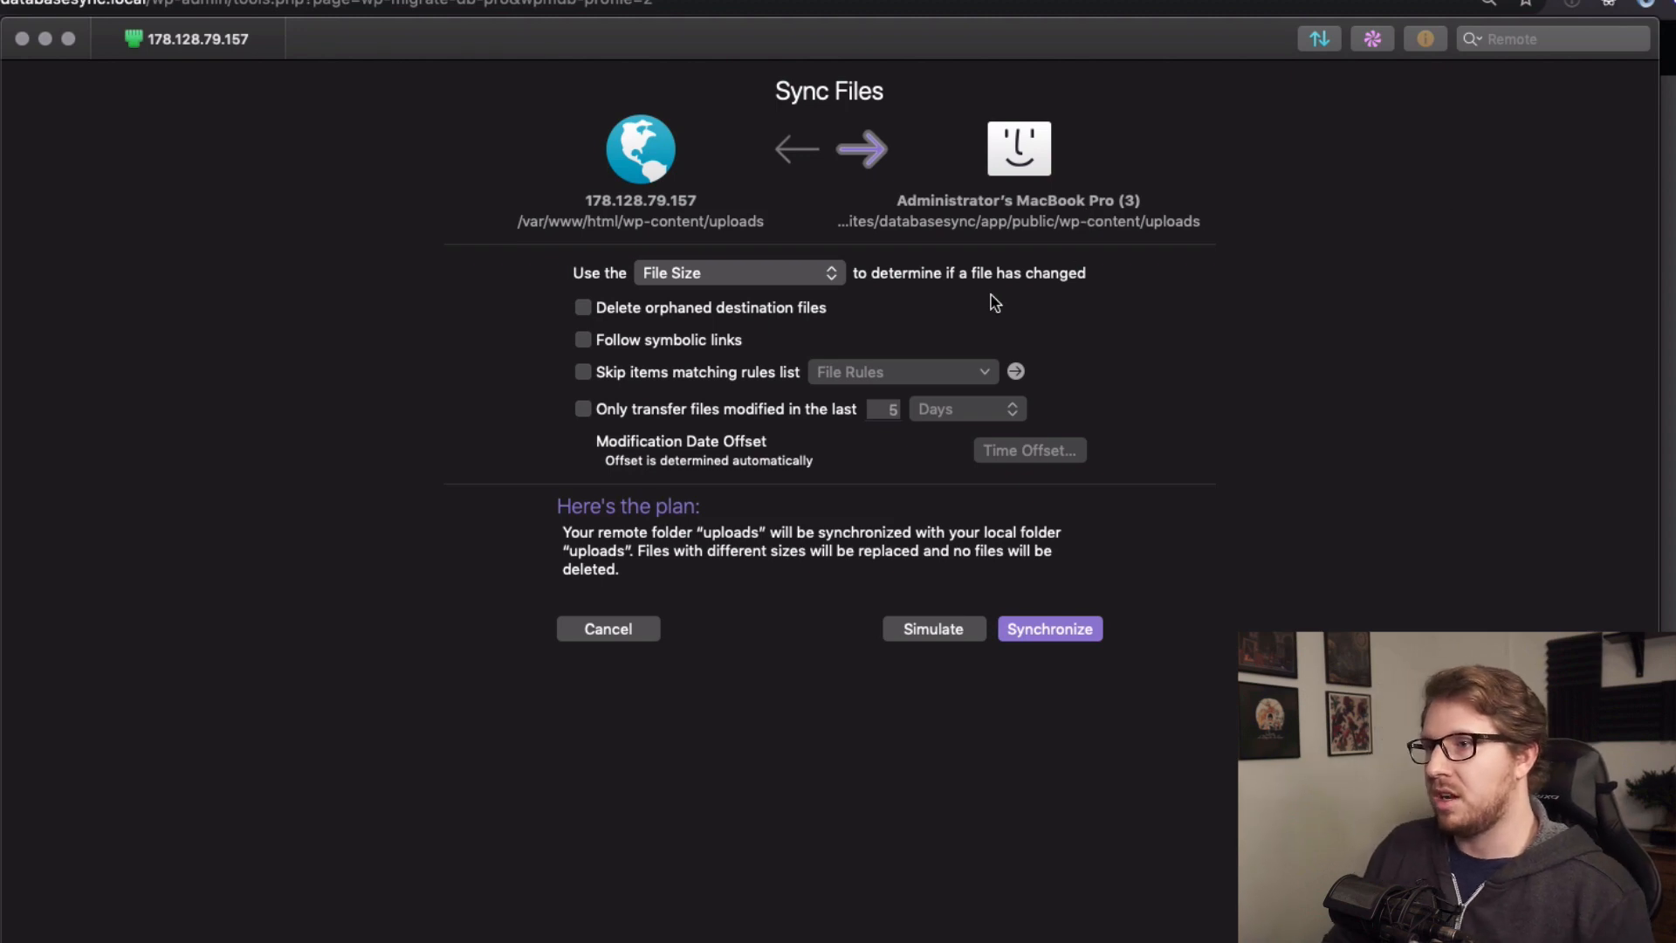
Keep orphan deletion off, review the comparison, and sync the 12 changed images to local uploads.
click(584, 310)
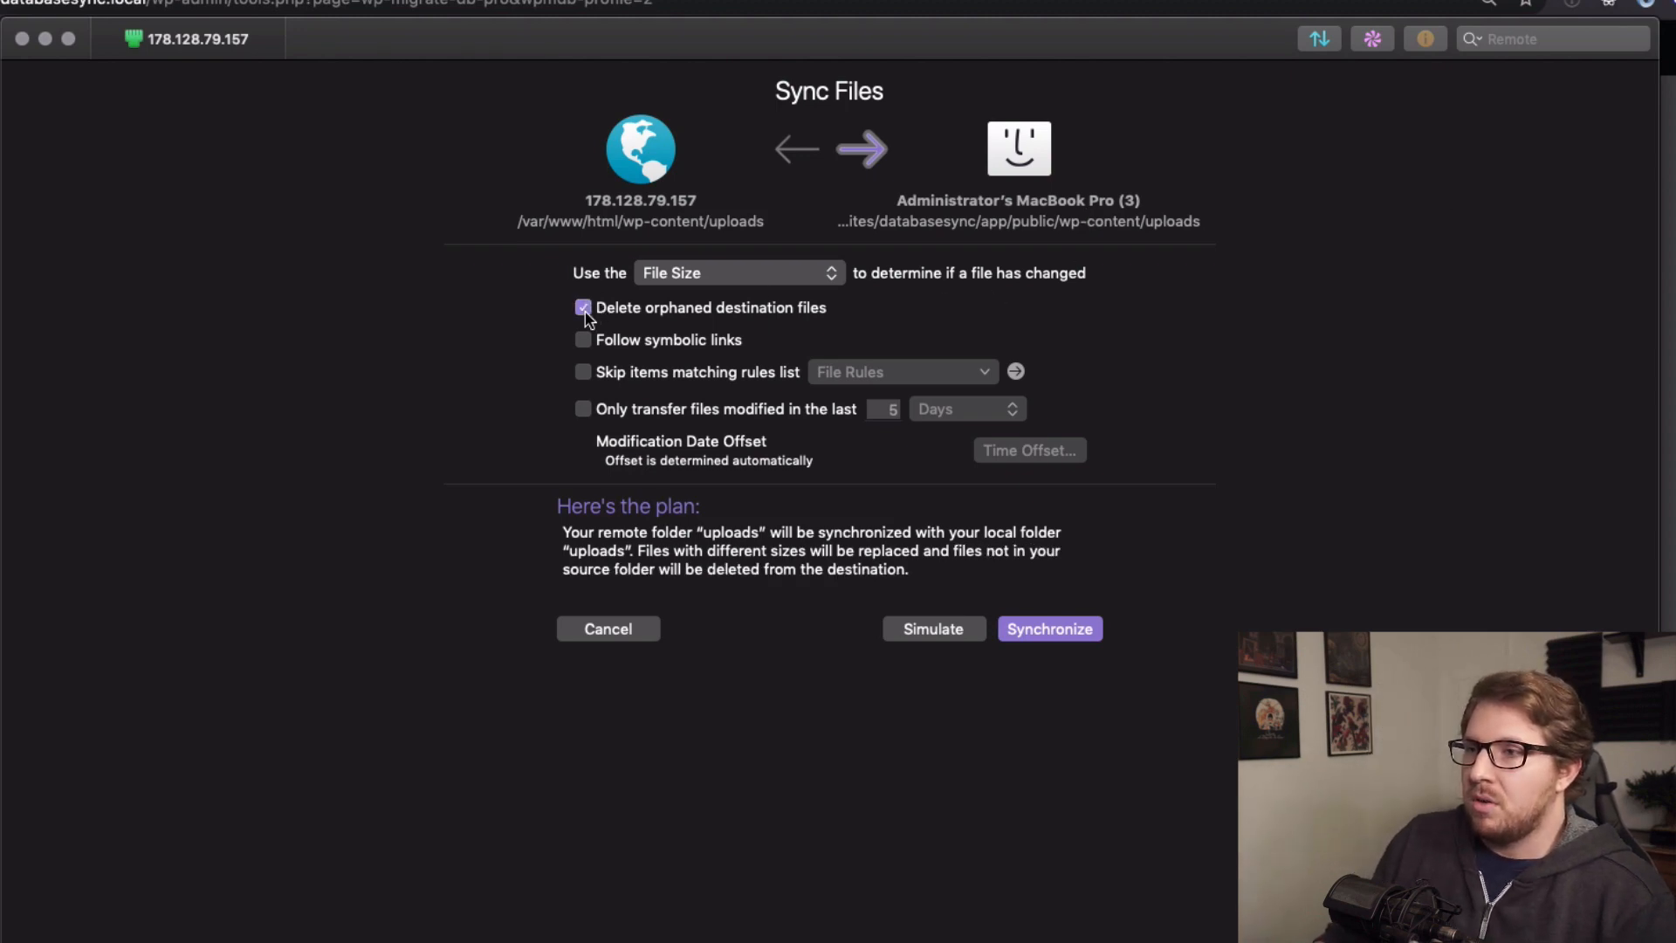
click(584, 310)
click(584, 310)
click(583, 310)
click(584, 310)
click(584, 310)
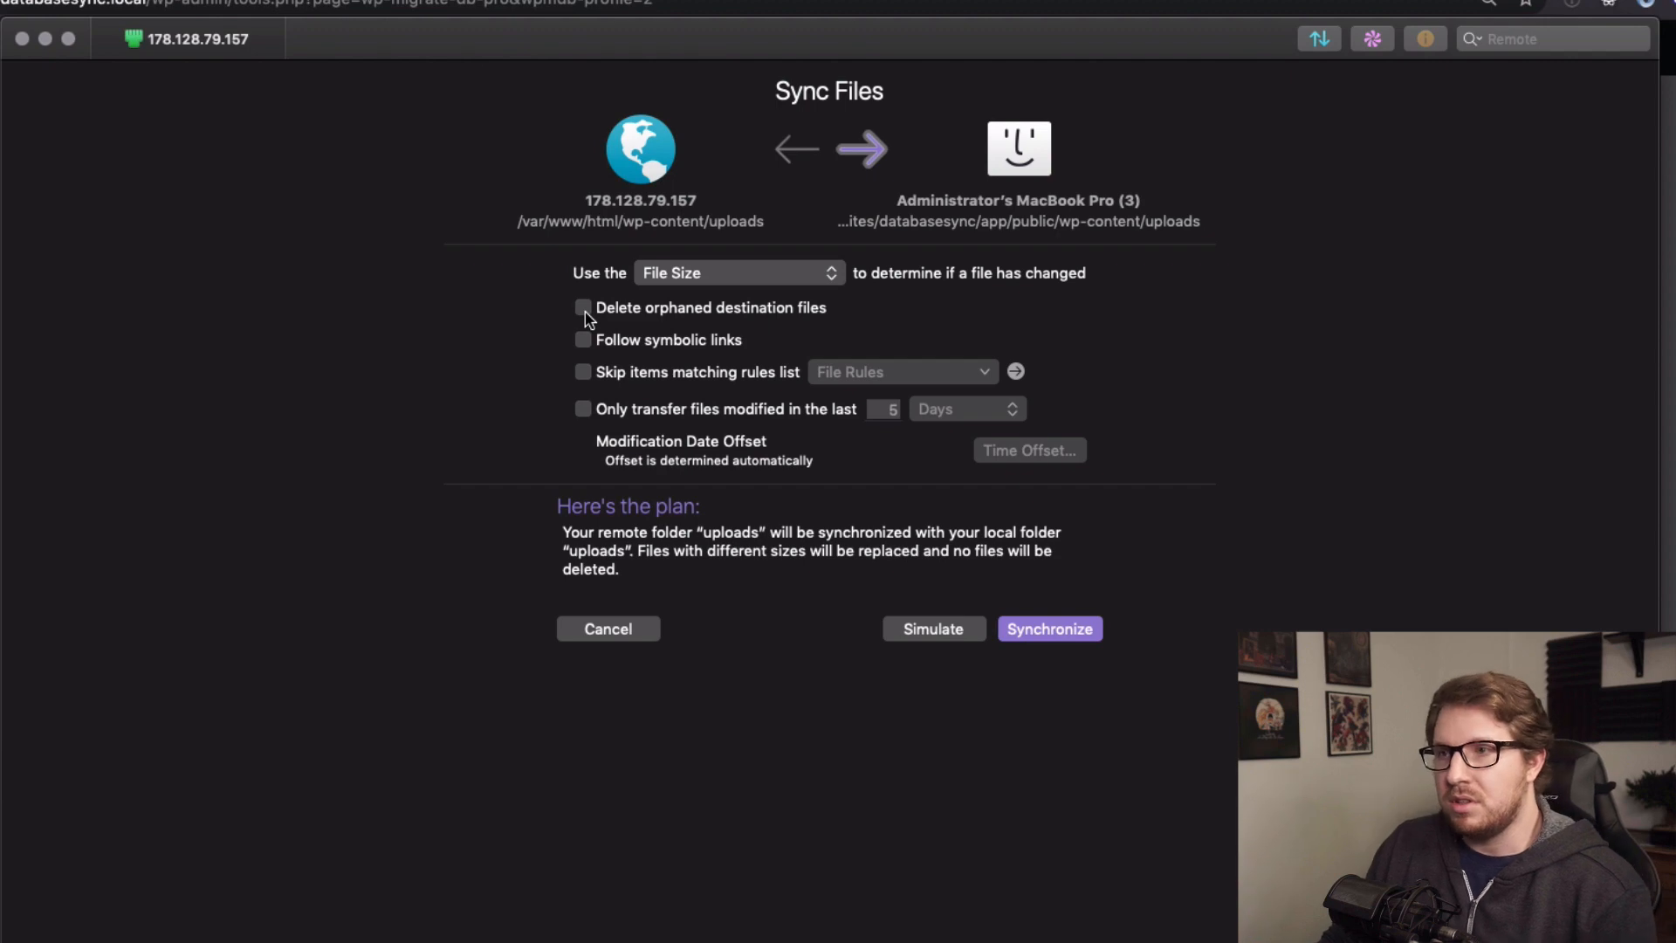
click(584, 310)
click(584, 310)
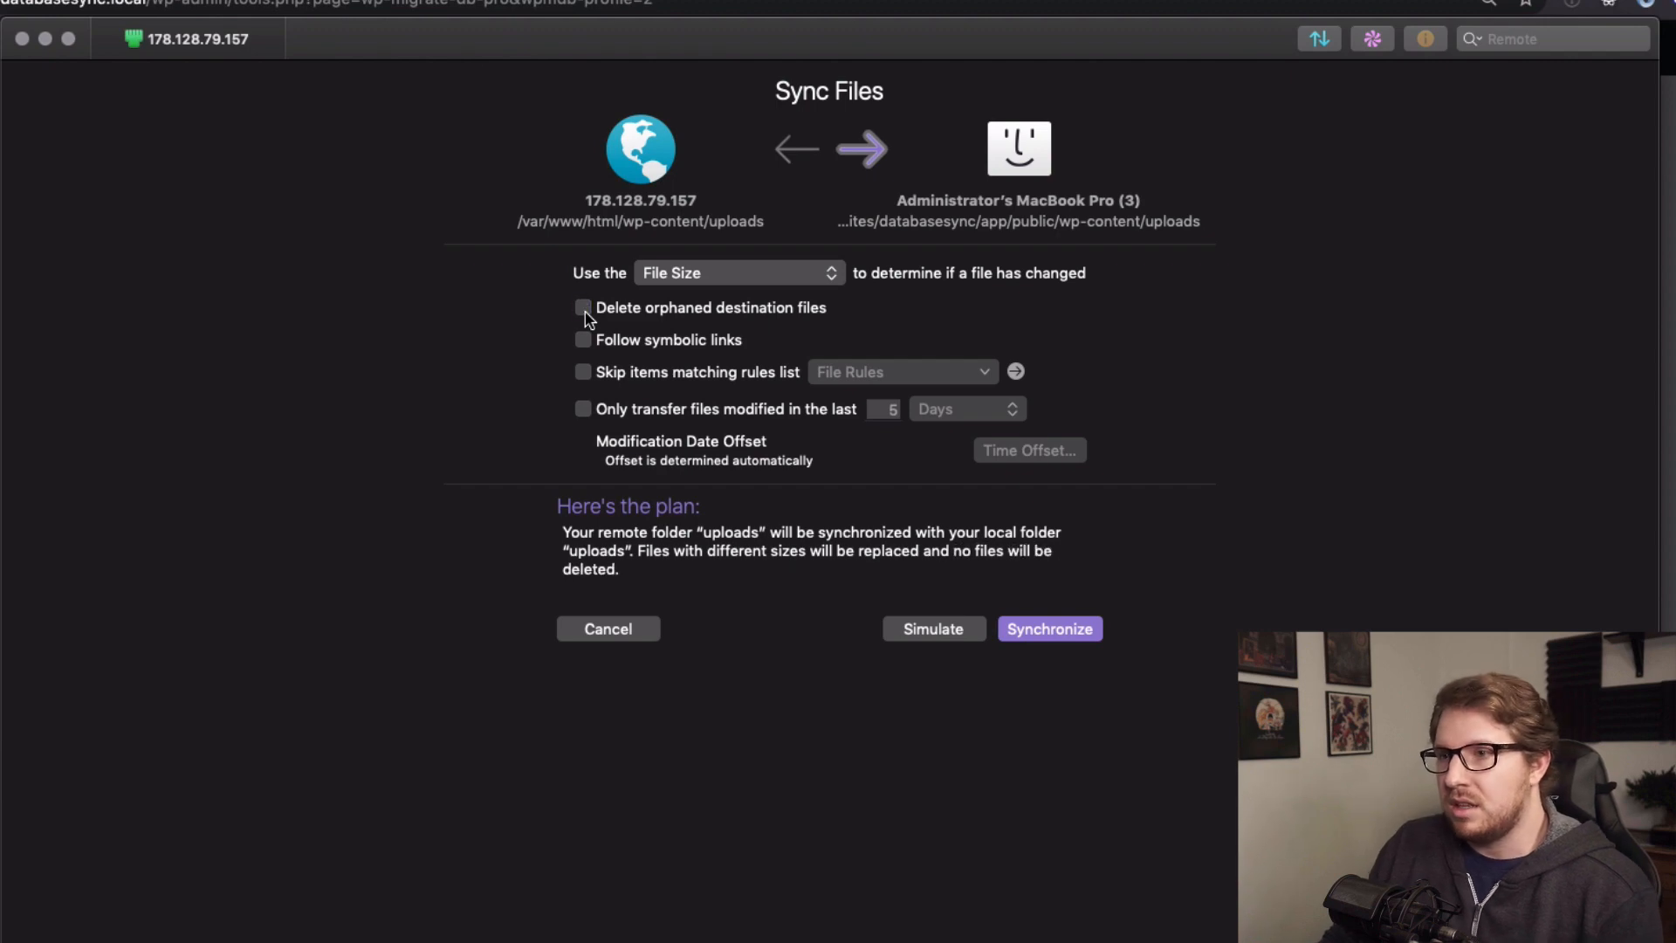
click(1032, 634)
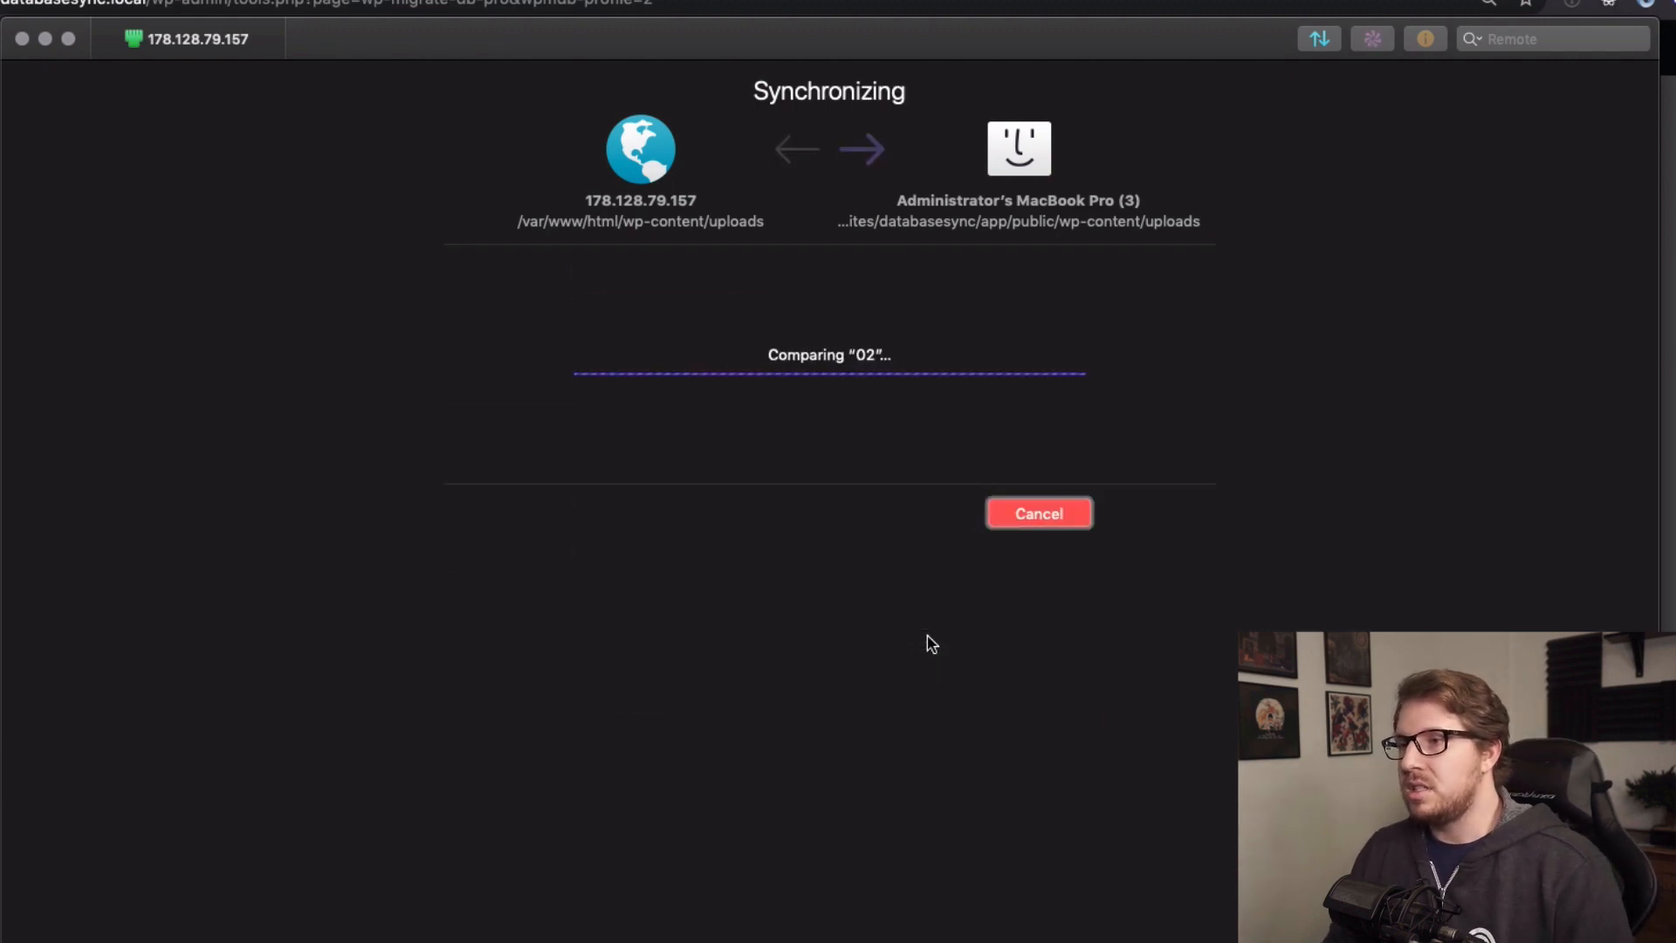
scroll(930, 644, down, 10)
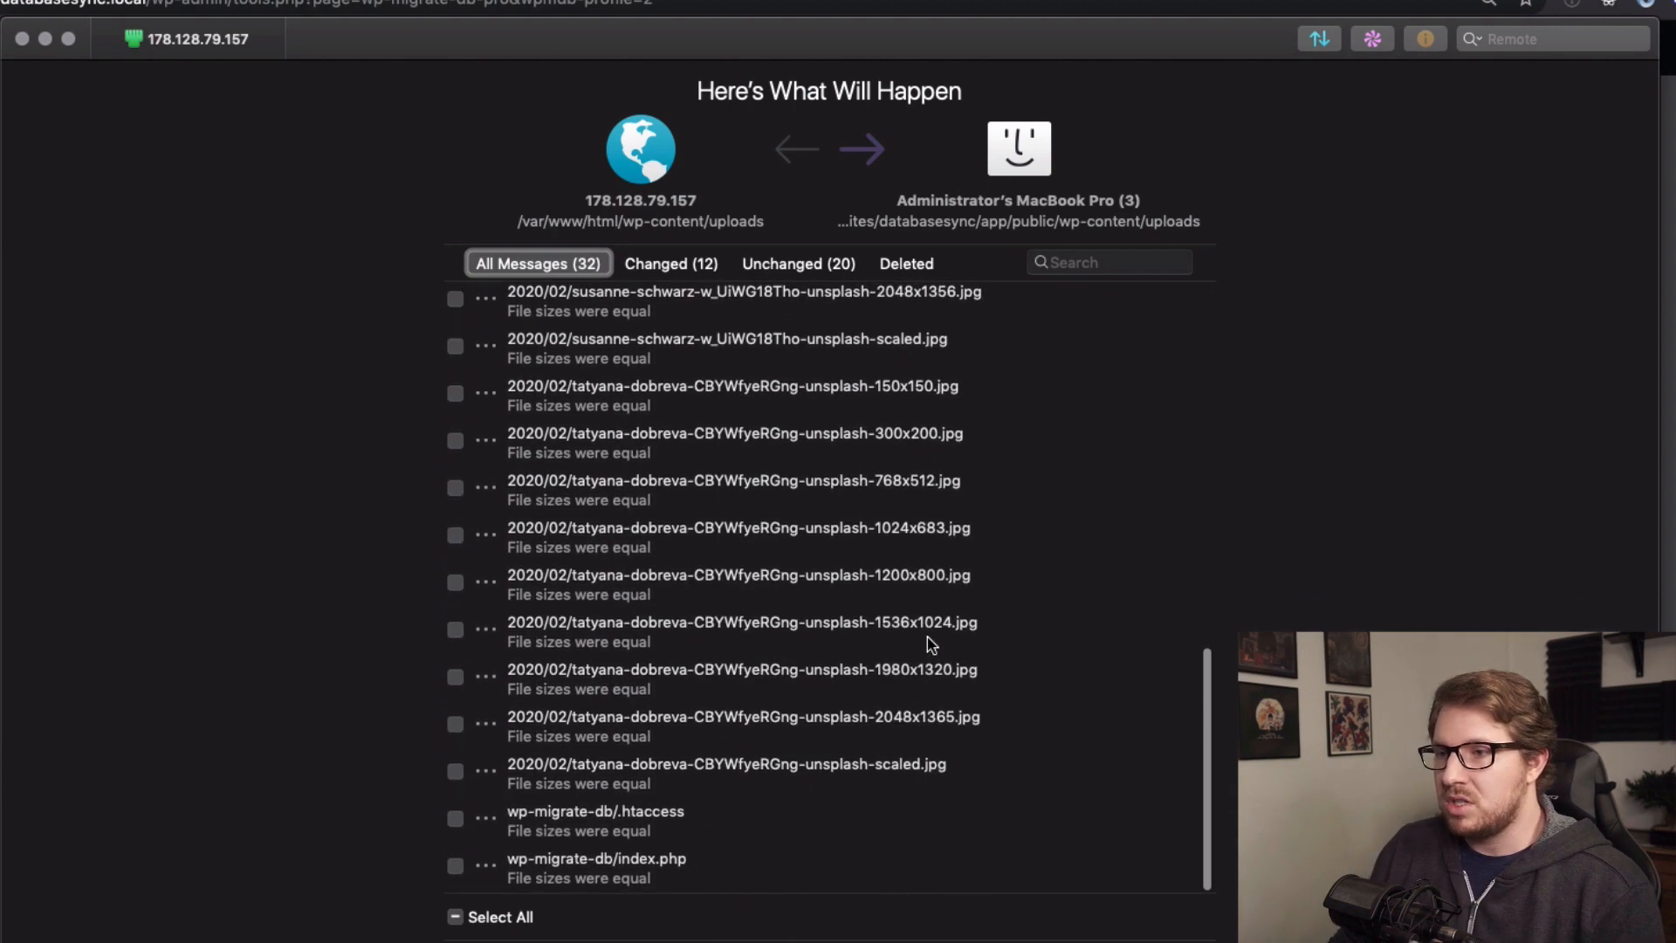
scroll(929, 644, up, 10)
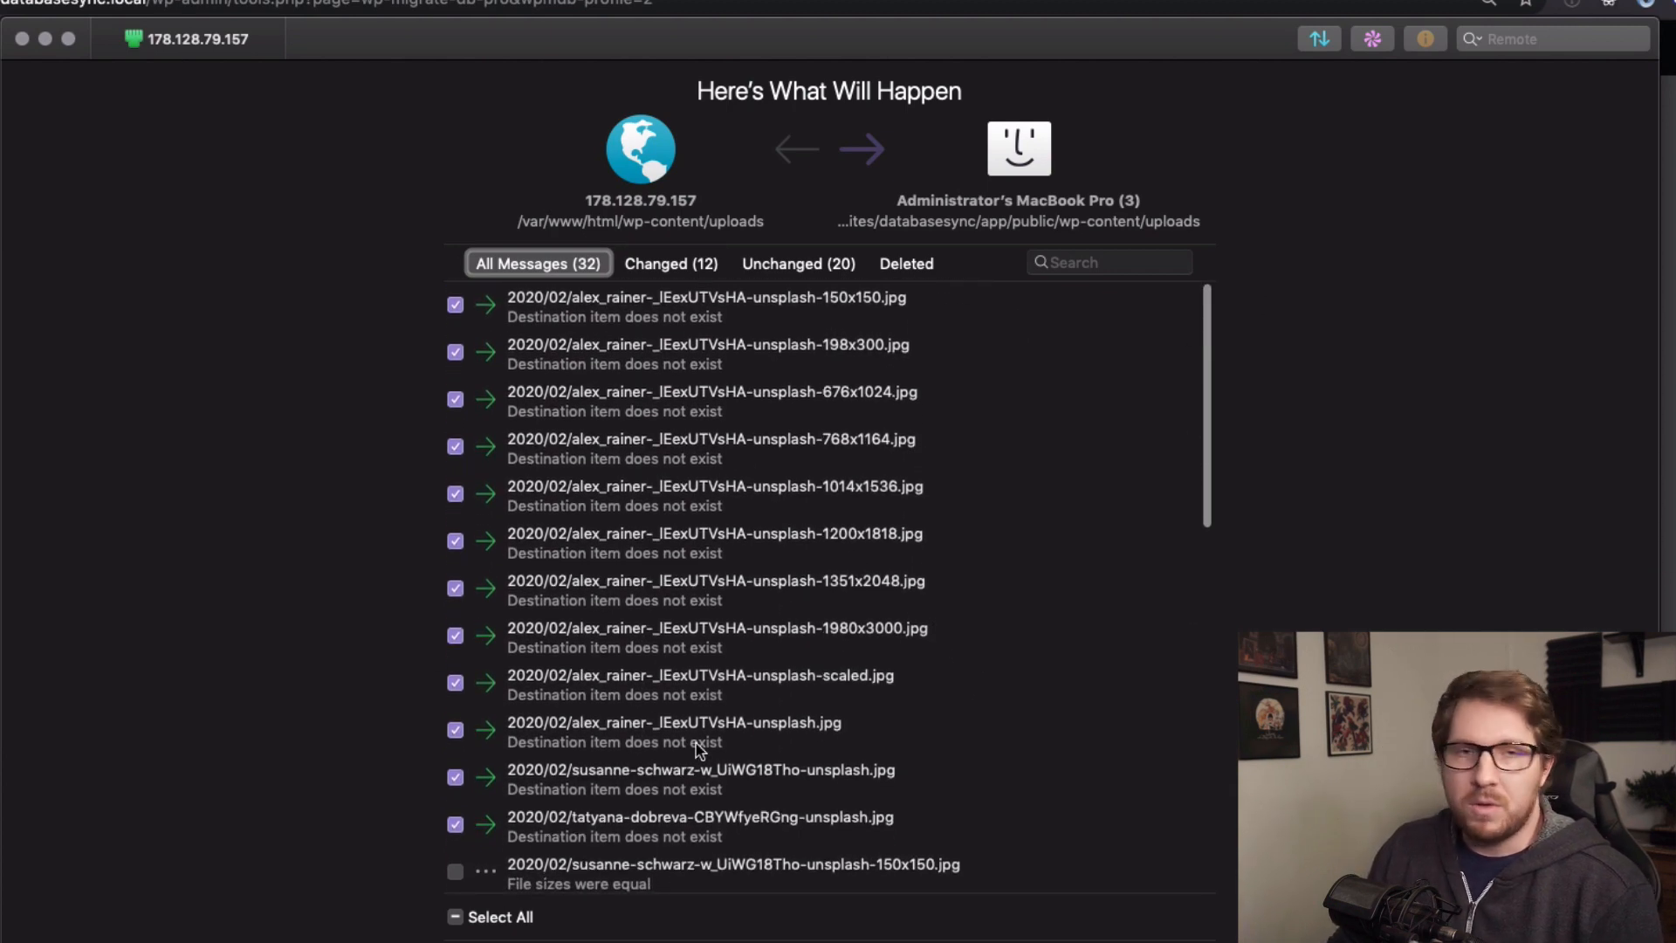
key(Return)
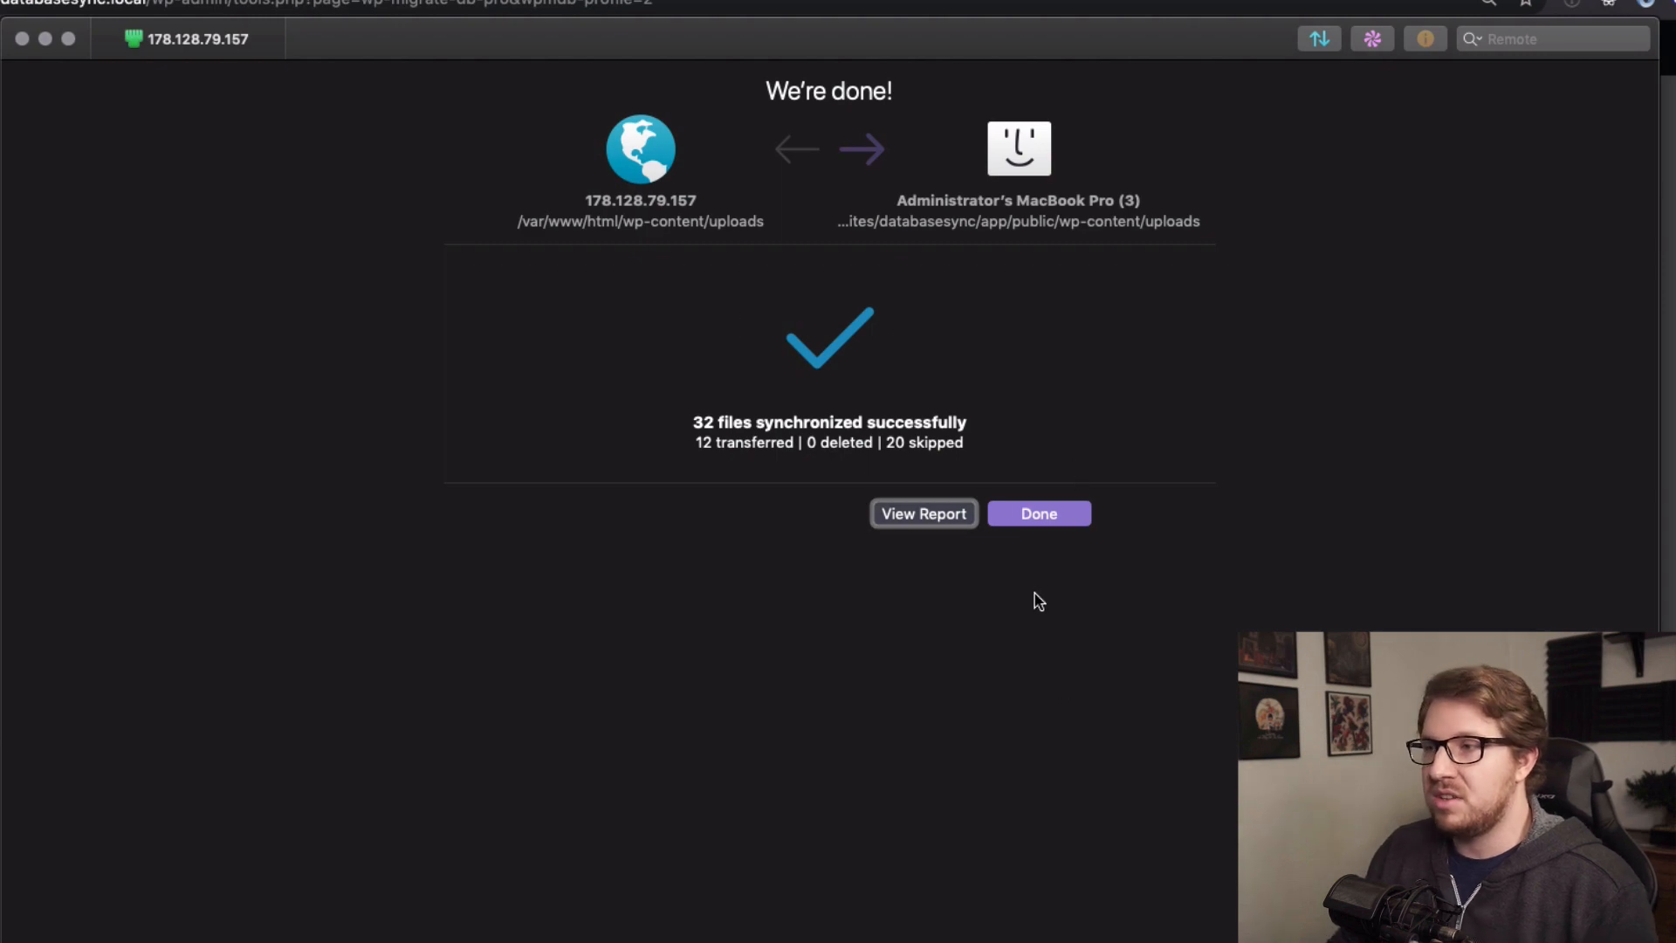
Dismiss the uploads sync summary and Sequel Pro crash alert, then open the remote plugins folder.
click(1039, 515)
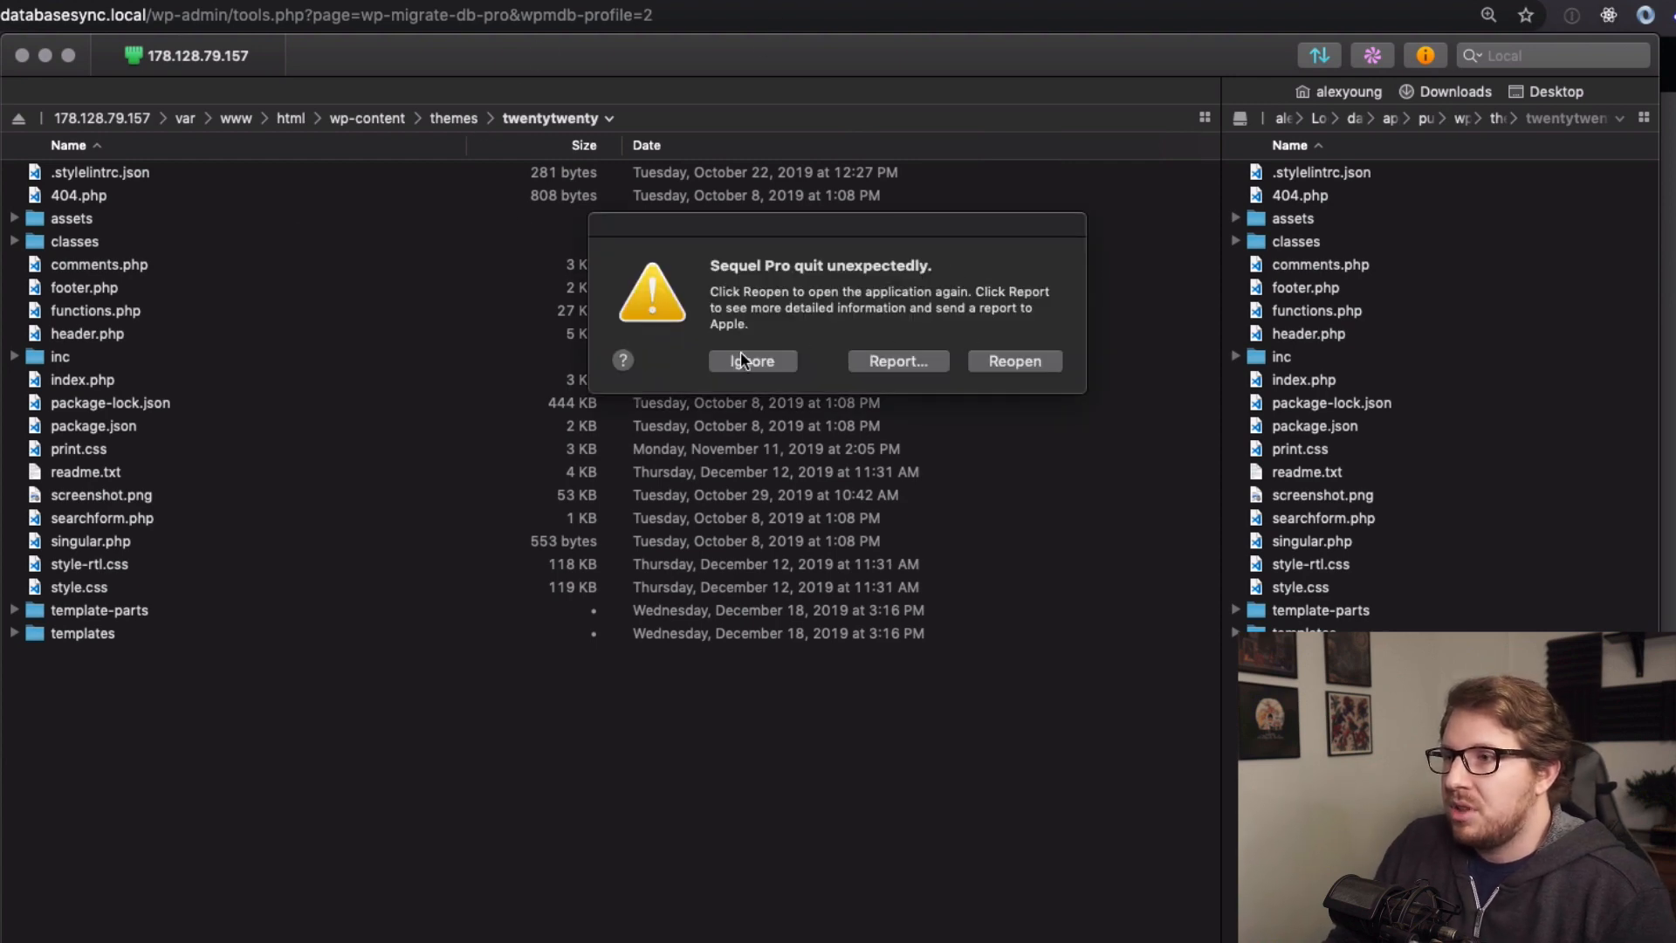
click(766, 362)
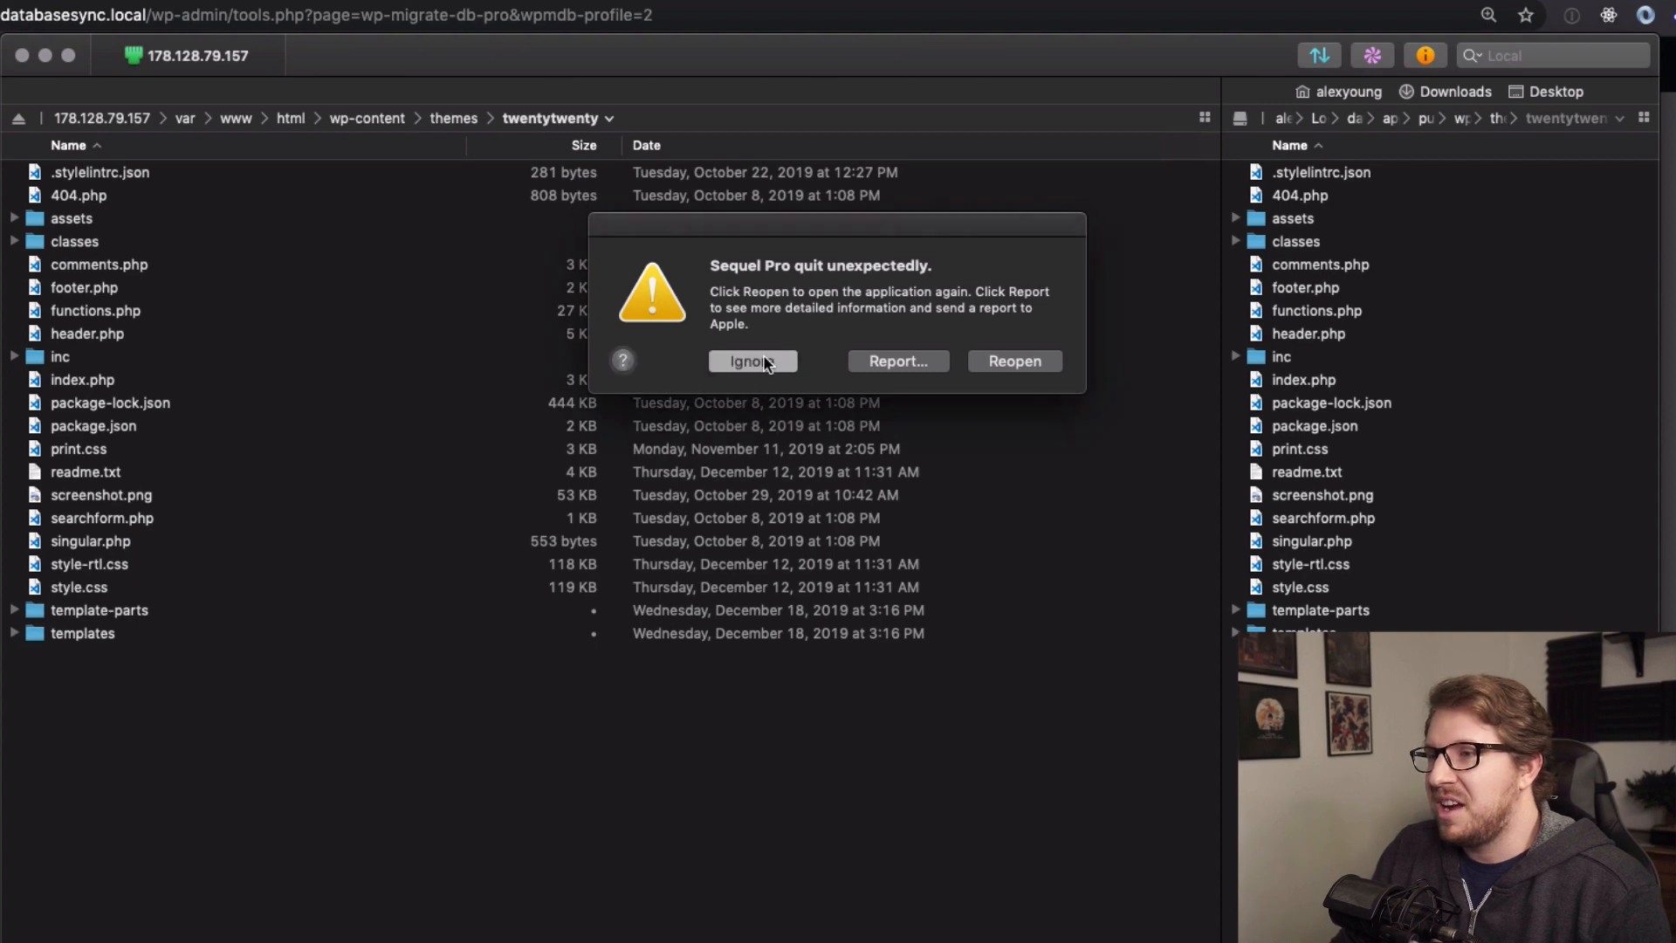
click(448, 122)
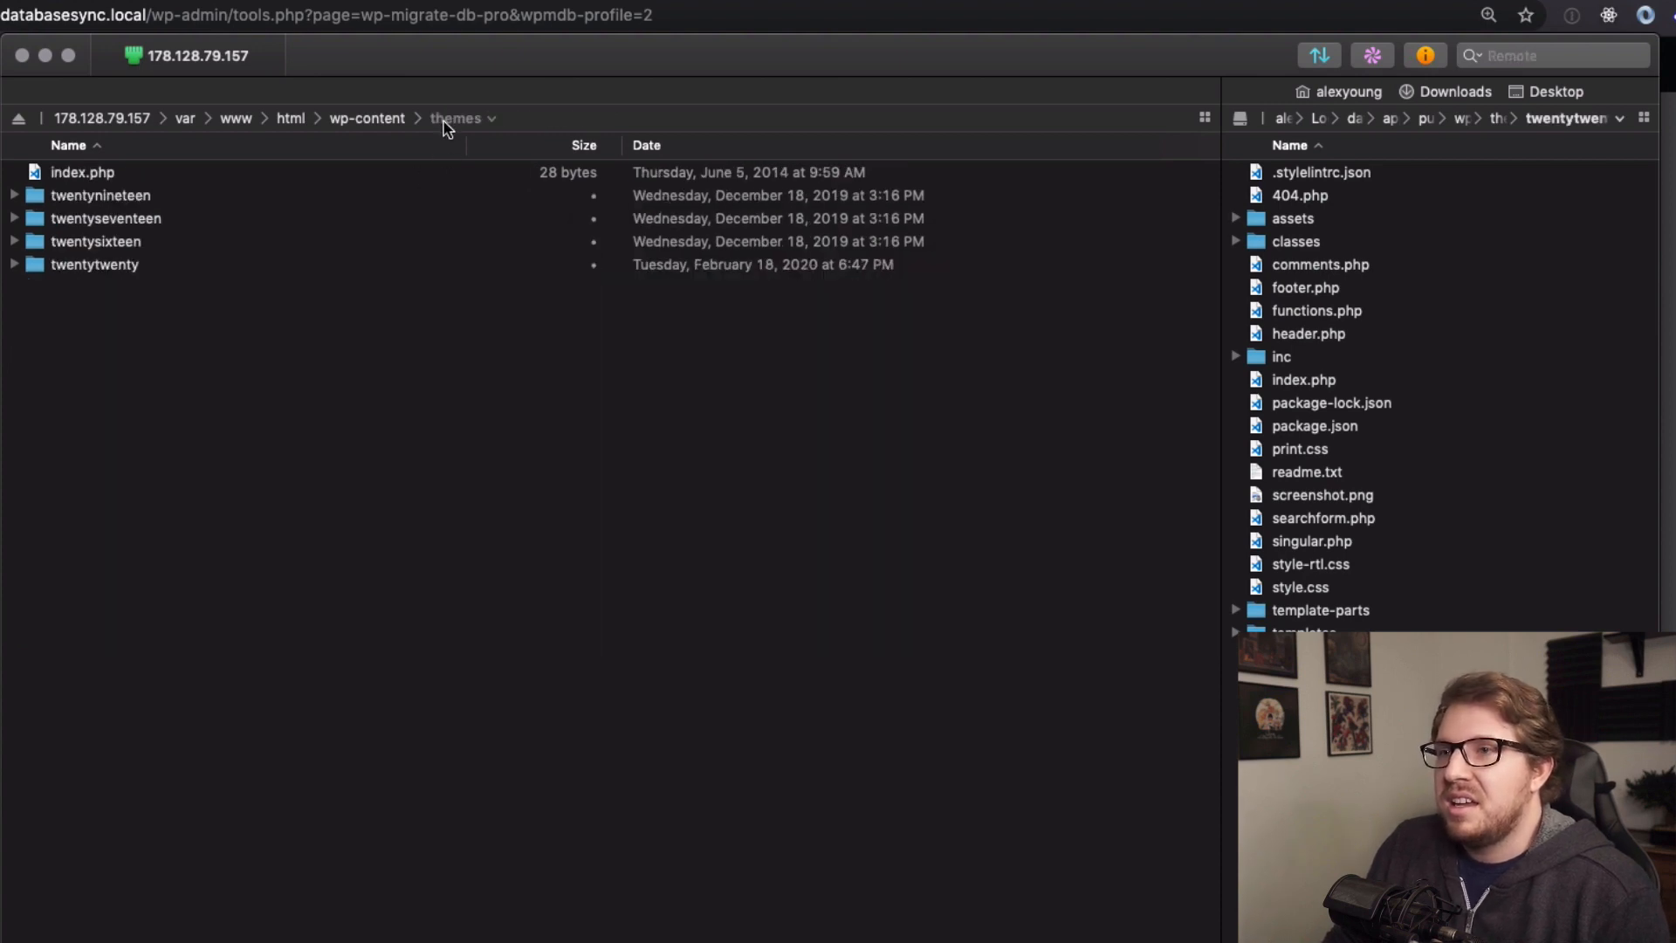
click(358, 120)
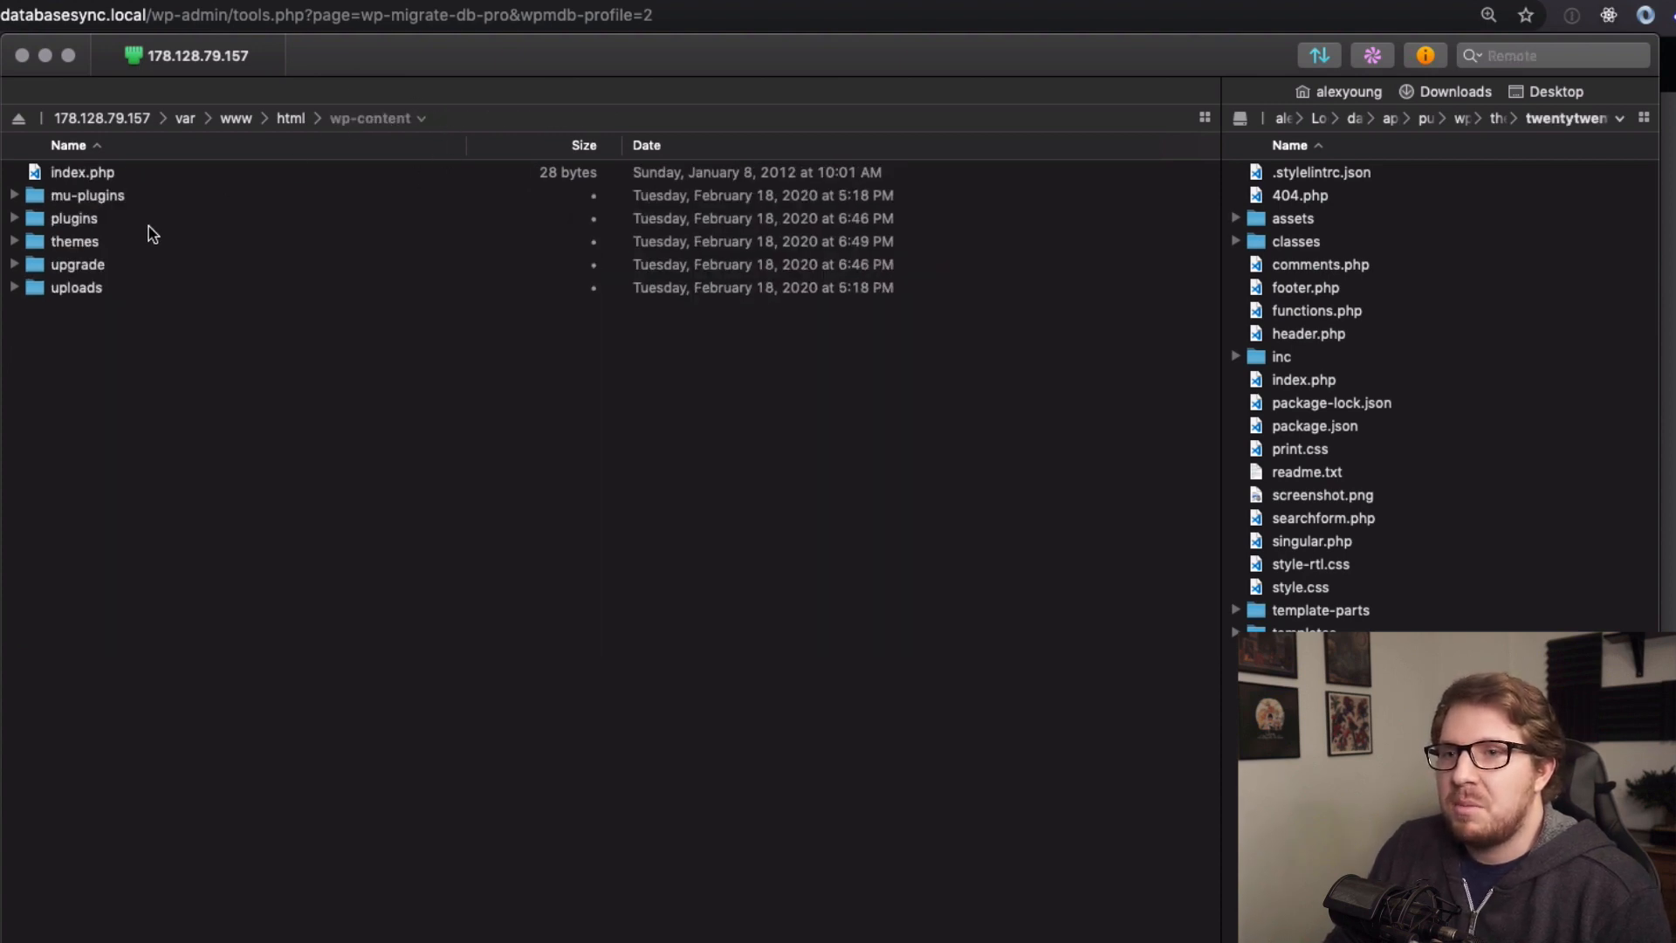
double_click(74, 220)
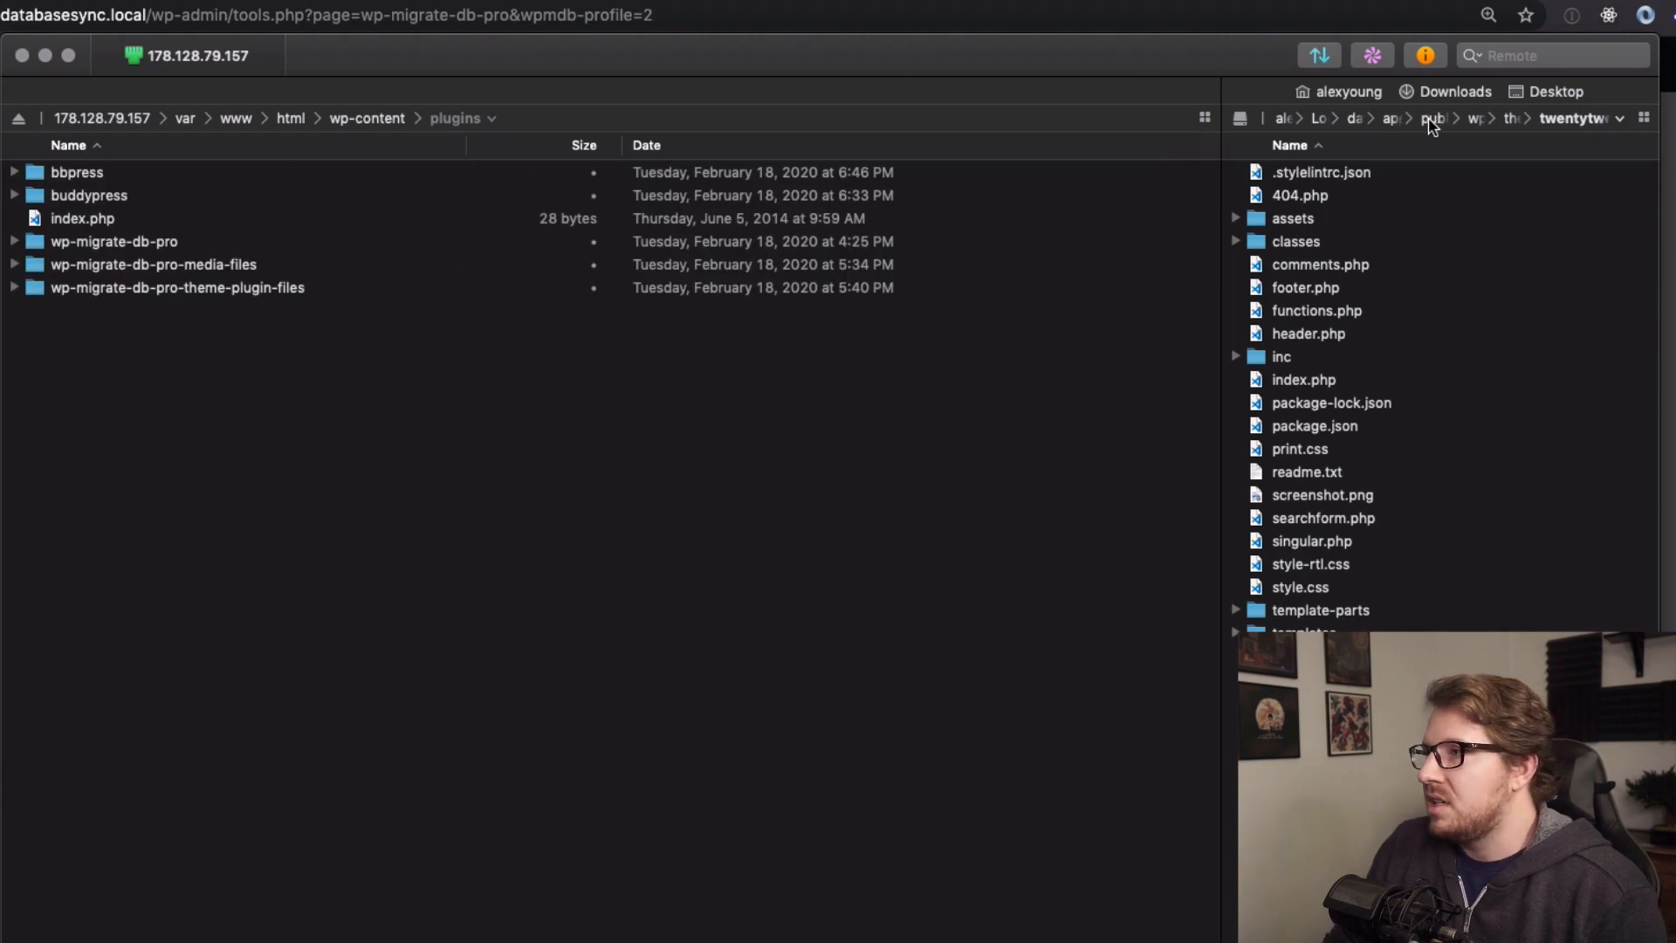
Open the local plugins folder and sync remote plugins into it, transferring 256 files.
click(1486, 122)
double_click(1327, 219)
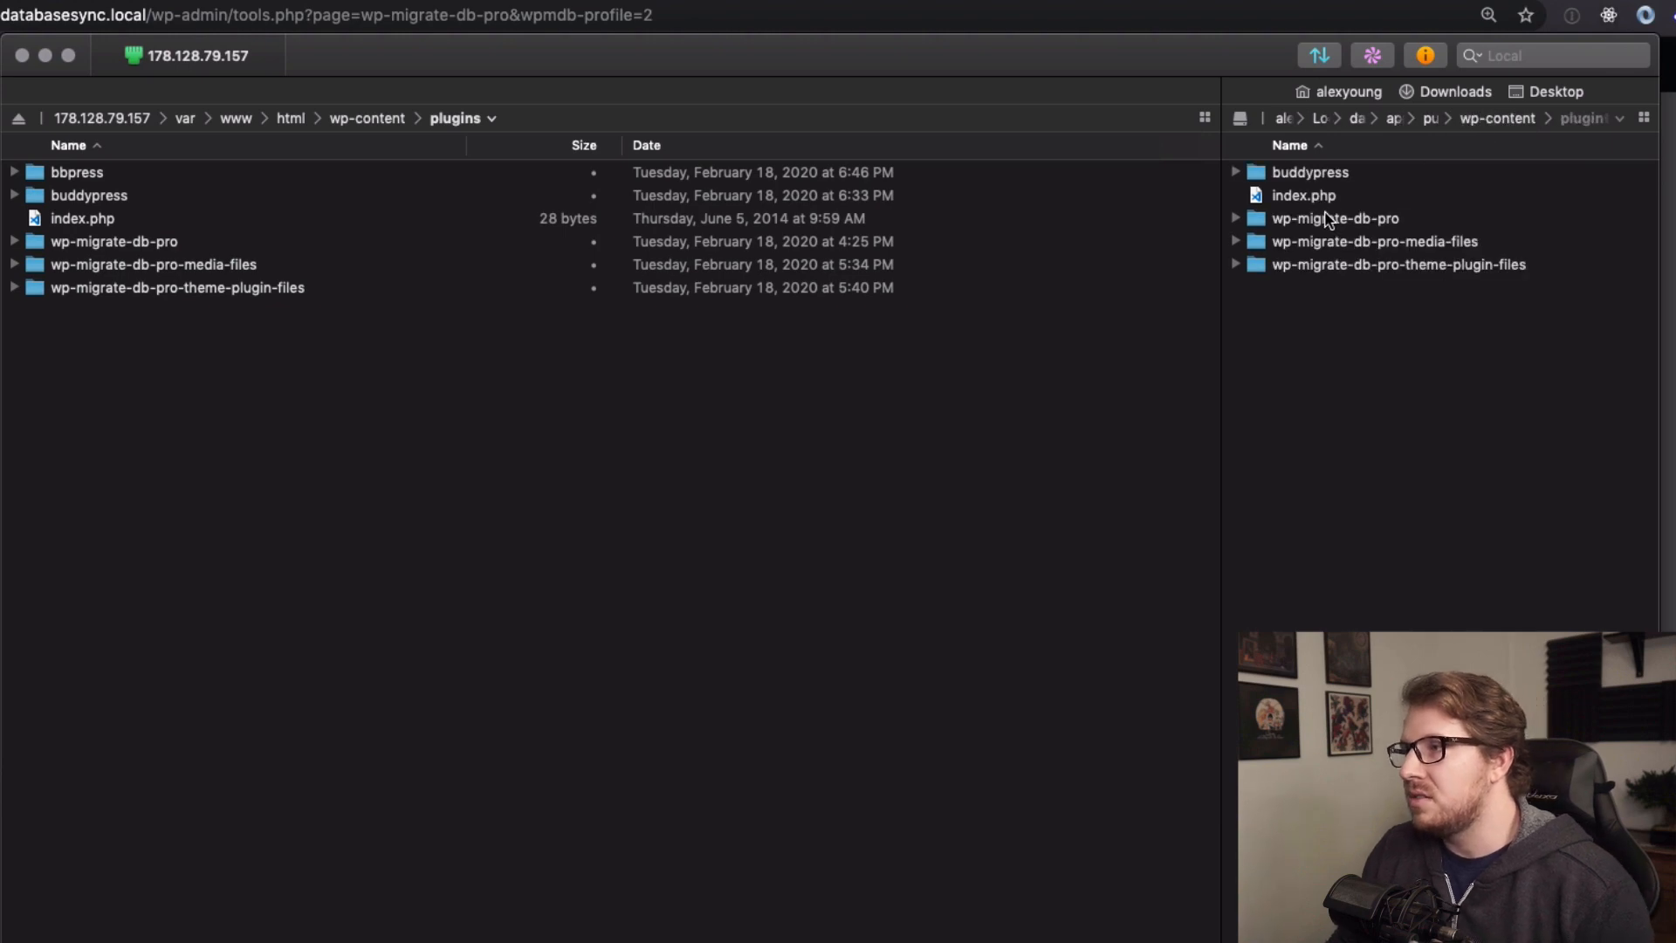
click(1373, 55)
click(1050, 647)
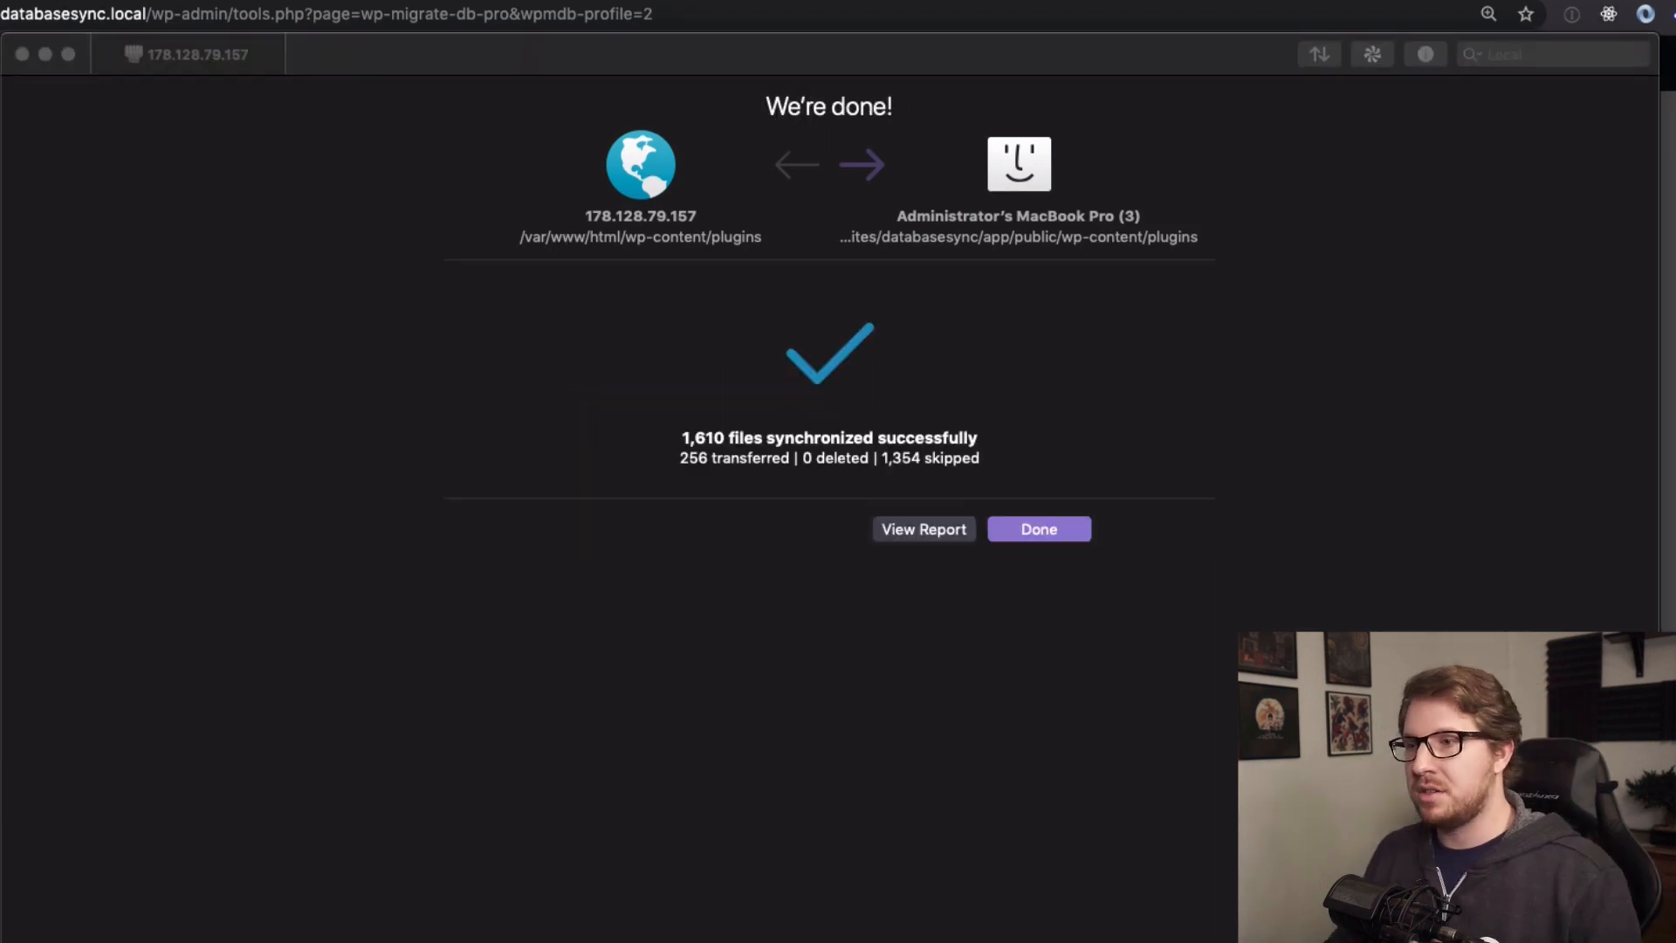
Close the plugins sync summary, log back in with the site's username and password, and open Pages.
click(1053, 532)
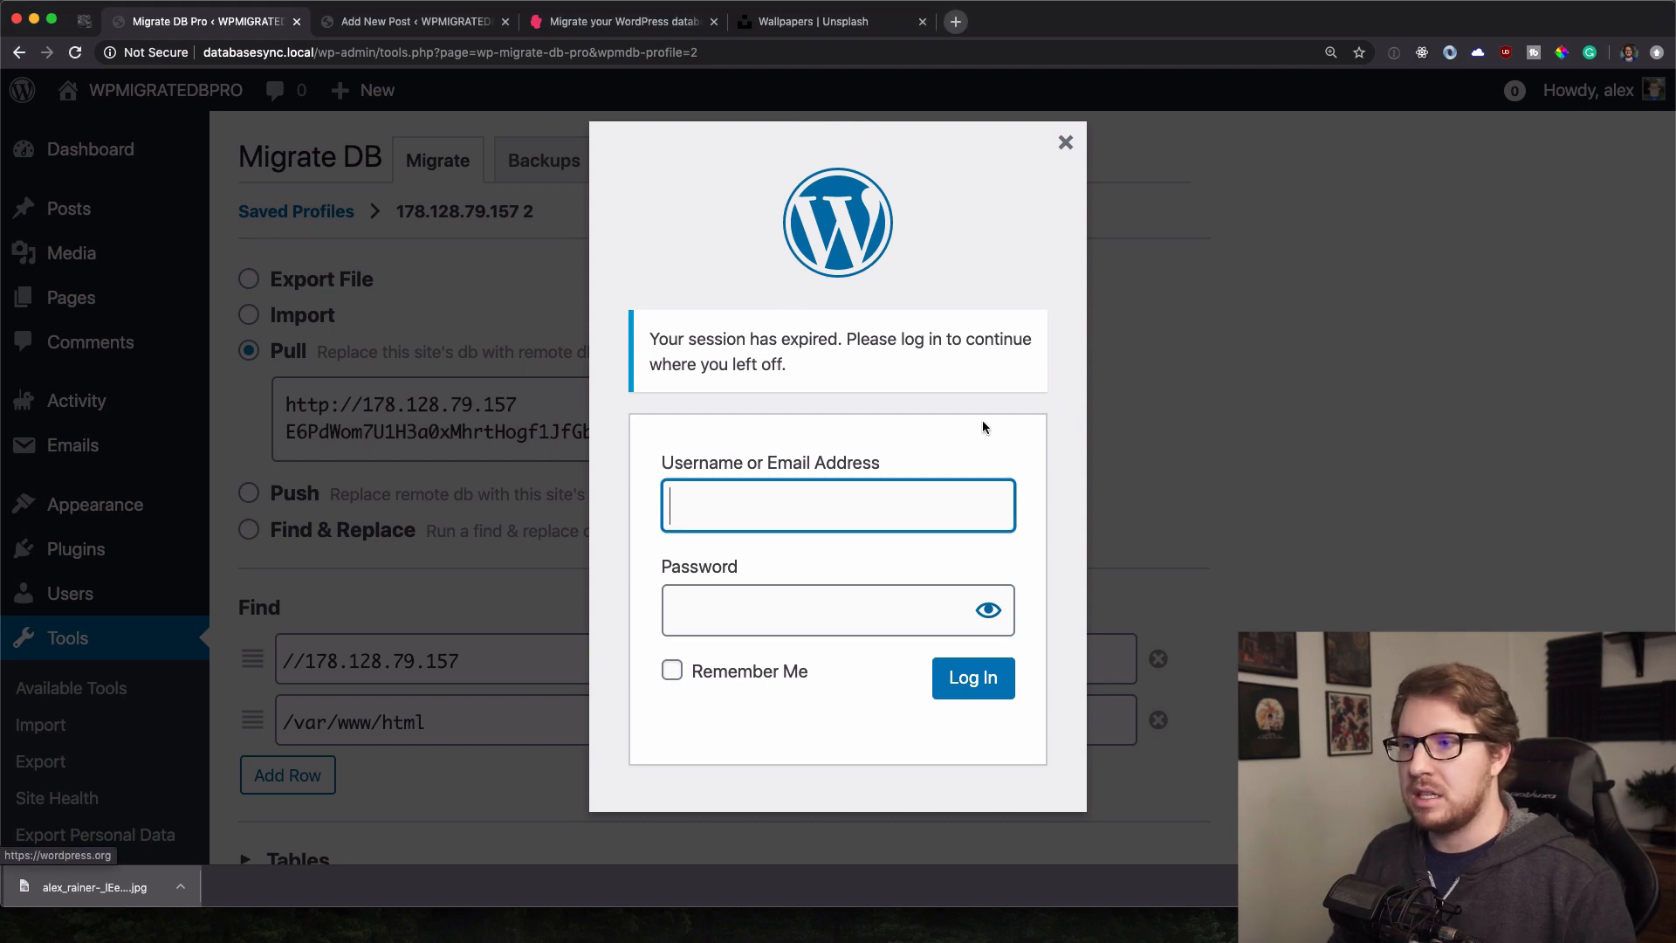
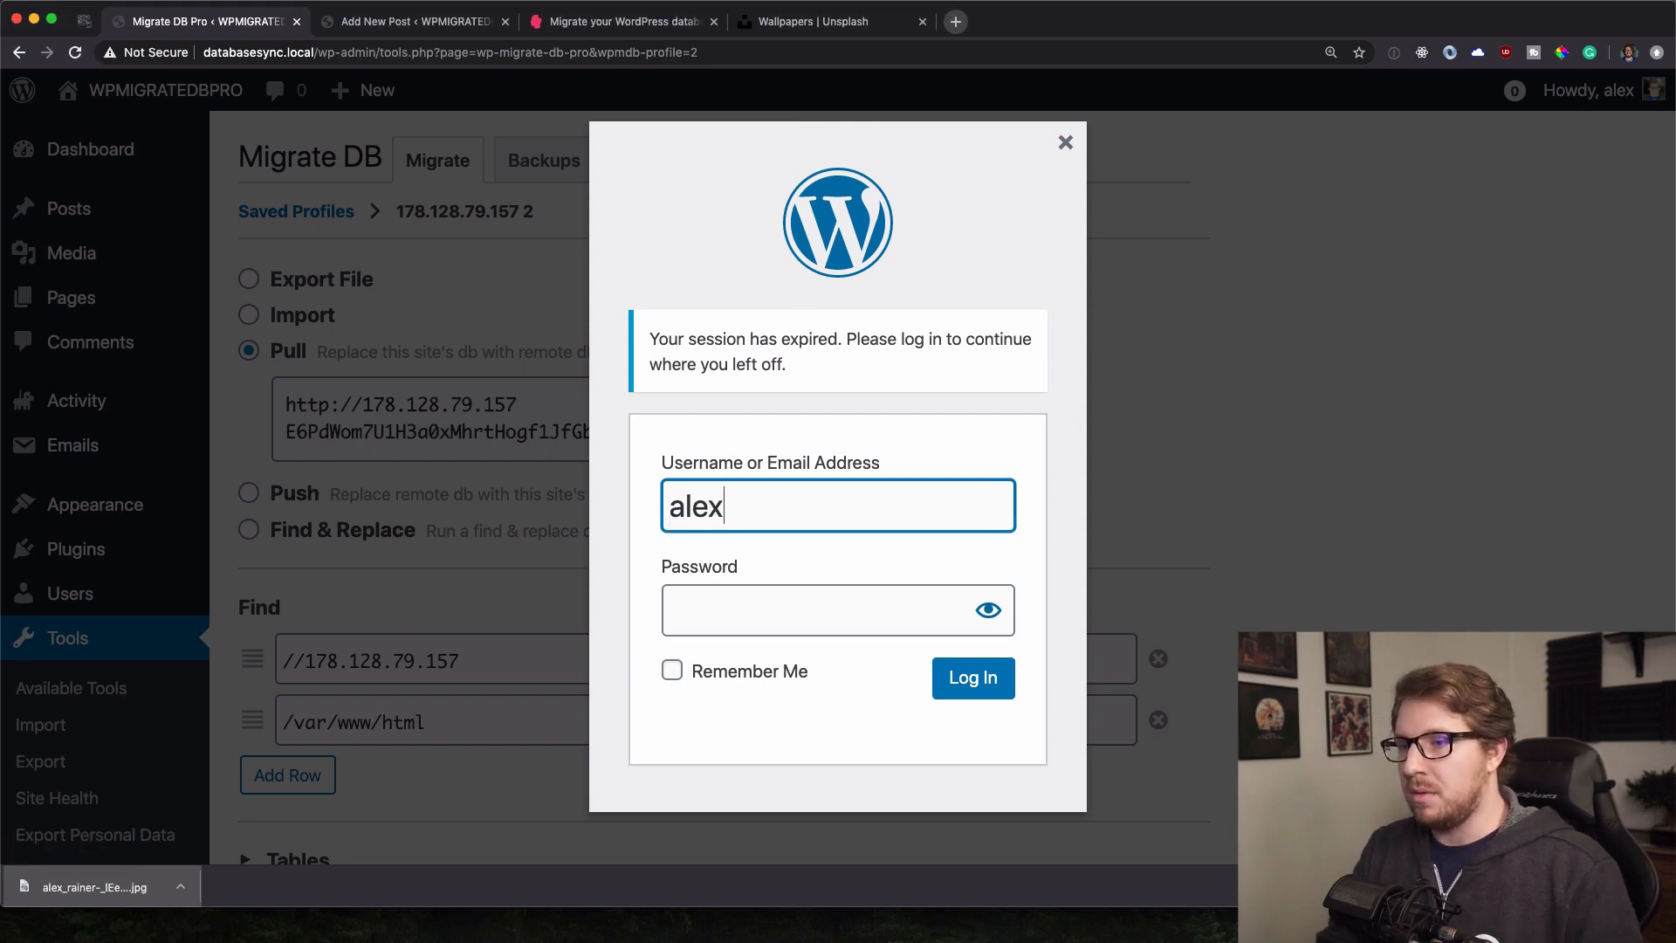
key(Tab)
text(•••••••)
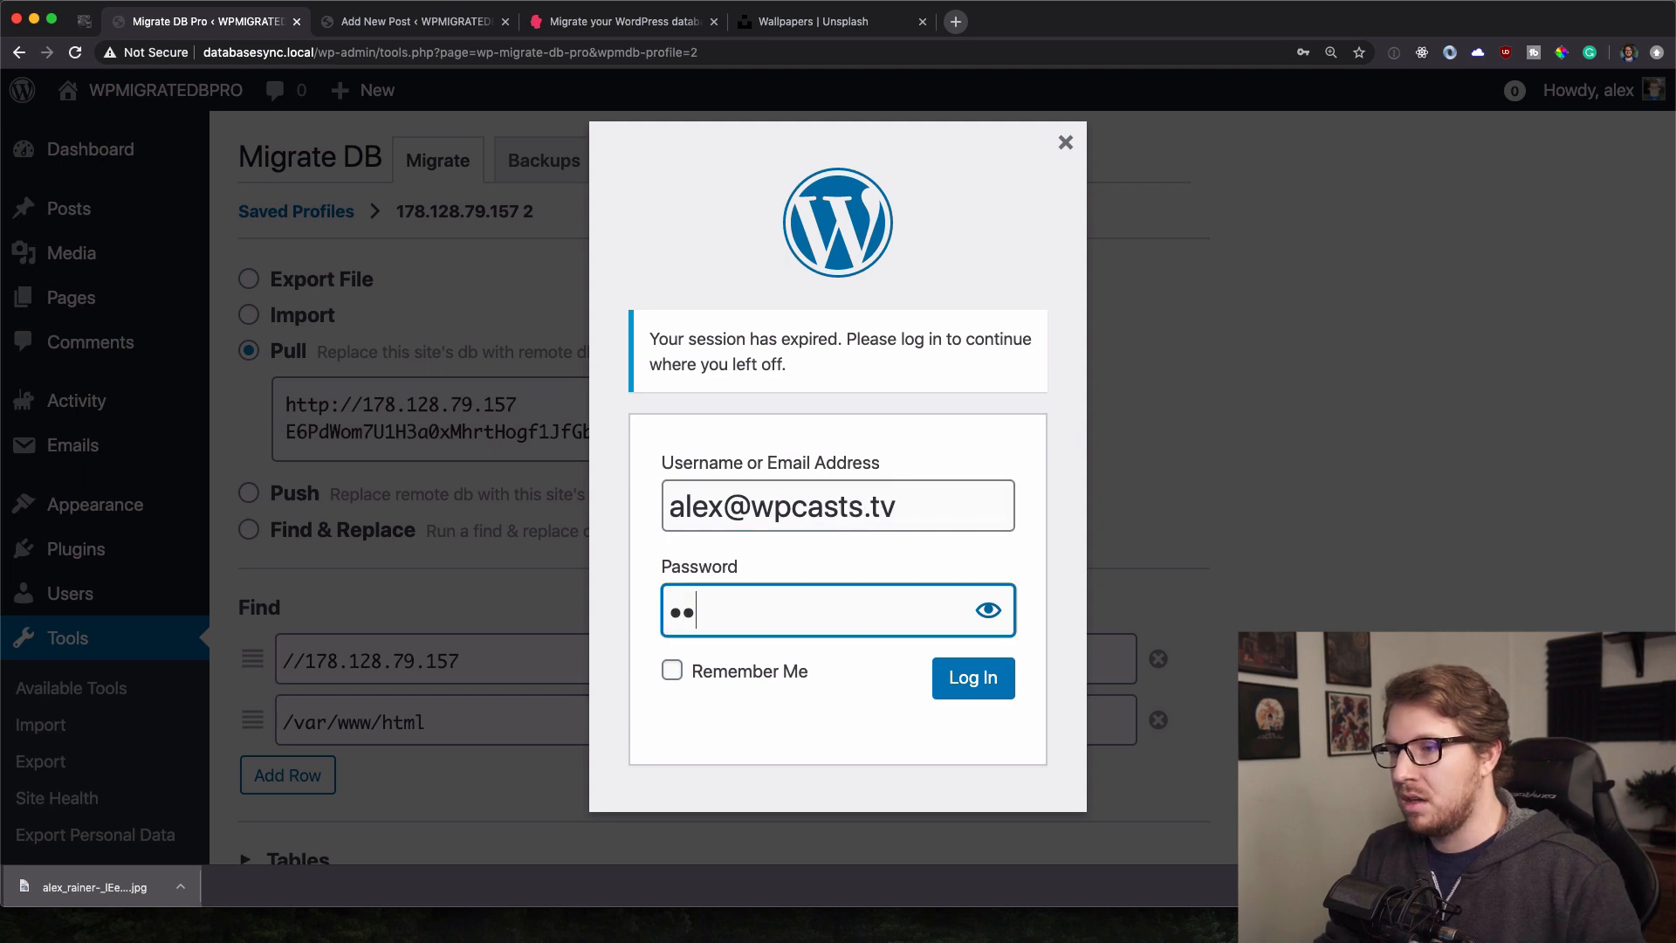
text(••••)
key(Return)
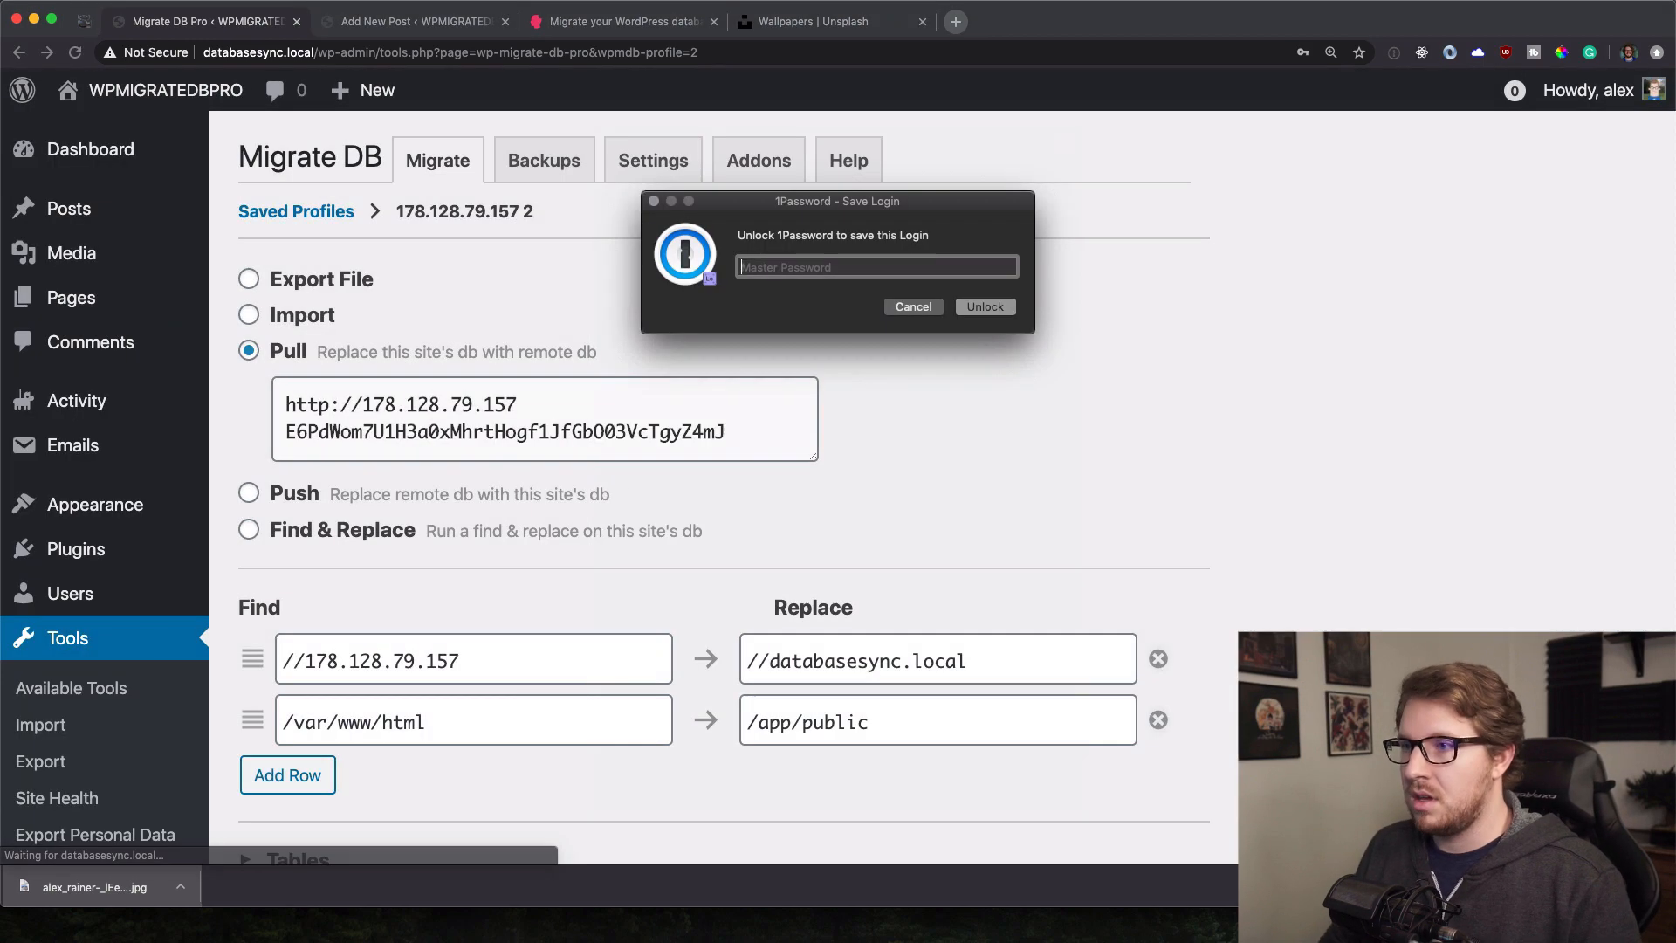
mouse_move(129, 259)
click(245, 299)
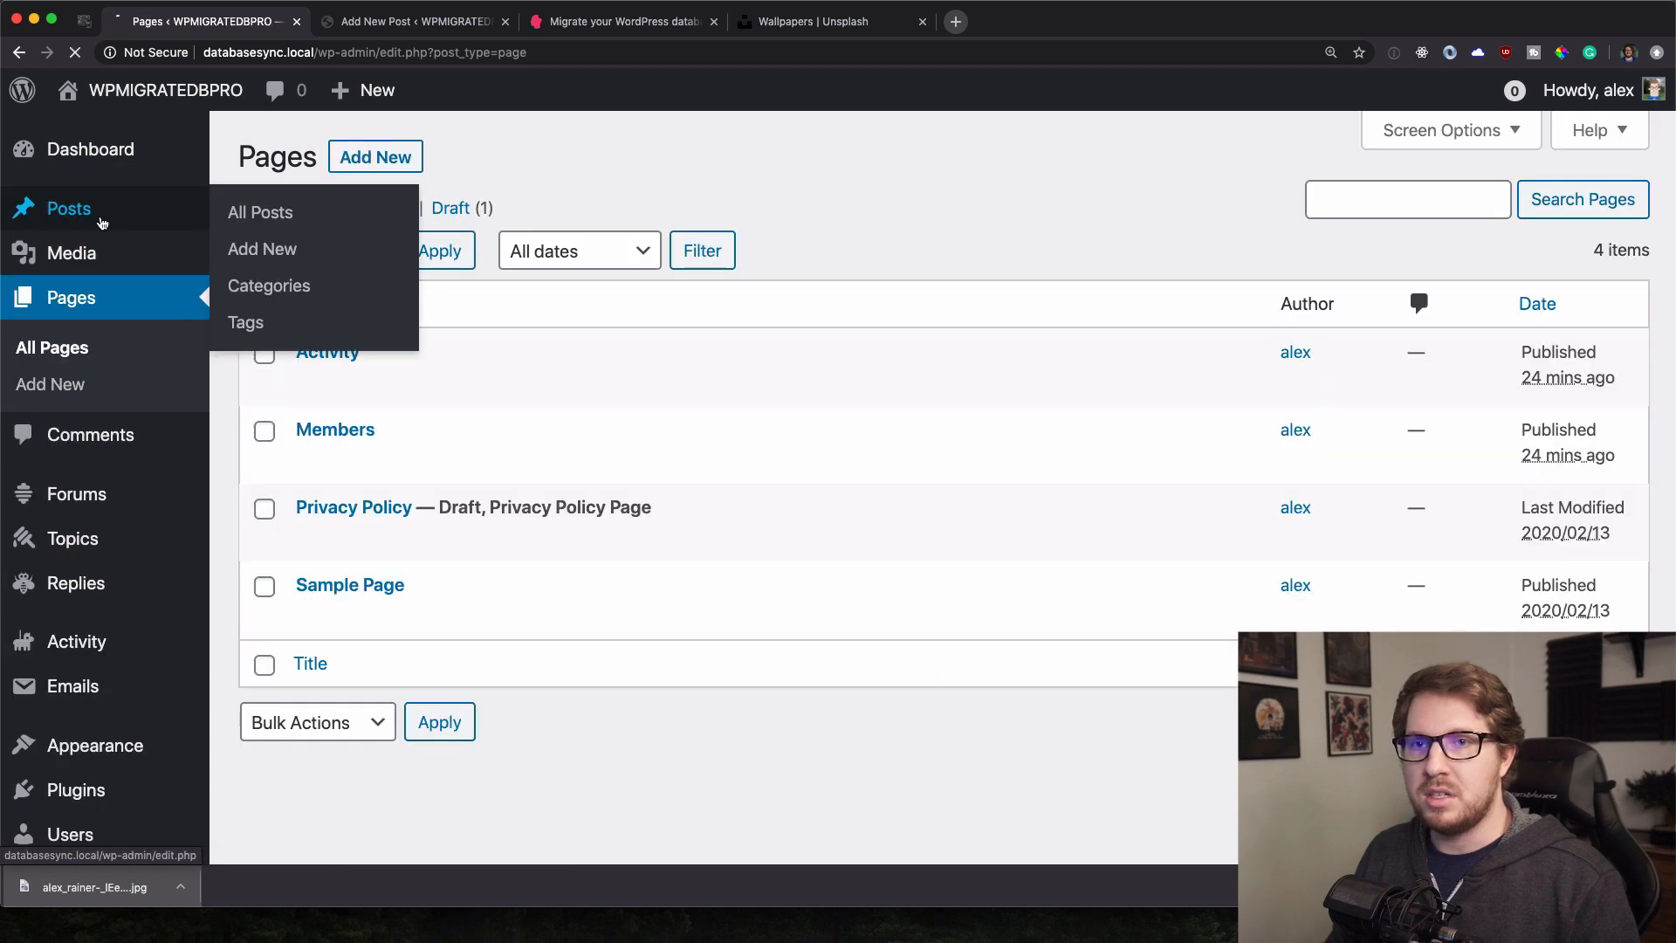
Check the Posts list and Media Library, capturing the Test Post 3 row and first thumbnail.
click(102, 223)
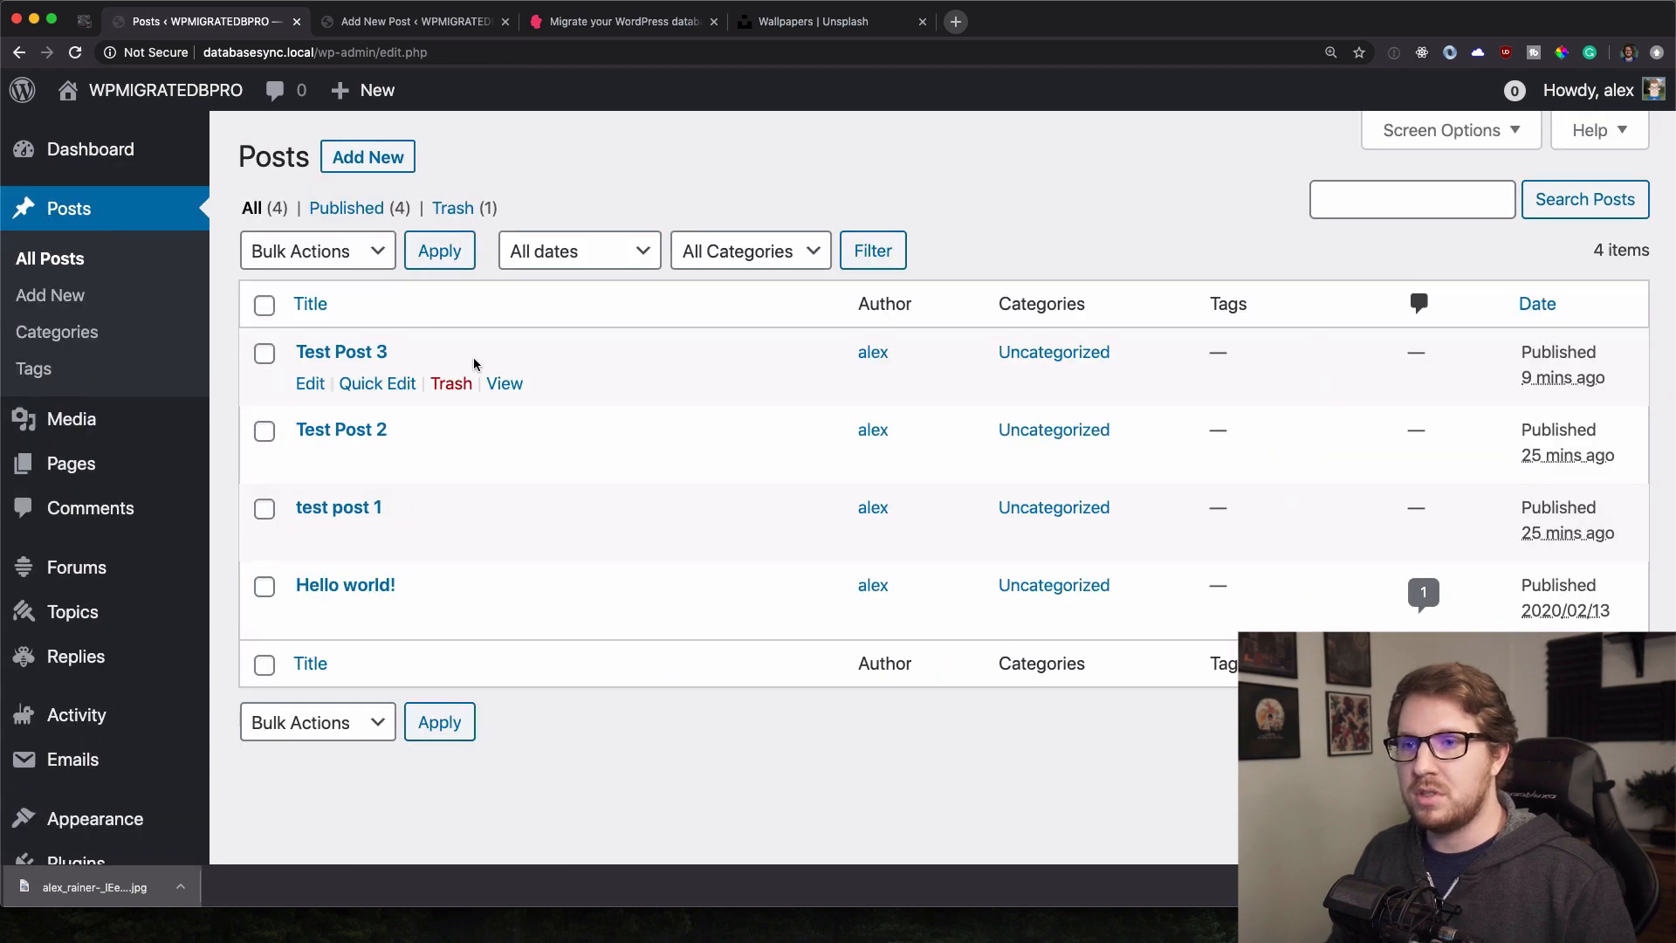
key(super+shift+4)
drag(258, 310, 729, 400)
mouse_move(69, 434)
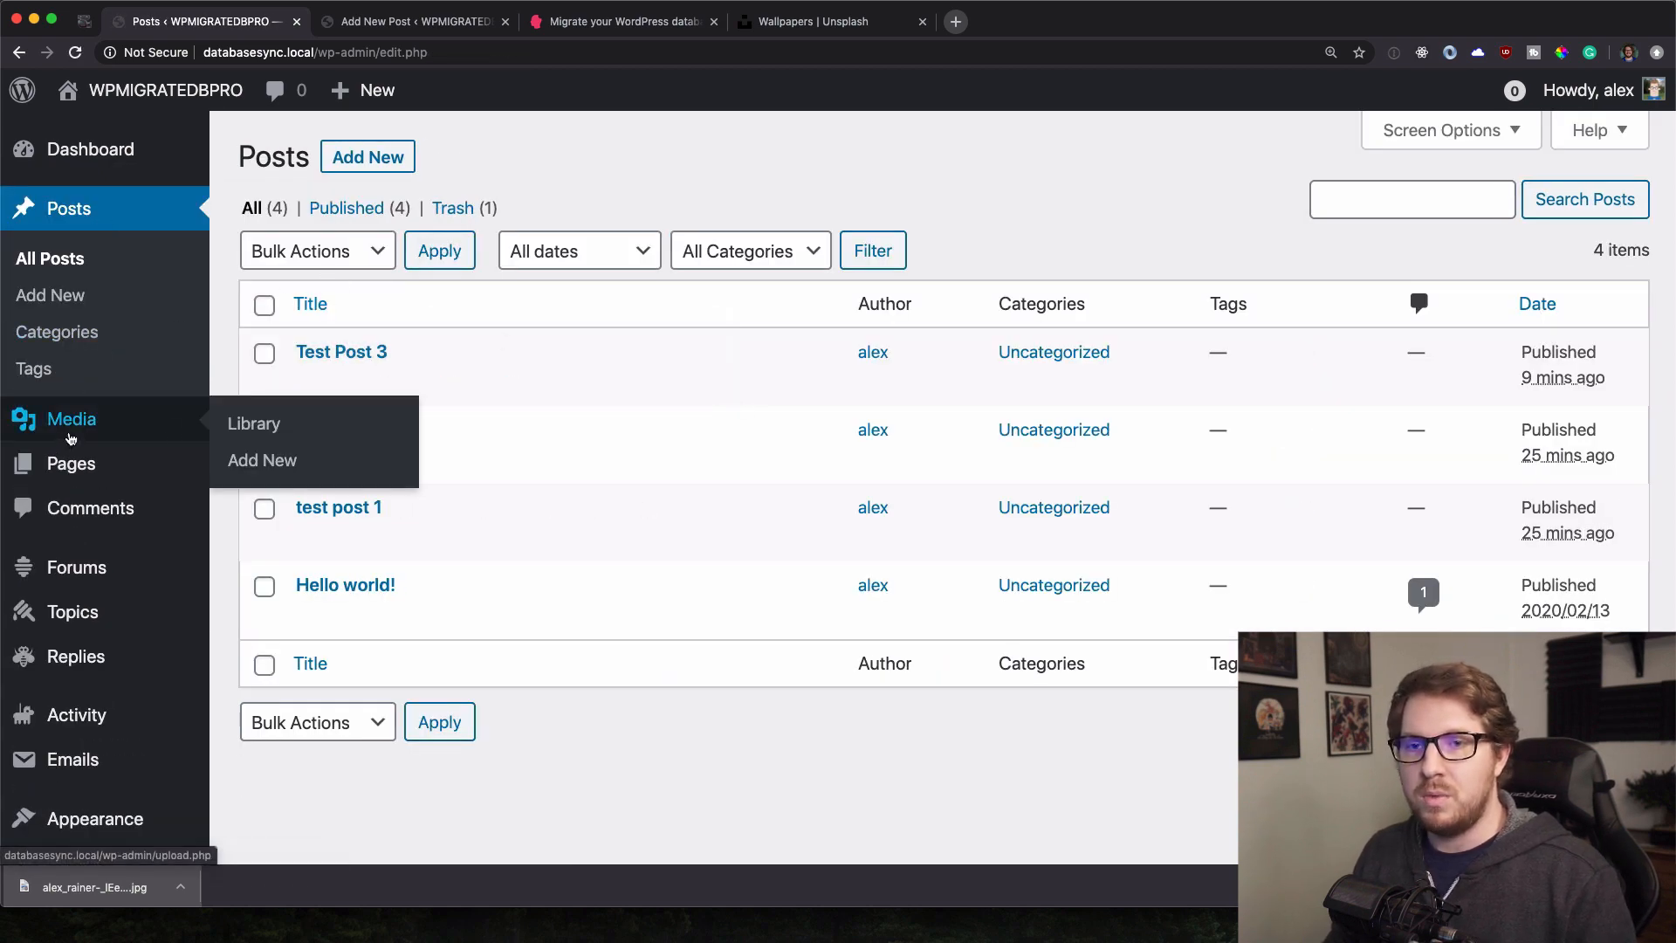
click(259, 431)
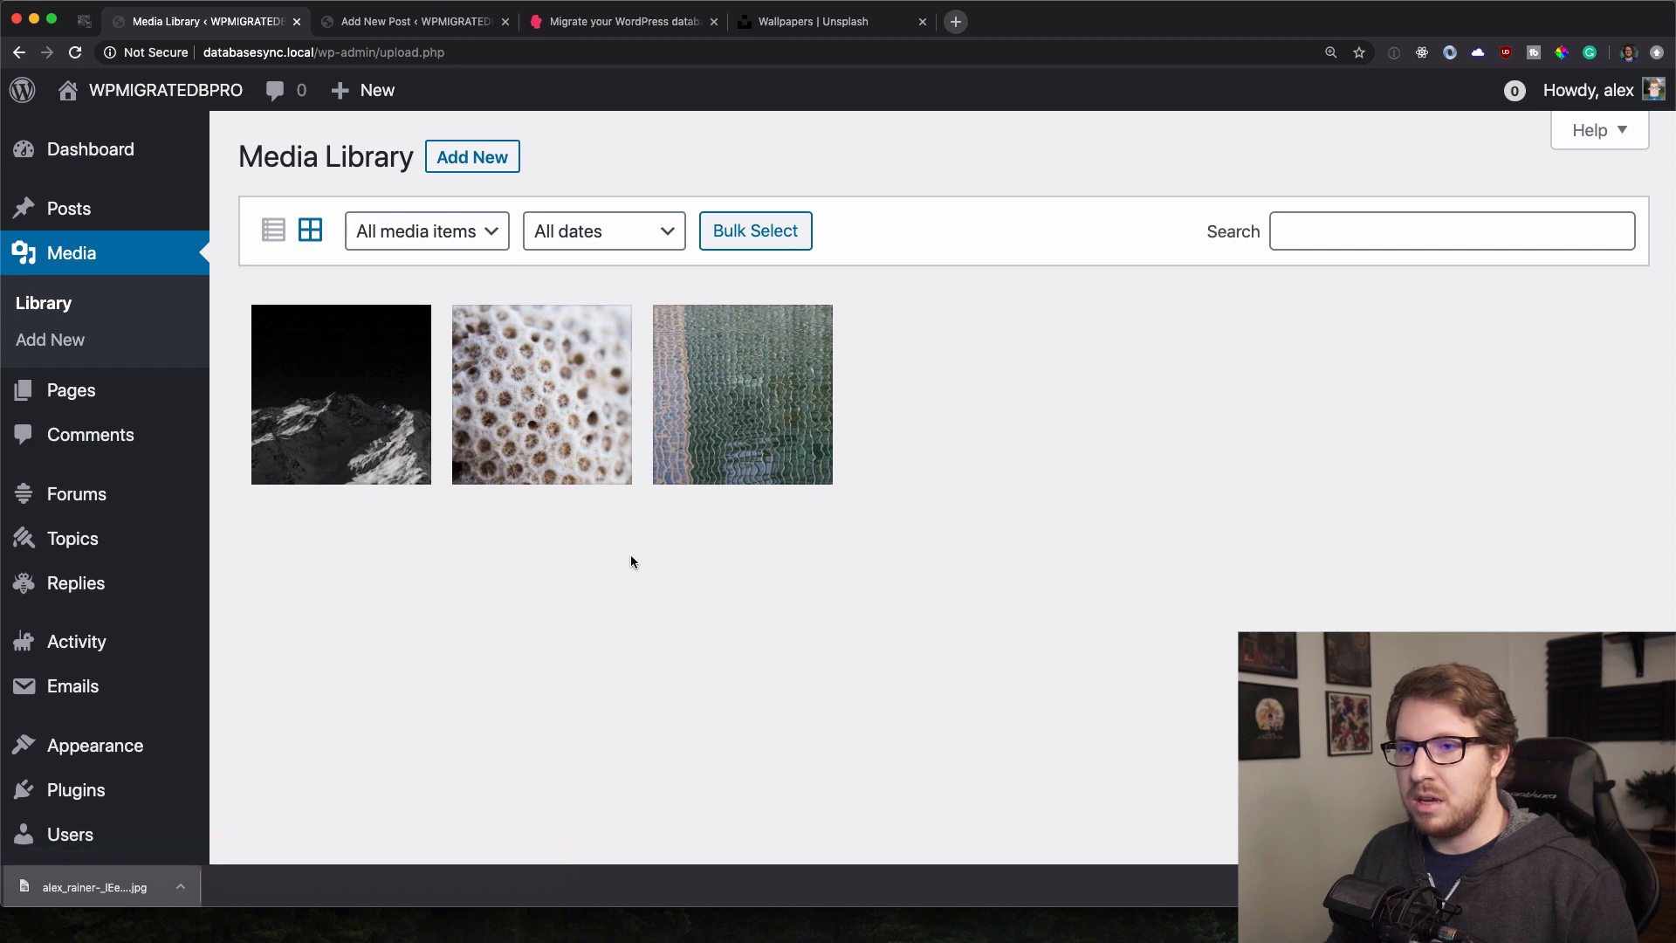
key(super+shift+4)
drag(235, 276, 452, 524)
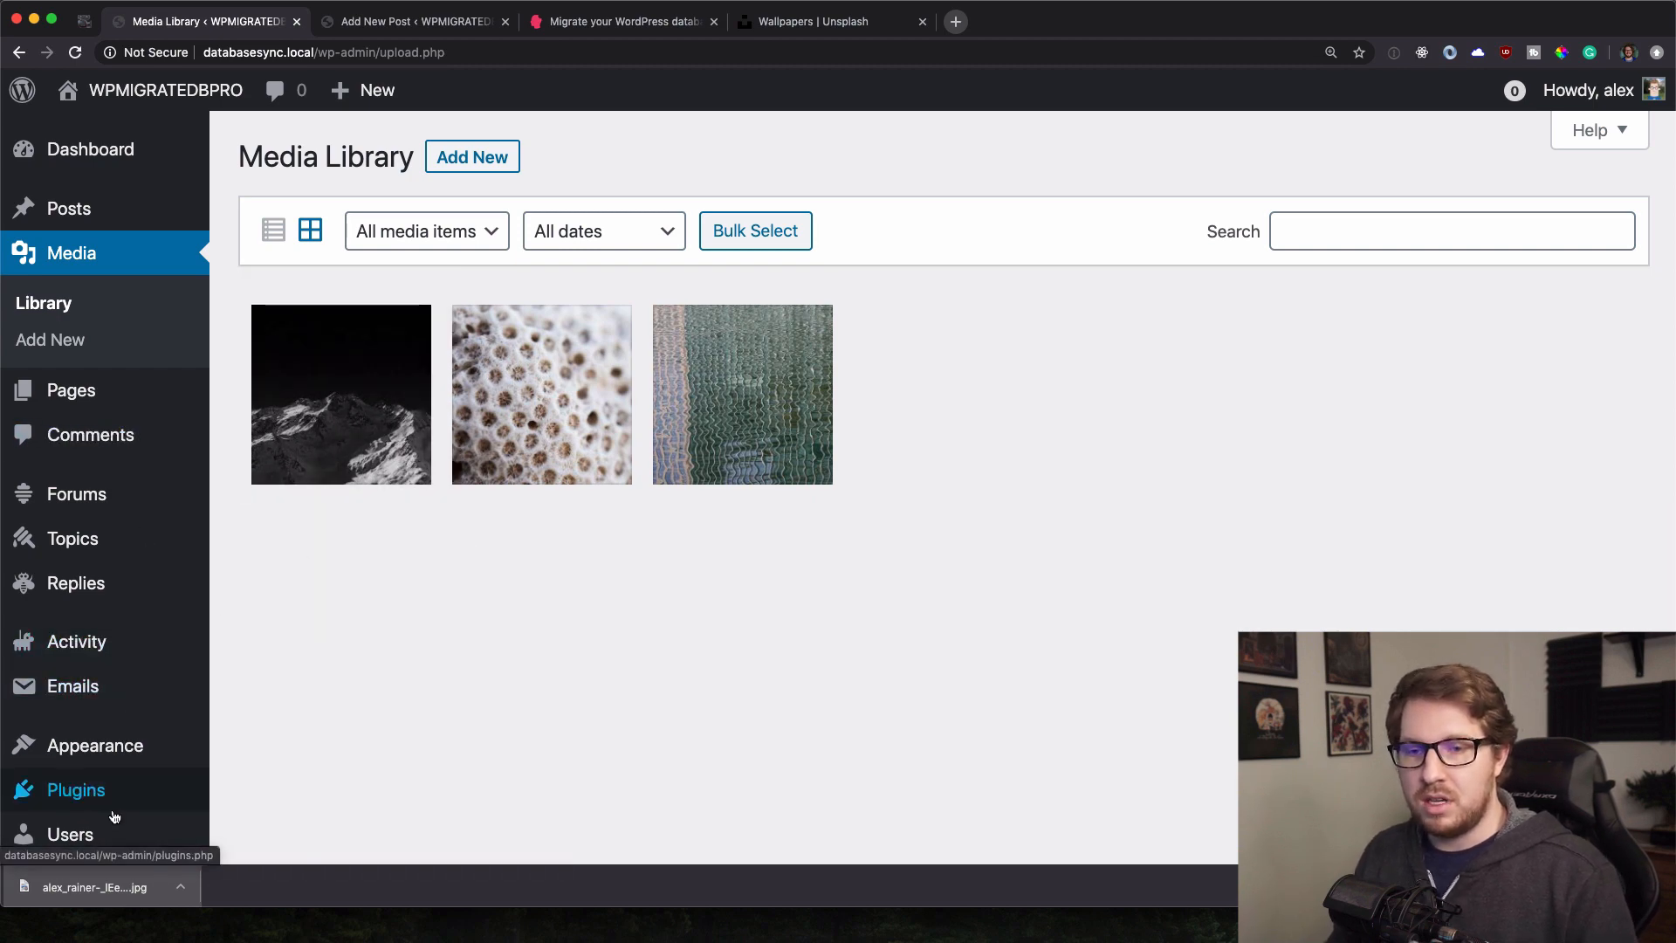
Capture the Forums-to-Replies sidebar, verify the five installed plugins, and switch to the WP Migrate DB Pro page.
scroll(118, 799, down, 3)
key(super+shift+4)
drag(1, 374, 301, 524)
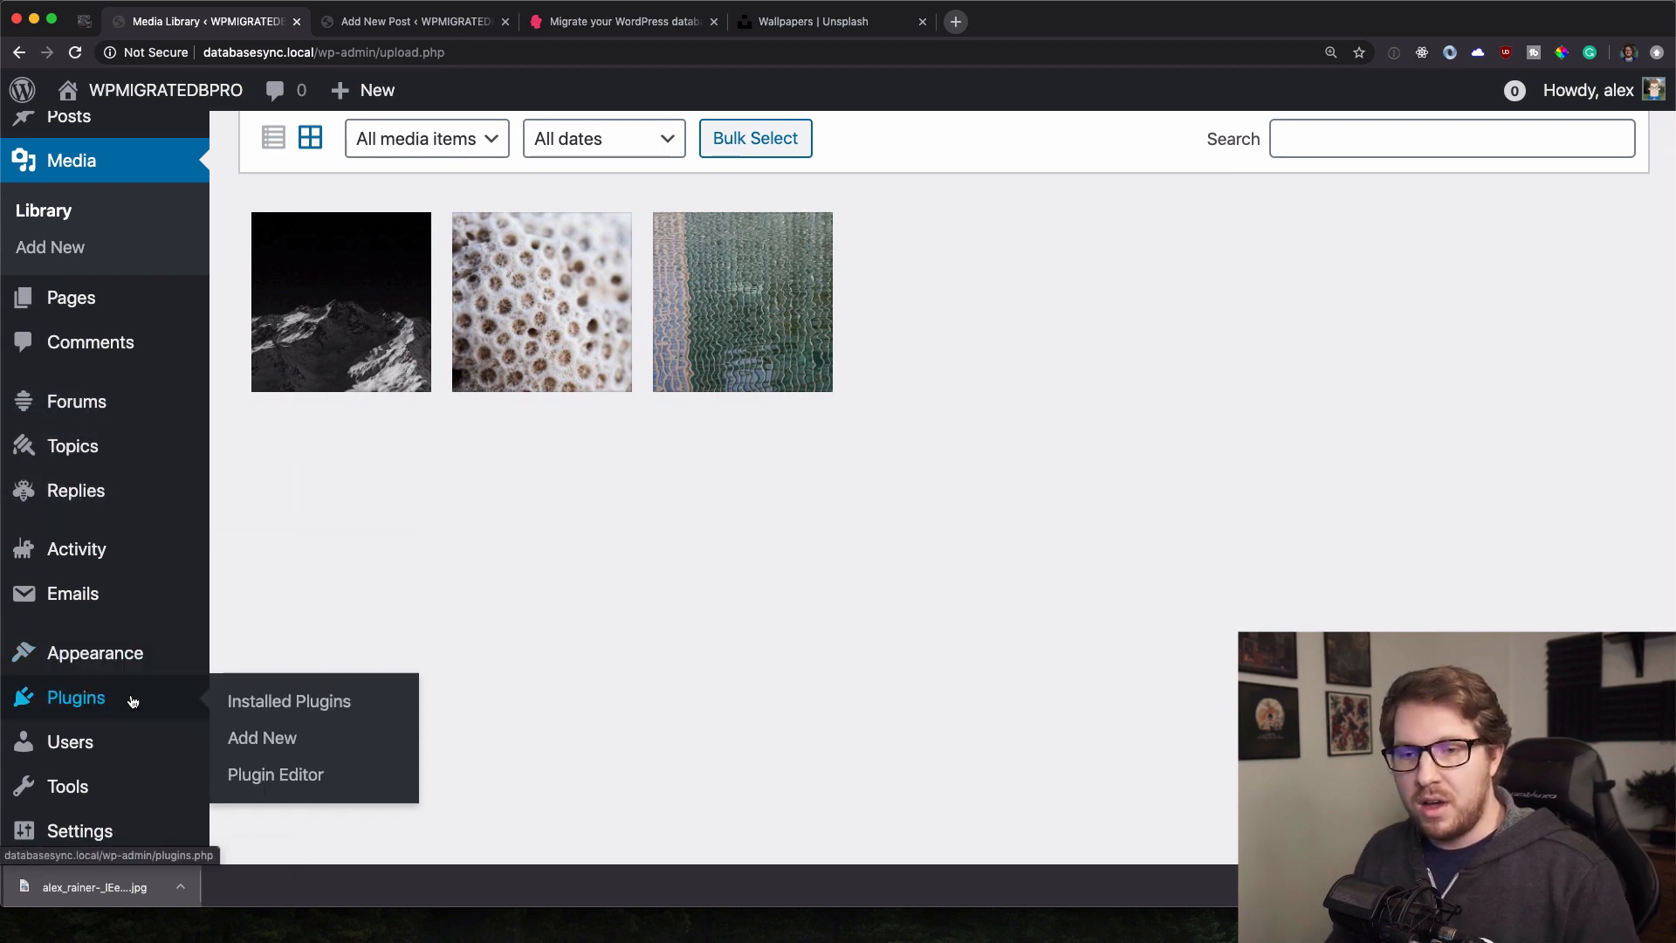
click(257, 721)
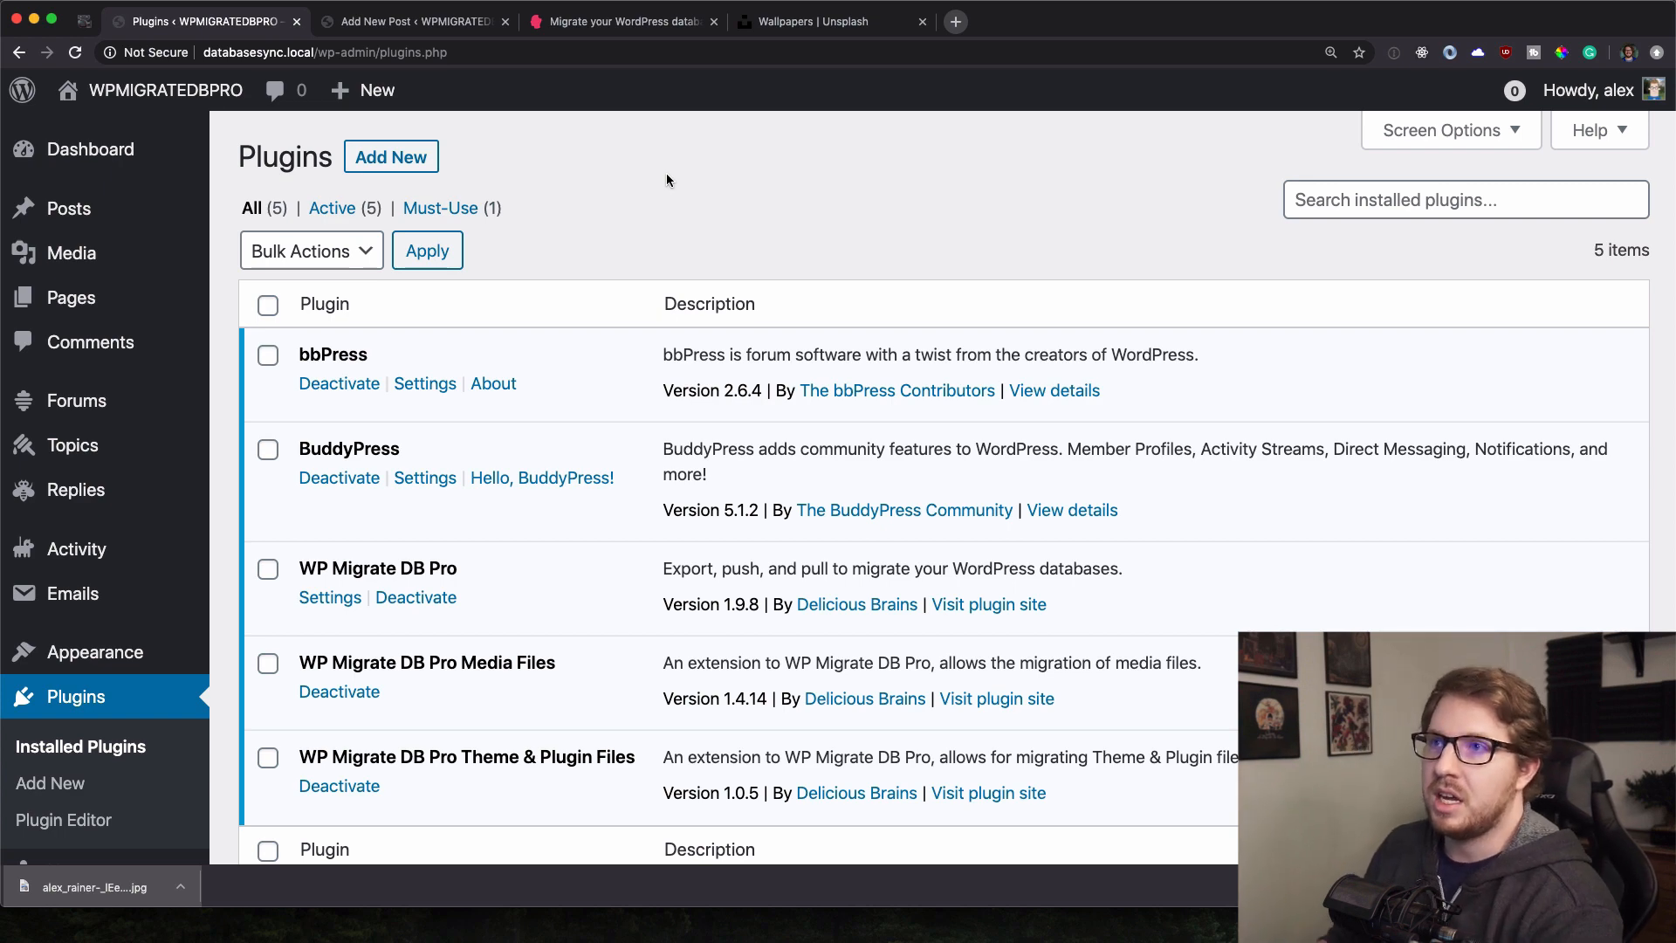
click(611, 23)
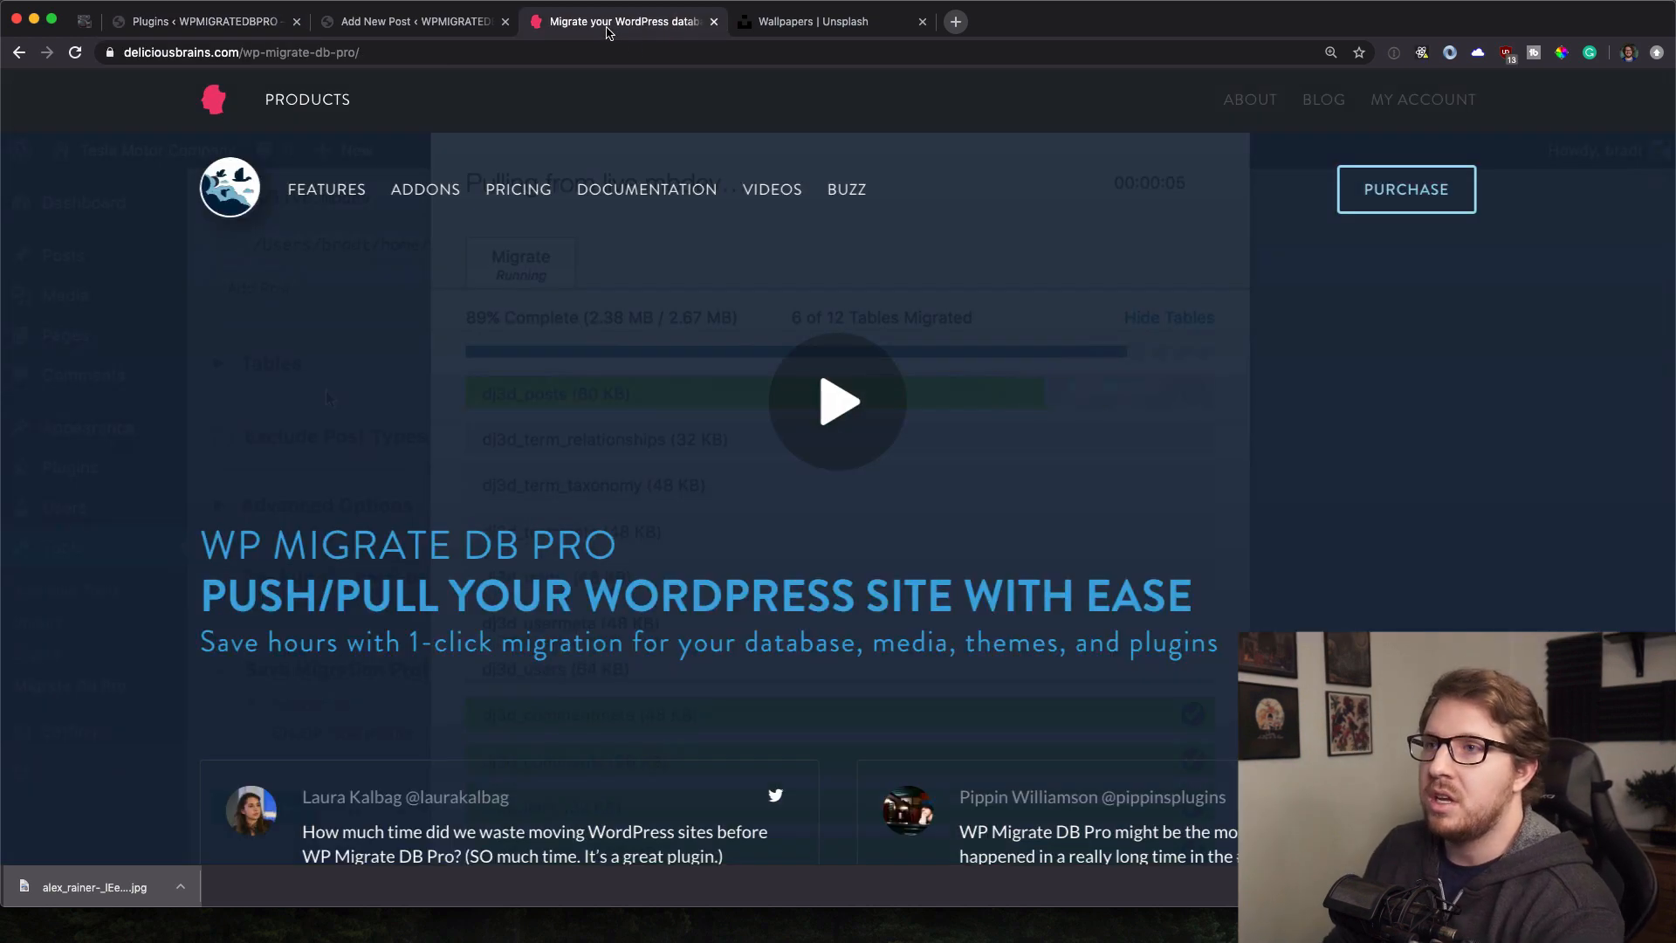
Open WP Migrate DB Pro pricing and review the Personal $99 through Studio $599 plans and Active Sites help.
click(519, 190)
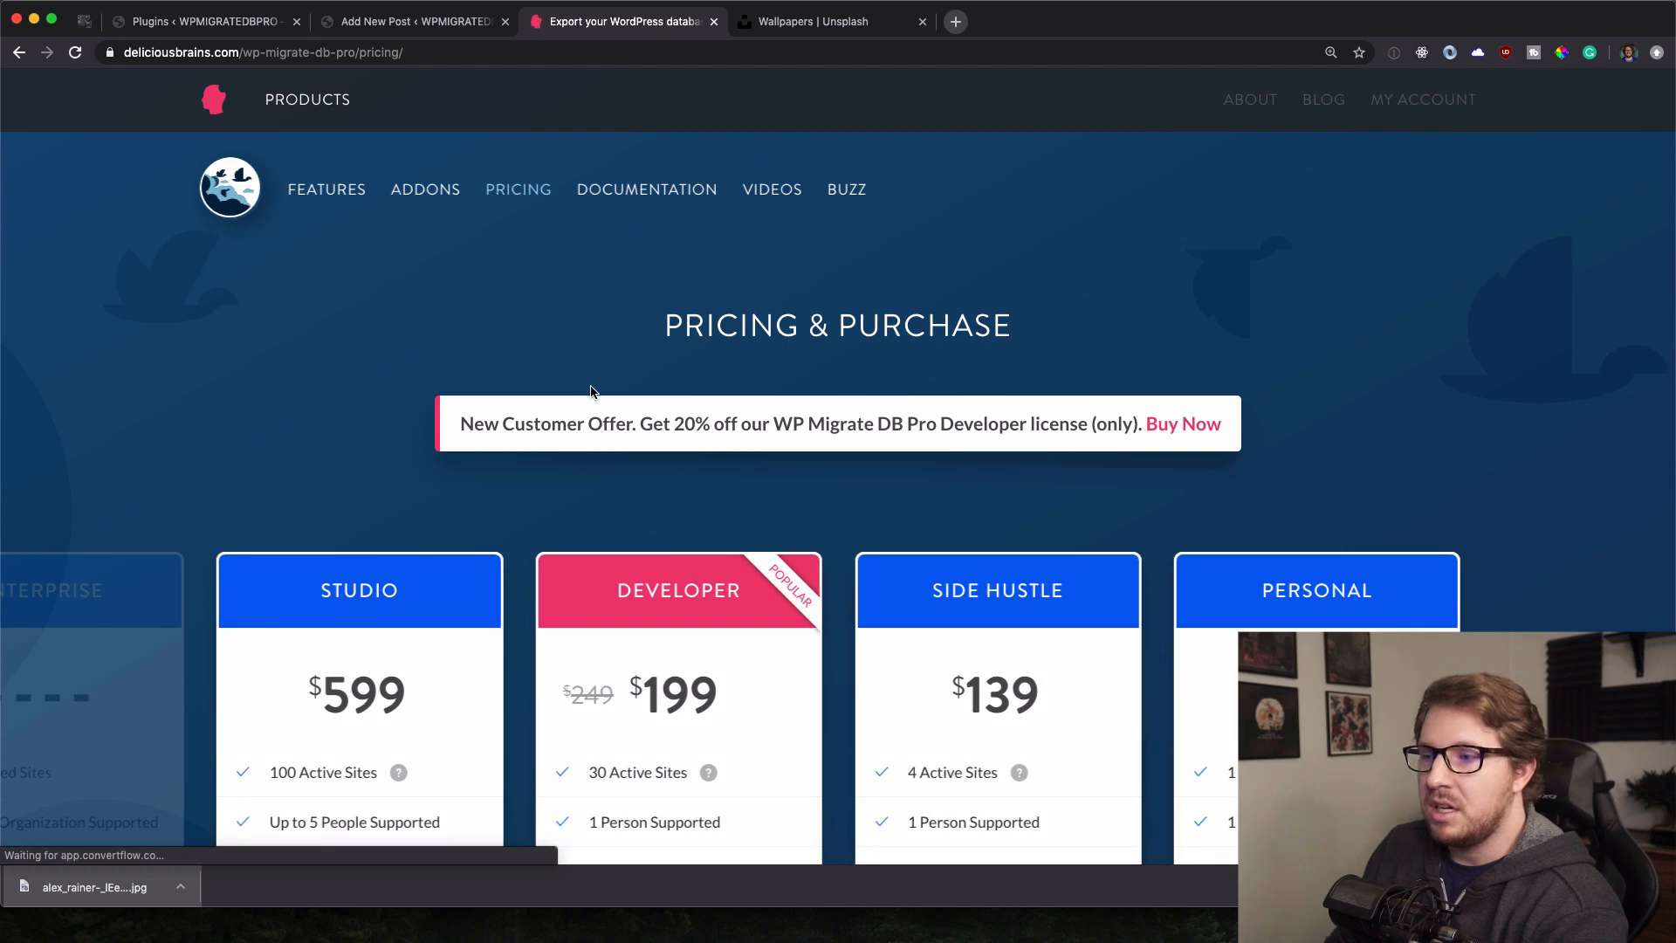
scroll(1280, 234, down, 5)
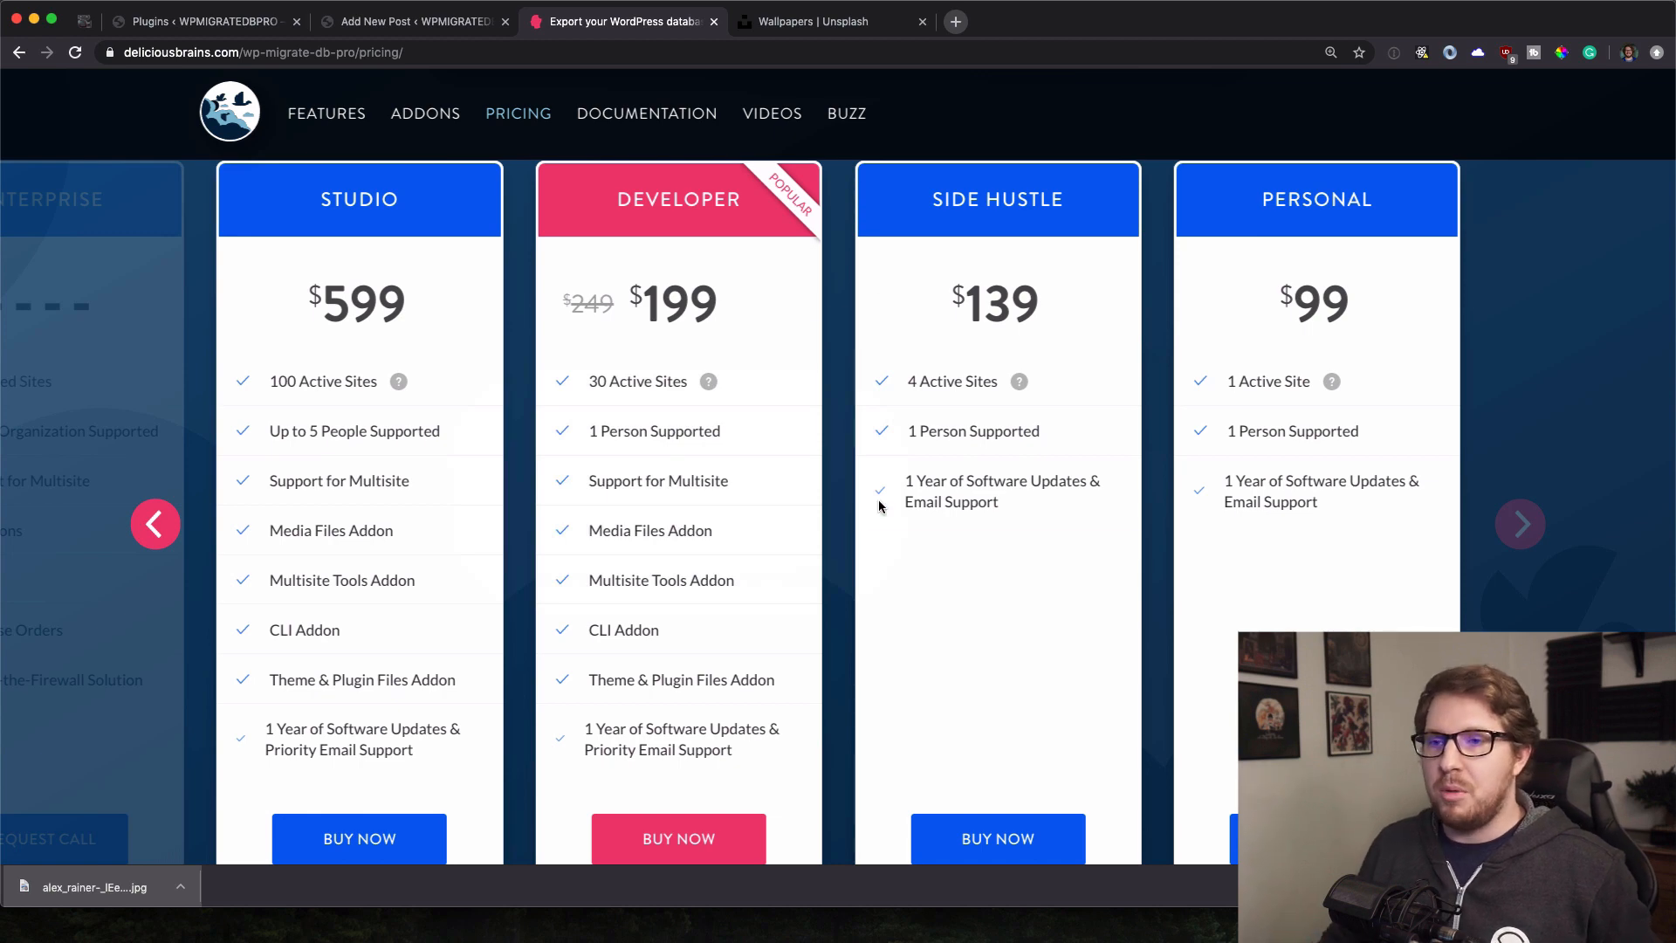
mouse_move(709, 390)
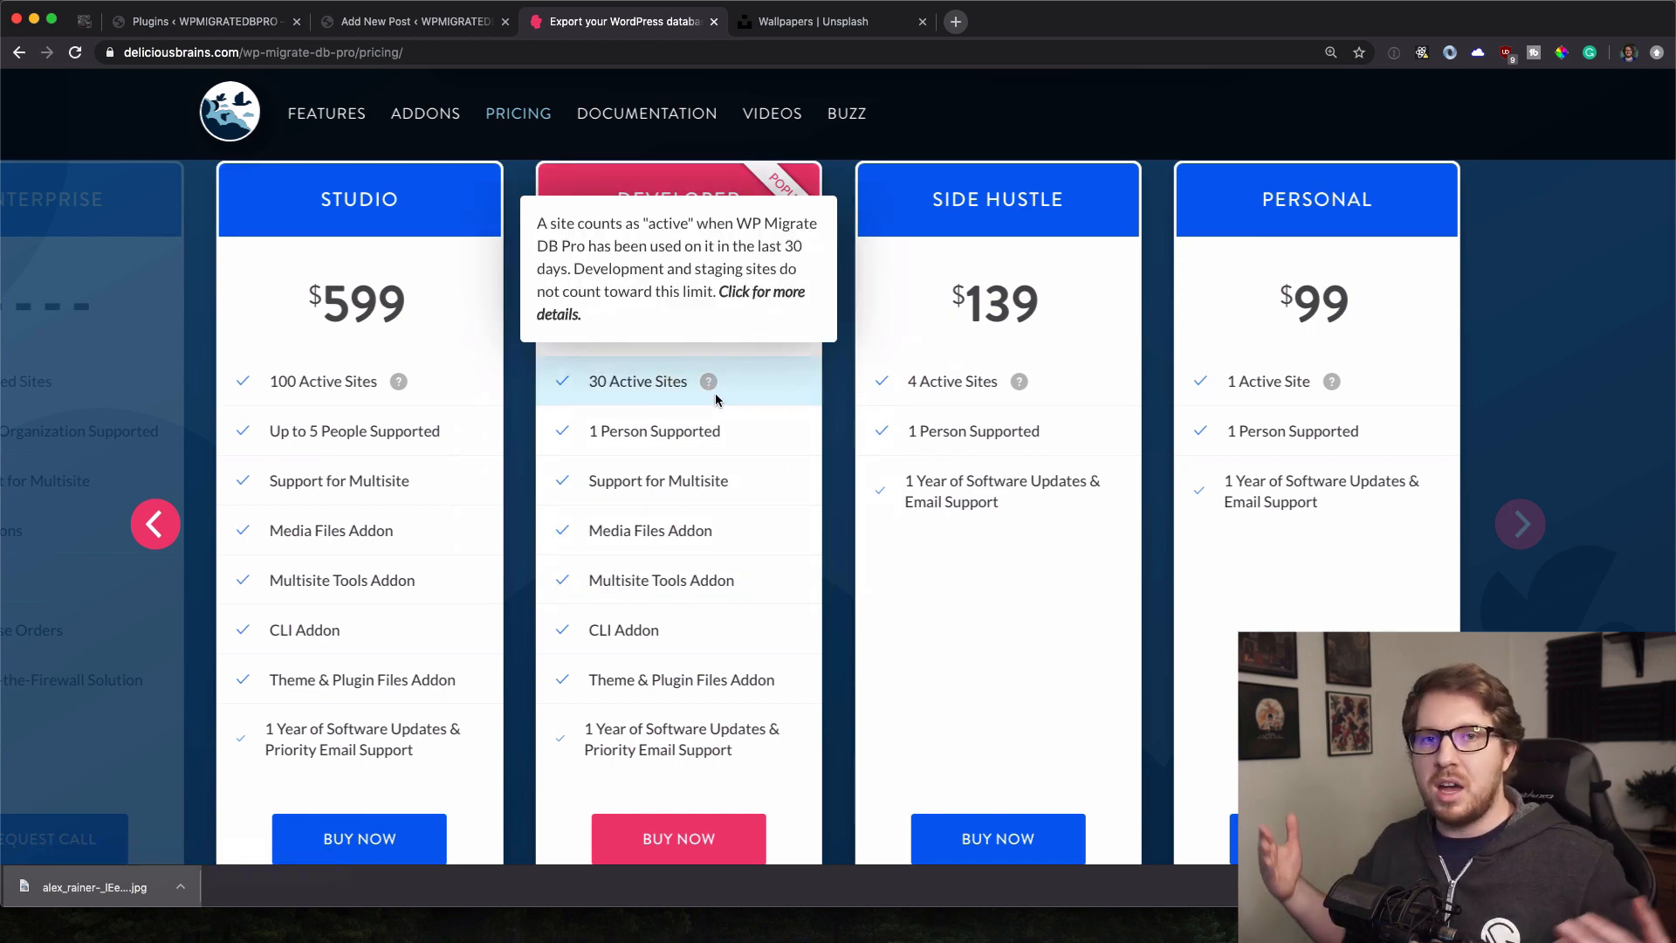